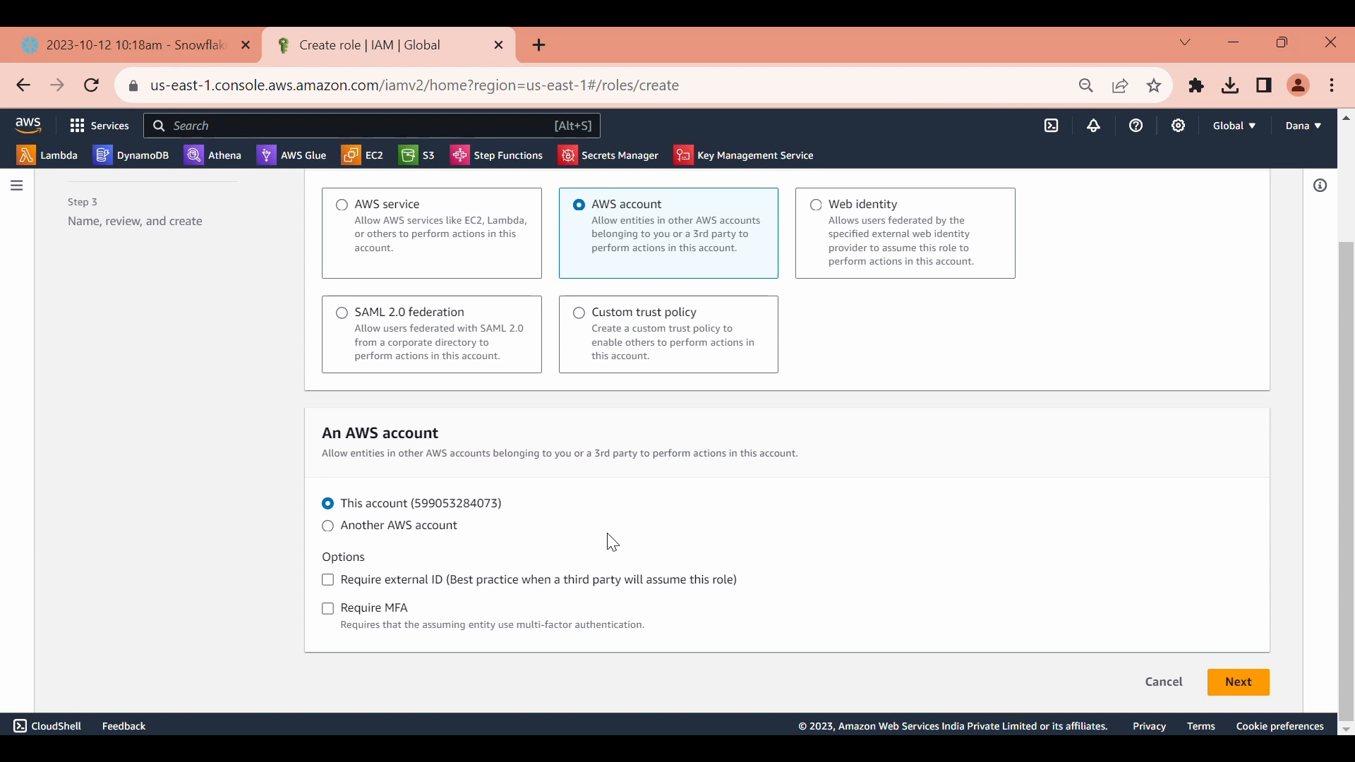
- Require external ID 0000011 for this AWS account as the role's trusted entity and proceed to the permissions
left_click(386, 587)
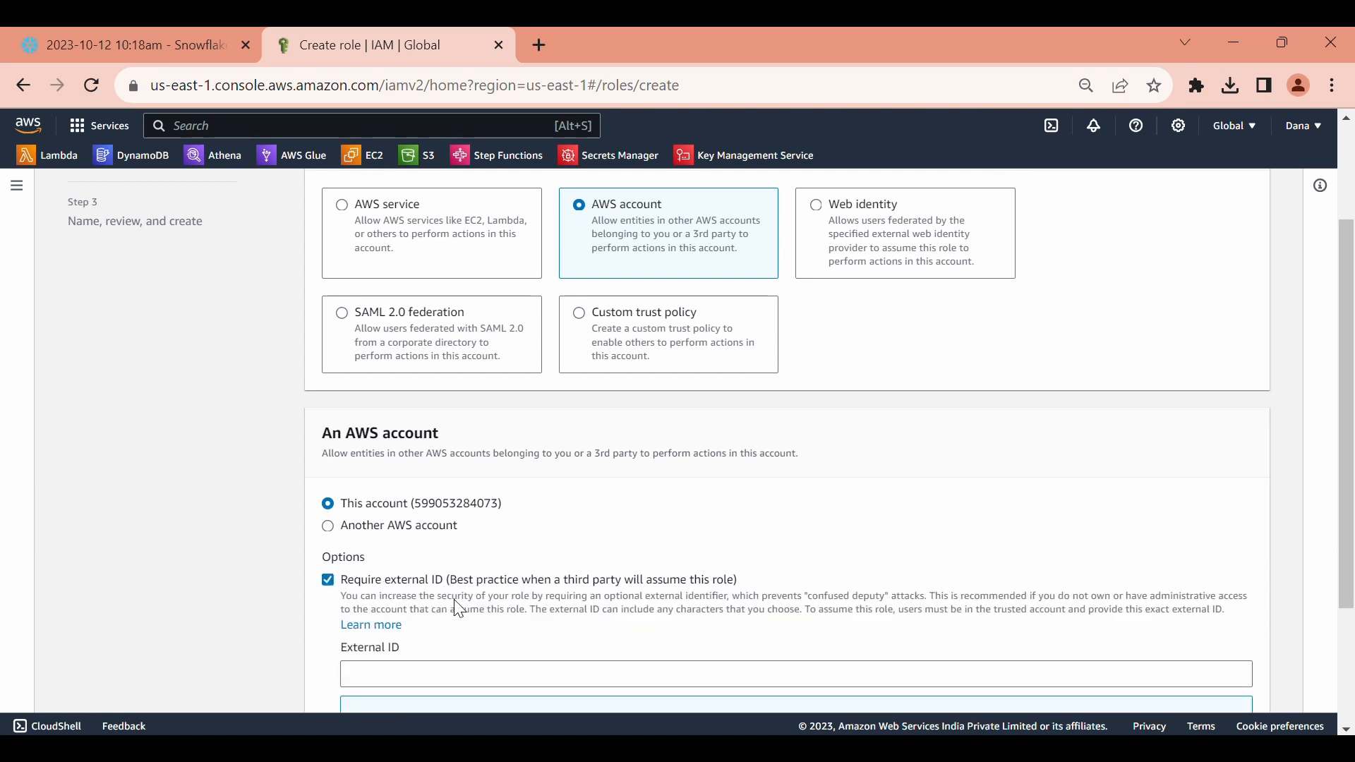
scroll(486, 595, "down", 1)
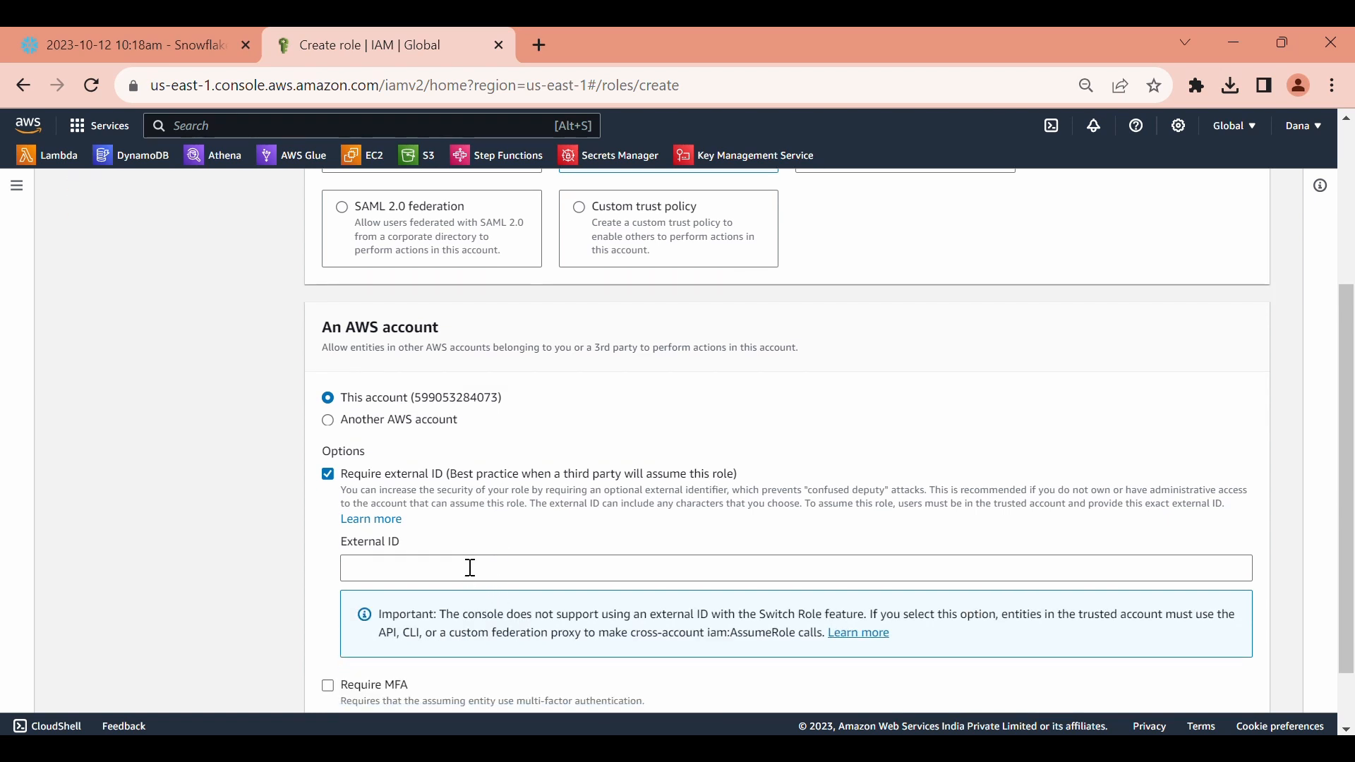
left_click(470, 567)
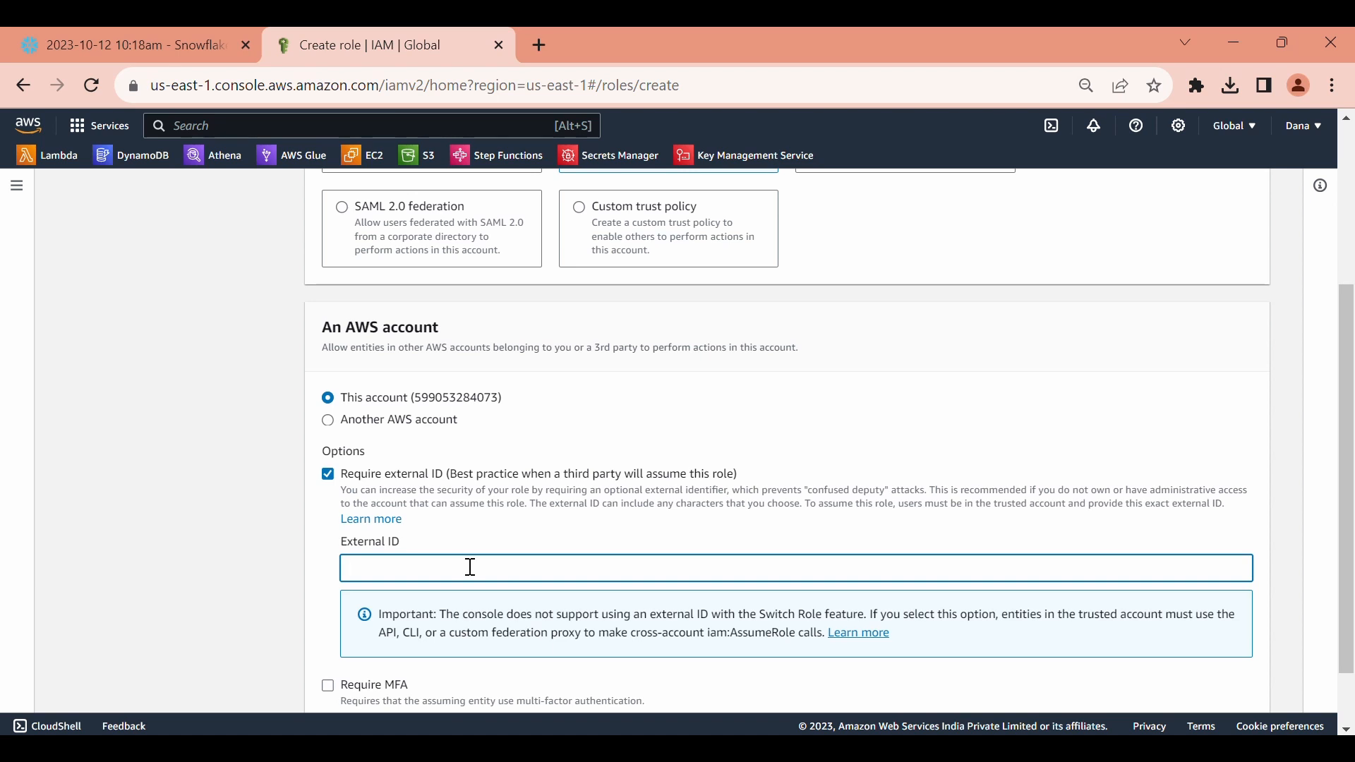
type("00000")
scroll(471, 567, "down", 2)
type("11")
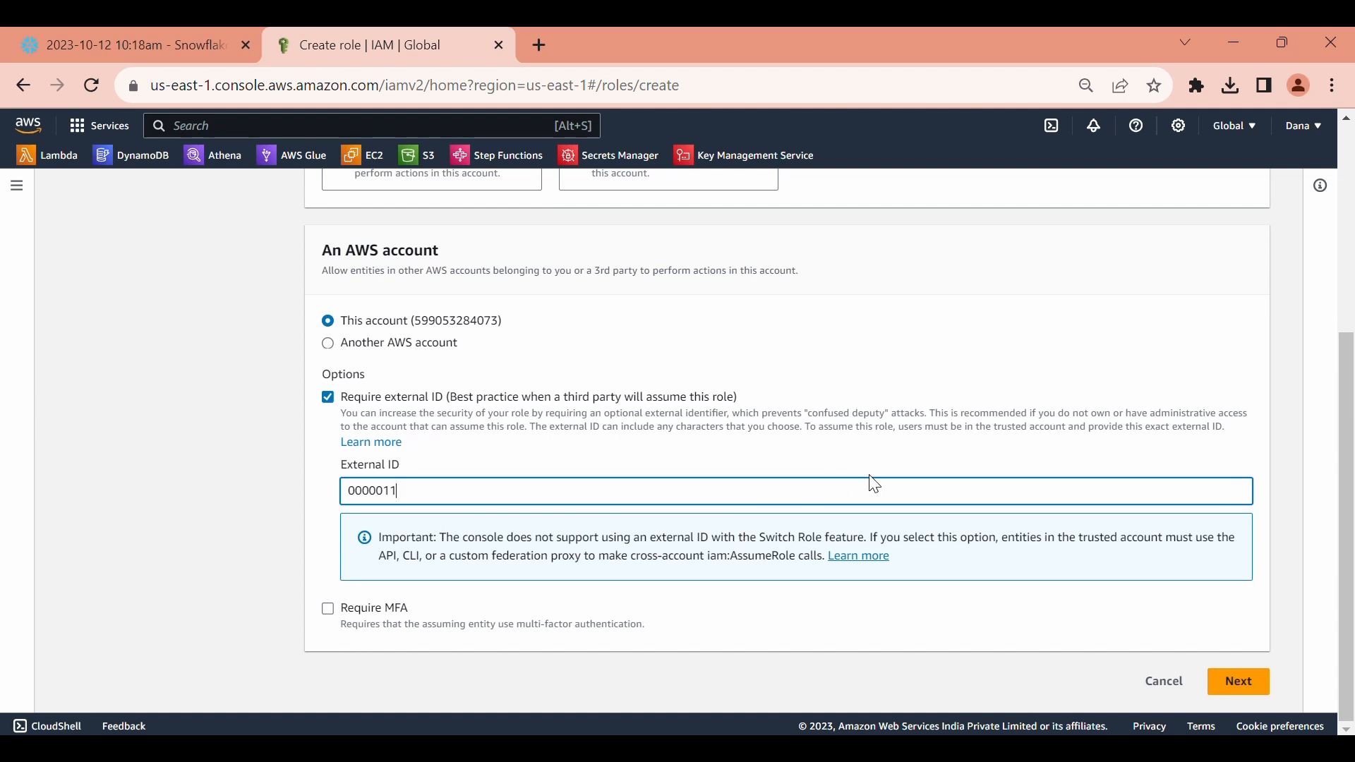
left_click(1239, 682)
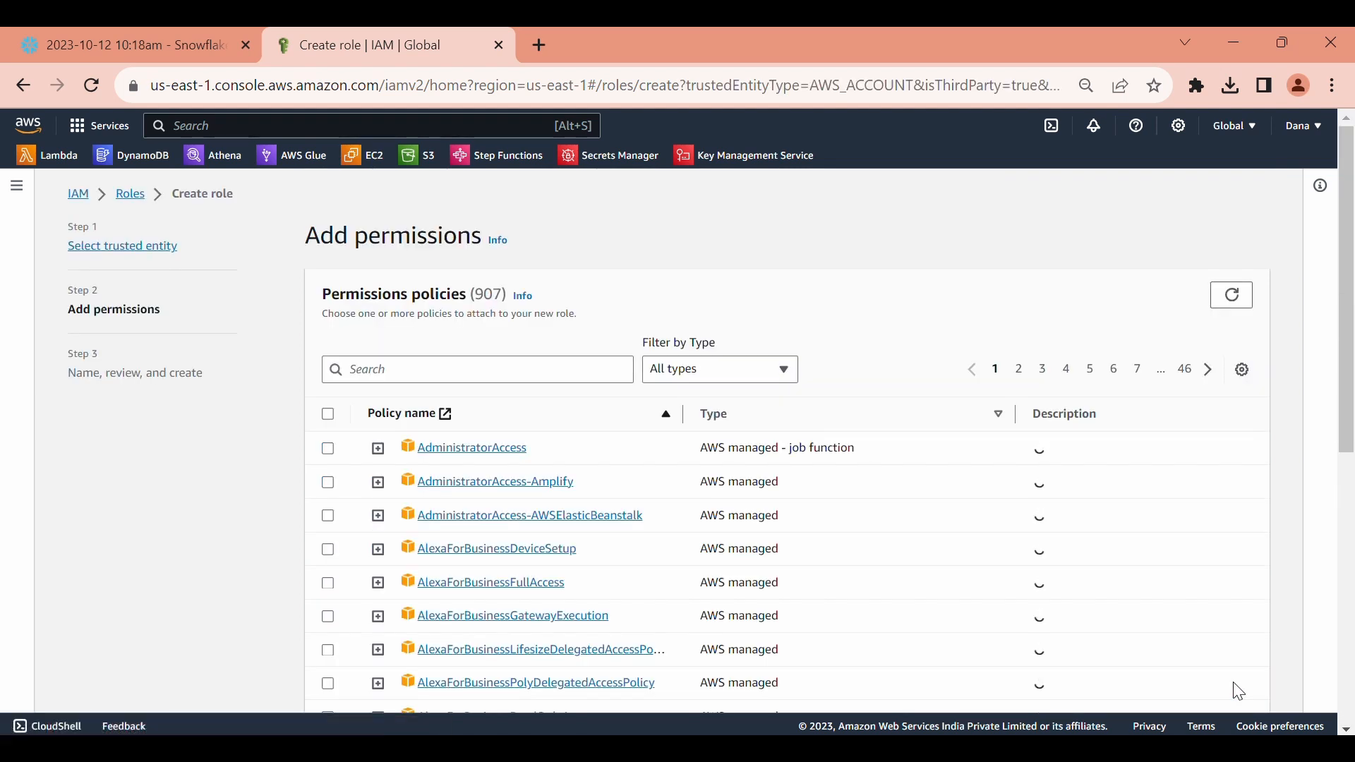
- Find the S3 policies, attach AmazonS3FullAccess to the new role and proceed to naming the role
type("s3")
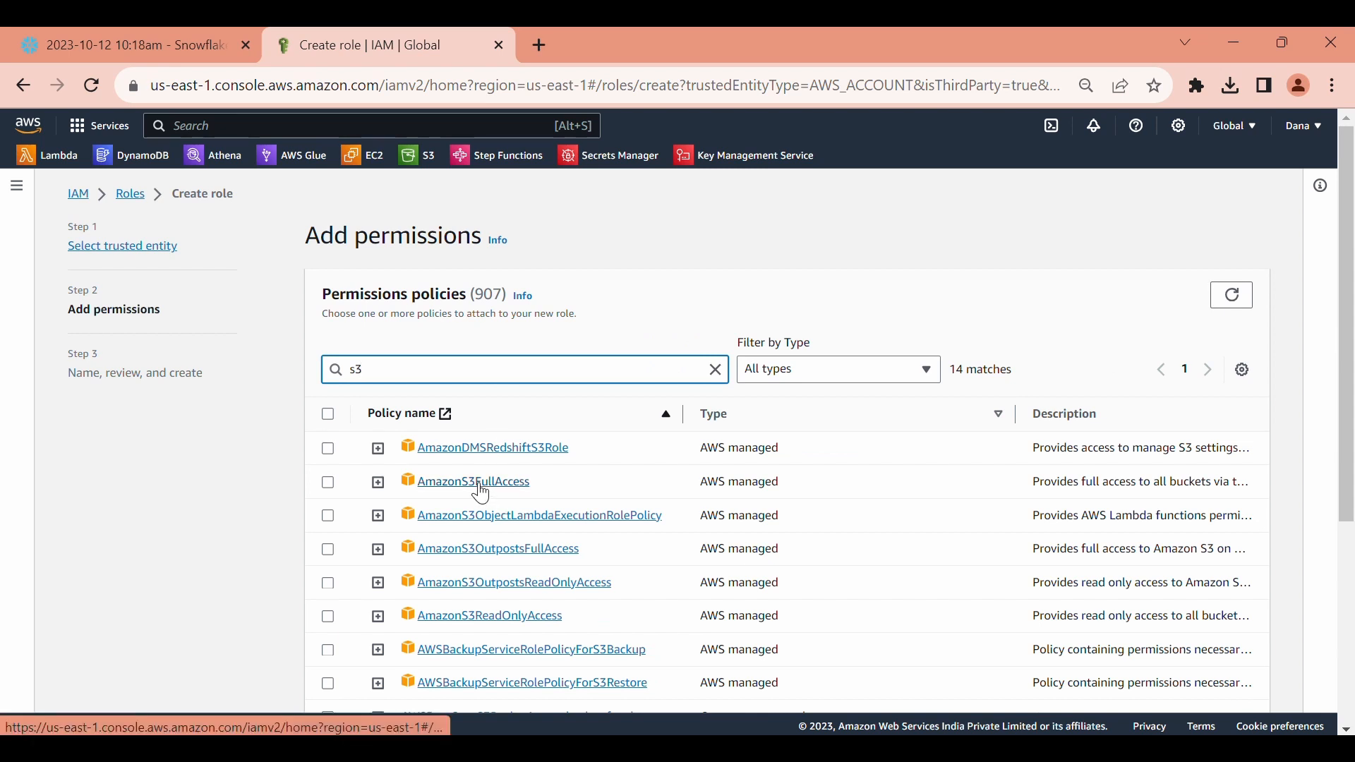
left_click(329, 486)
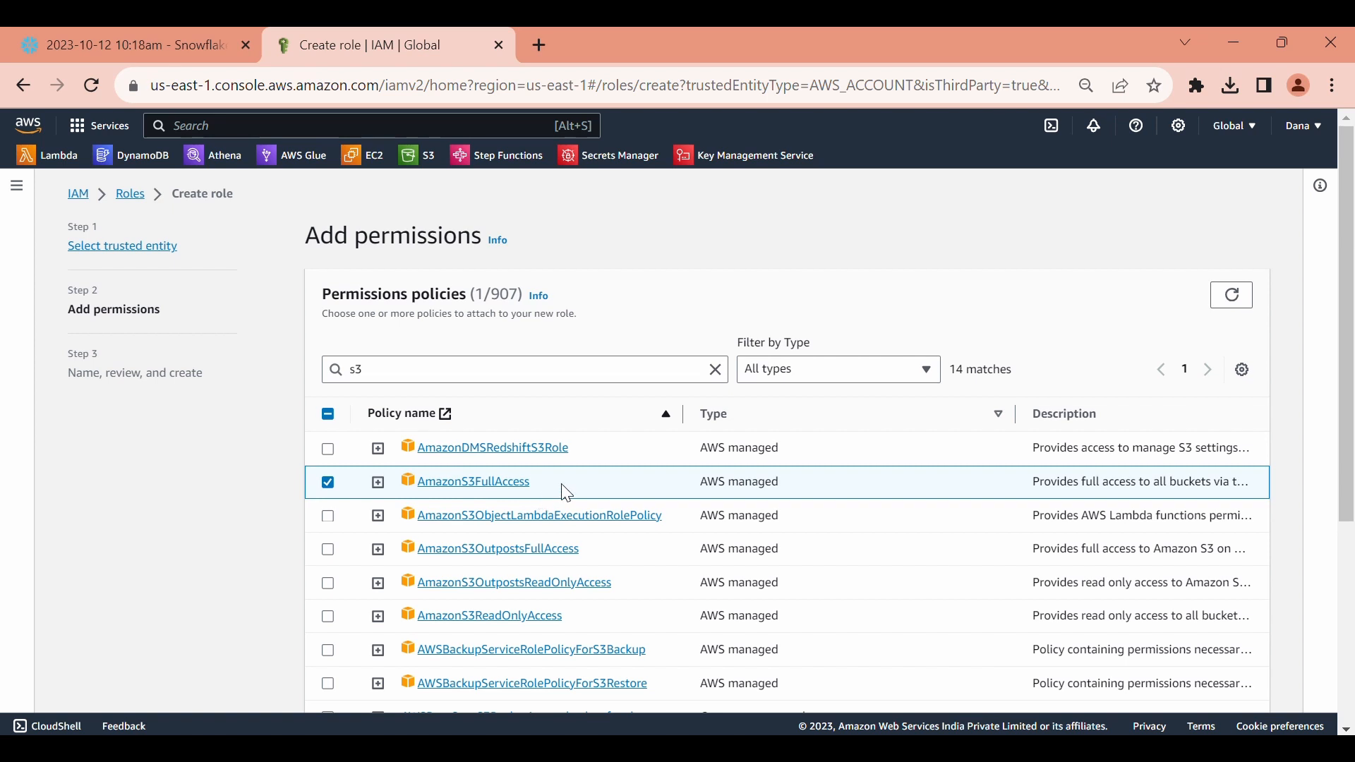
scroll(565, 494, "down", 3)
scroll(719, 505, "down", 2)
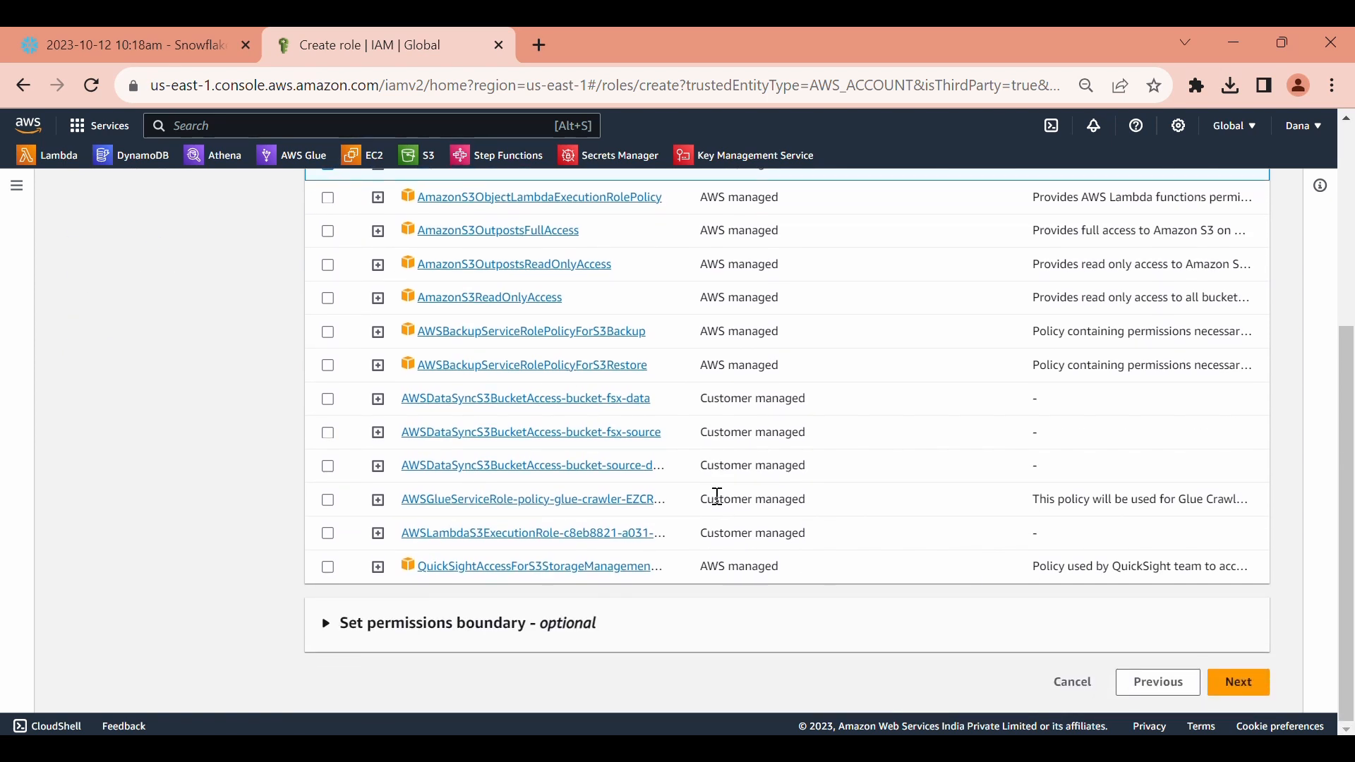
scroll(717, 496, "up", 3)
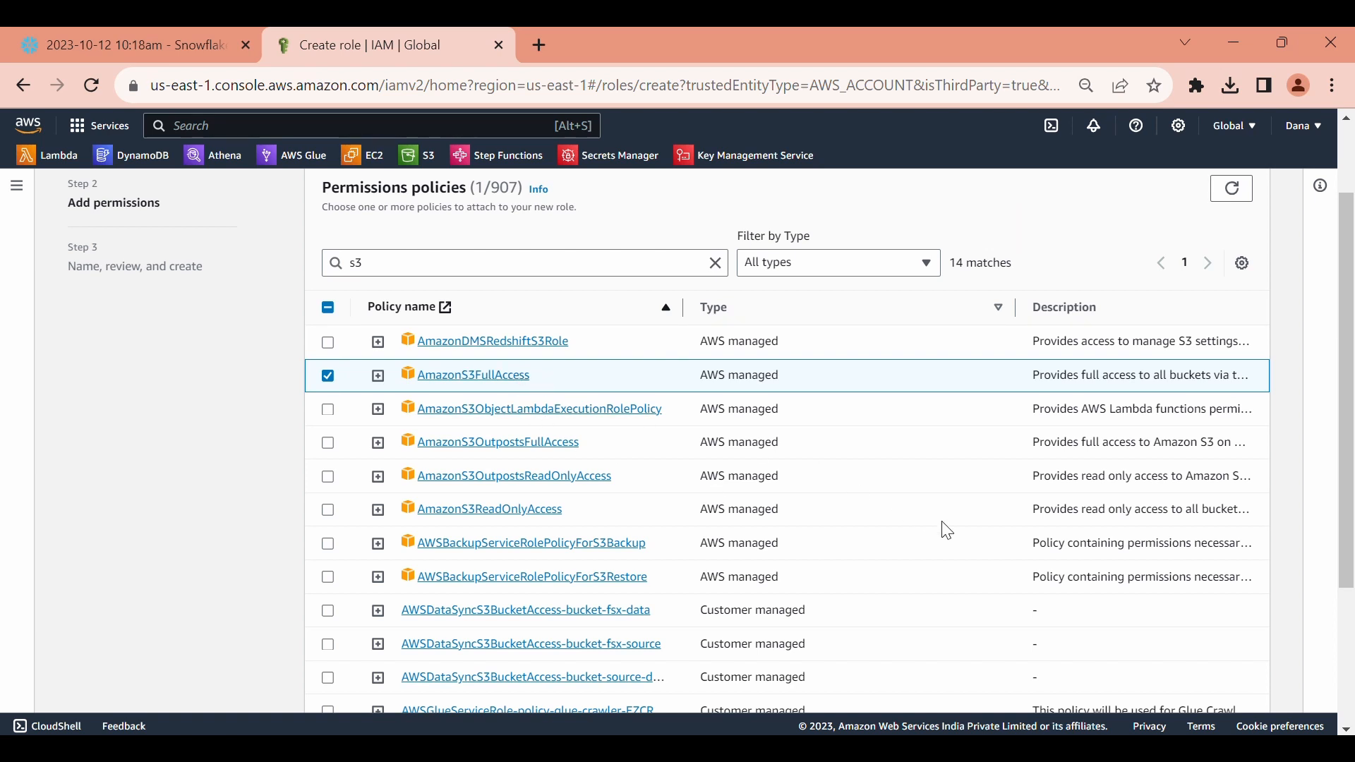
scroll(946, 536, "down", 3)
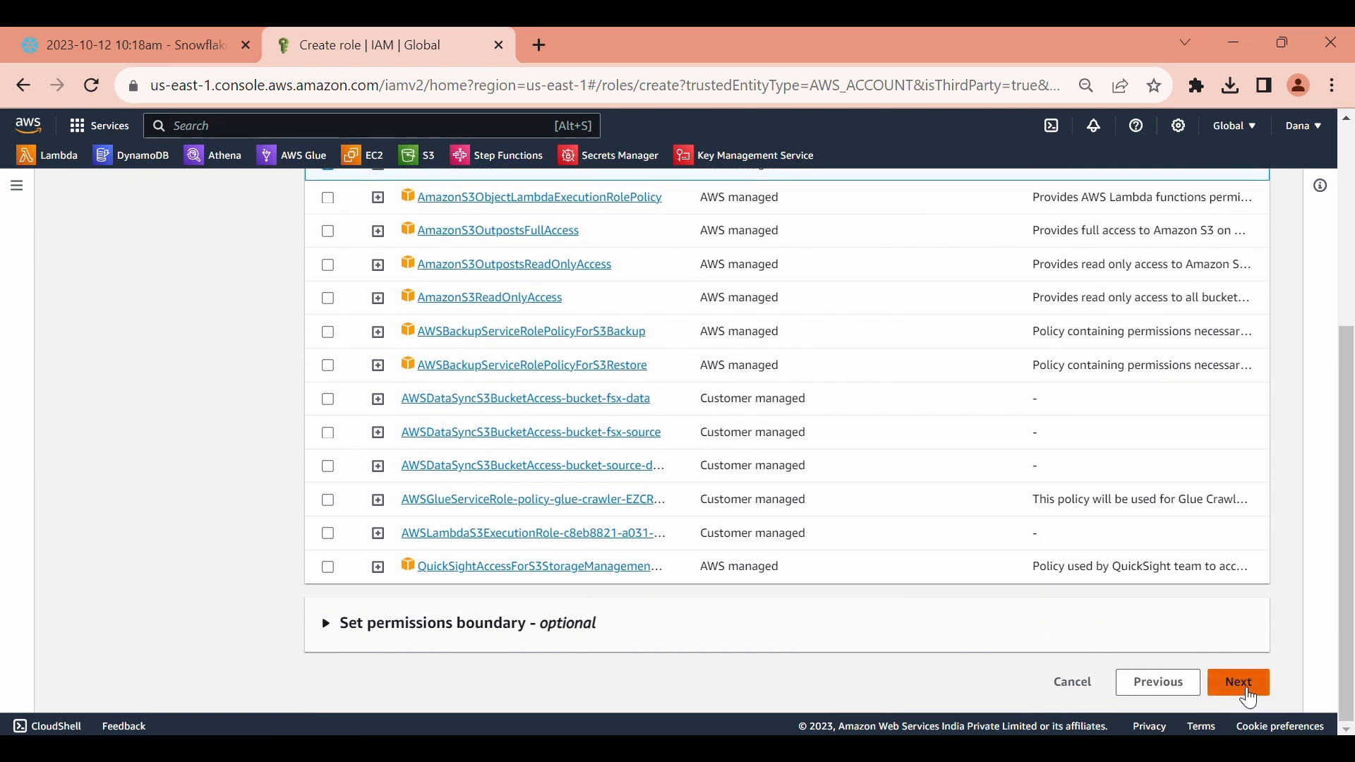
left_click(1246, 693)
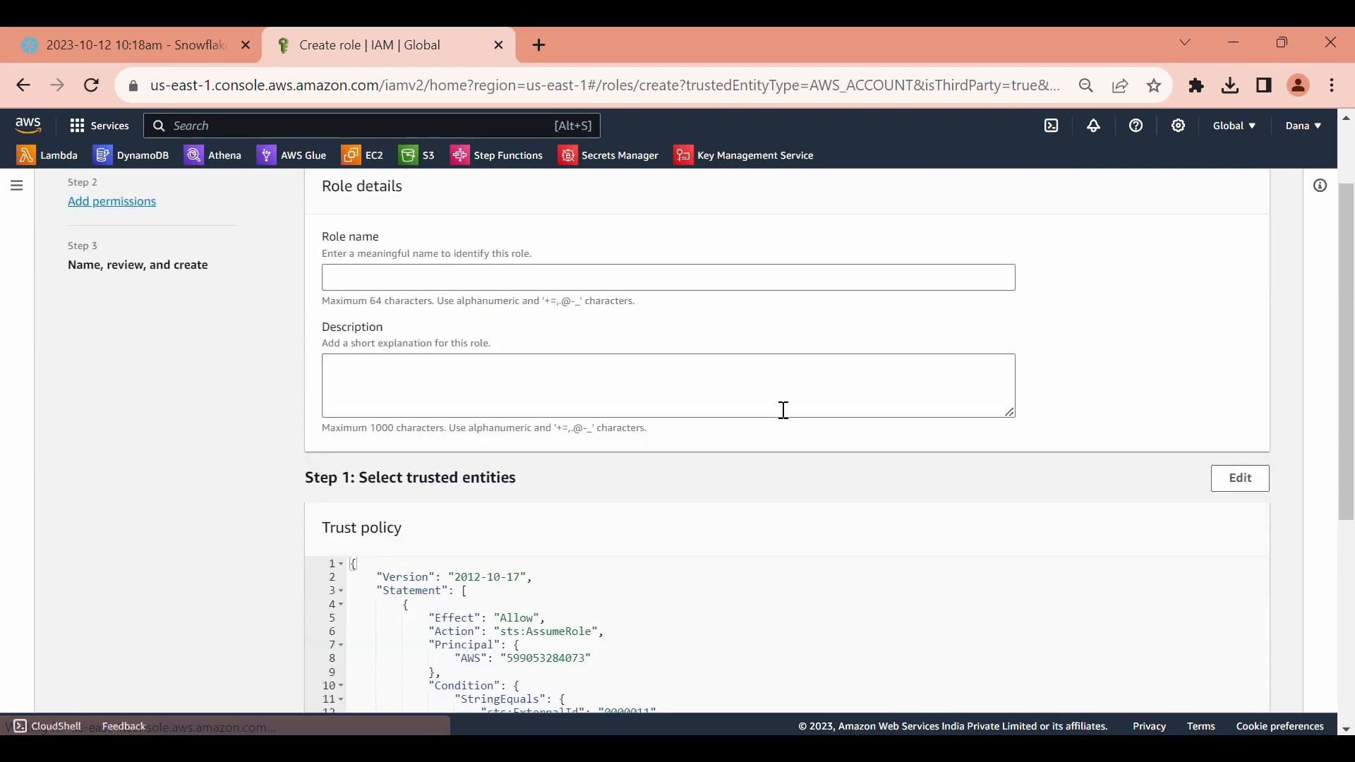
- Name the role role-snowflake-s3-access and create it
left_click(456, 280)
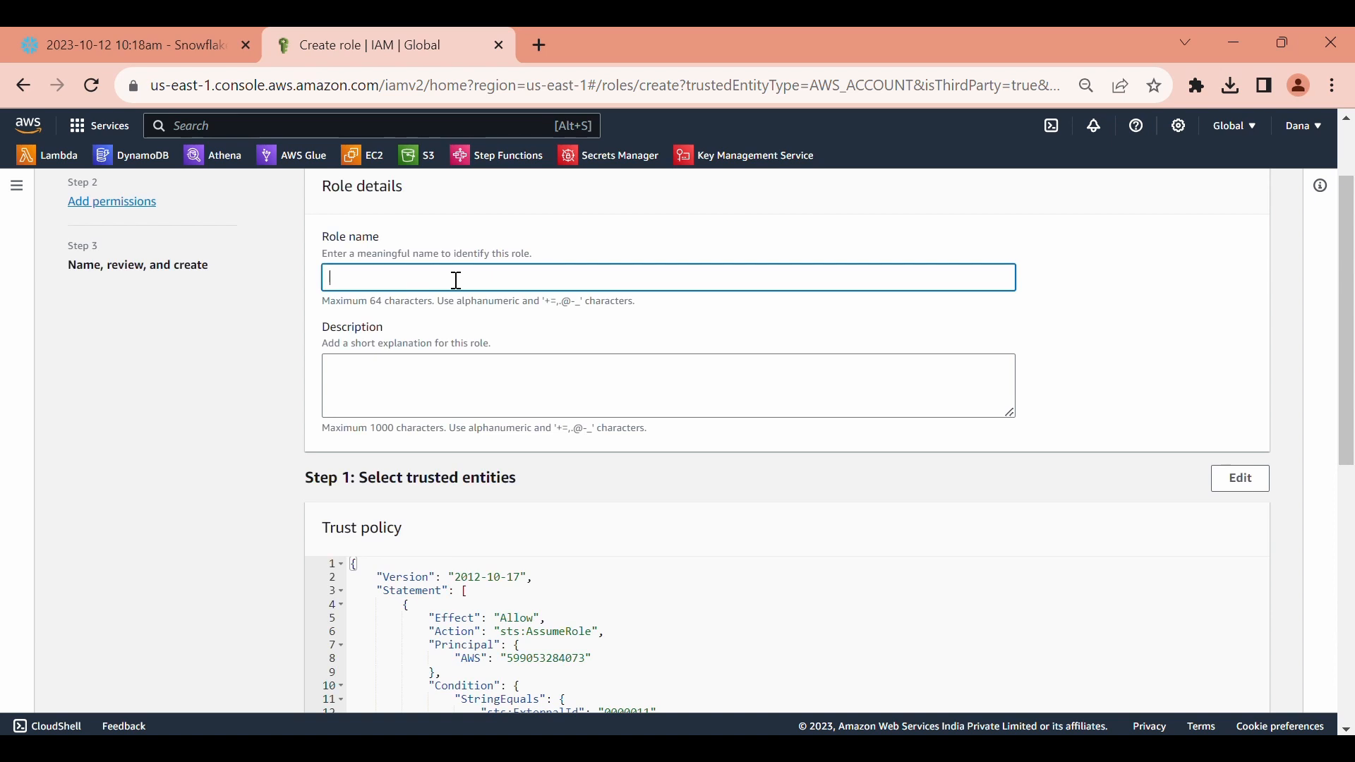
type("role-snowflake-s3-access")
scroll(517, 395, "down", 2)
scroll(701, 490, "down", 4)
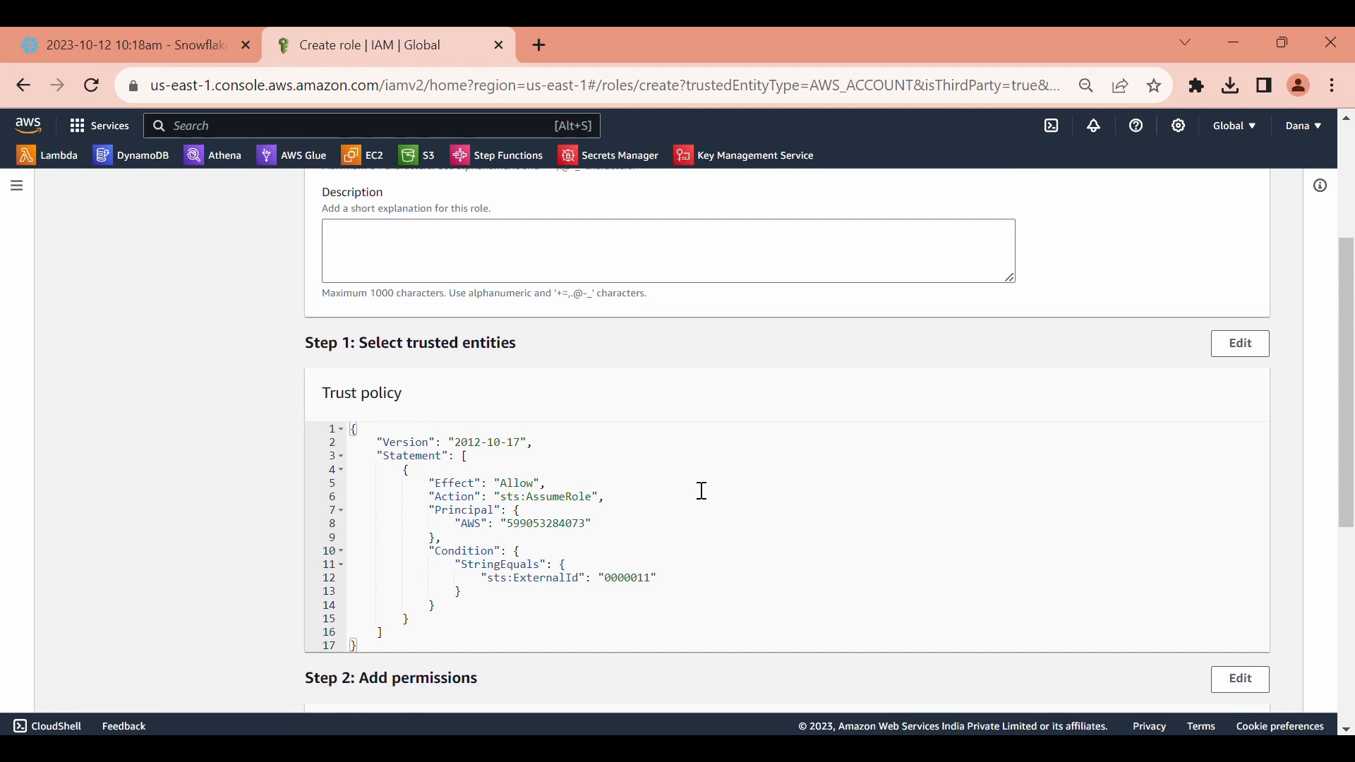
scroll(953, 420, "down", 4)
left_click(1222, 693)
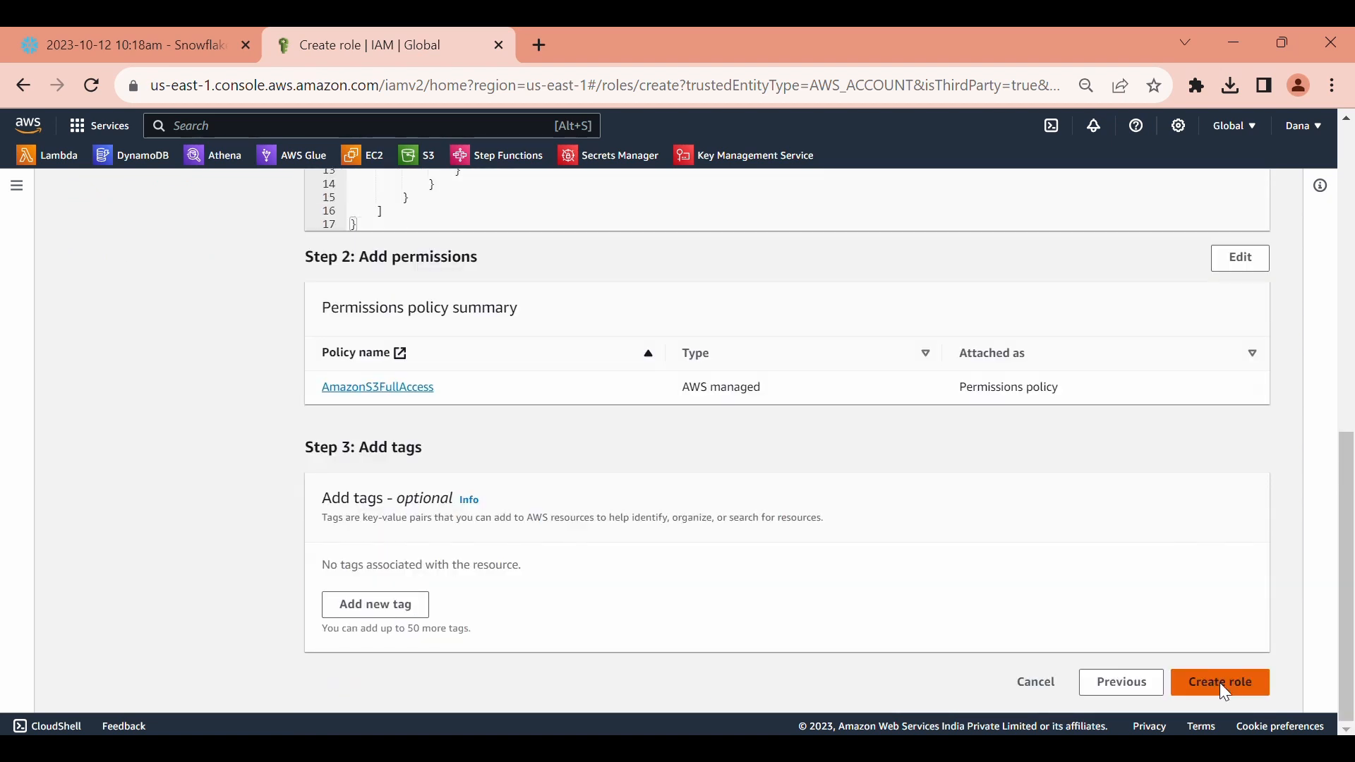
- Search the roles for "snow", open role-snowflake-s3-access and view its trust relationships
scroll(650, 366, "down", 1)
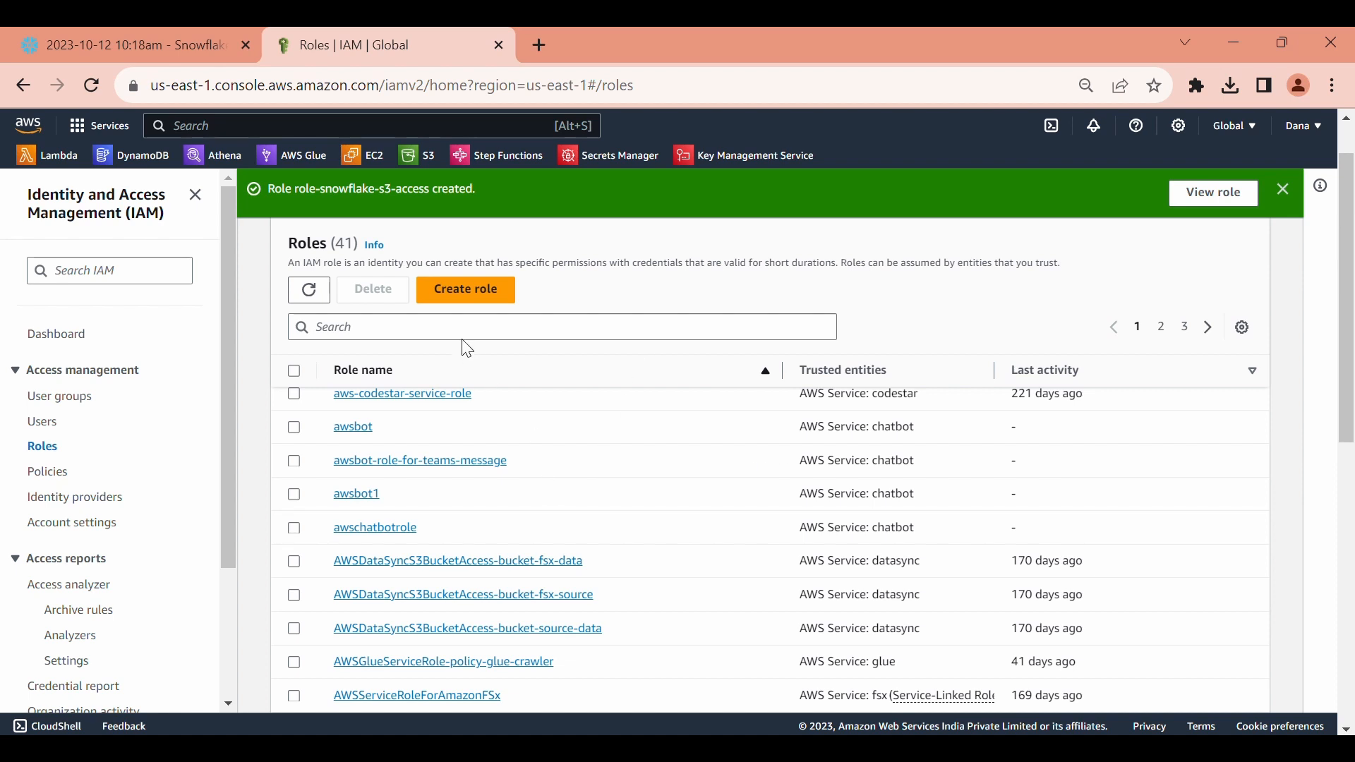
left_click(460, 319)
type("snow")
left_click(393, 395)
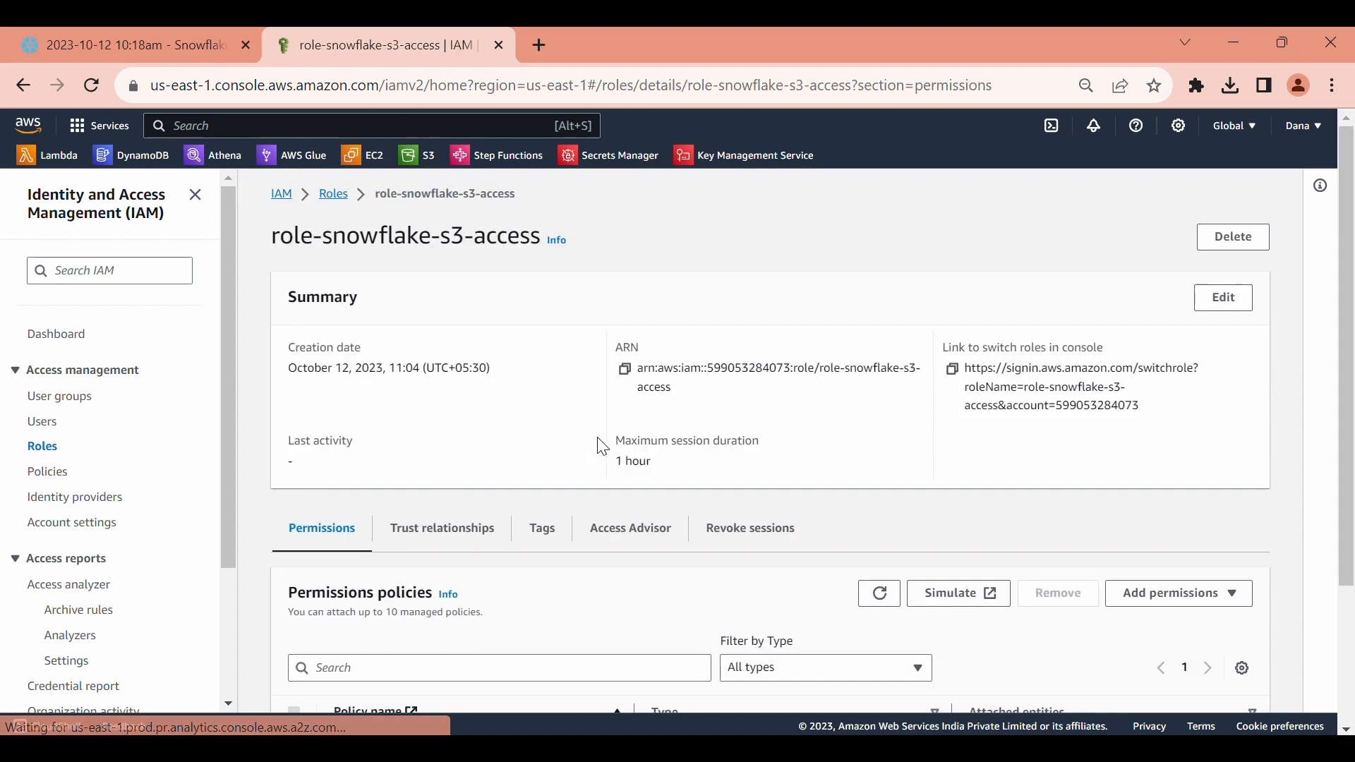
scroll(601, 447, "down", 3)
left_click(442, 331)
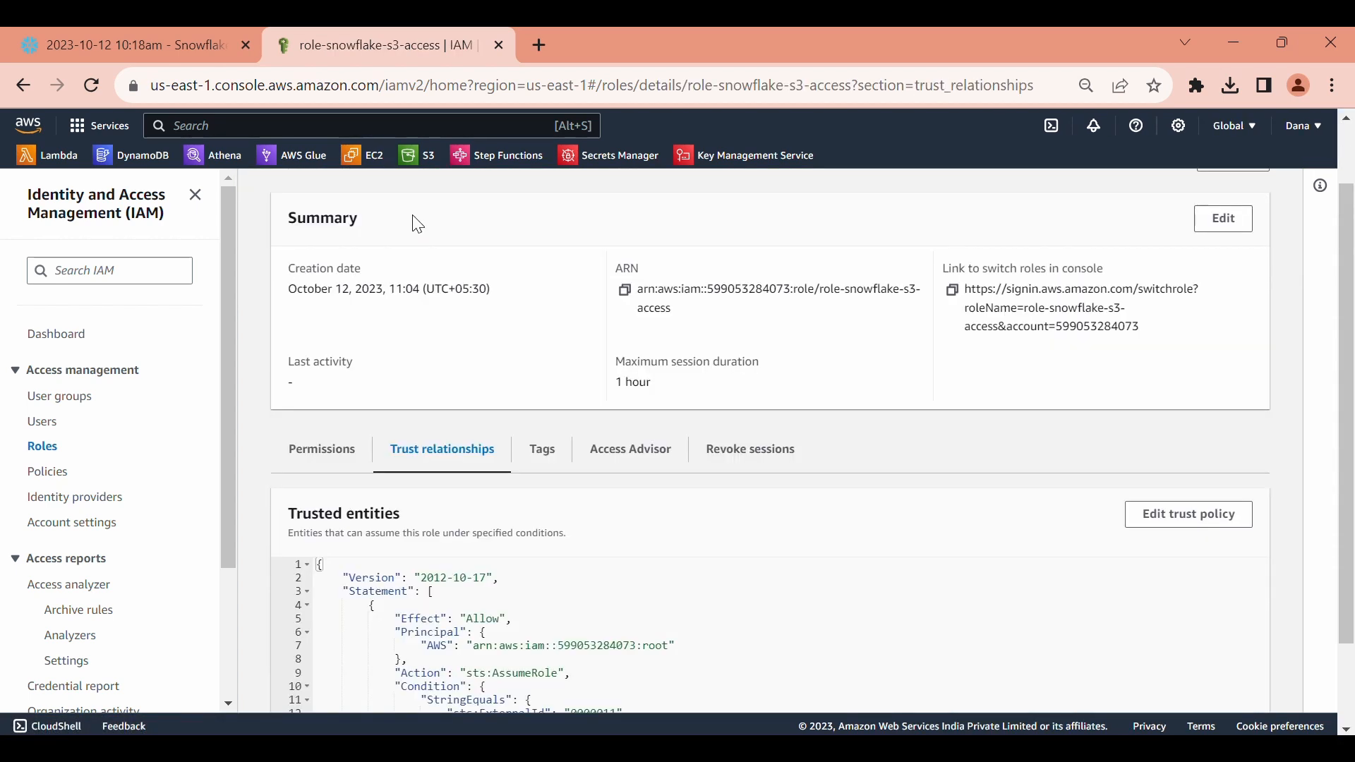
- In Snowflake, enter a create-or-replace statement for external-stage storage integration s3_sourcedata_integration with S3 provider, role-snowflake-access ARN, location s3://bucket-source-data/snowpipe_data/ and comment 'storage integration for bucket-source-data'
left_click(144, 45)
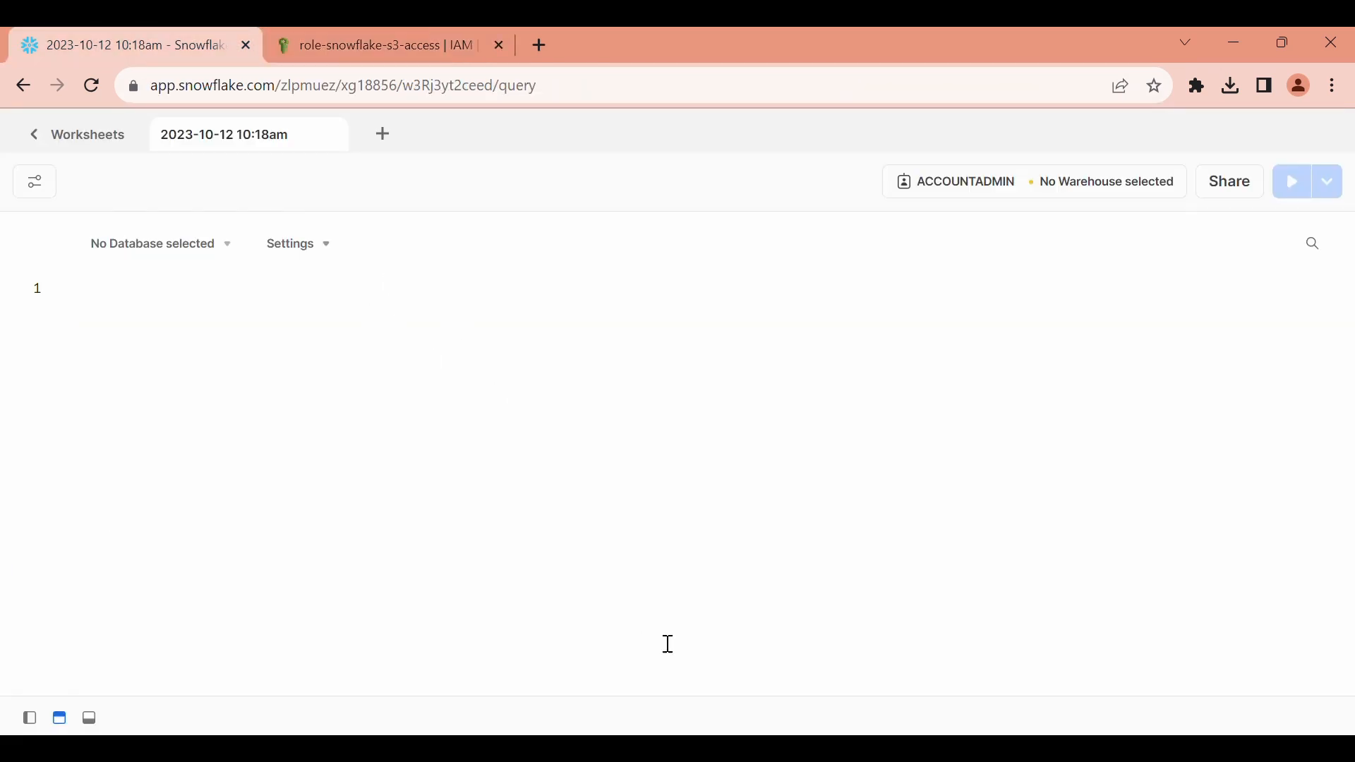
left_click(819, 749)
left_click(253, 297)
key("ctrl+v")
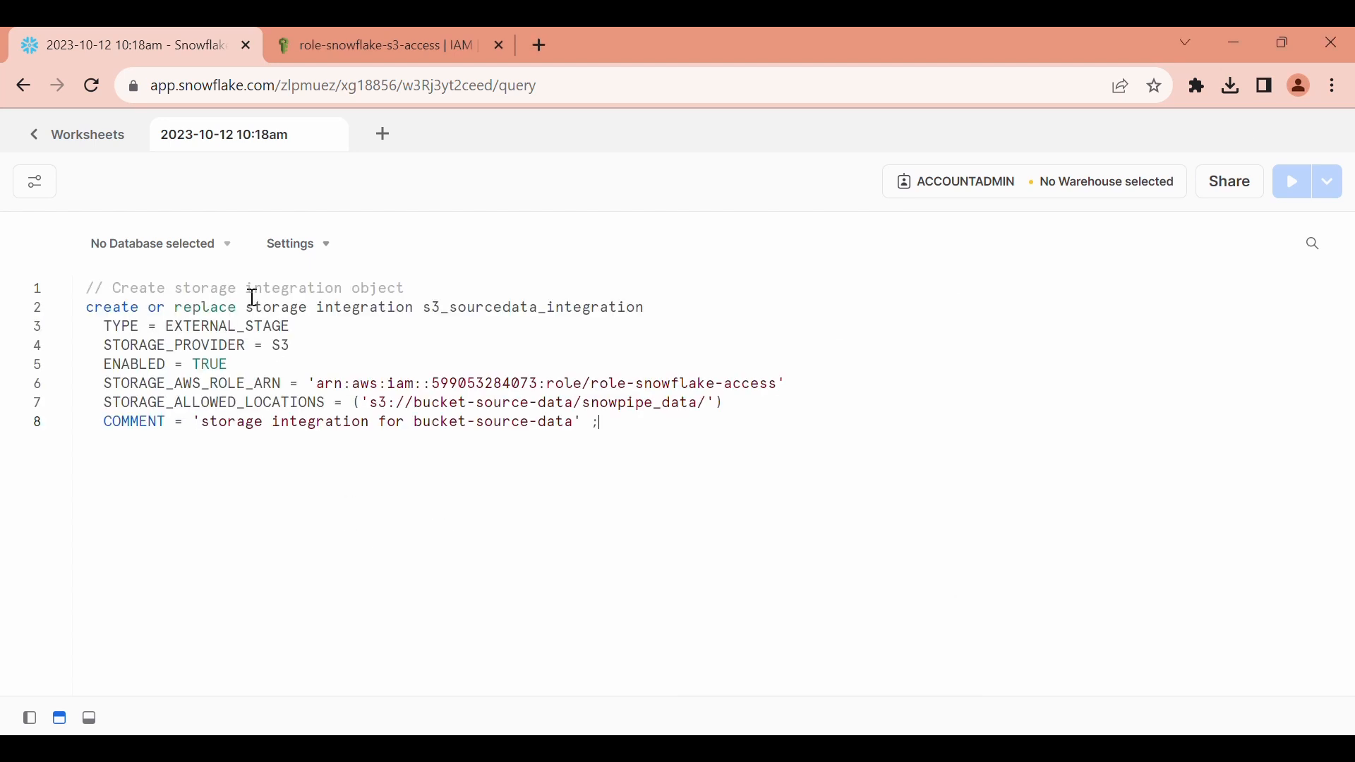
- Review the storage integration statement's name, type, provider, allowed location and comment, checking the location against the snowpipe_data folder in S3
double_click(363, 308)
left_click(455, 308)
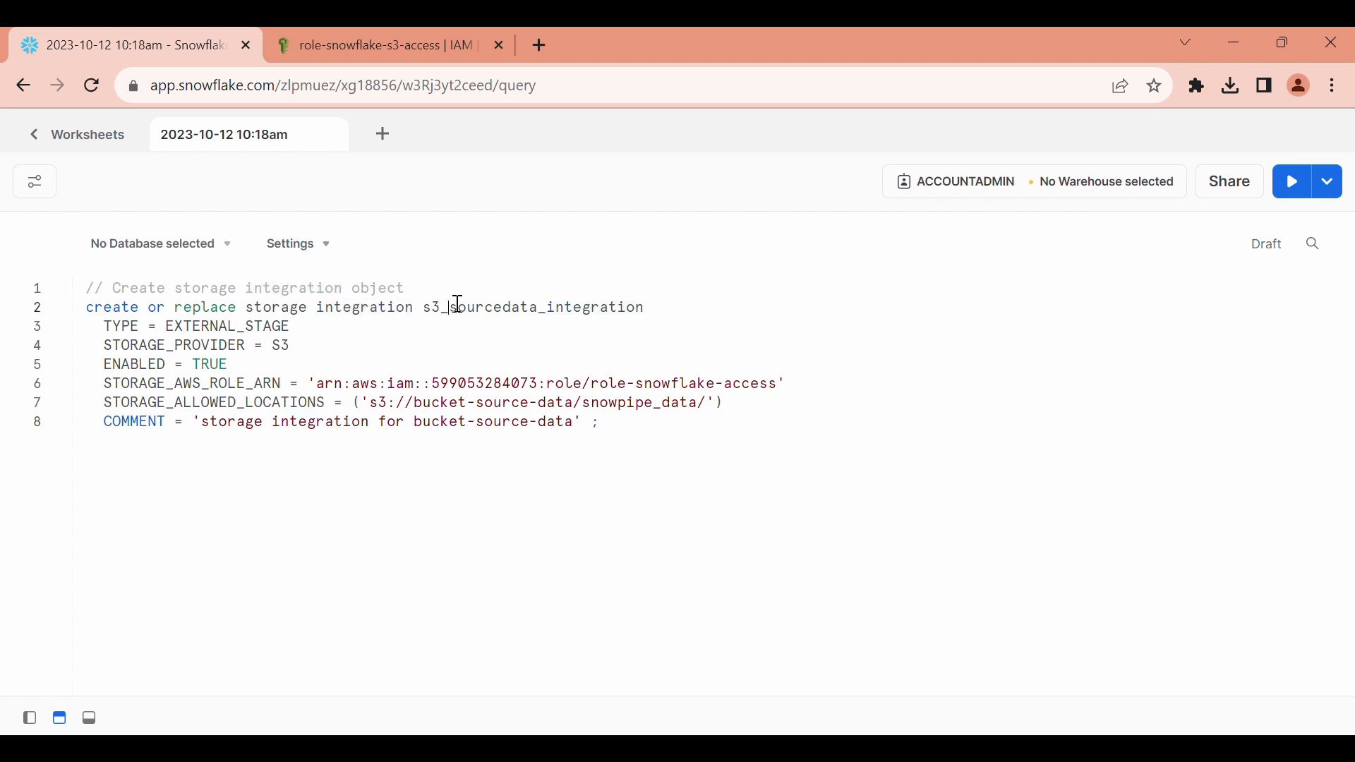
double_click(593, 309)
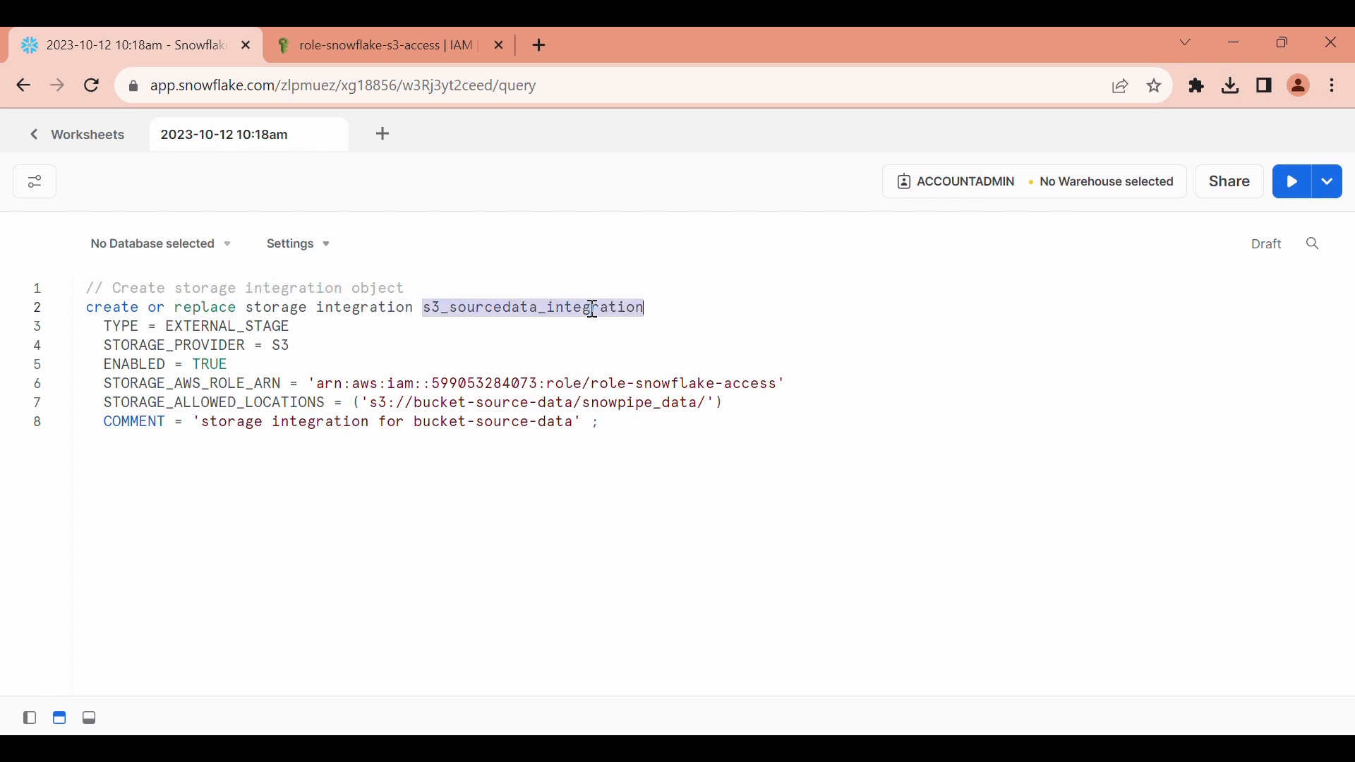
double_click(250, 328)
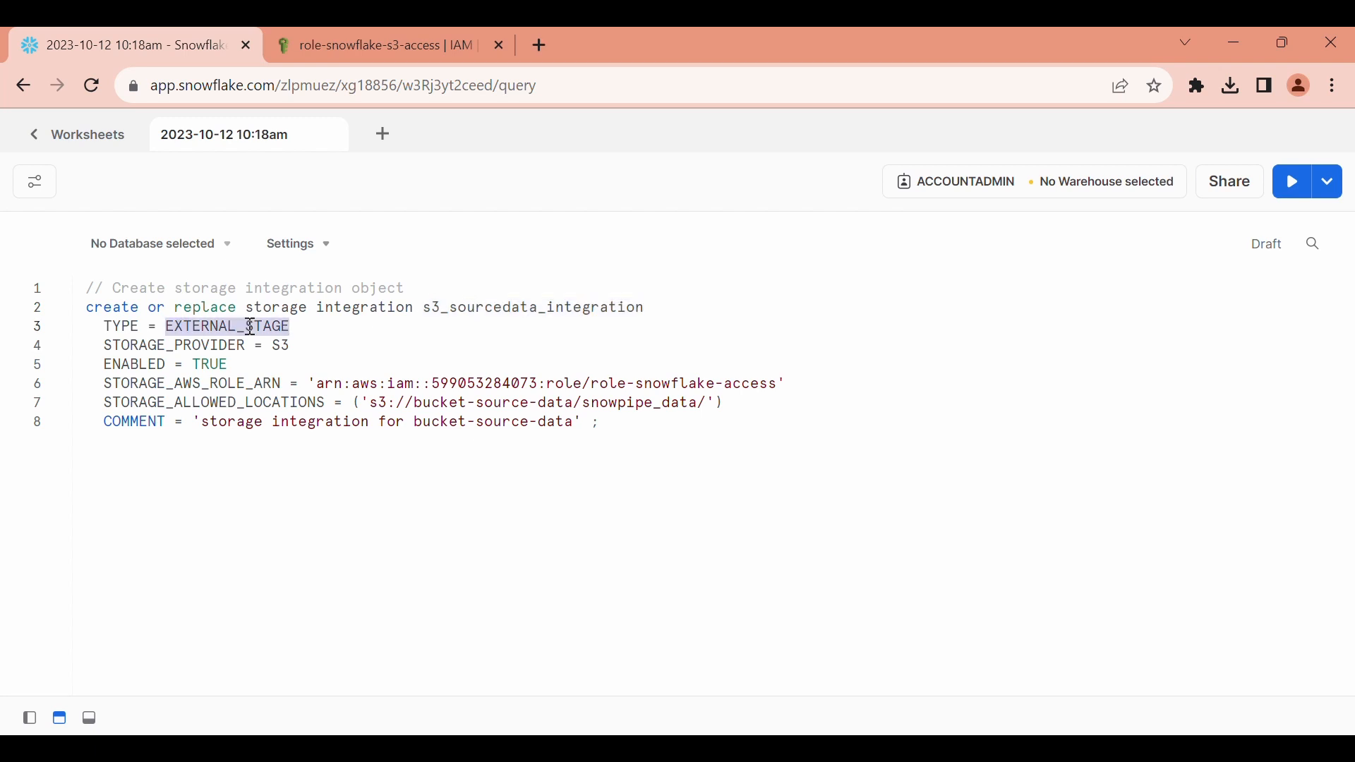
double_click(214, 345)
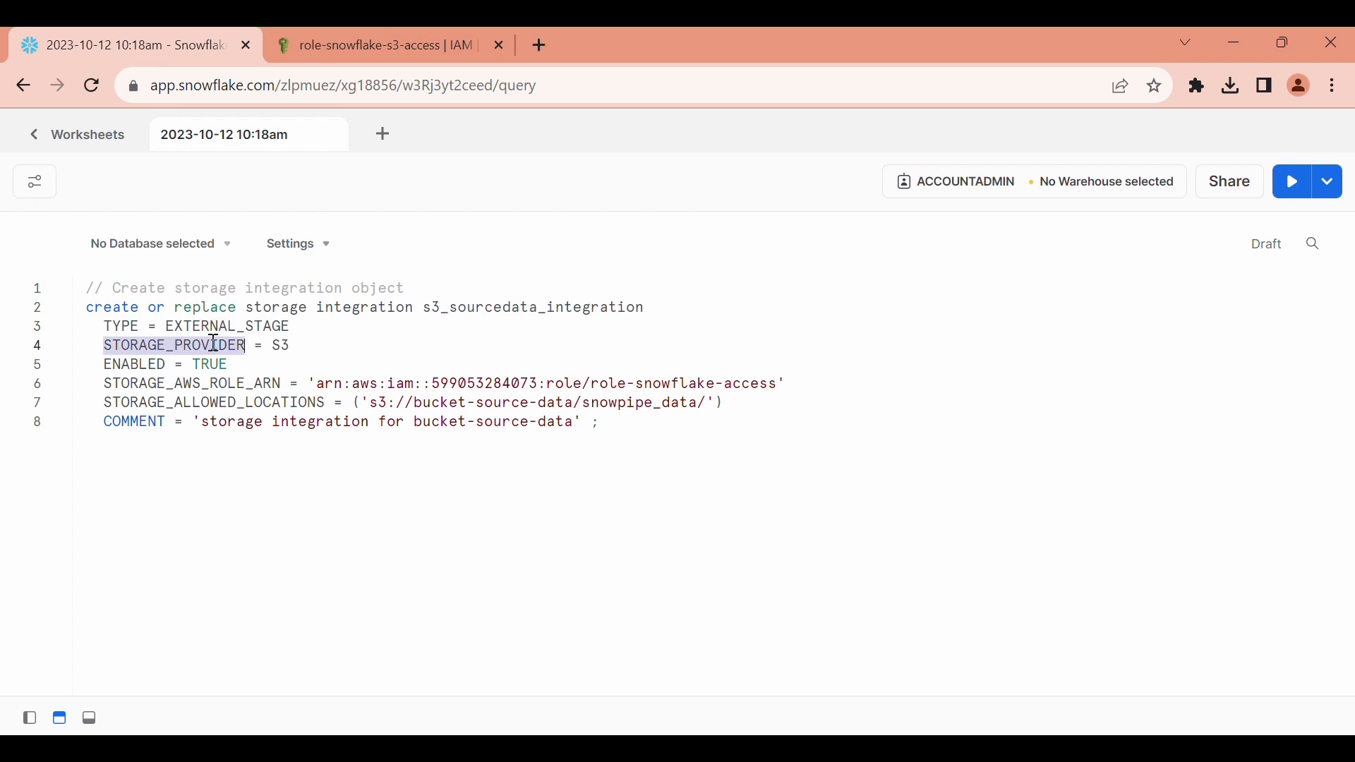
left_click(279, 346)
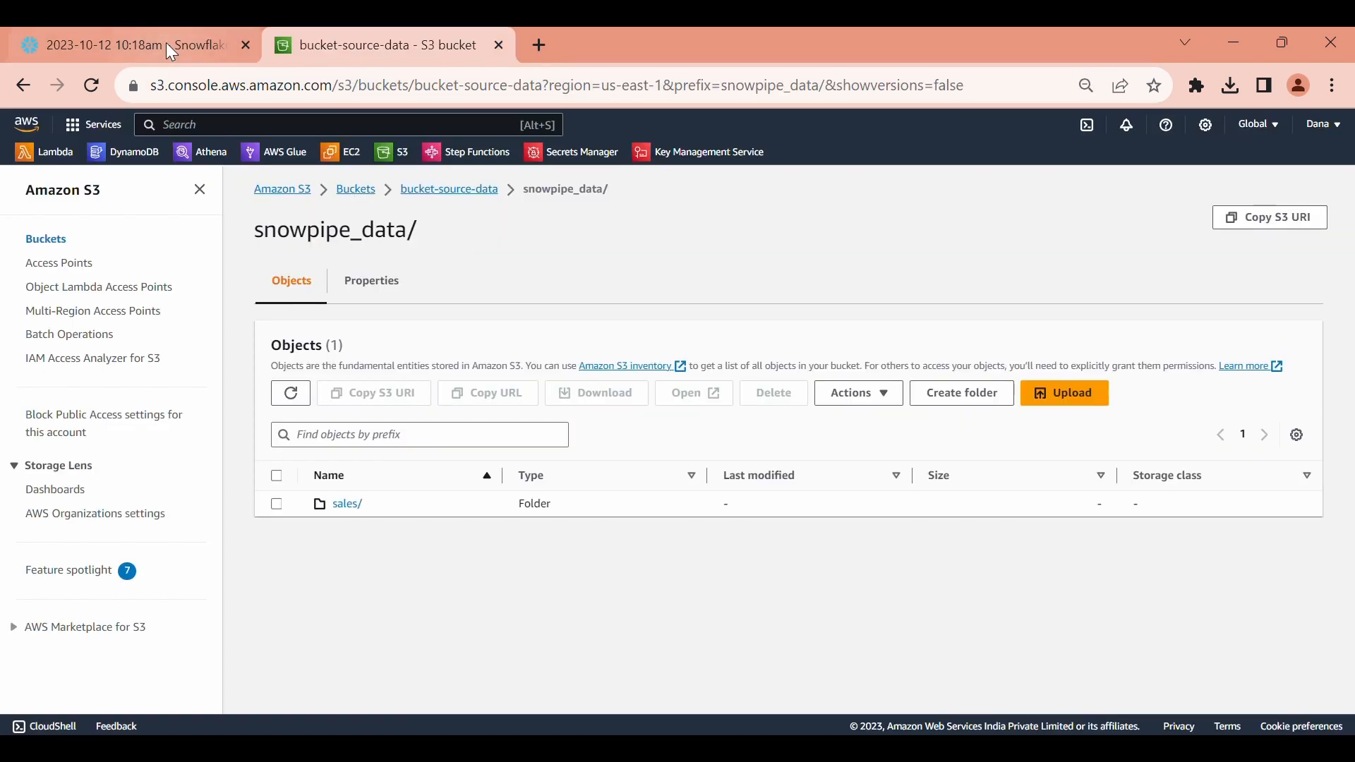
left_click(171, 52)
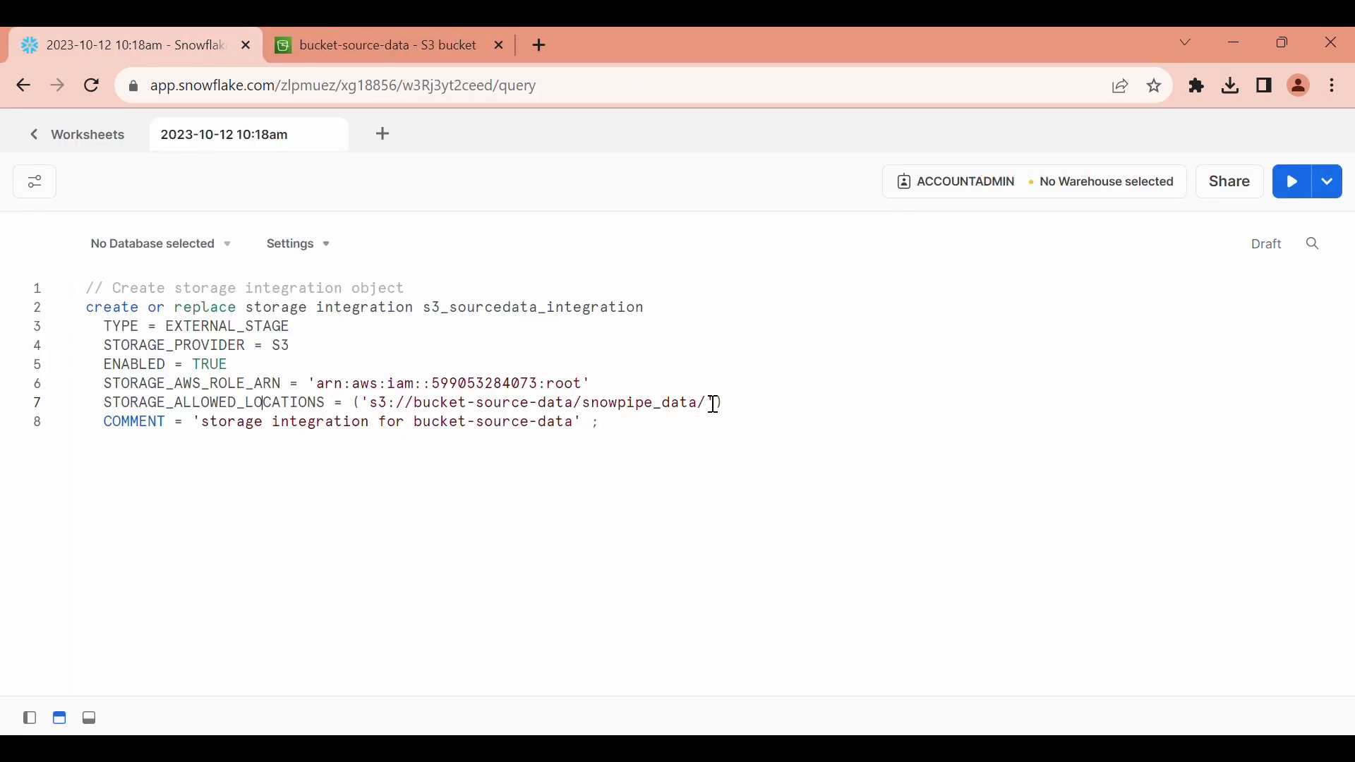
left_click_drag(708, 402, 370, 403)
left_click(695, 462)
left_click_drag(201, 424, 565, 426)
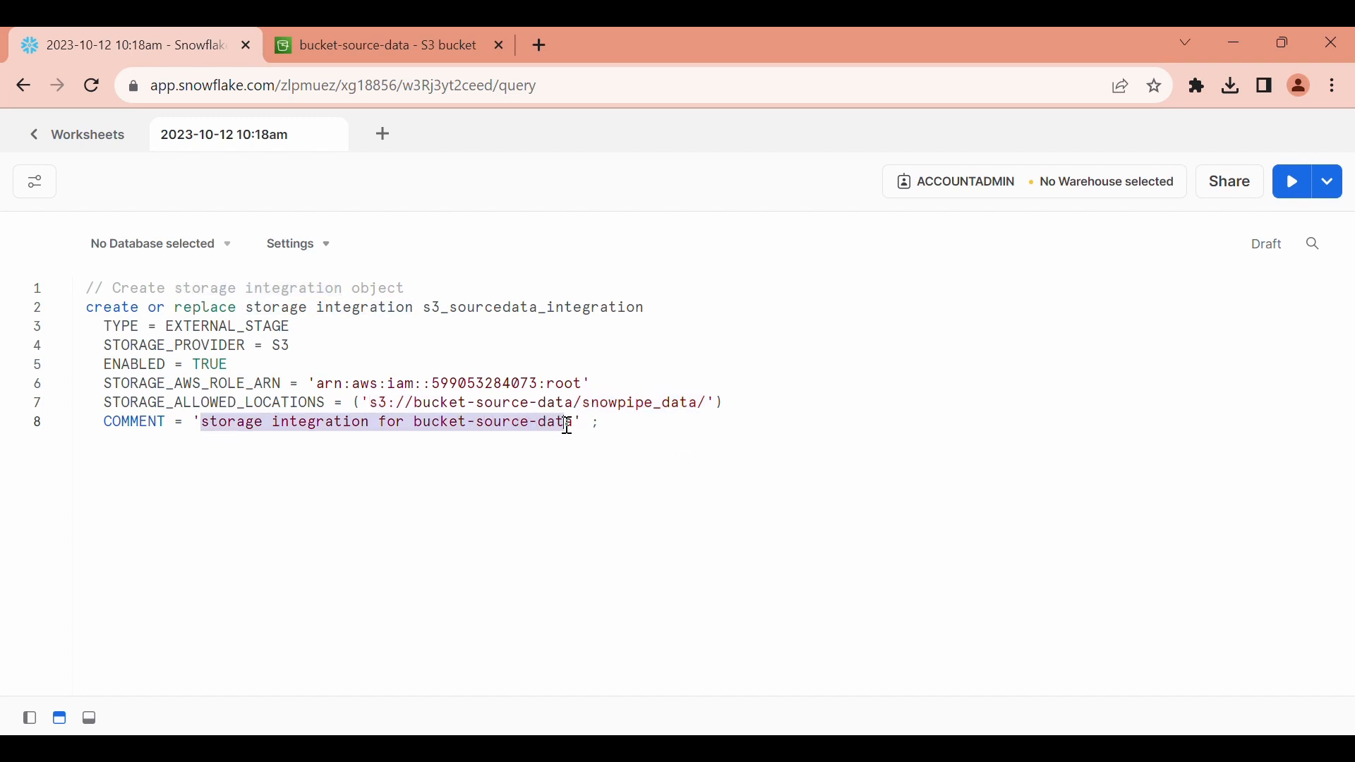
- Try to run the storage integration statement with the account's root ARN as the role ARN
left_click(614, 455)
key("ctrl+Return")
- Switch to the AWS console and copy the ARN of role-snowflake-s3-access
left_click_drag(315, 383, 582, 383)
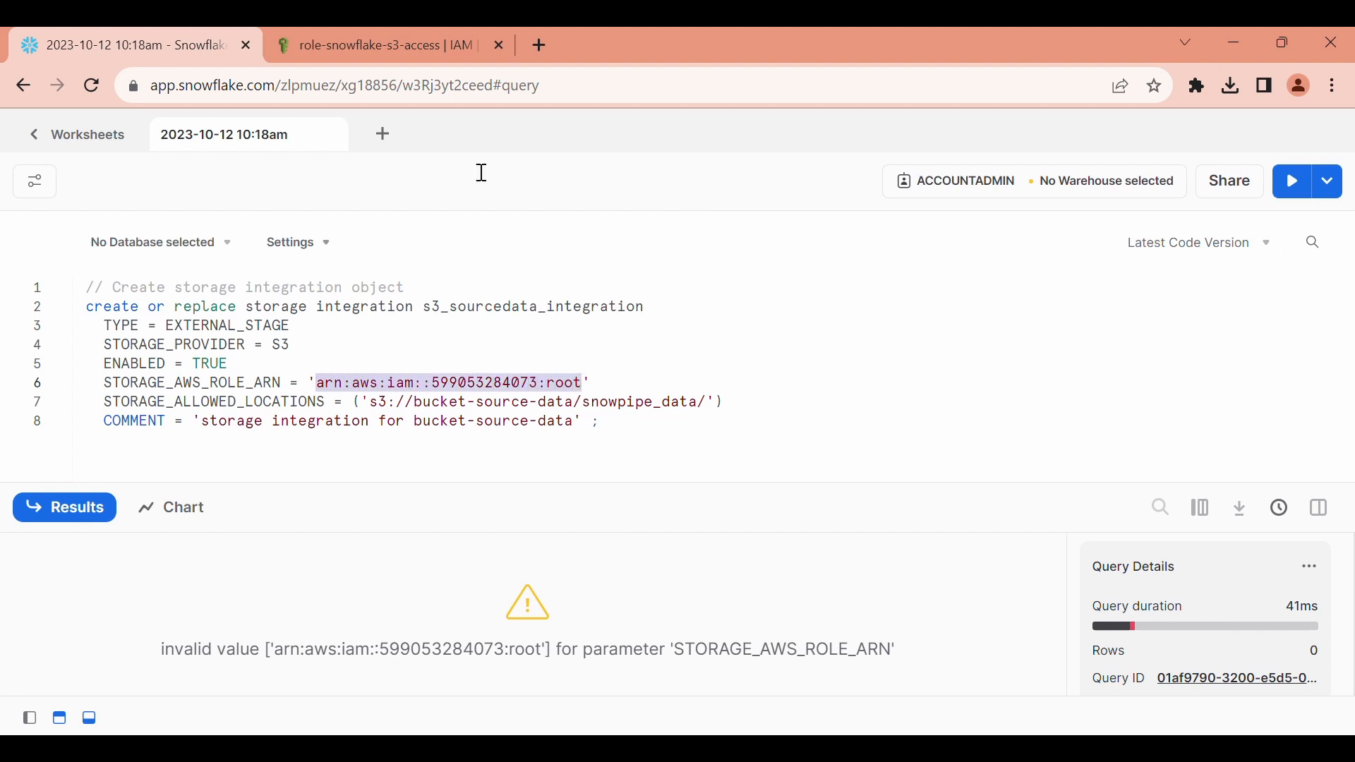
left_click(374, 31)
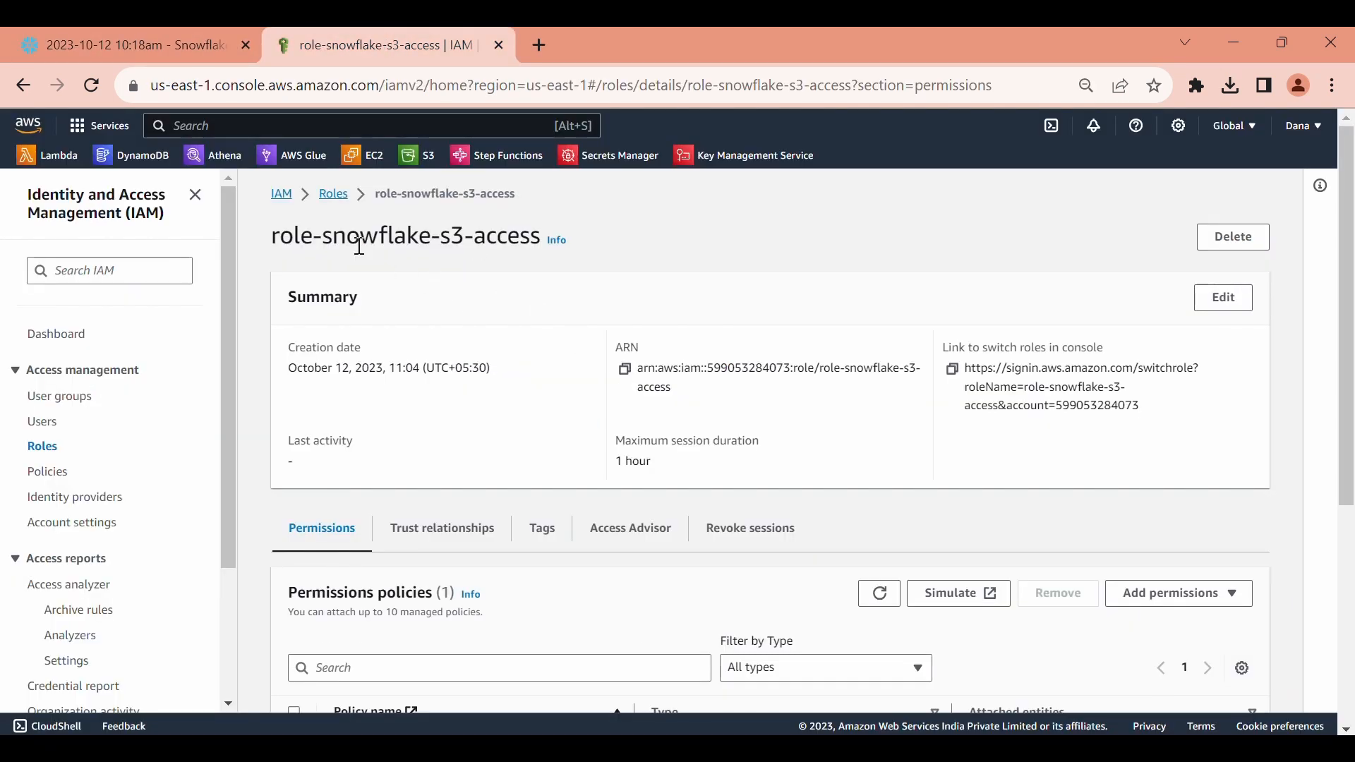
left_click_drag(334, 238, 431, 239)
left_click(699, 255)
left_click(625, 370)
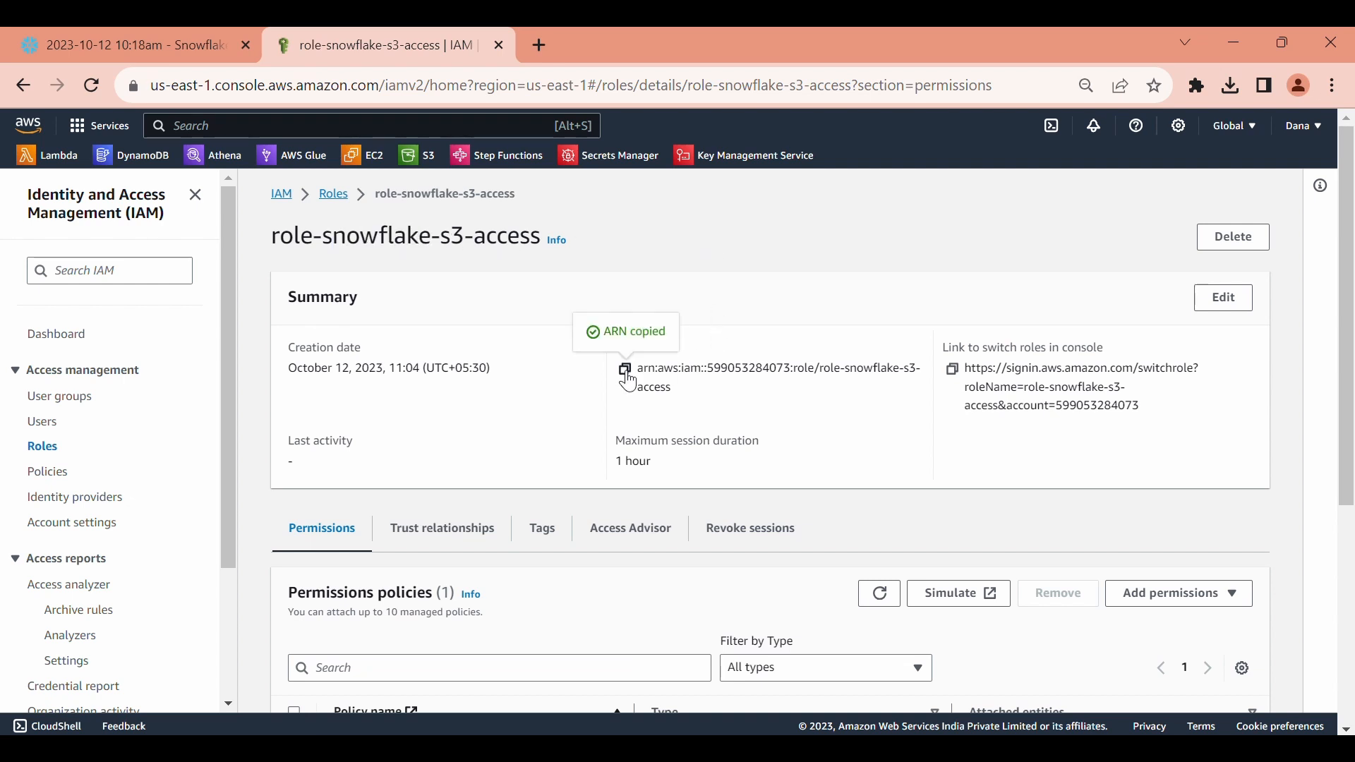
- Back in the Snowflake worksheet, replace the STORAGE_AWS_ROLE_ARN value with the copied ARN of role-snowflake-s3-access
left_click(165, 40)
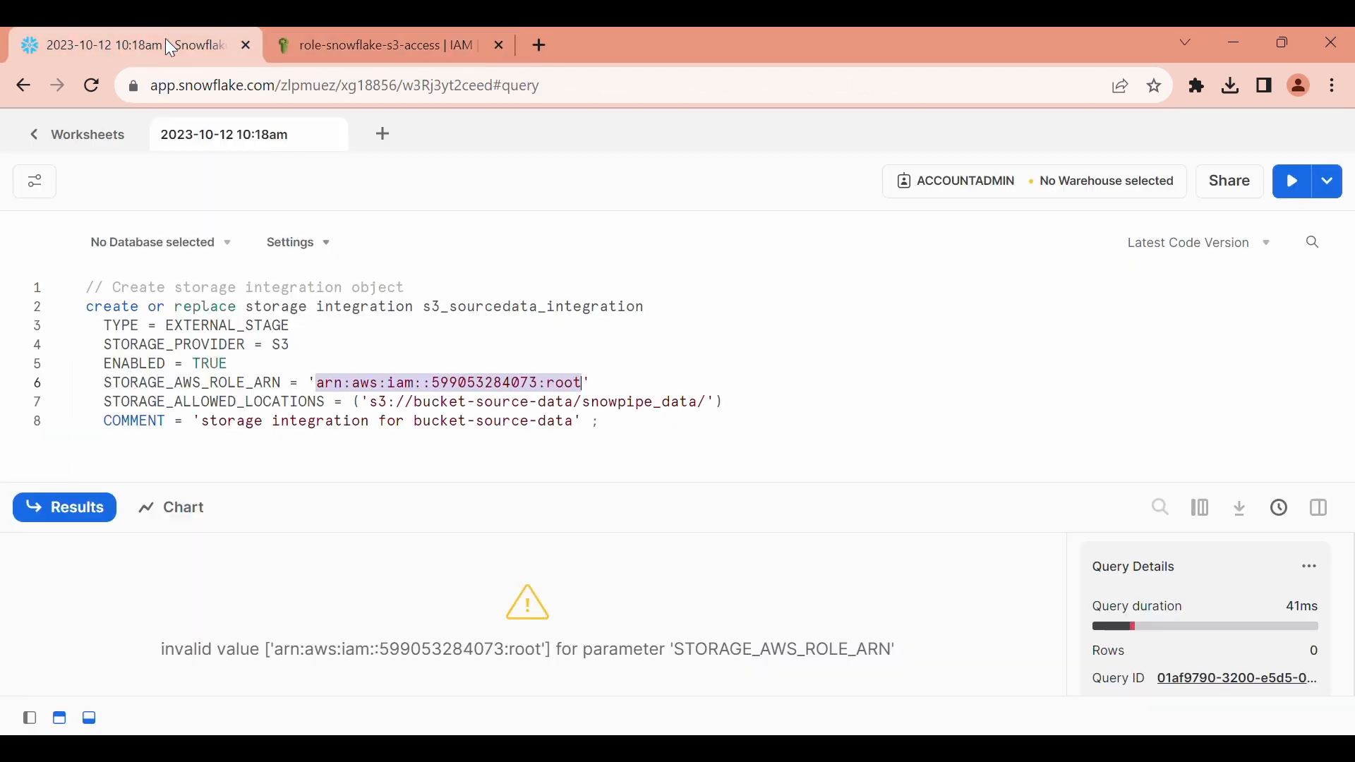
left_click(316, 383)
key("shift+End")
key("shift+Left")
key("ctrl+v")
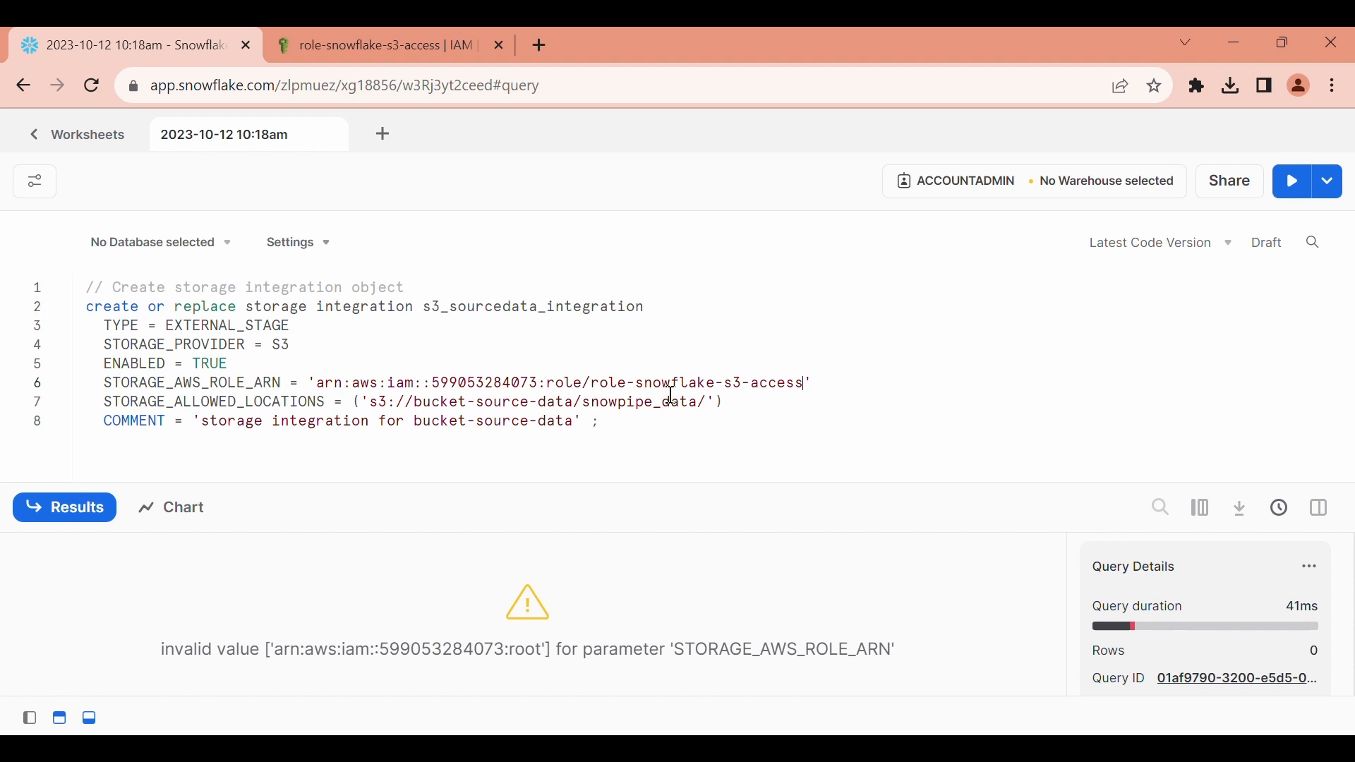
- Run the full create storage integration statement for s3_sourcedata_integration and add two new lines below it
left_click_drag(672, 424, 43, 311)
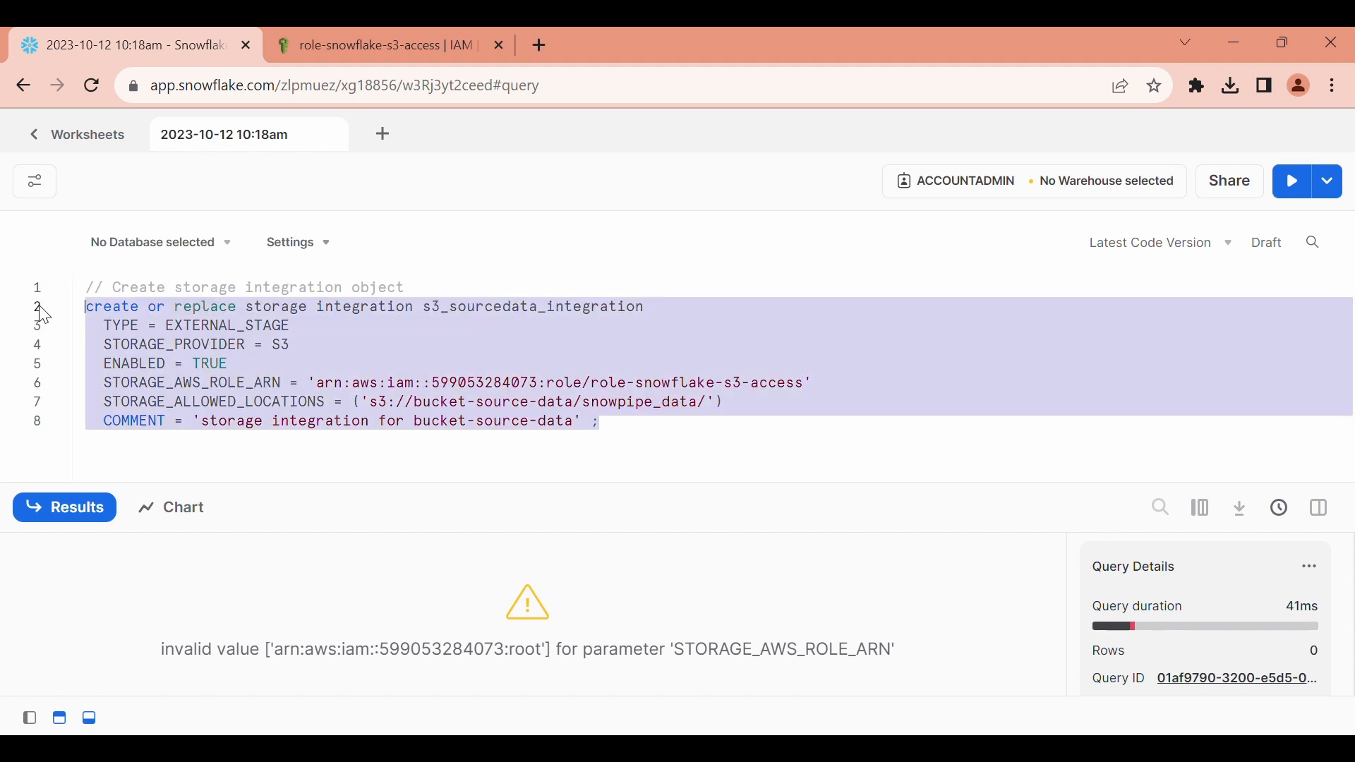
left_click(1293, 186)
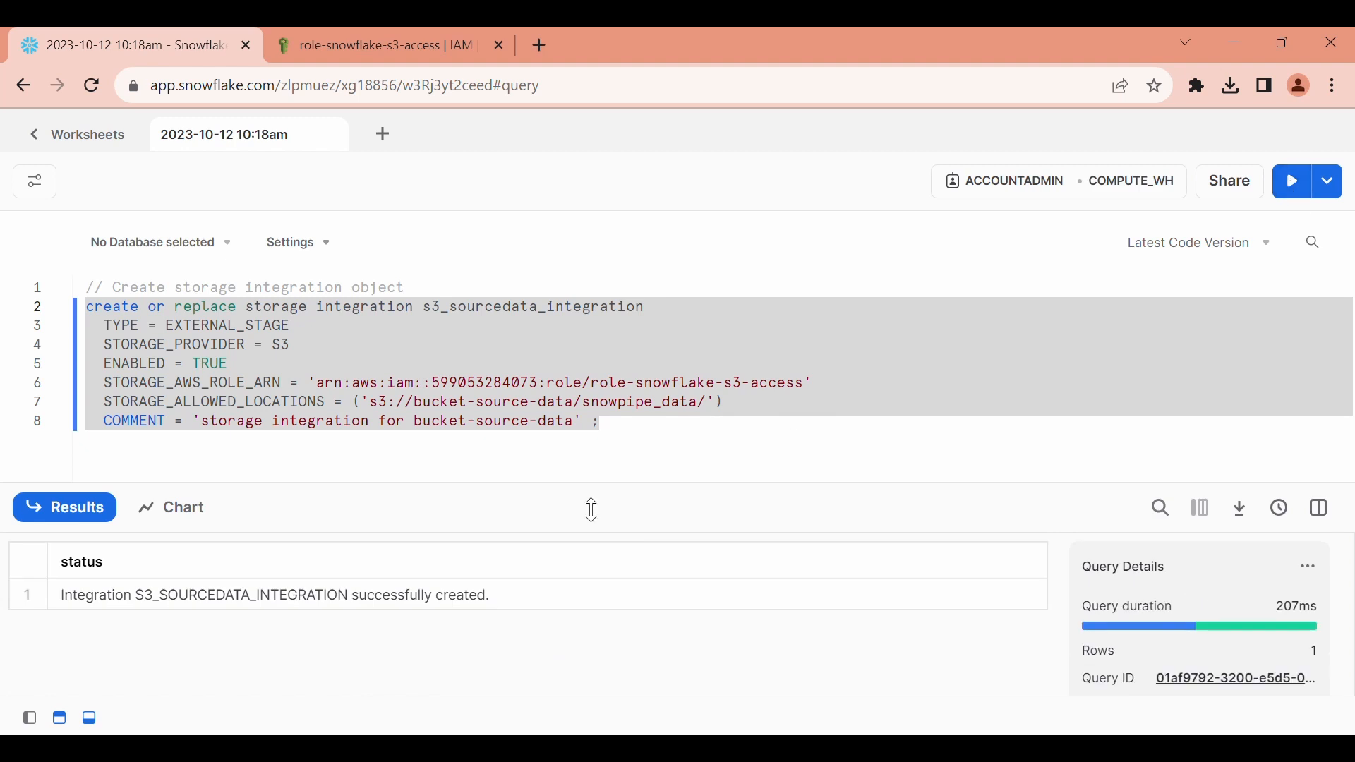
left_click(604, 454)
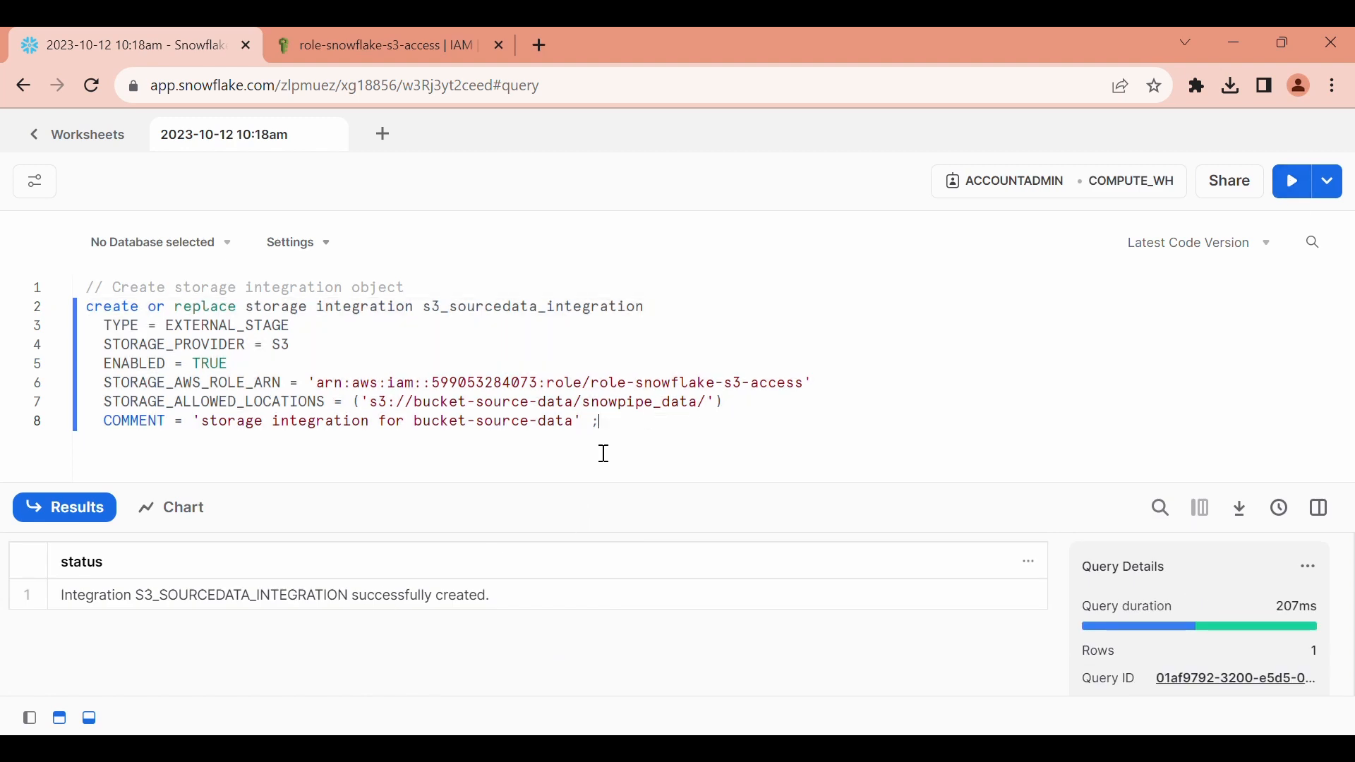
key("Return")
key("Return")
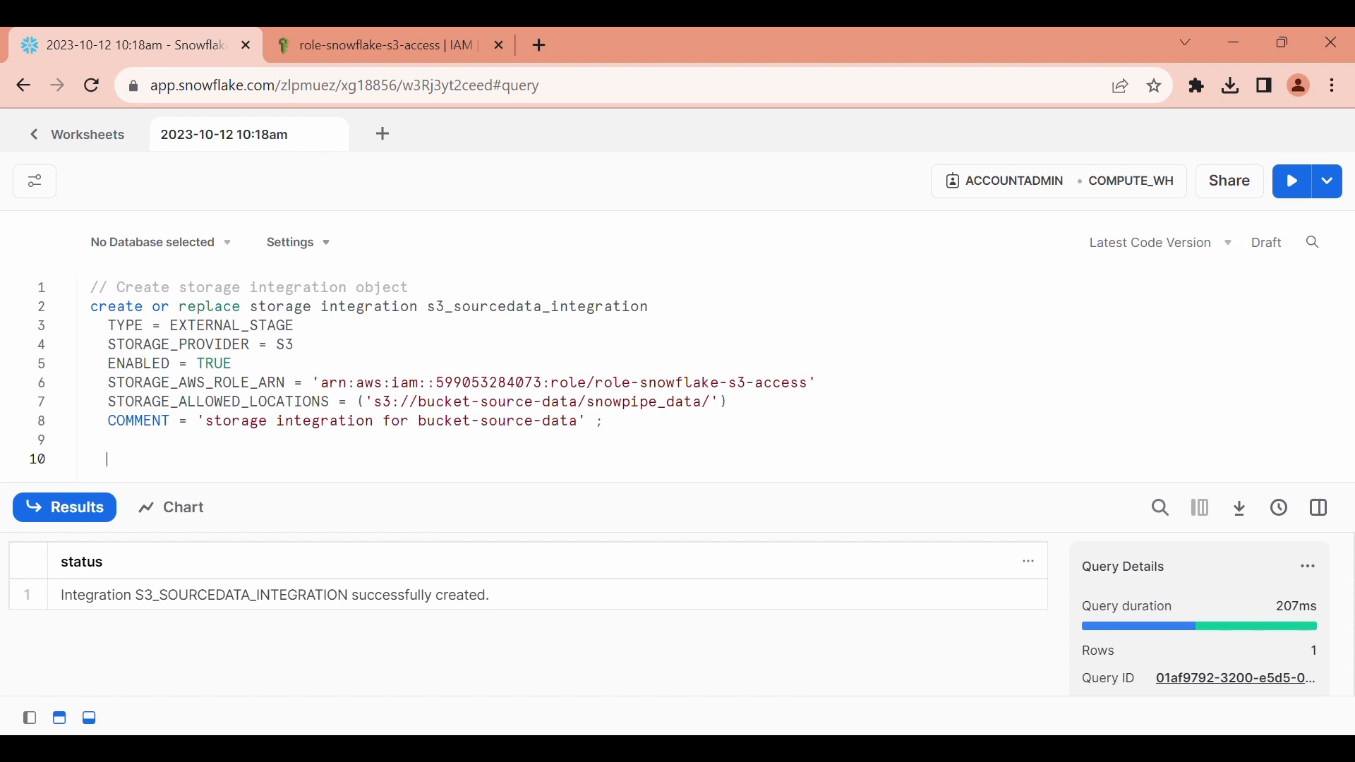
- Add the statement DESC integration s3_sourcedata_integration; below the storage integration statement and run it
key("alt+Tab")
left_click(299, 463)
key("ctrl+v")
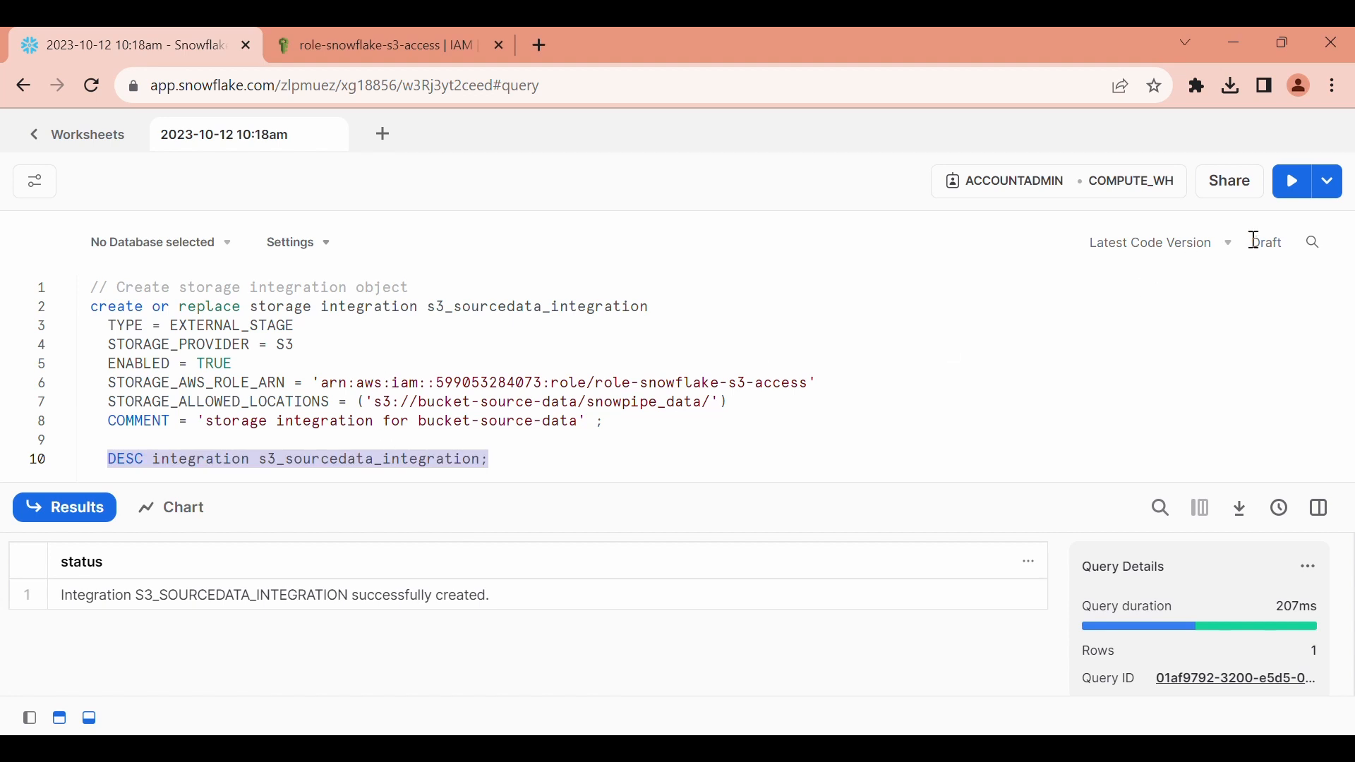
left_click(1295, 182)
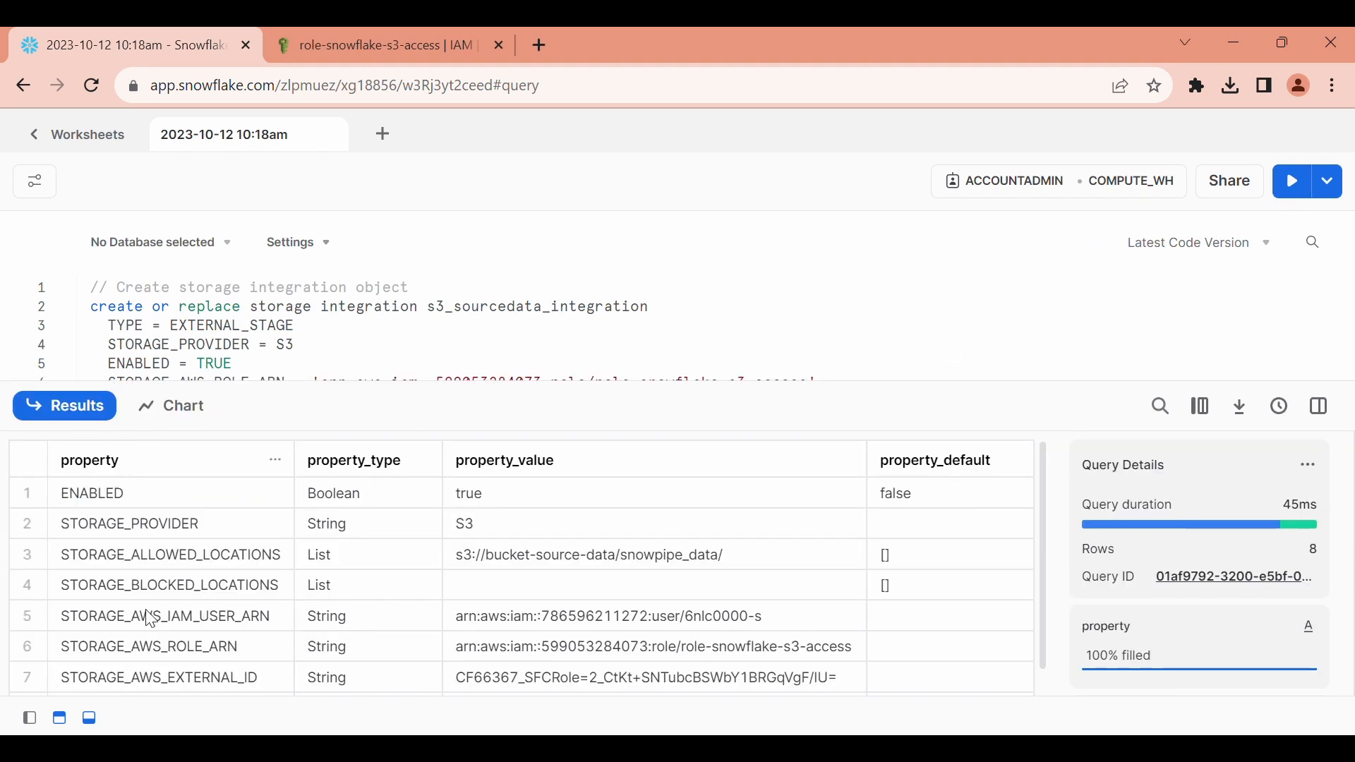
- Copy the property value of STORAGE_AWS_IAM_USER_ARN from the query results
left_click(144, 624)
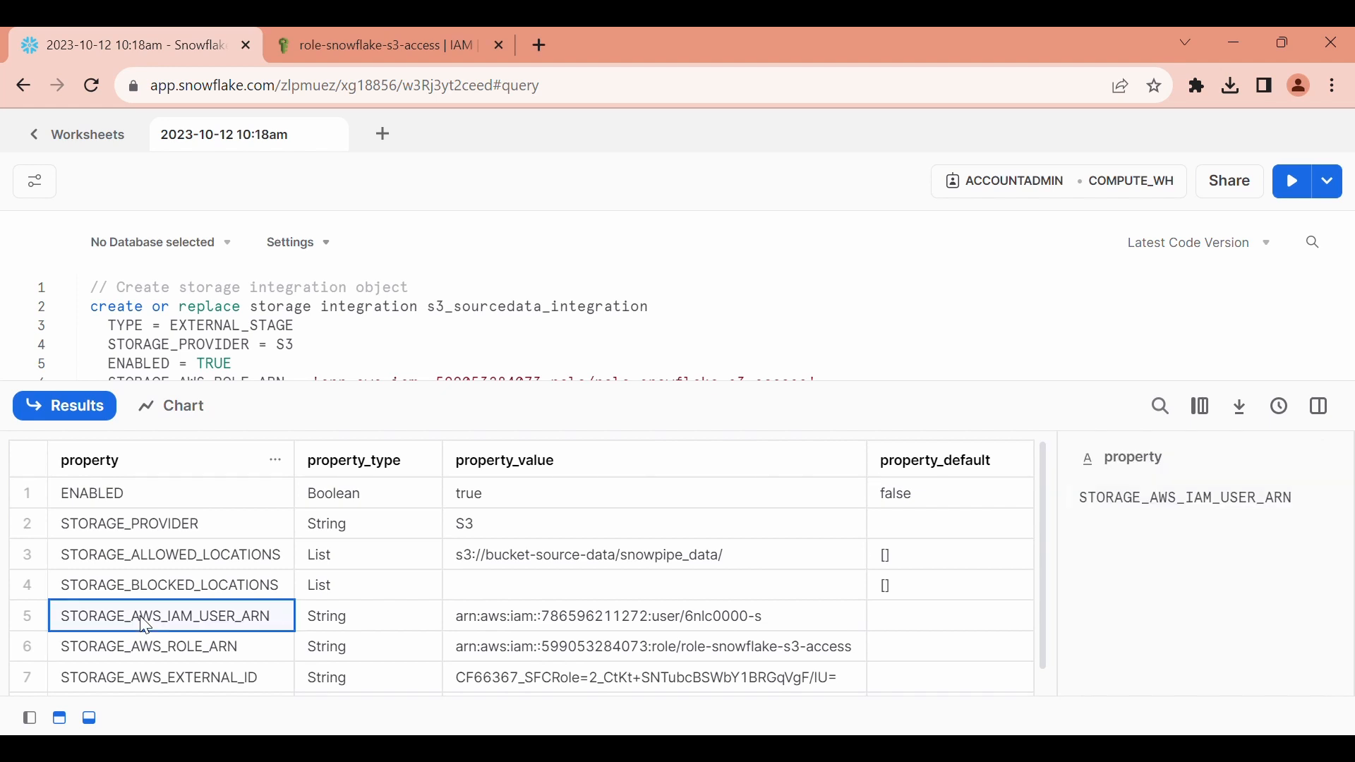
left_click(628, 626)
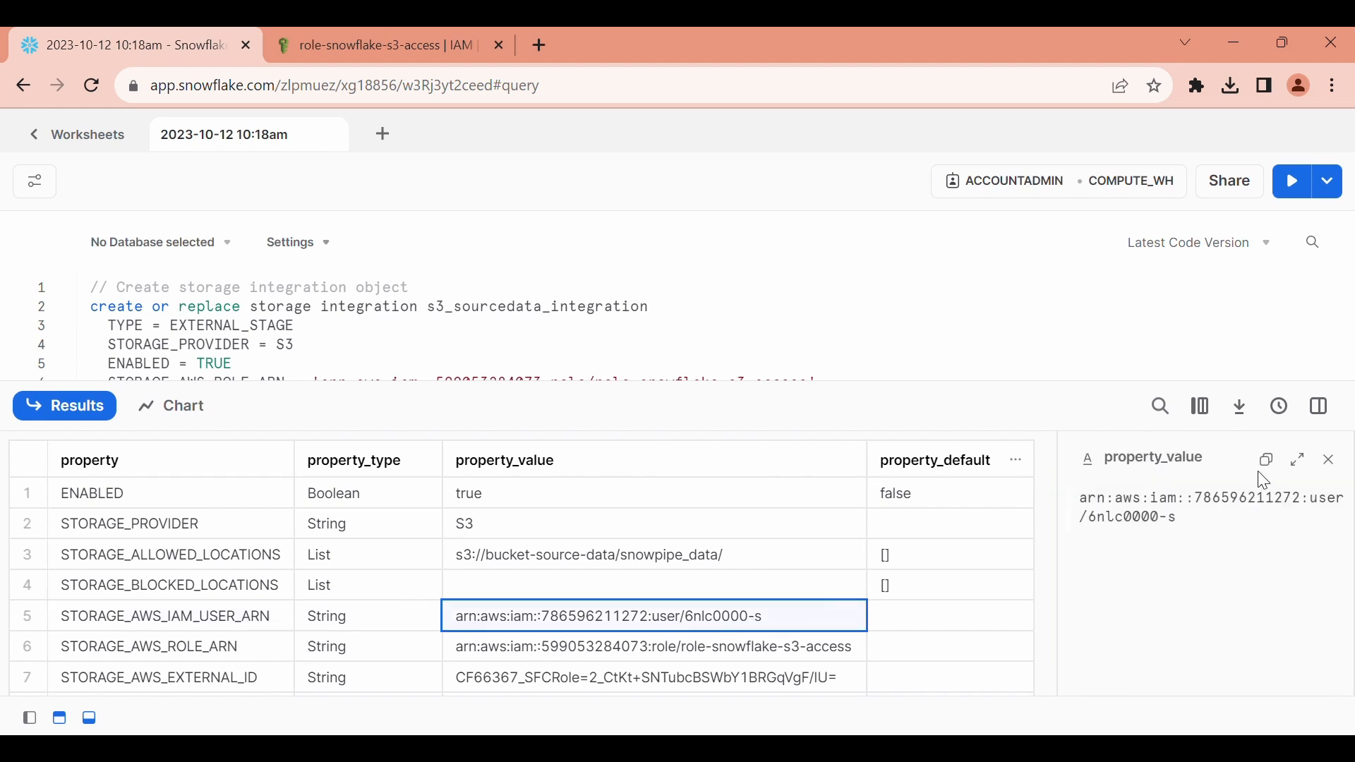
left_click(1267, 460)
- In the AWS console, edit the trust policy of role-snowflake-s3-access, replacing the principal's AWS value with the copied IAM user ARN
left_click(336, 45)
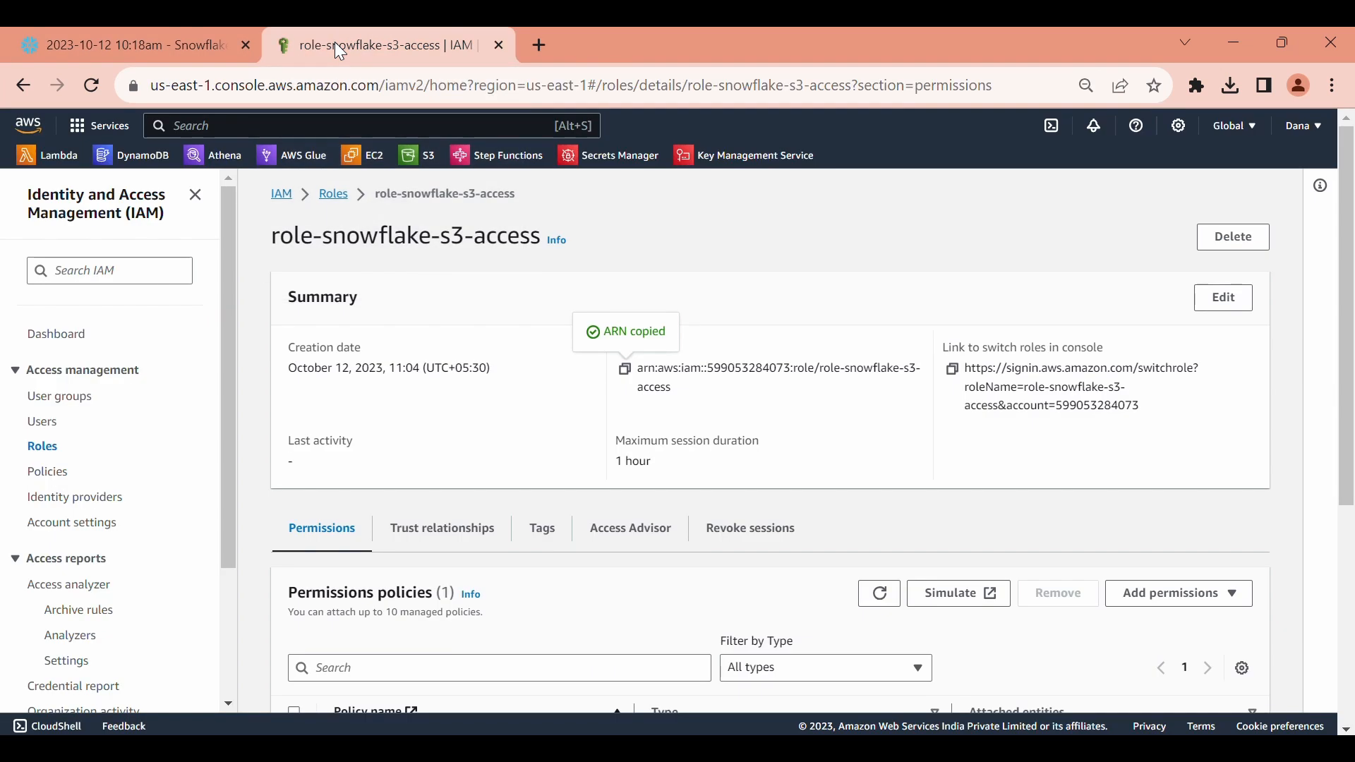
left_click(436, 529)
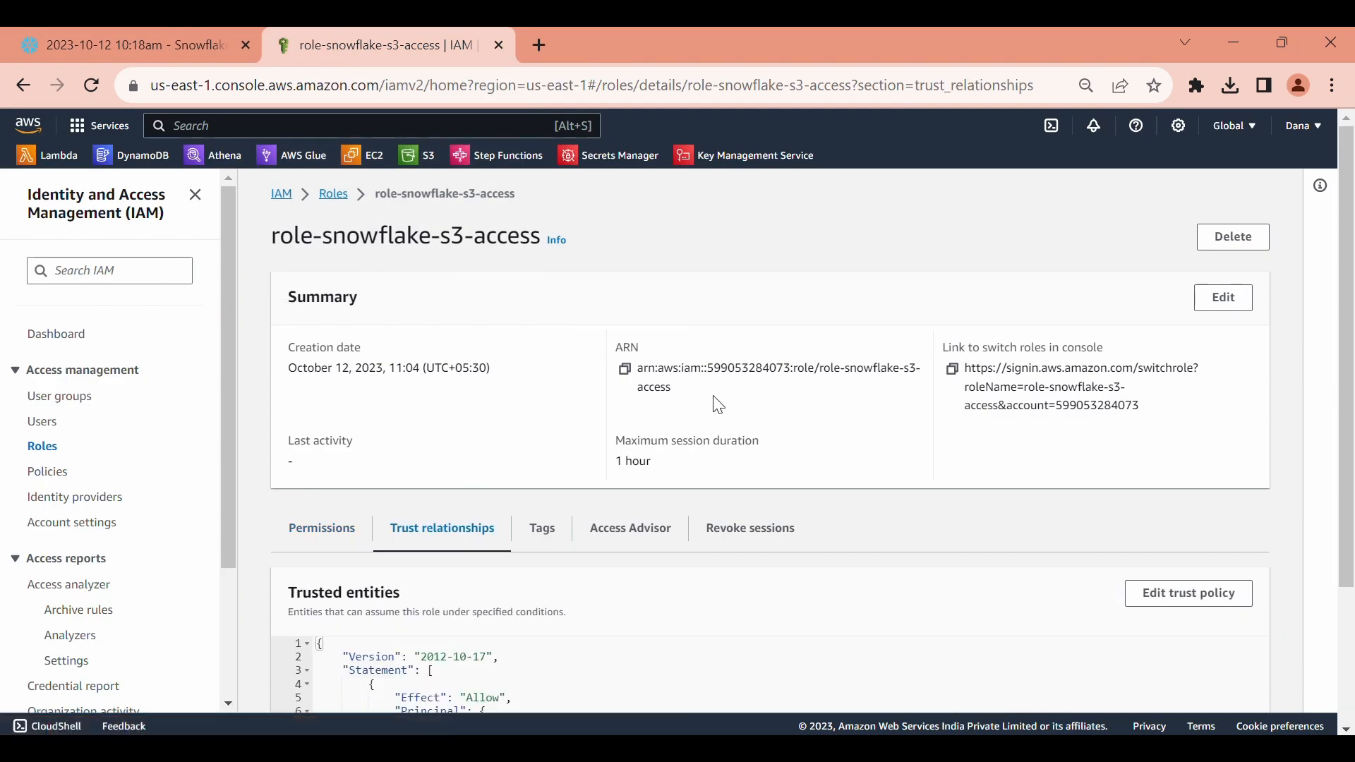
scroll(717, 402, "down", 3)
left_click(1189, 410)
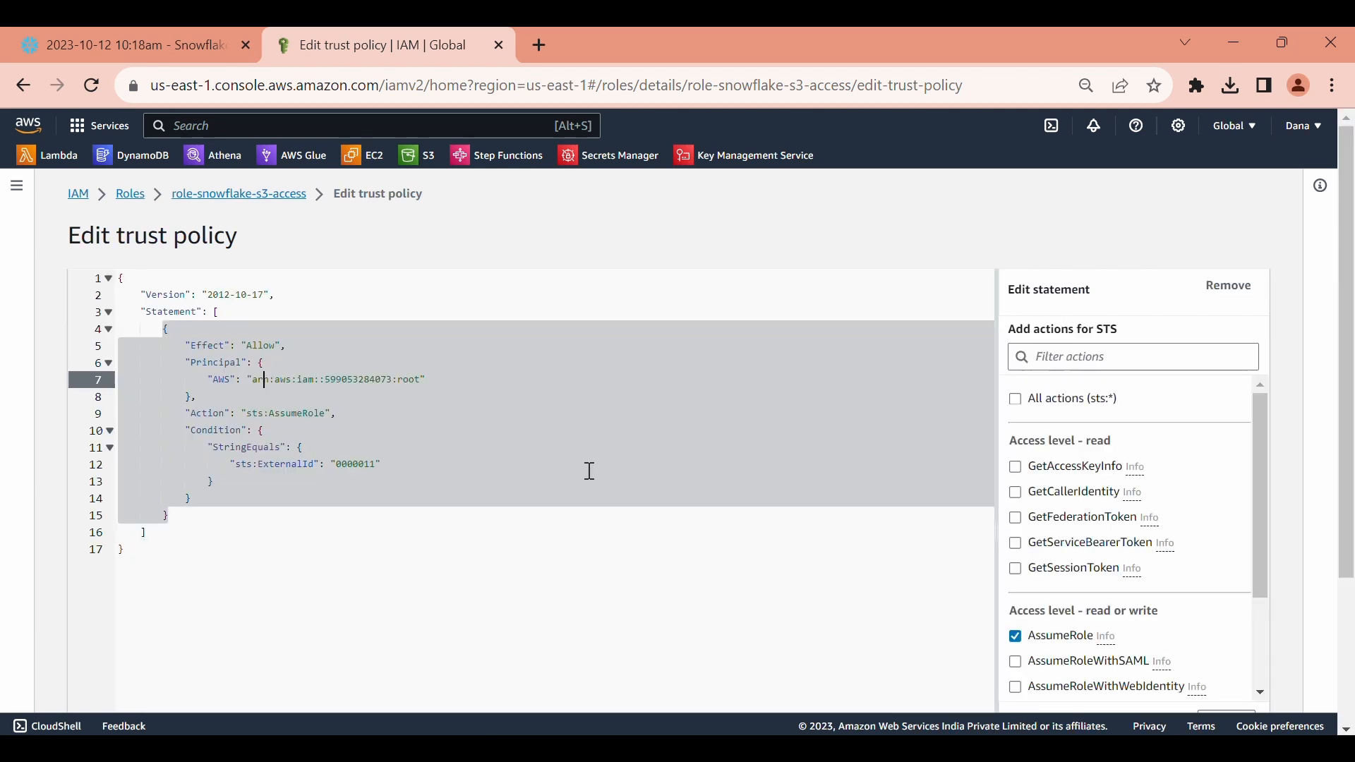
left_click(503, 415)
left_click(253, 381)
left_click(511, 381, "shift")
key("shift+Left")
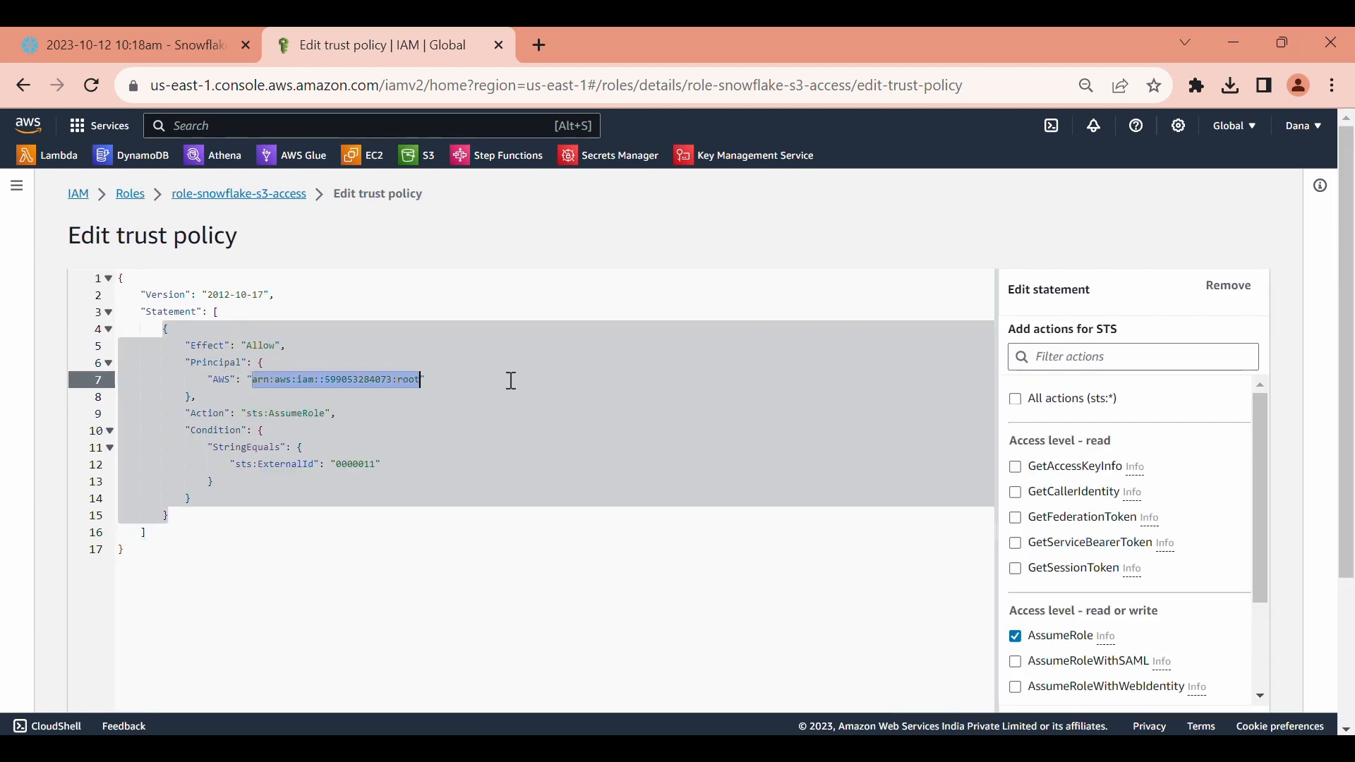
key("ctrl+v")
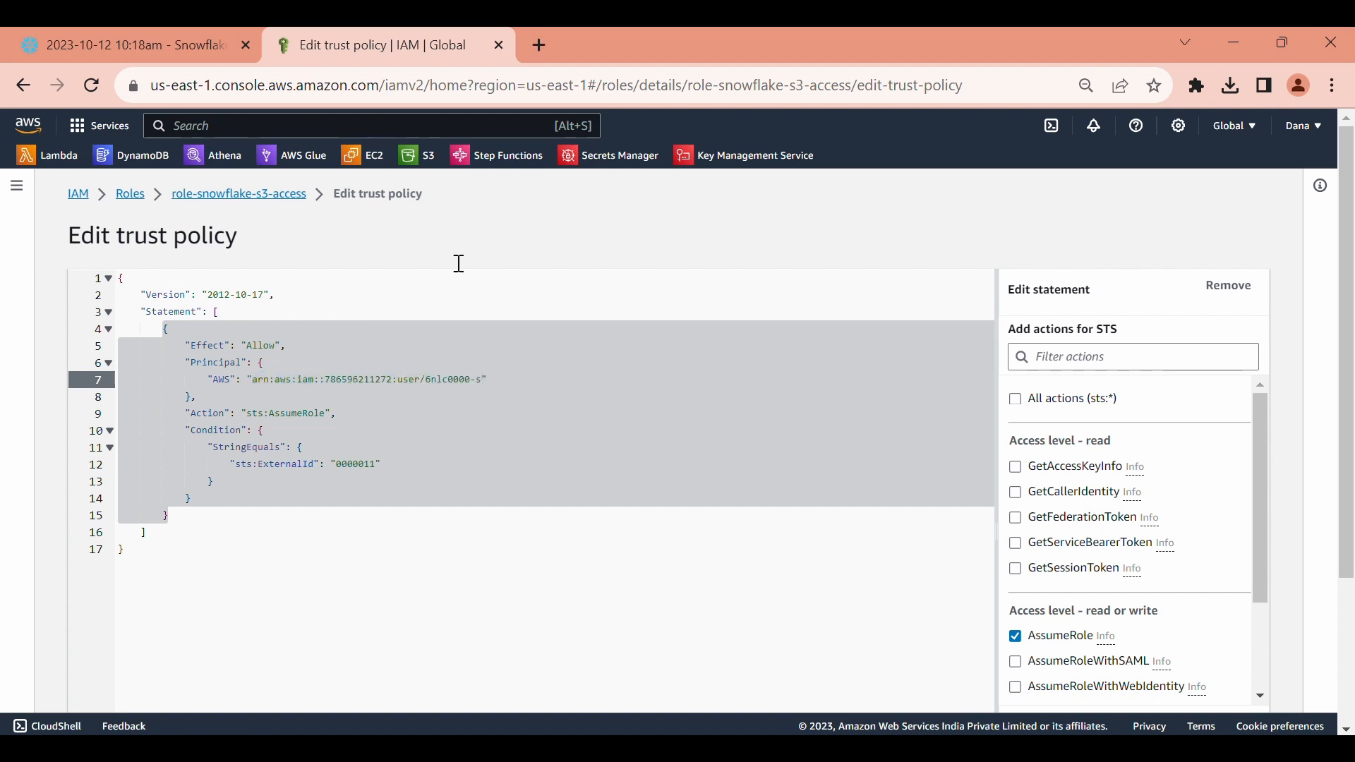
- Switch back to the Snowflake results and copy the property value of STORAGE_AWS_EXTERNAL_ID
left_click(167, 49)
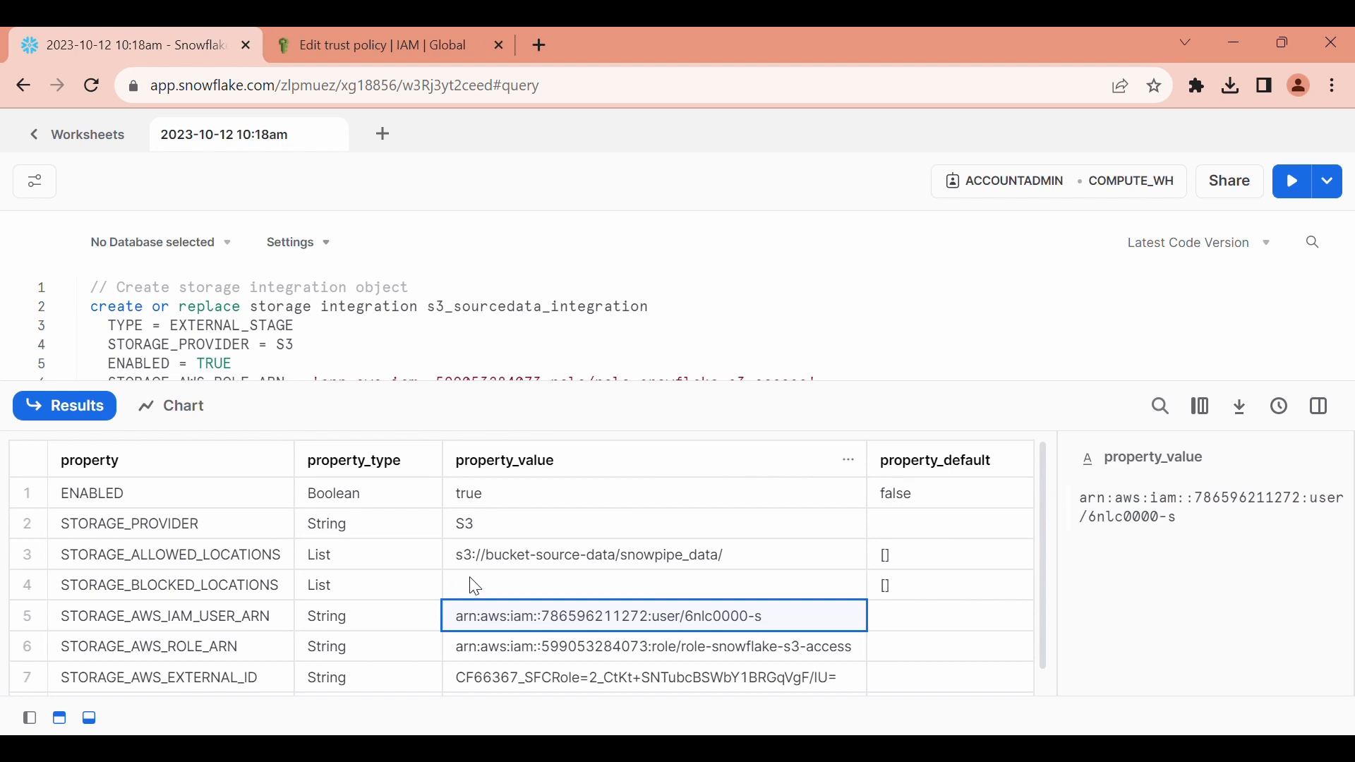
scroll(471, 582, "down", 1)
left_click(508, 653)
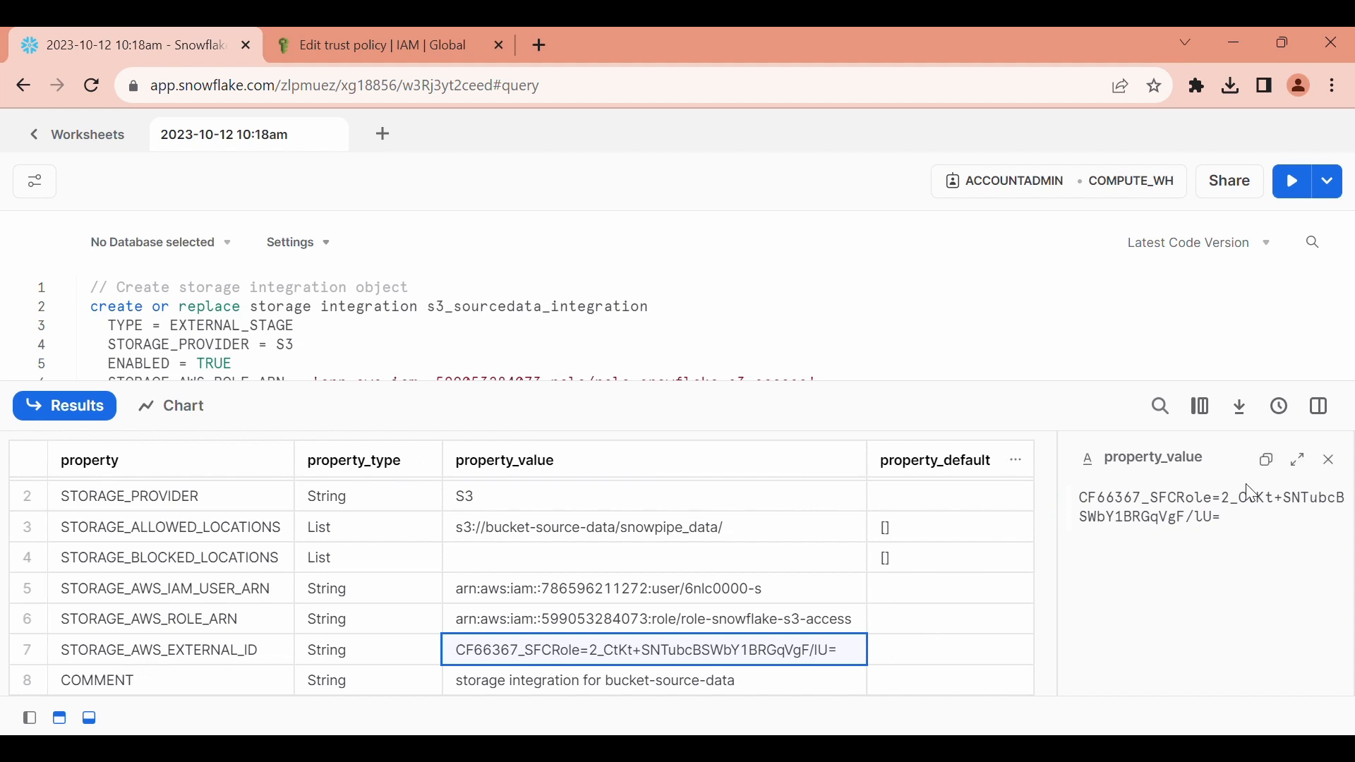
left_click(1267, 460)
- Return to the AWS trust policy editor and replace the sts:ExternalId value with the copied external ID
left_click(346, 51)
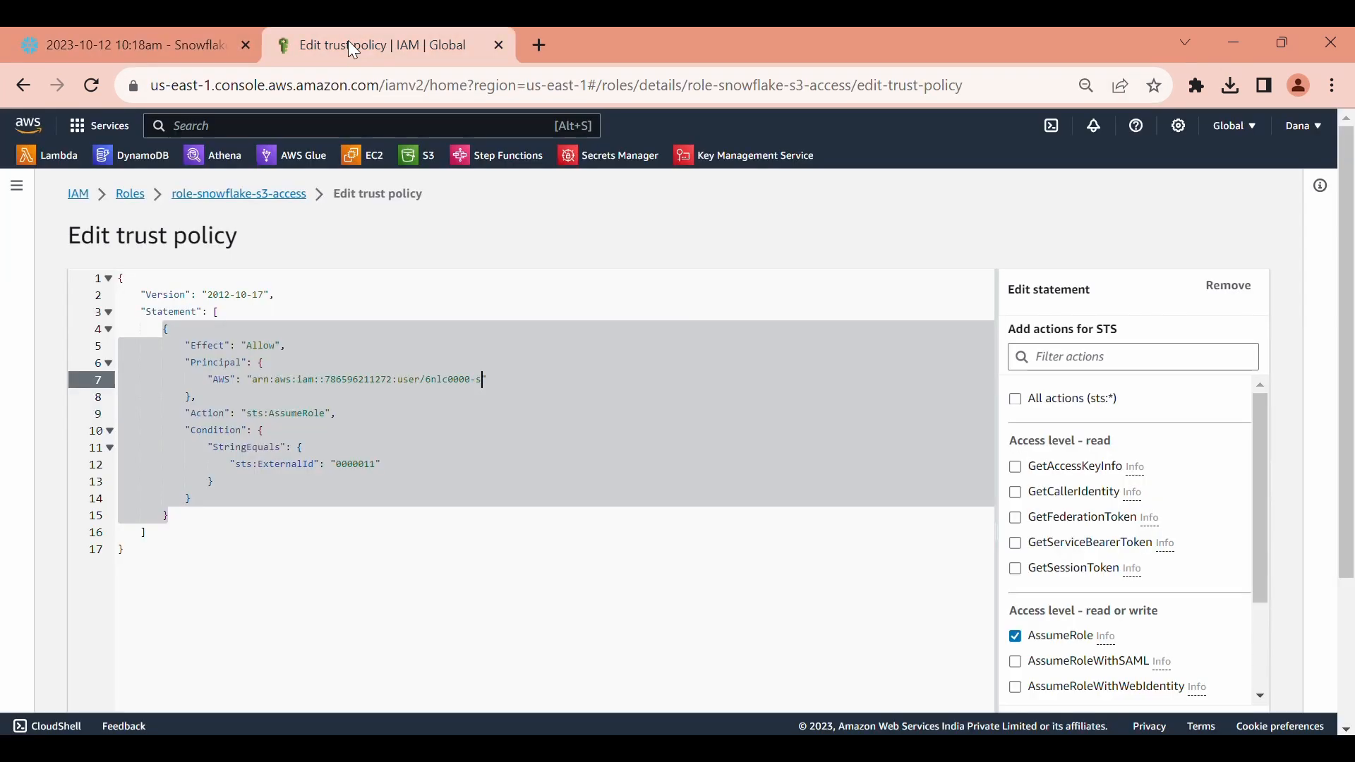
left_click(379, 464)
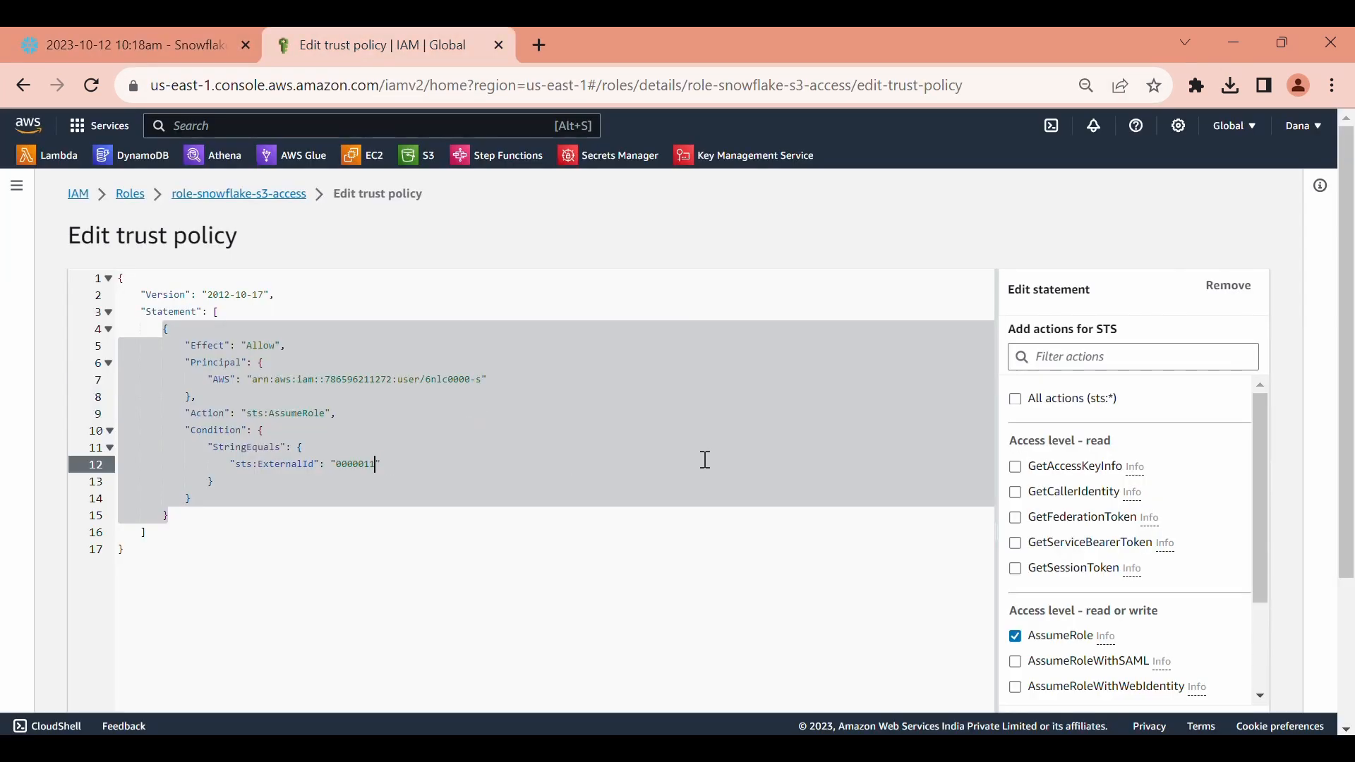
key("shift+Left")
key("shift+Left")
key("shift+Left")
key("shift+Left")
key("shift+Left")
key("ctrl+v")
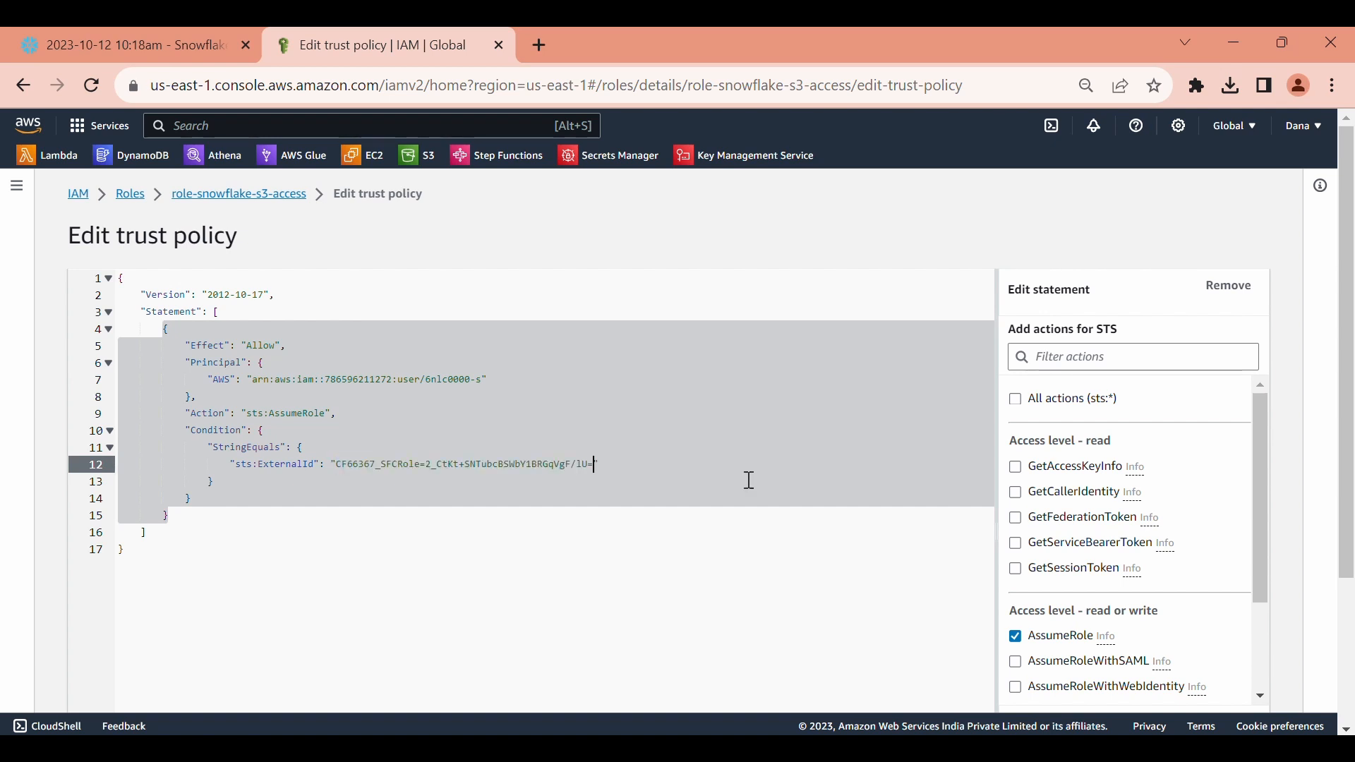
- Save the updated trust policy of role-snowflake-s3-access and check its trusted entities
scroll(890, 418, "down", 3)
left_click(1213, 696)
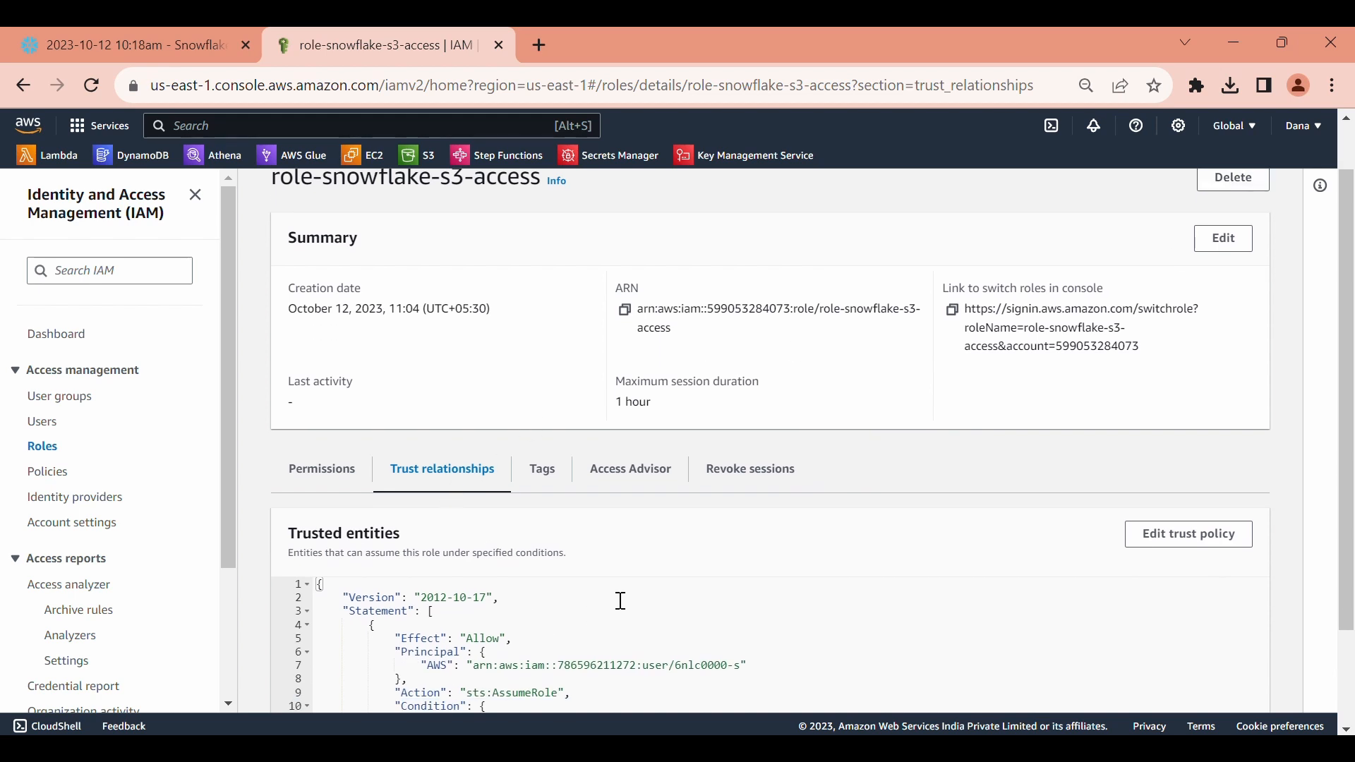
scroll(632, 596, "down", 2)
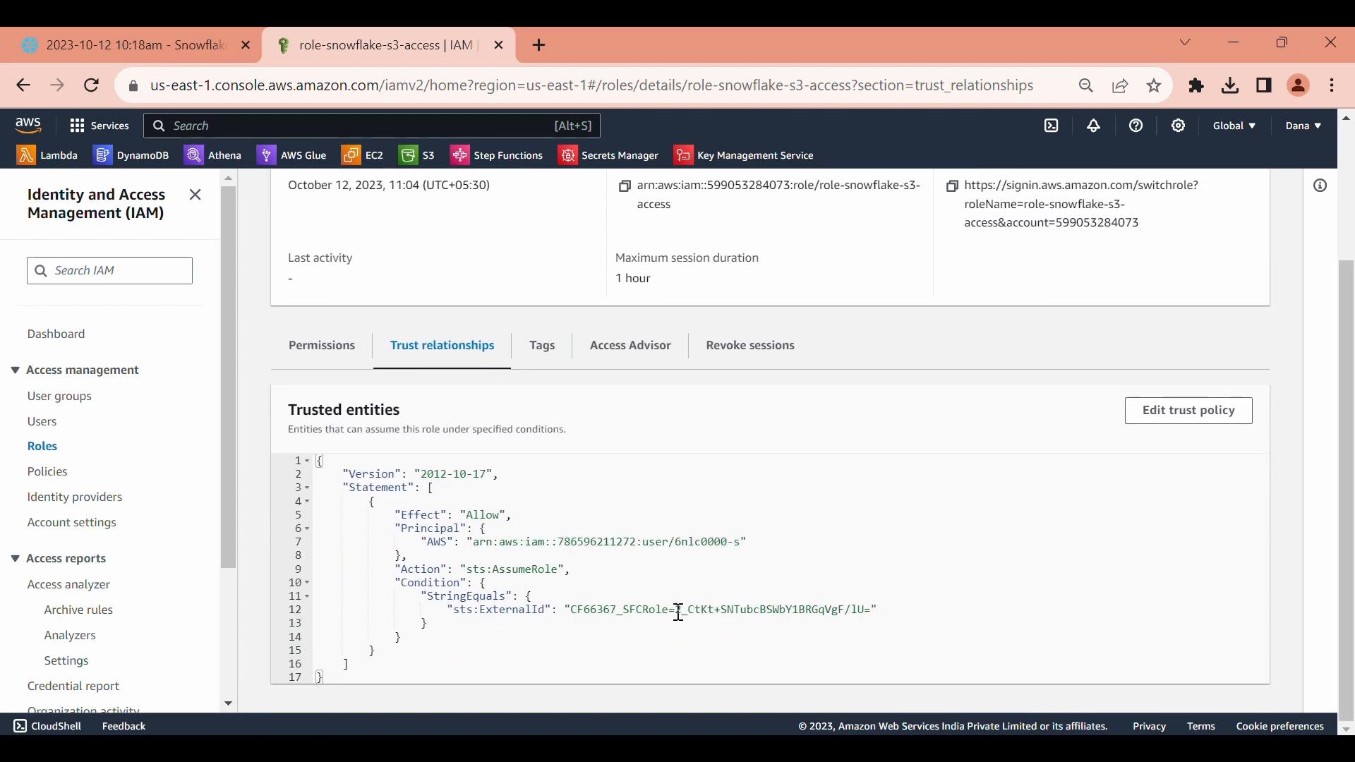
- In the Snowflake worksheet, add a create statement for file format DEV_DB_SALES.DEV_SALES_SCH_STG.csv_file: type csv, delimiter ',', skip_header 1, null_if ('NULL','null'), empty_field_as_null TRUE, FIELD_OPTIONALLY_ENCLOSED_BY '"'
left_click(161, 41)
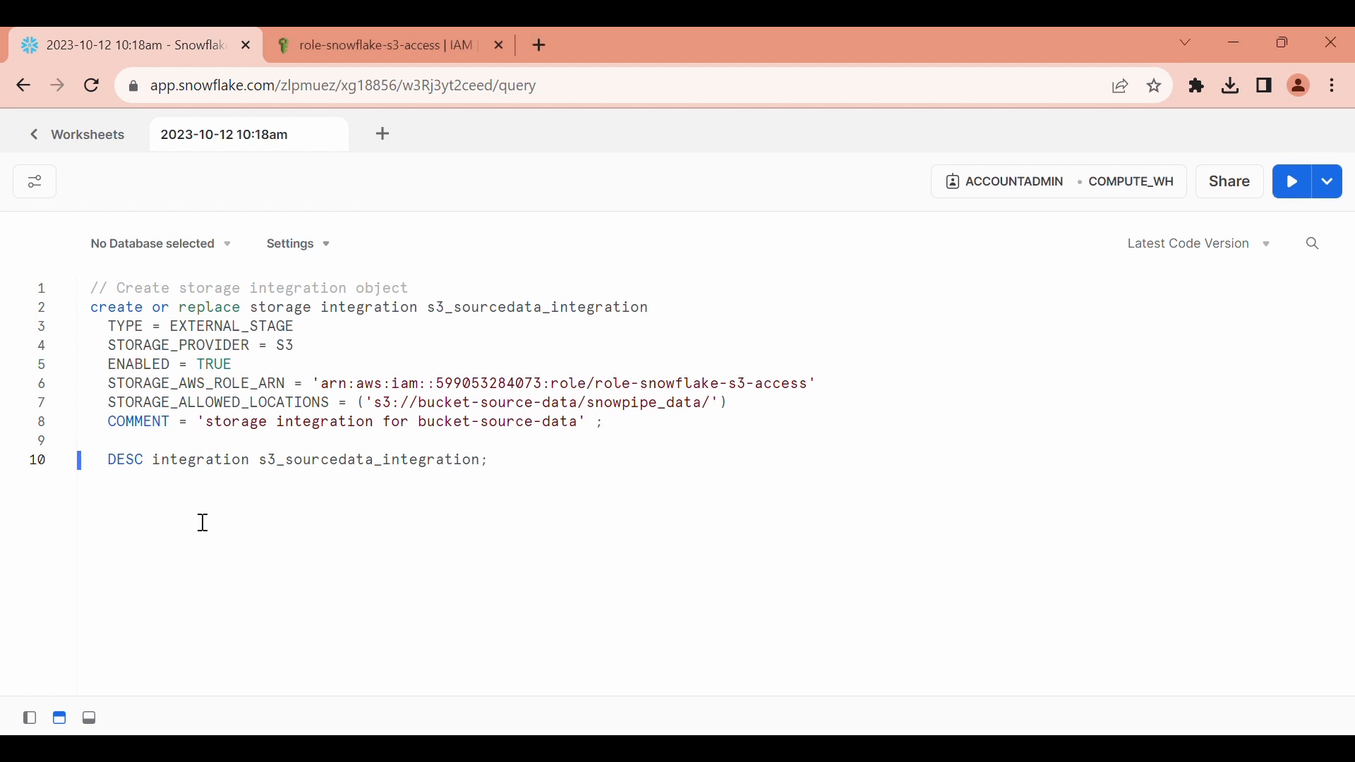
key("Return")
key("ctrl+v")
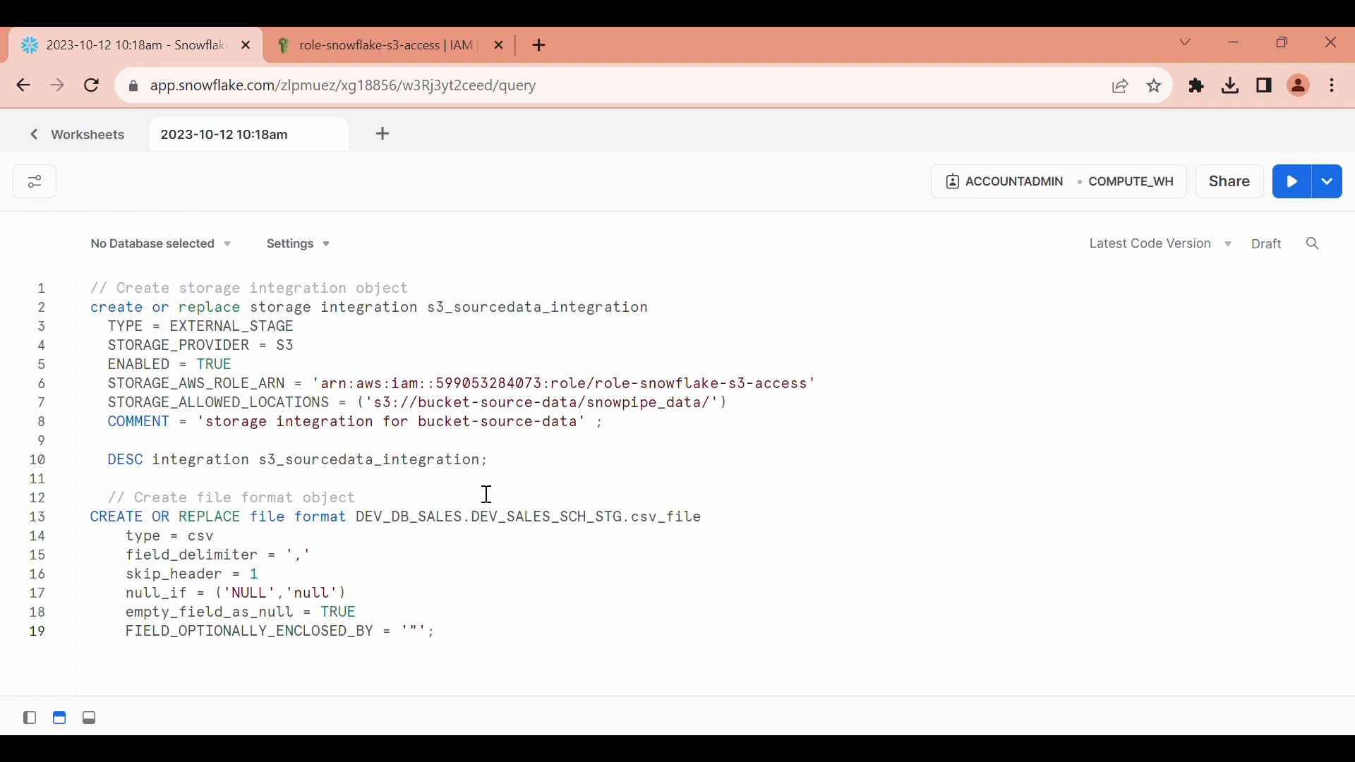
- Examine the database, schema and file format name in the new file format statement, along with its options
double_click(655, 519)
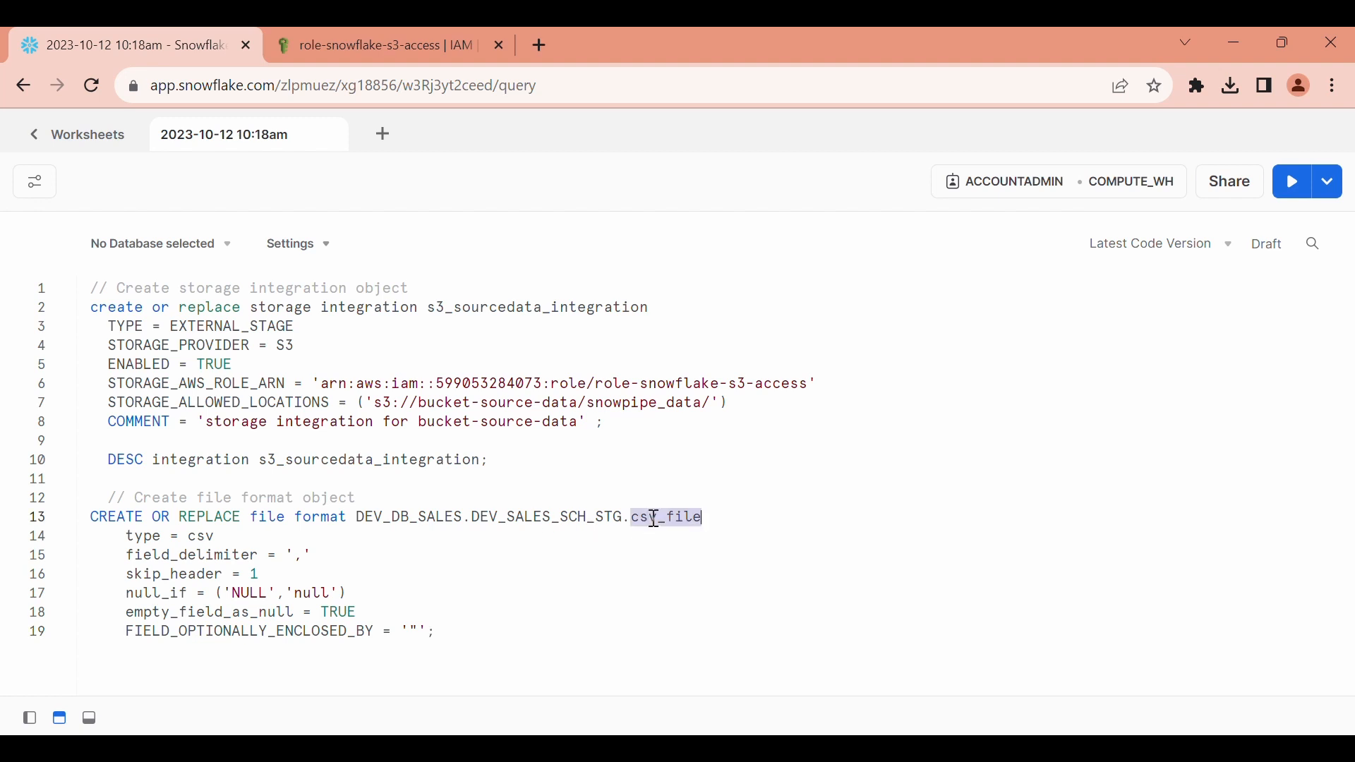
double_click(313, 519)
double_click(389, 520)
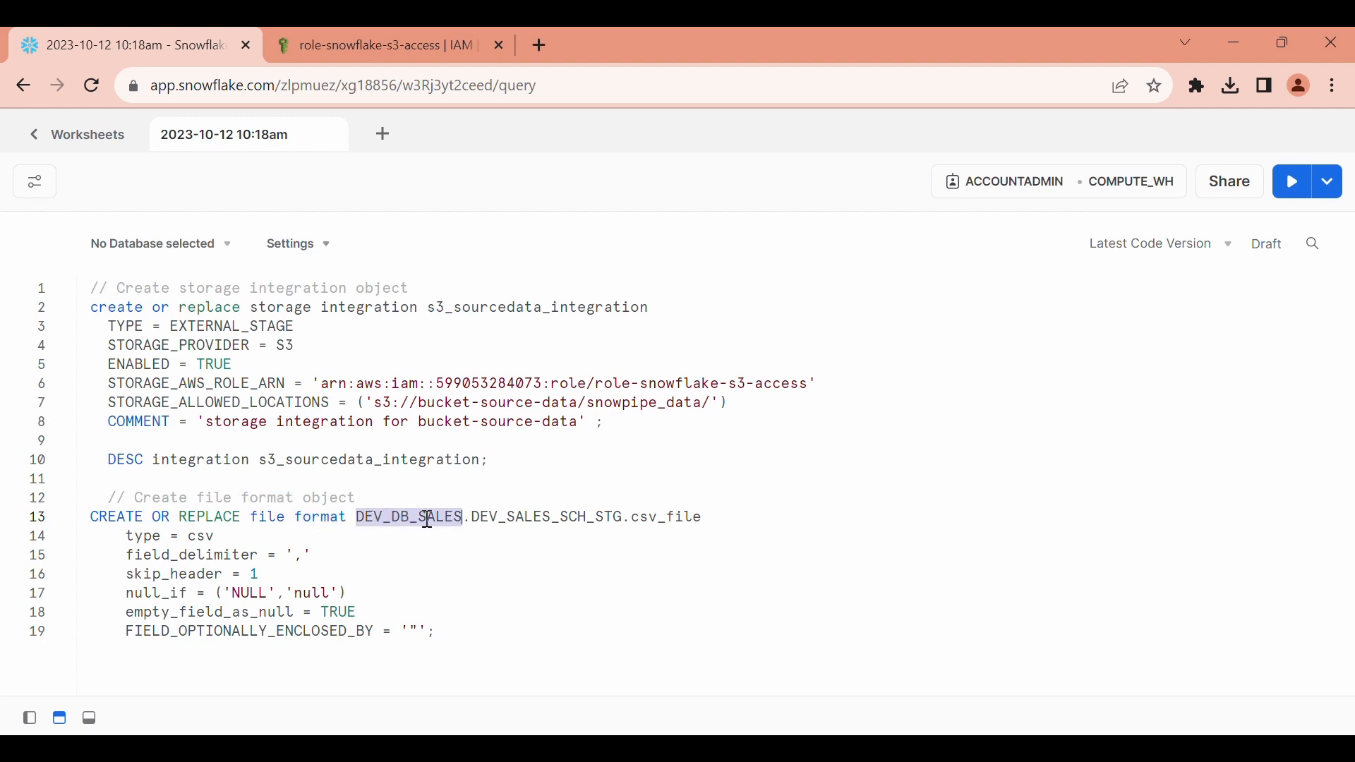
left_click(525, 518)
double_click(525, 519)
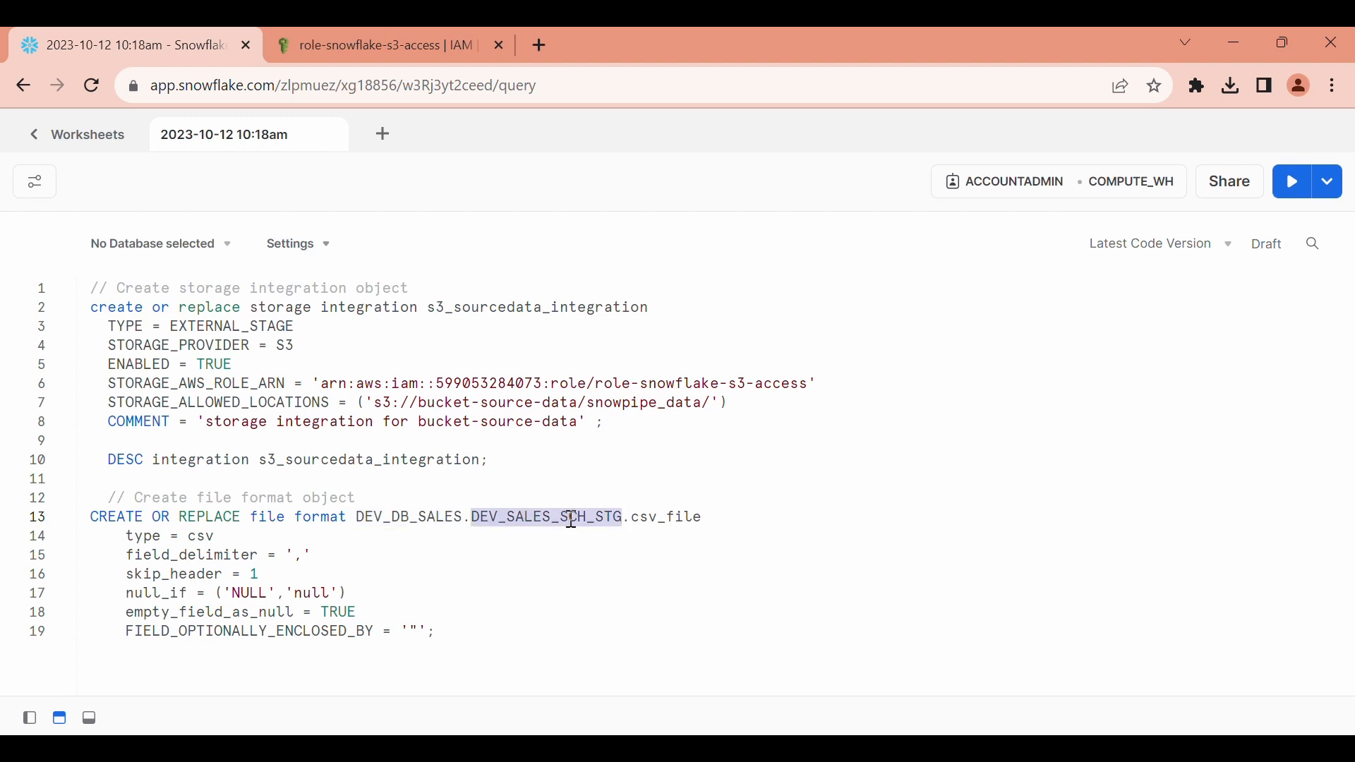
double_click(656, 517)
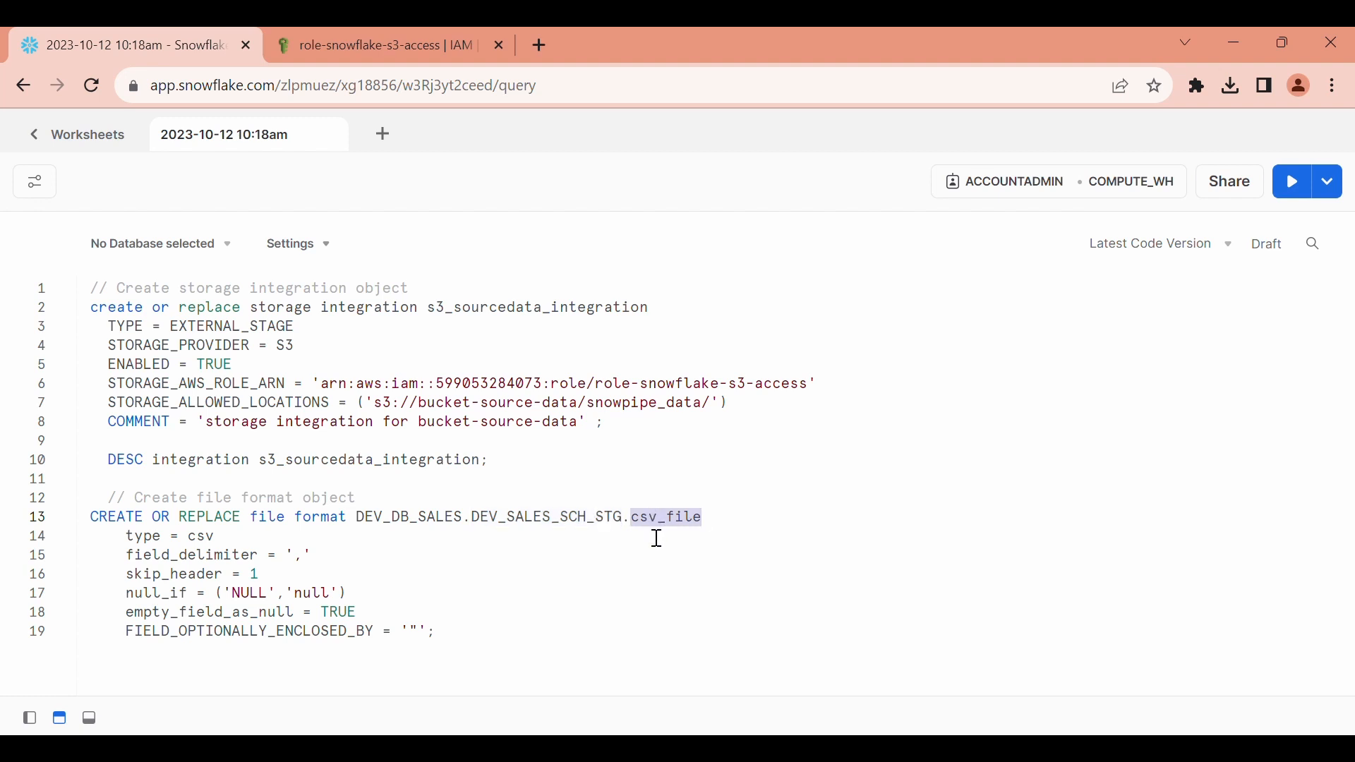
left_click(633, 548)
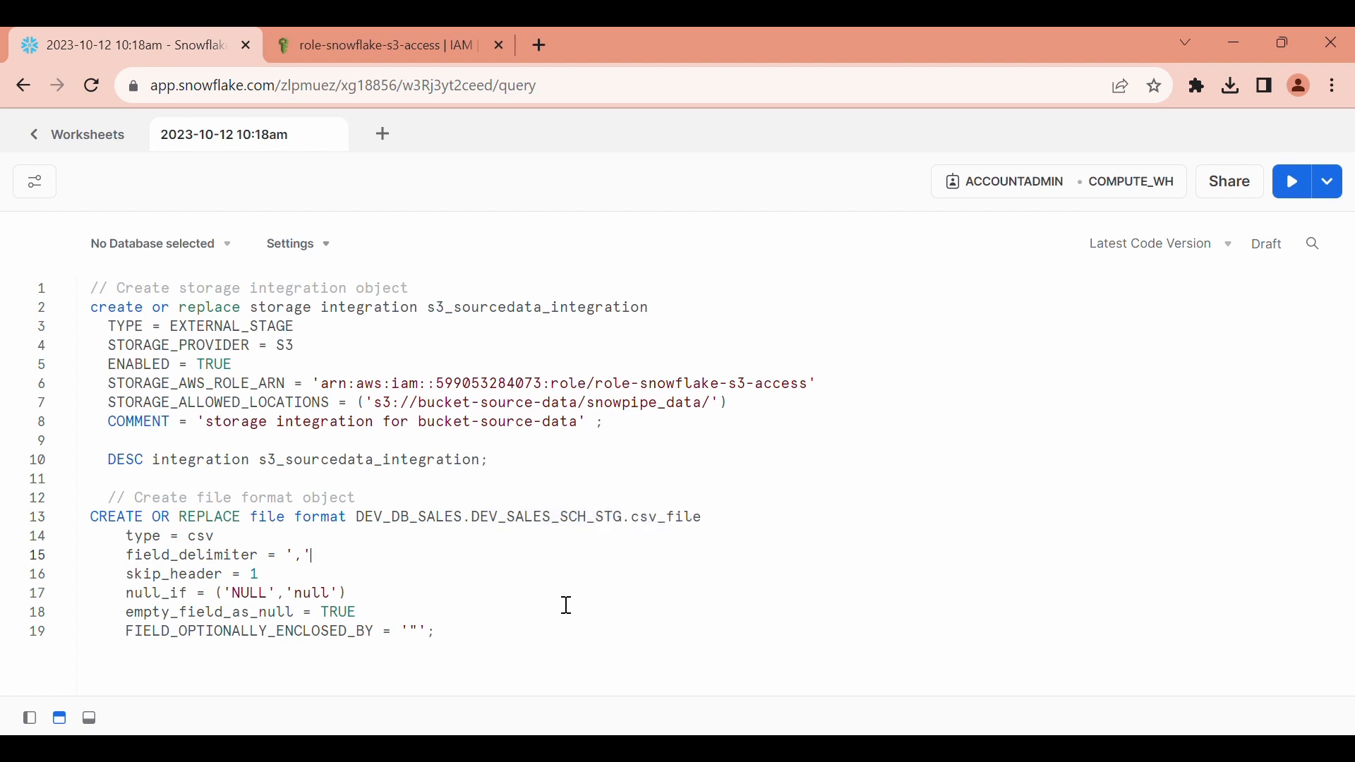
left_click_drag(448, 630, 72, 529)
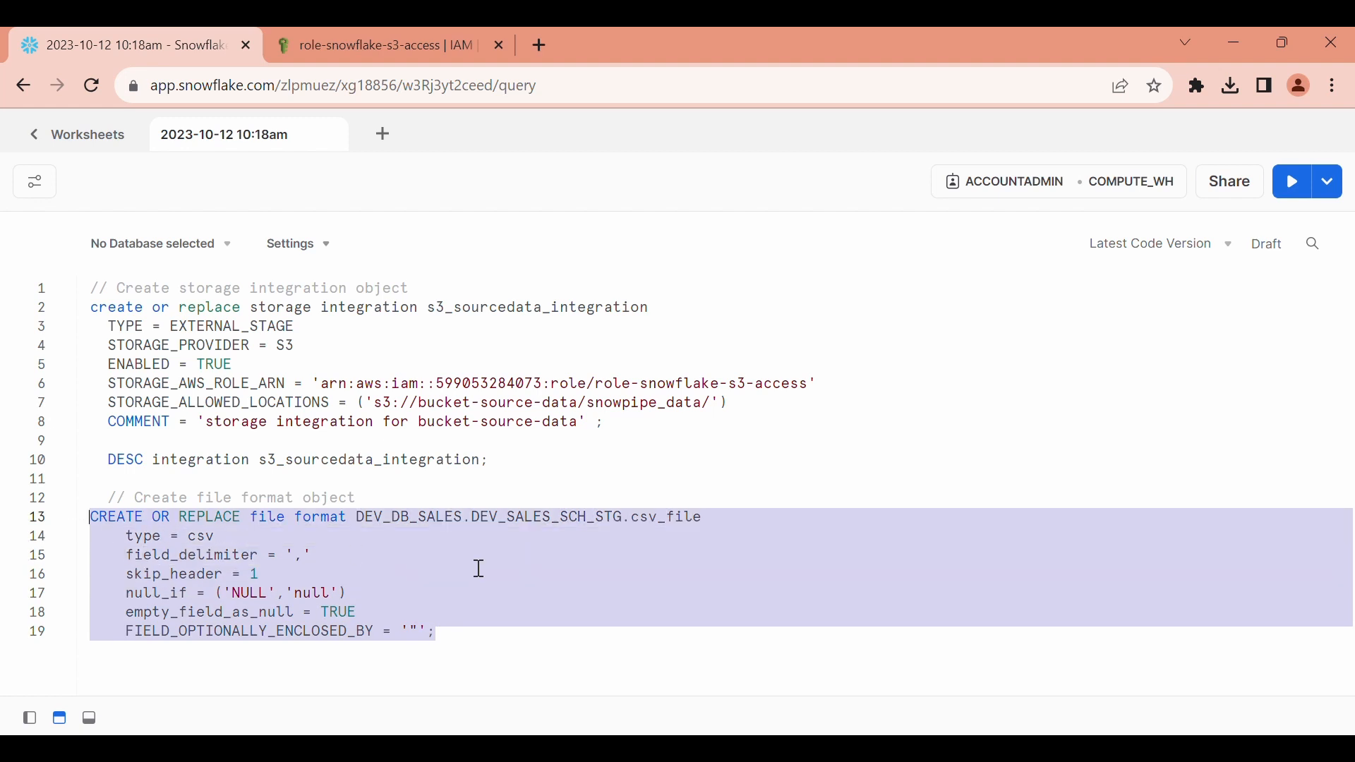
left_click(480, 567)
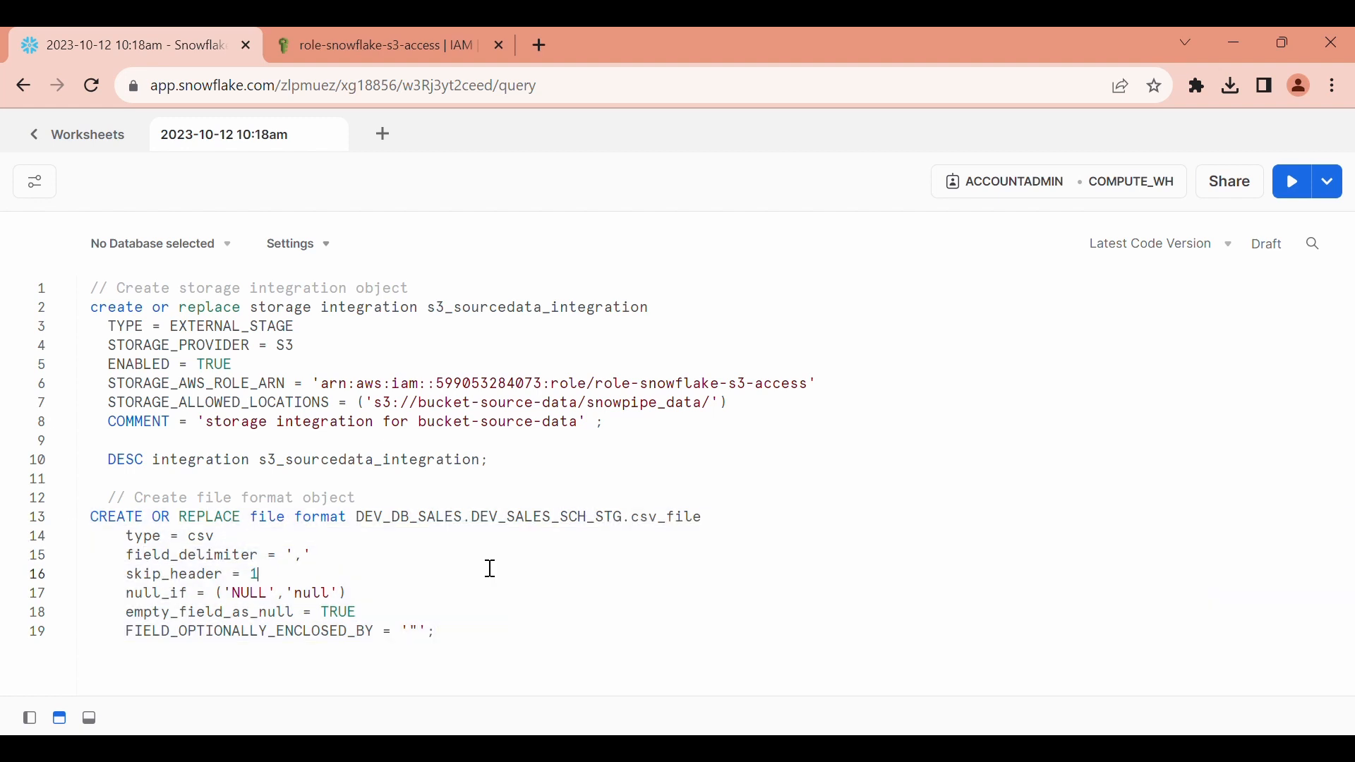
- Browse the databases to the DEV_SALES_SCH_STG schema in DEV_DB_SALES and check which objects it contains
left_click(34, 136)
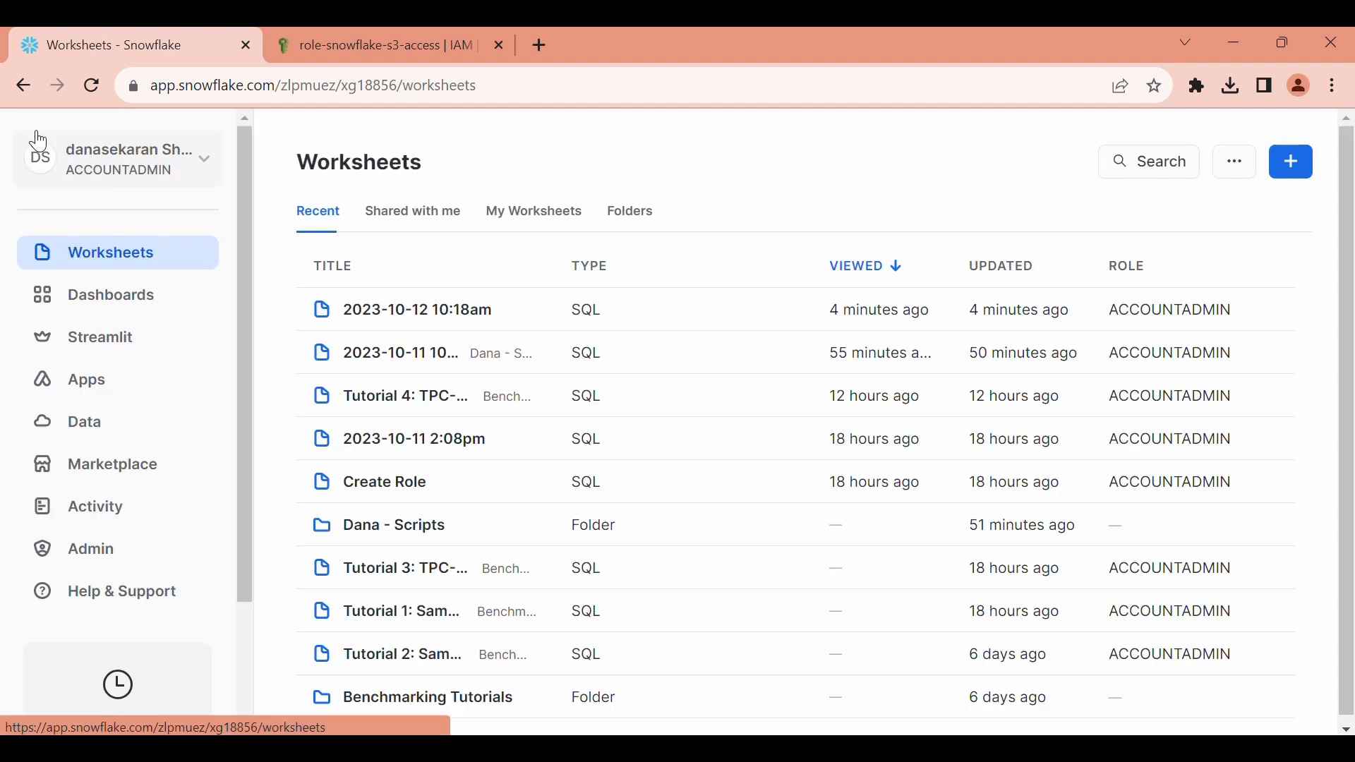
left_click(89, 423)
left_click(363, 177)
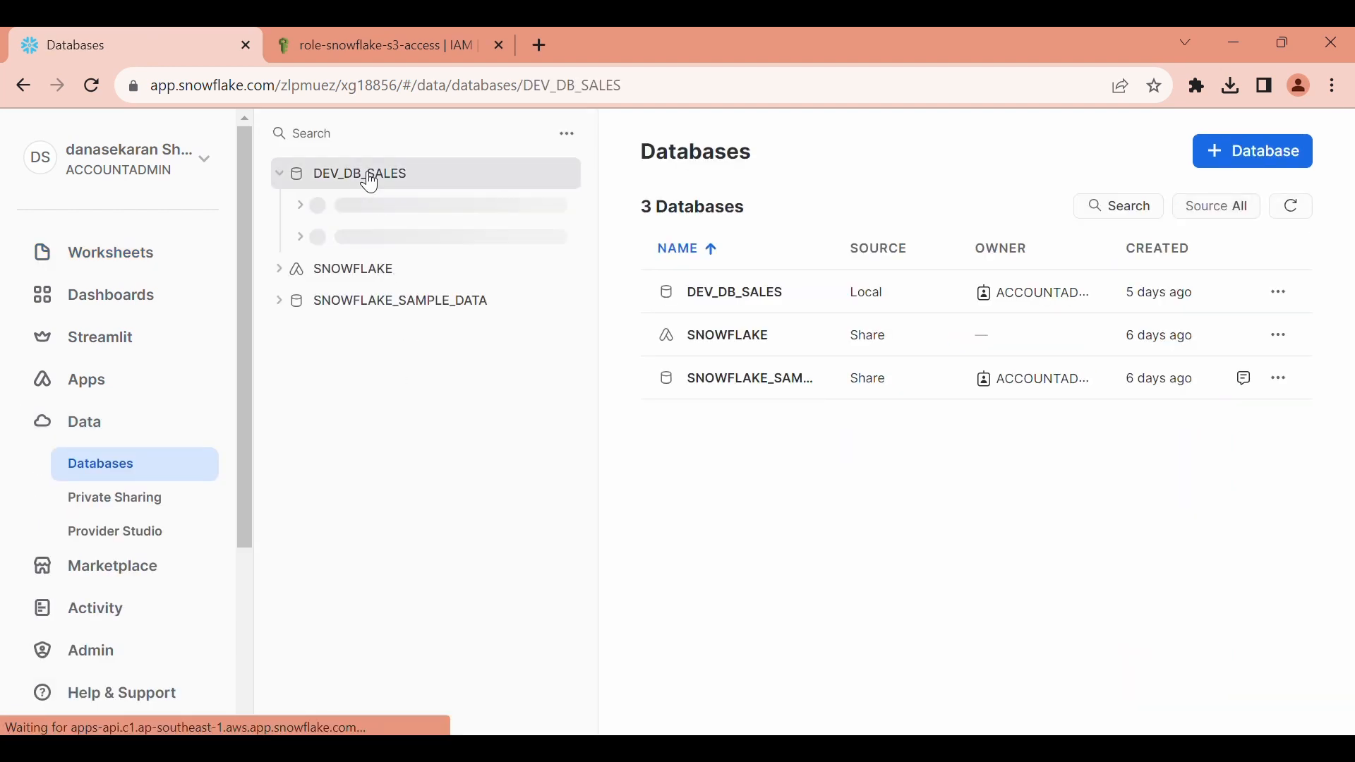
left_click(435, 252)
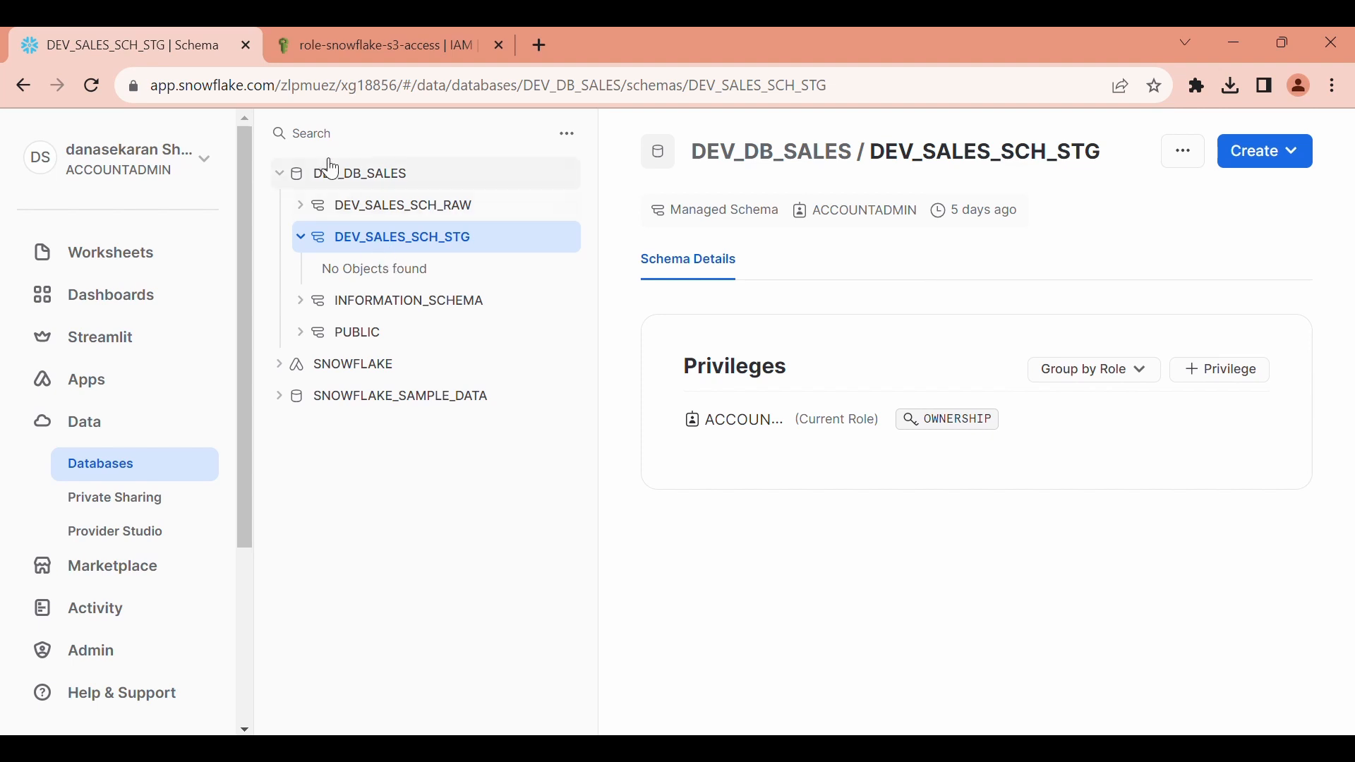
left_click(113, 265)
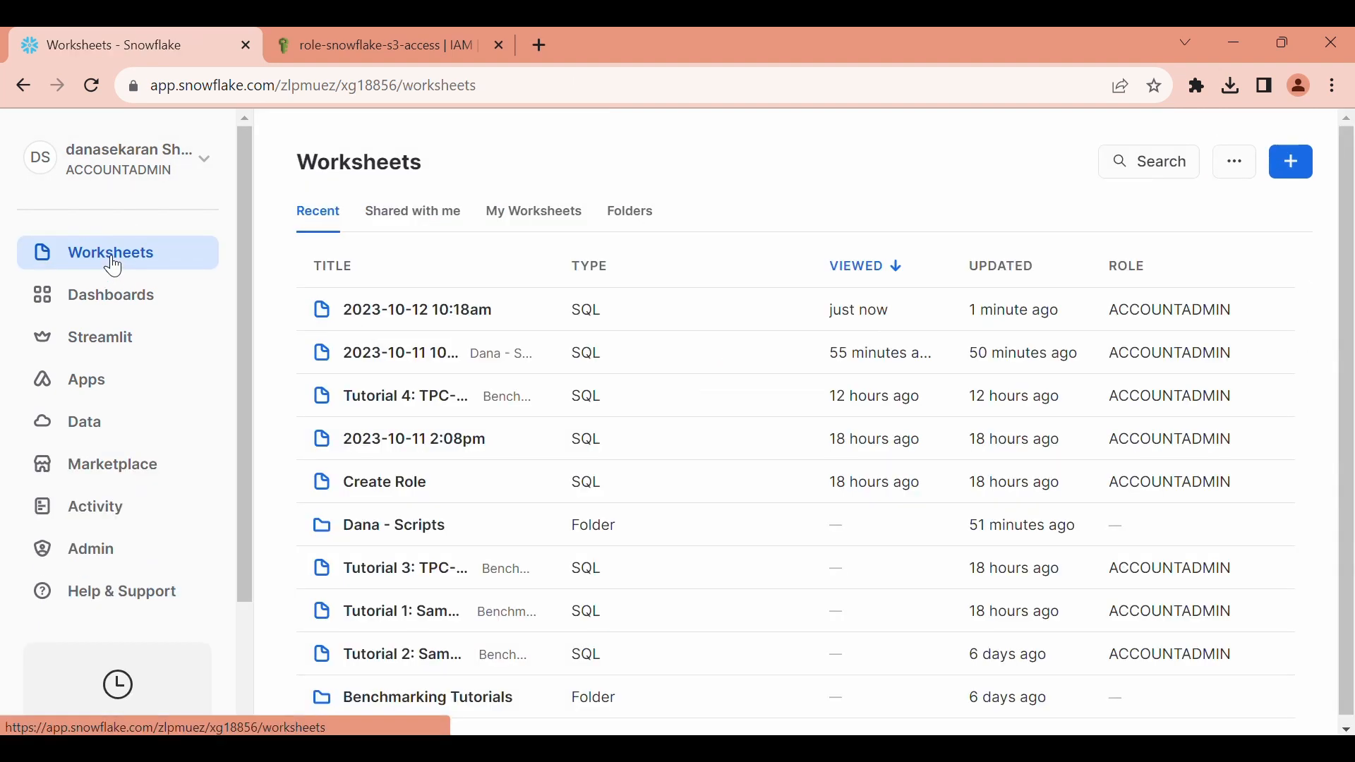
left_click(418, 310)
left_click_drag(436, 632, 59, 531)
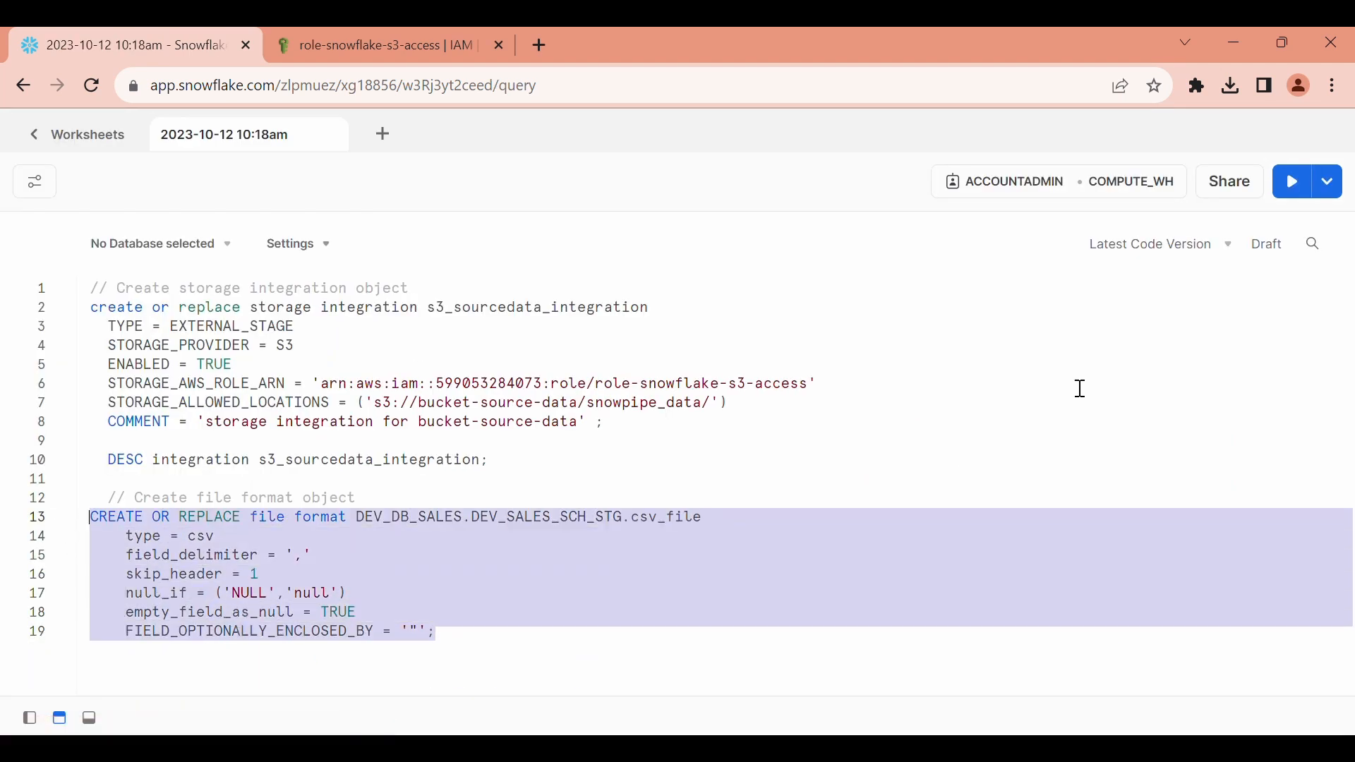
left_click(1291, 189)
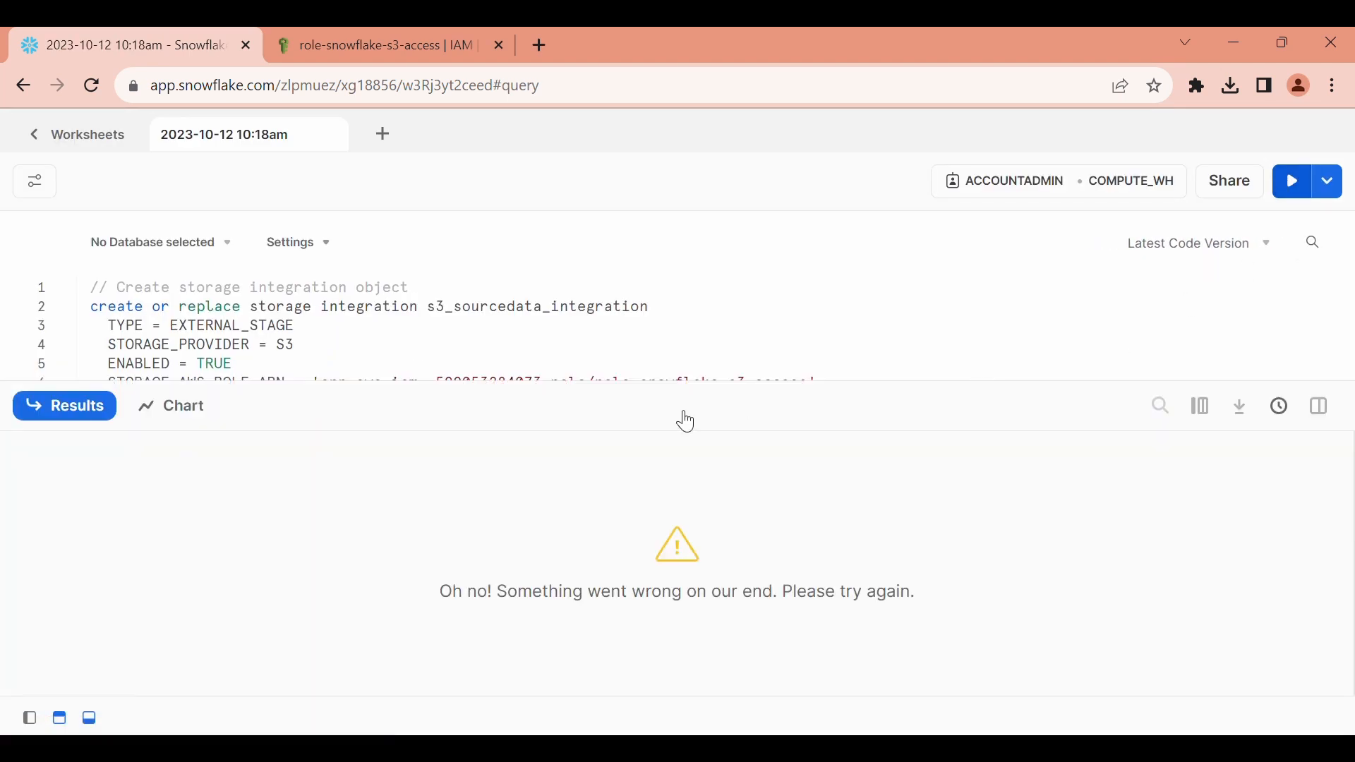
- Enlarge the code area of the worksheet and add two new lines below the file format statement
left_click_drag(667, 408, 671, 535)
scroll(676, 407, "down", 3)
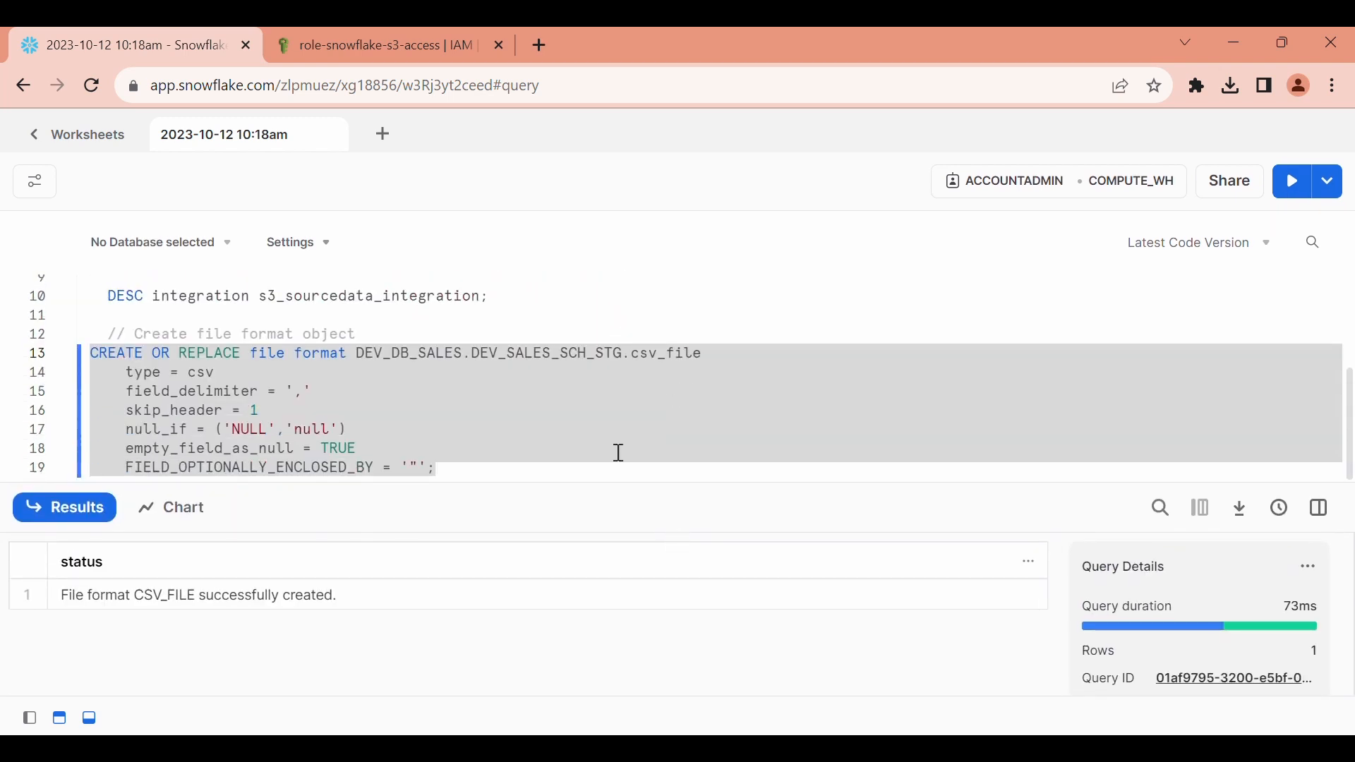
left_click(527, 474)
key("Return")
key("Return")
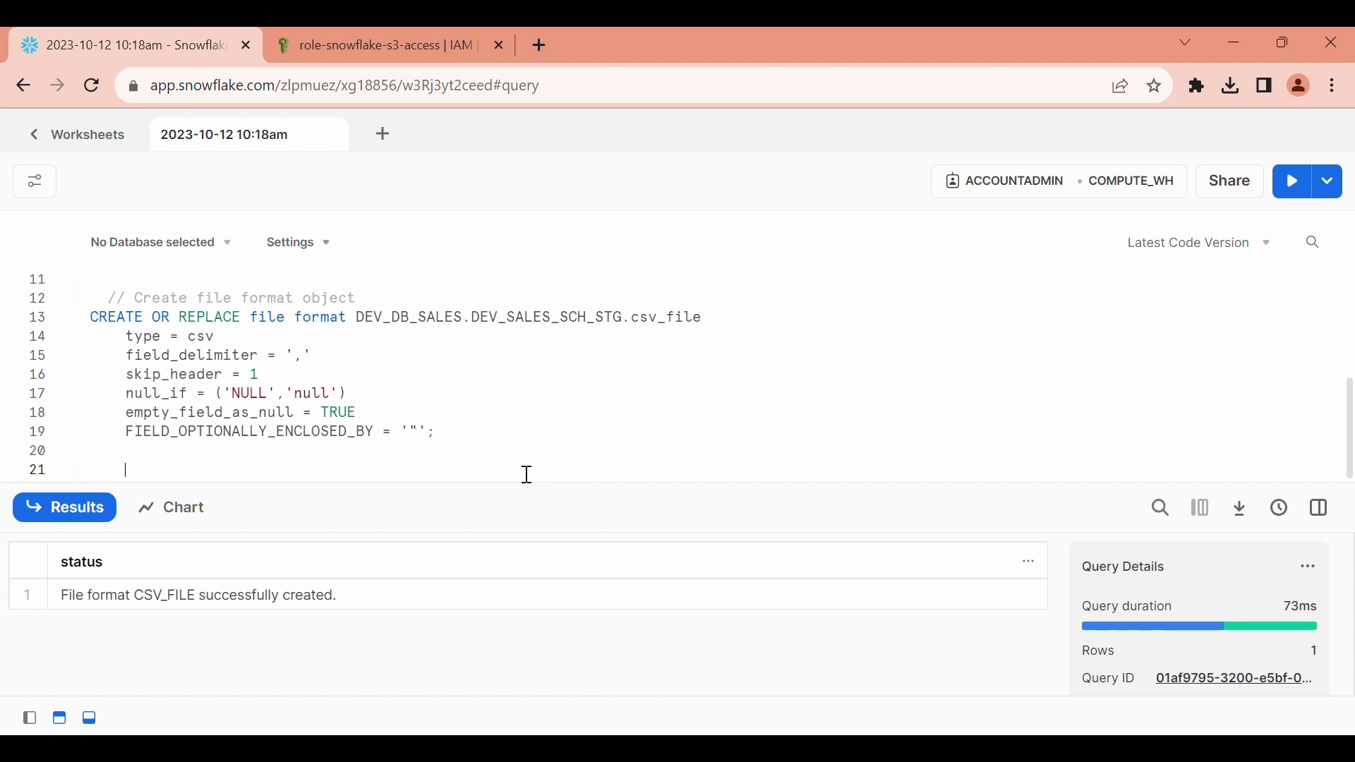
- Return to the DEV_SALES_SCH_STG schema in the databases, refresh its object tree and view the details of the CSV_FILE file format
left_click(33, 141)
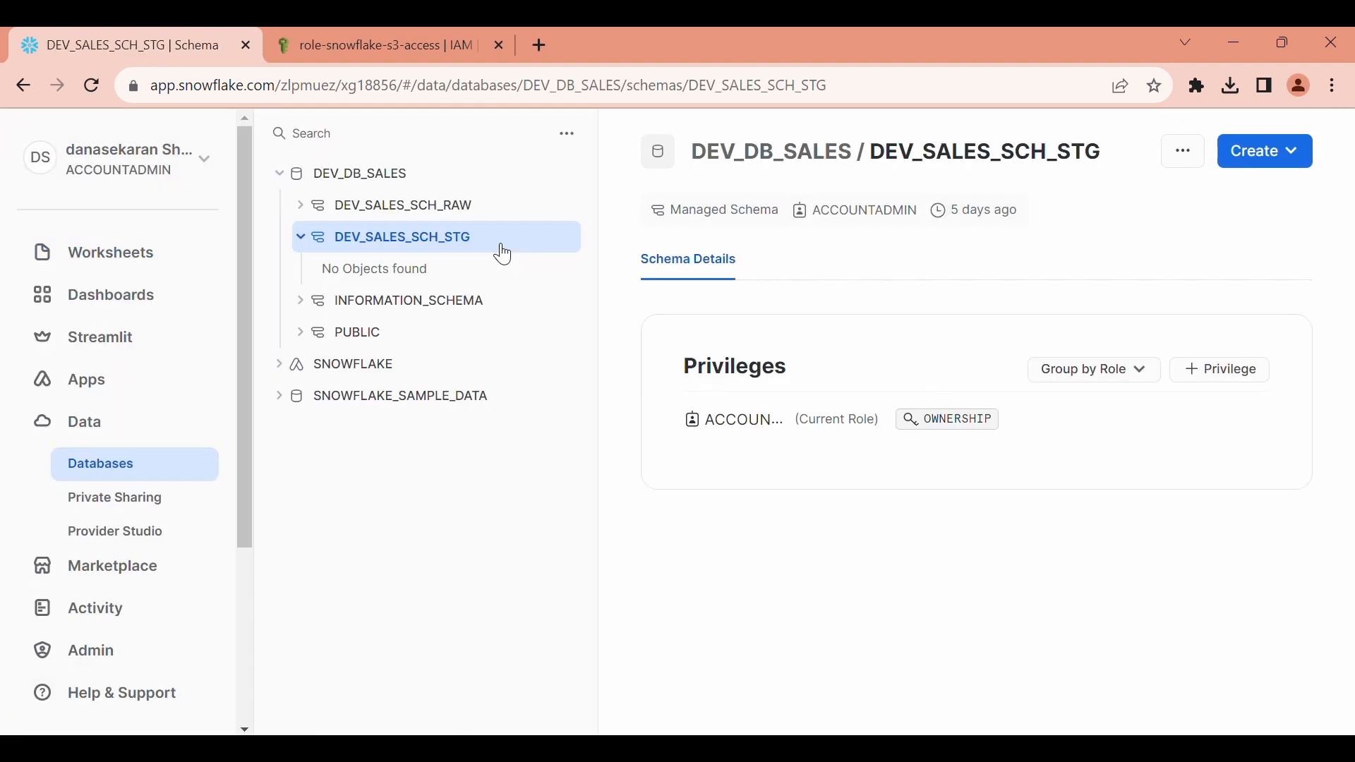
left_click(567, 133)
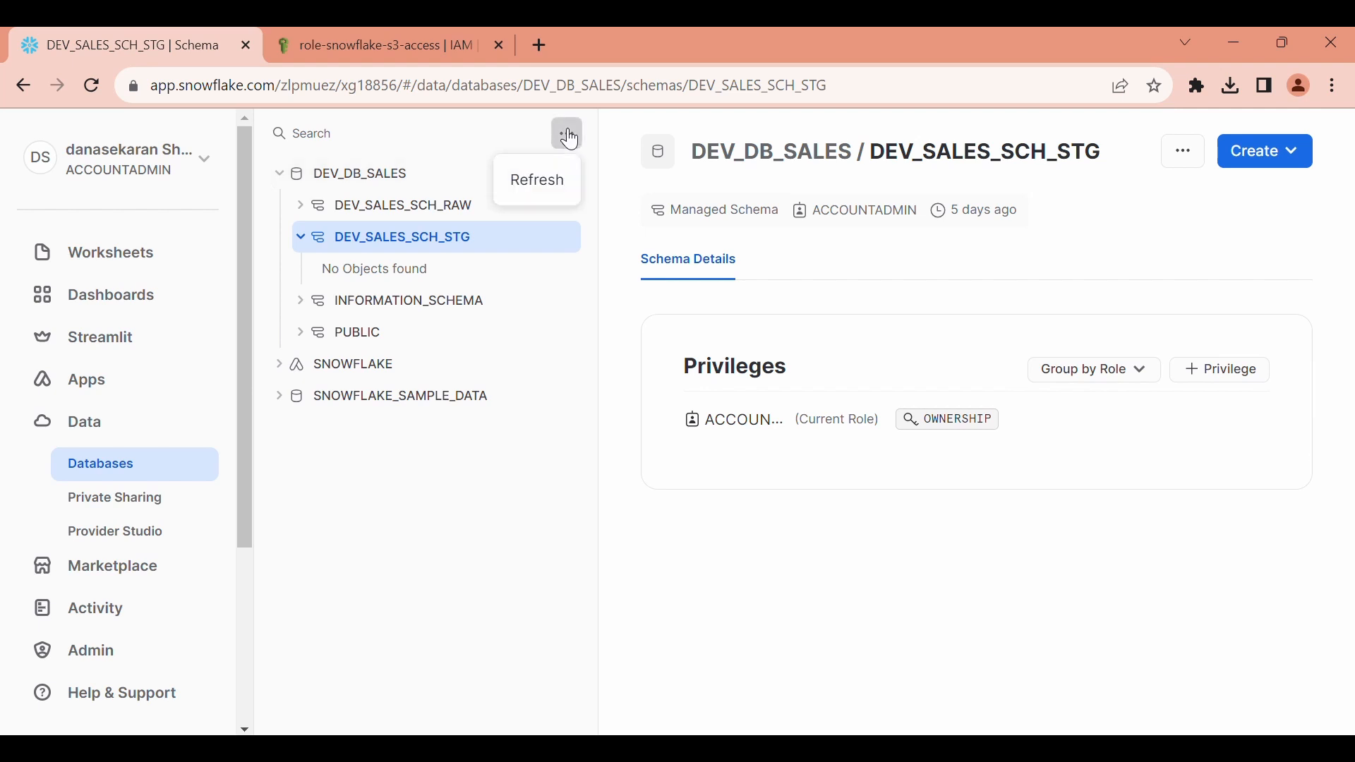
left_click(551, 180)
left_click(326, 271)
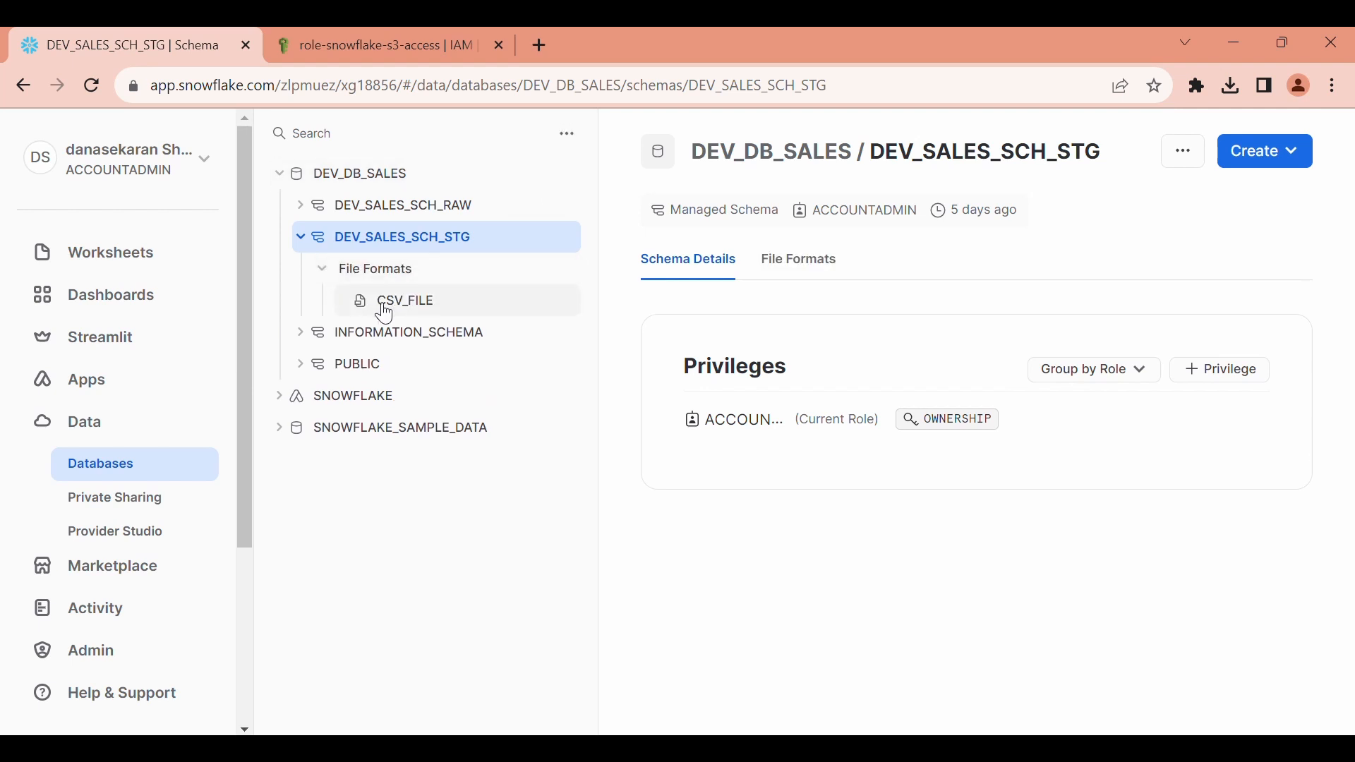
left_click(421, 306)
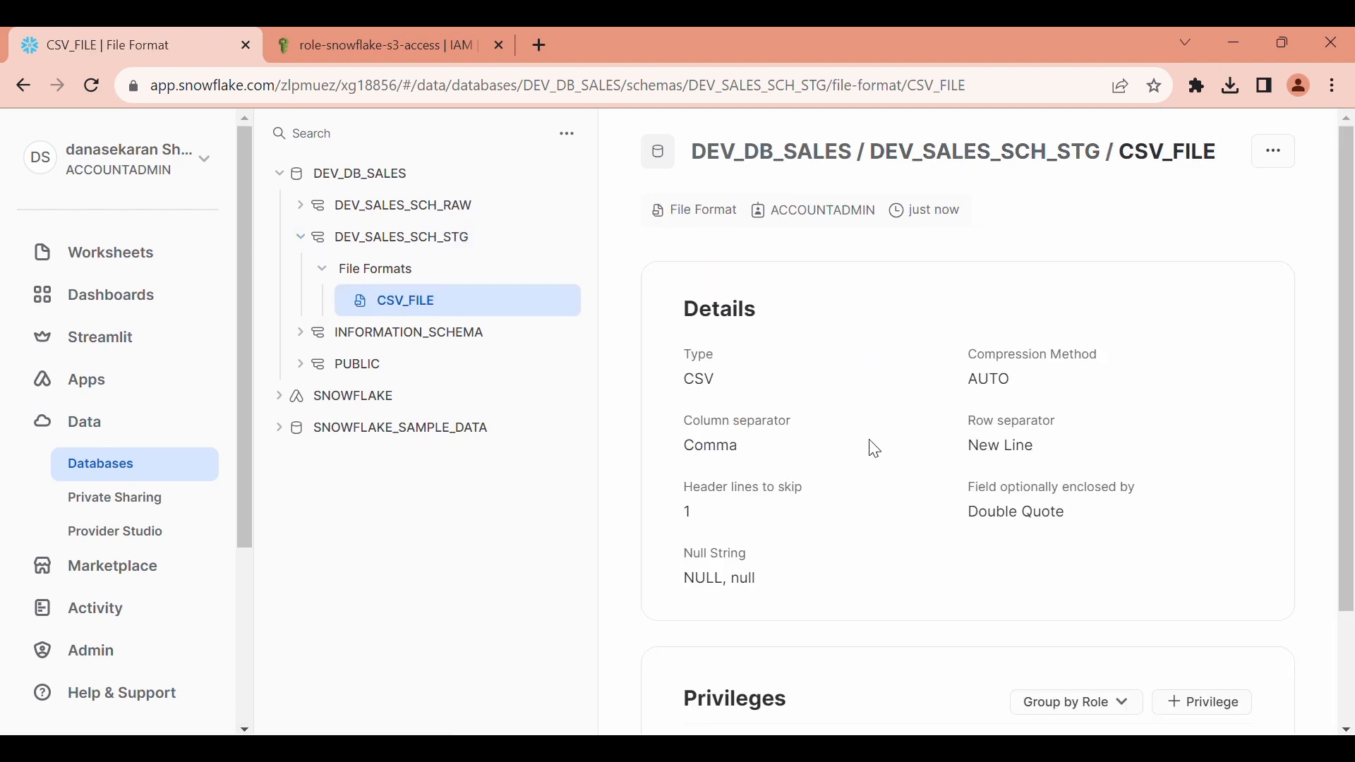
double_click(710, 380)
left_click(150, 261)
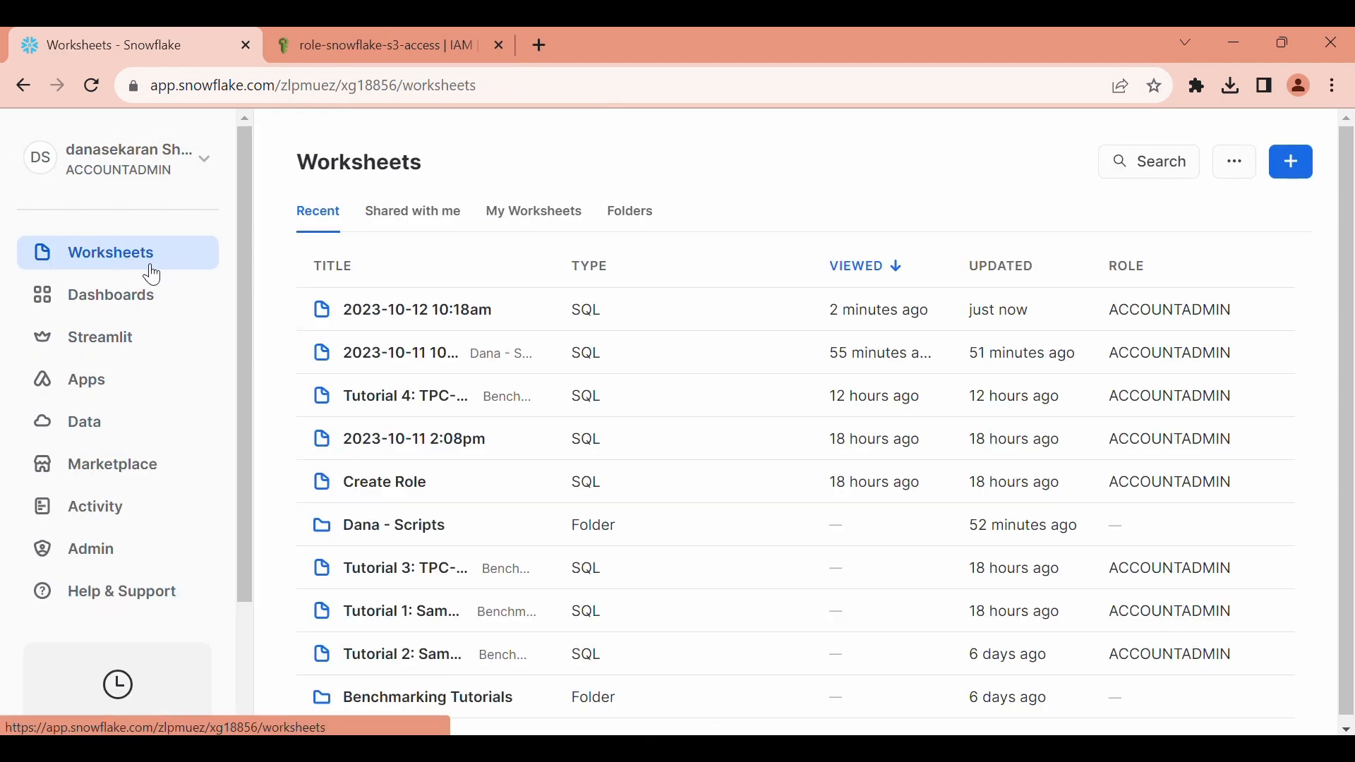
left_click(393, 309)
scroll(720, 401, "down", 3)
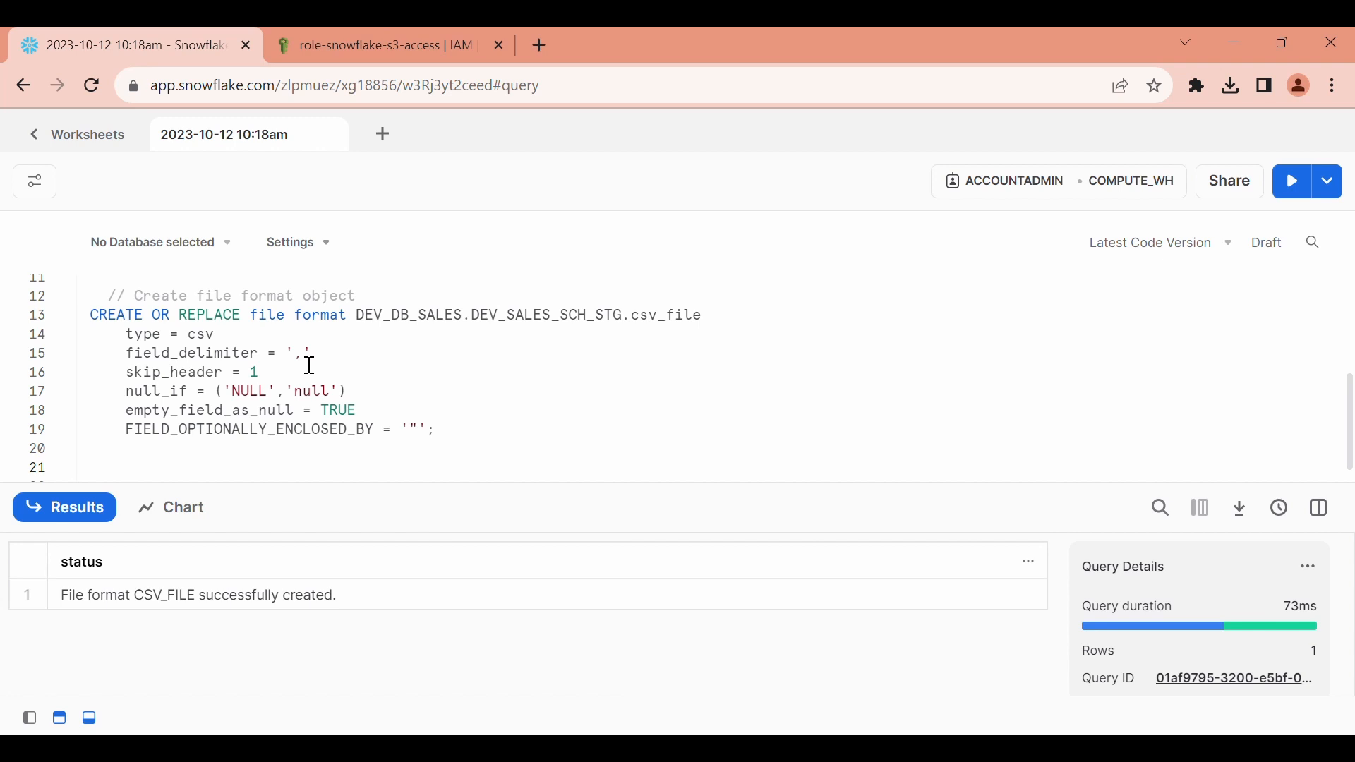
scroll(265, 401, "down", 1)
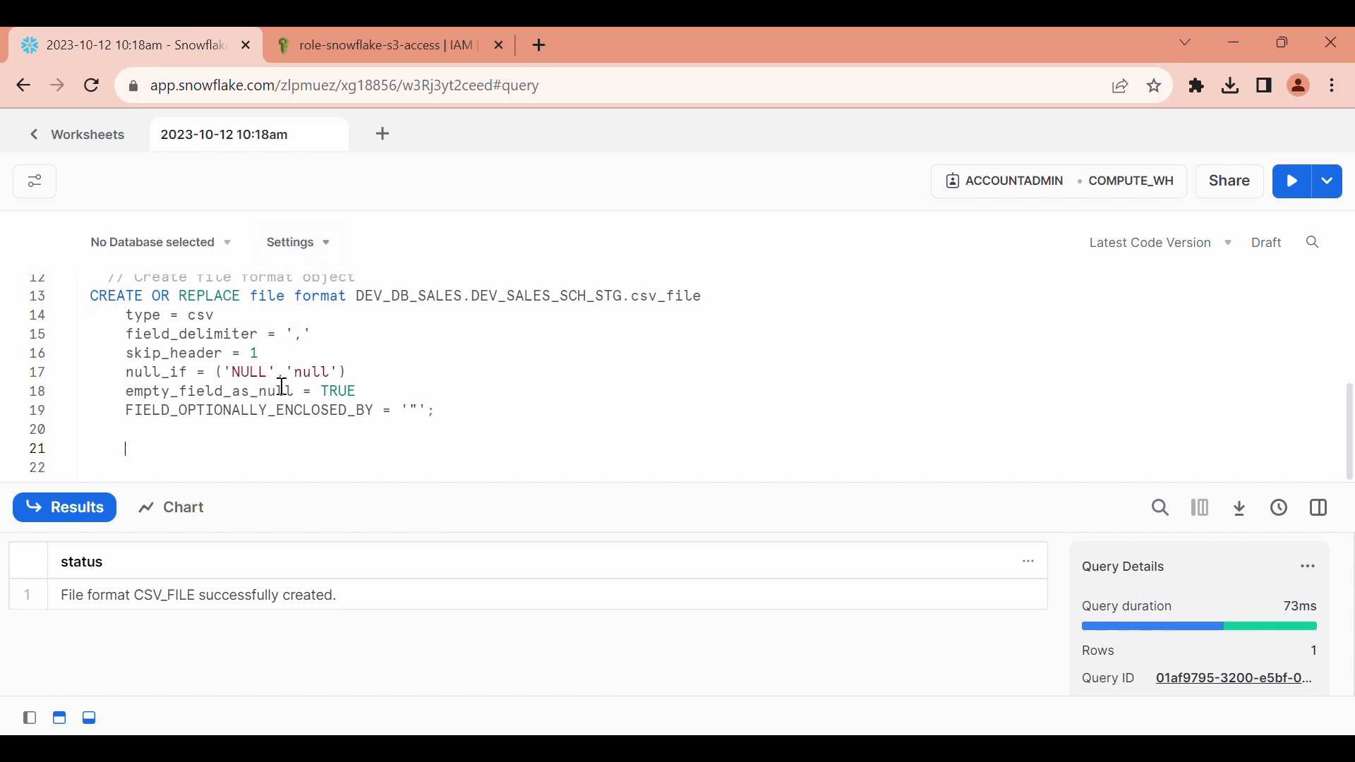
type("CREATE OR REPLACE stage DEV_DB_SALES.DEV_SALES_SCH_STG.bkt_sales     URL = 's3://bucket-source-data/snowpipe_data/sales/'     STORAGE_INTEGRATION = s3_sourcedata_integration     FILE_FORMAT = DEV_DB_SALES.DEV_SALES_SCH_STG.csv_file")
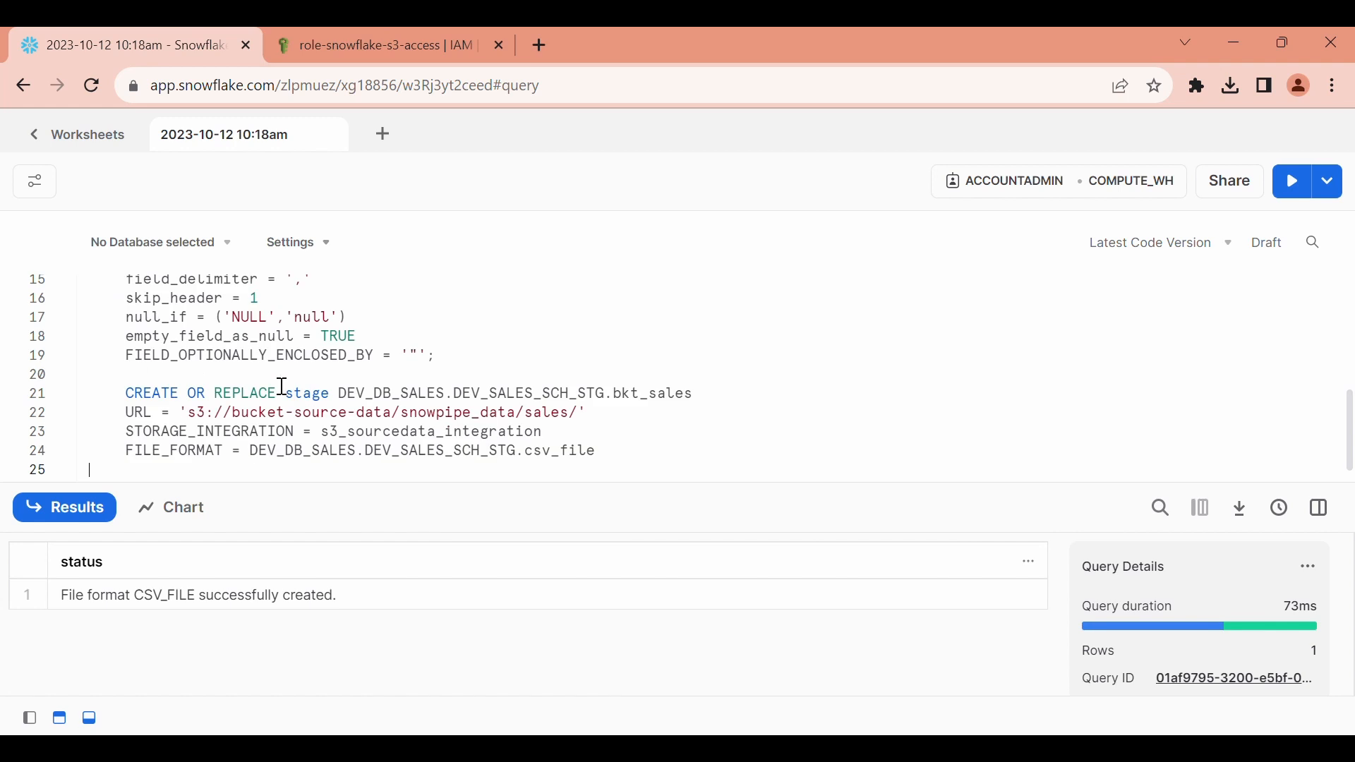
left_click(126, 390)
key("BackSpace")
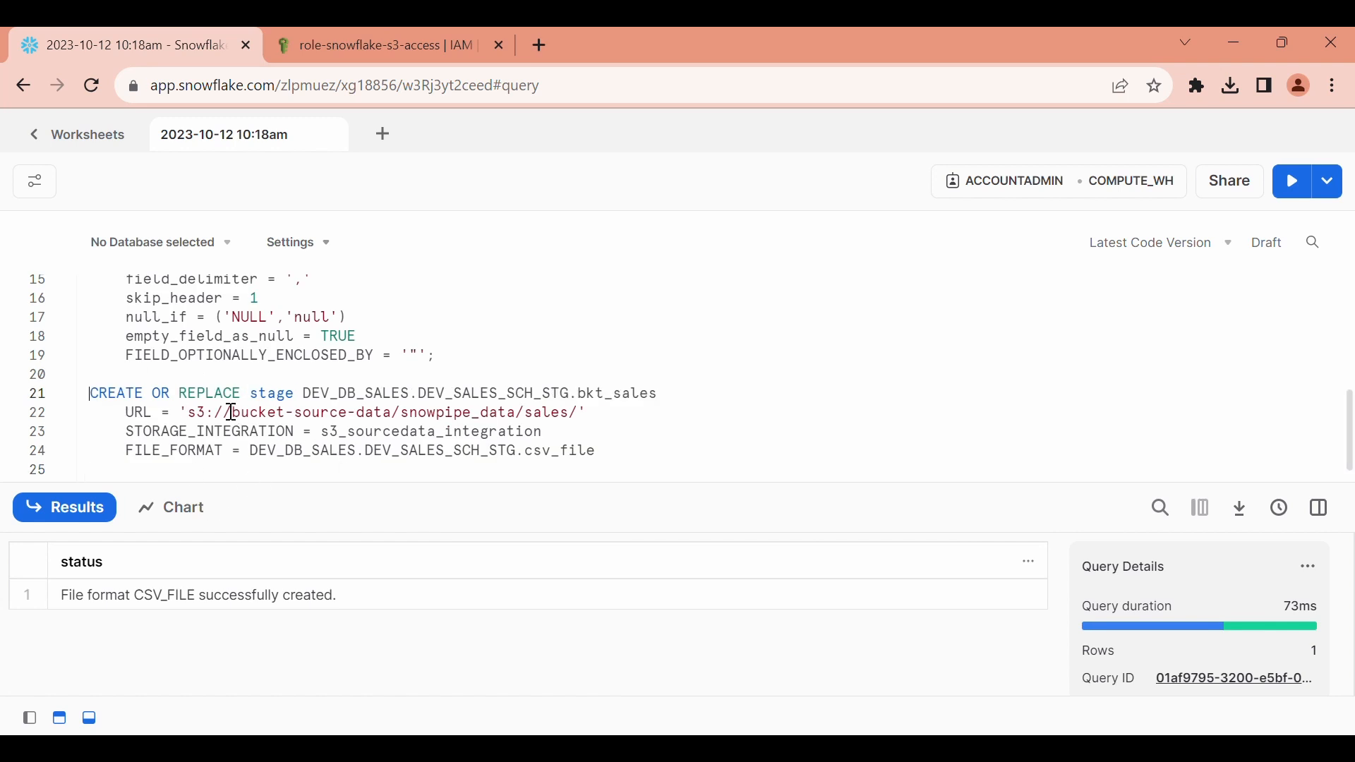
- Rename the stage in the CREATE OR REPLACE stage statement to stg_bkt_sales
double_click(284, 394)
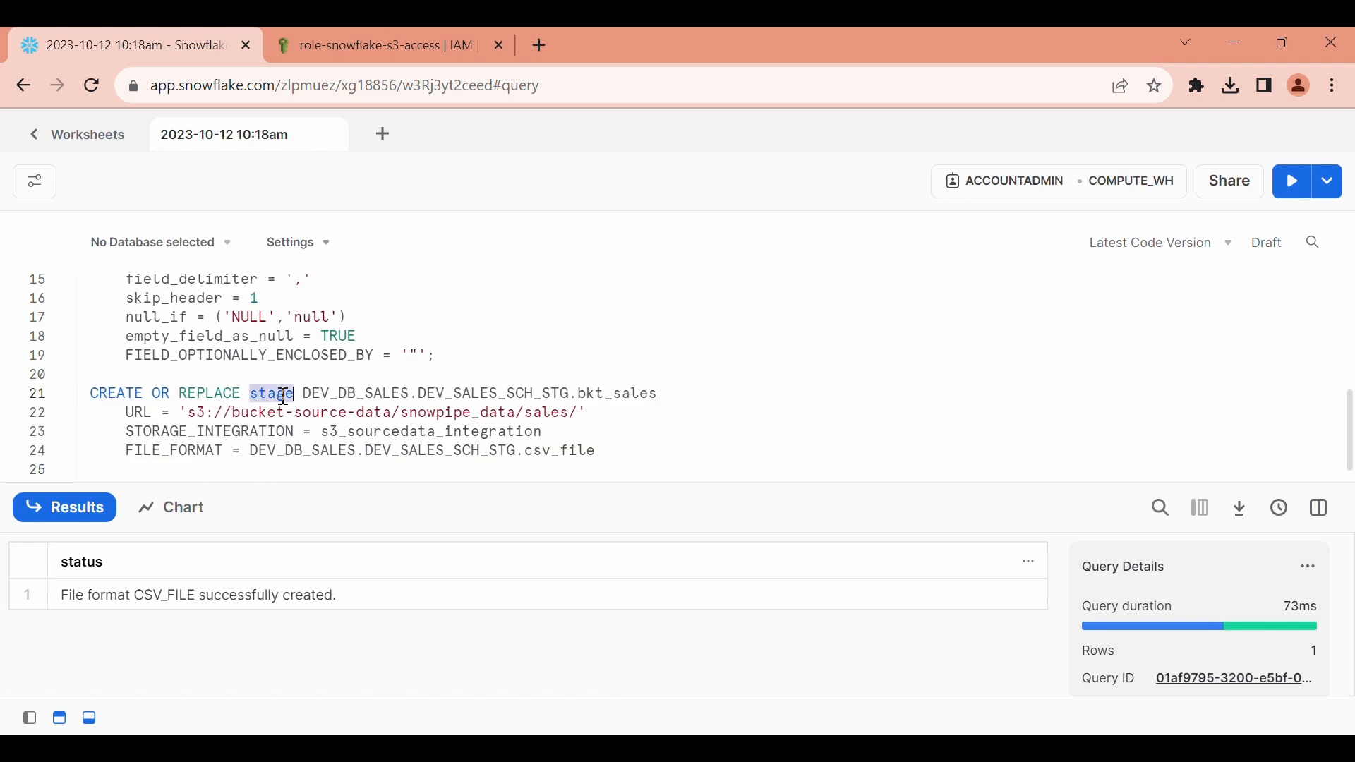
double_click(349, 394)
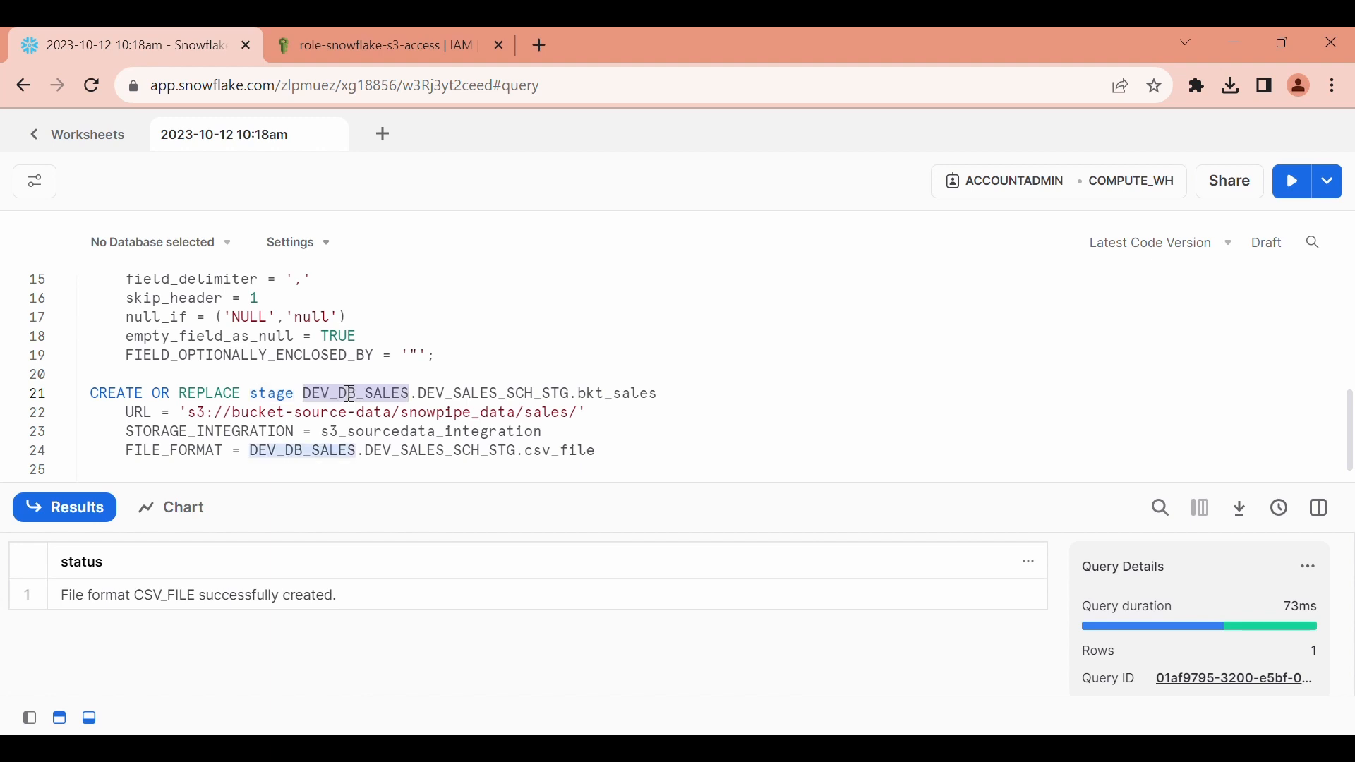
left_click(349, 394)
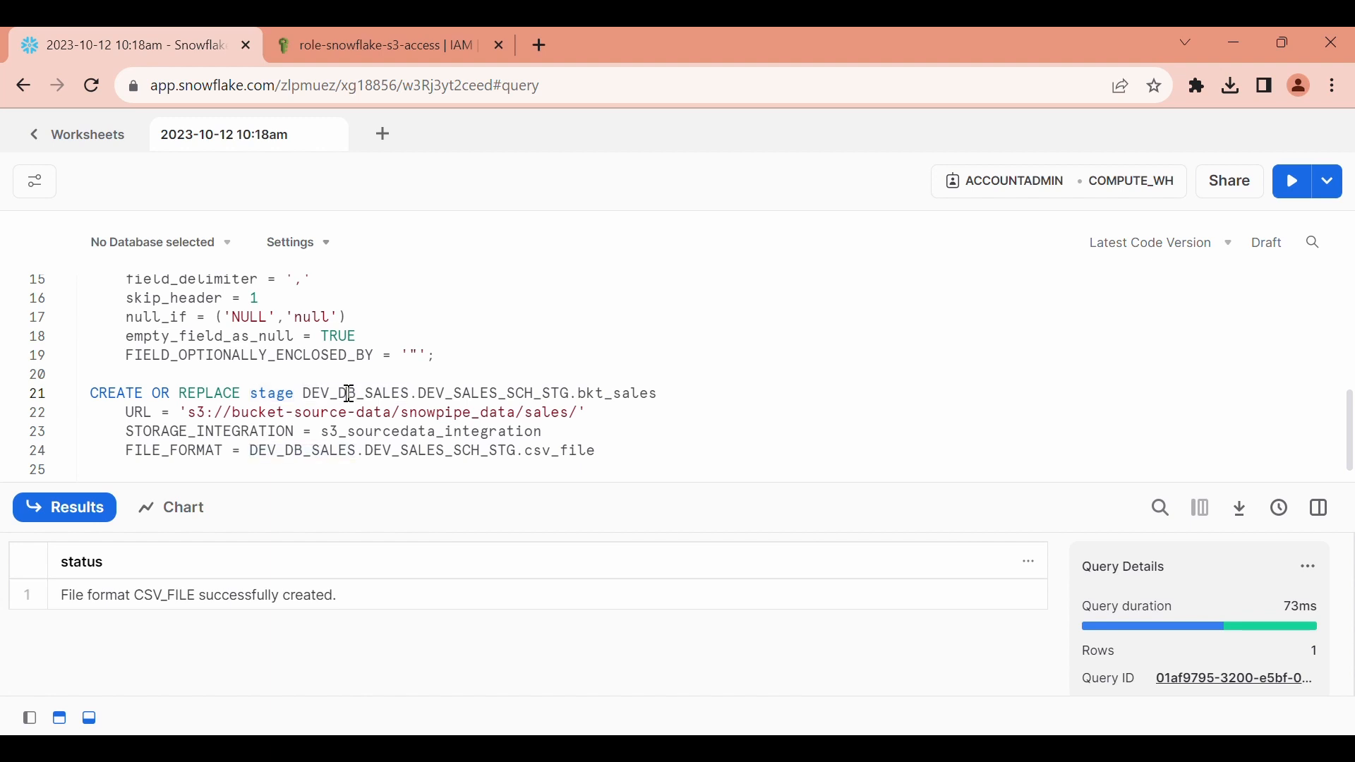
double_click(523, 396)
left_click(750, 396)
type("stg_")
double_click(668, 396)
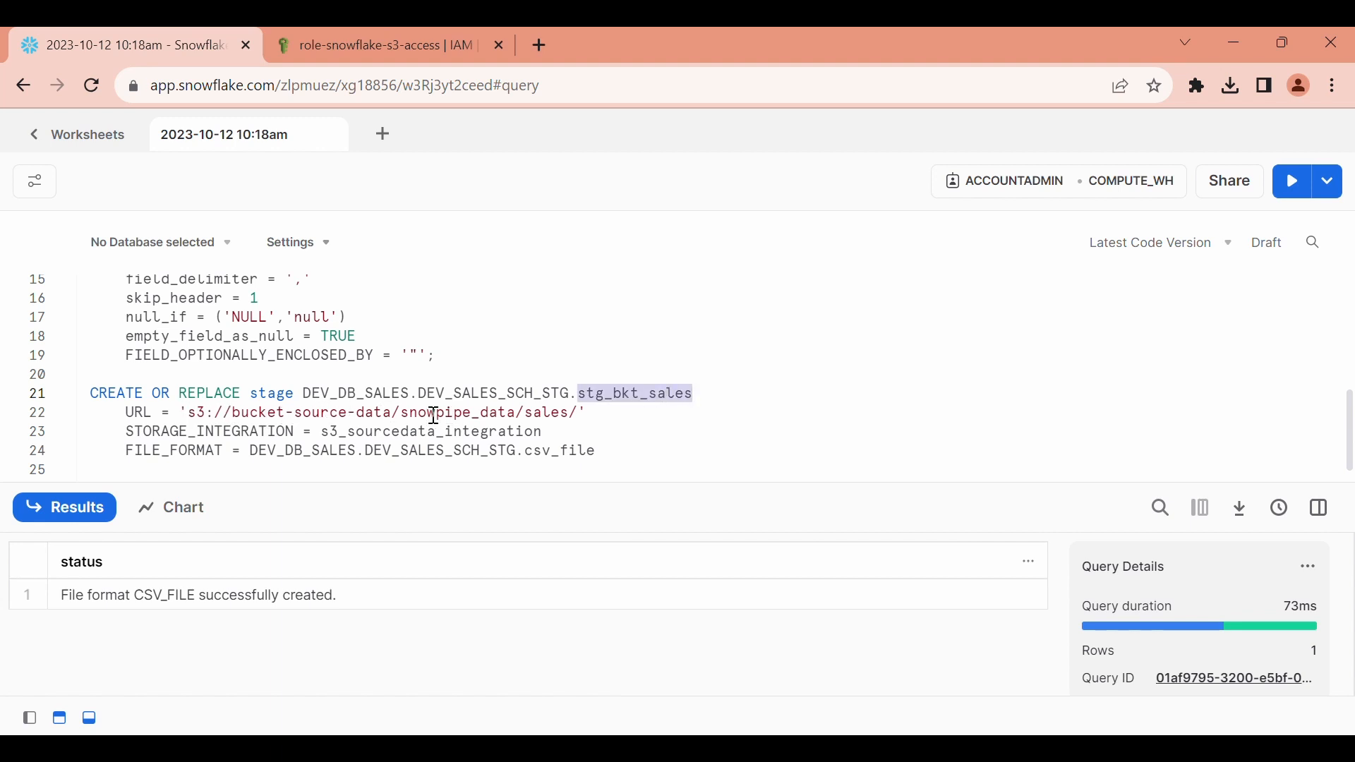
- Review the stage URL and name, run only the CREATE OR REPLACE stage statement, and add a new line below it
left_click_drag(411, 415, 557, 415)
left_click(593, 416)
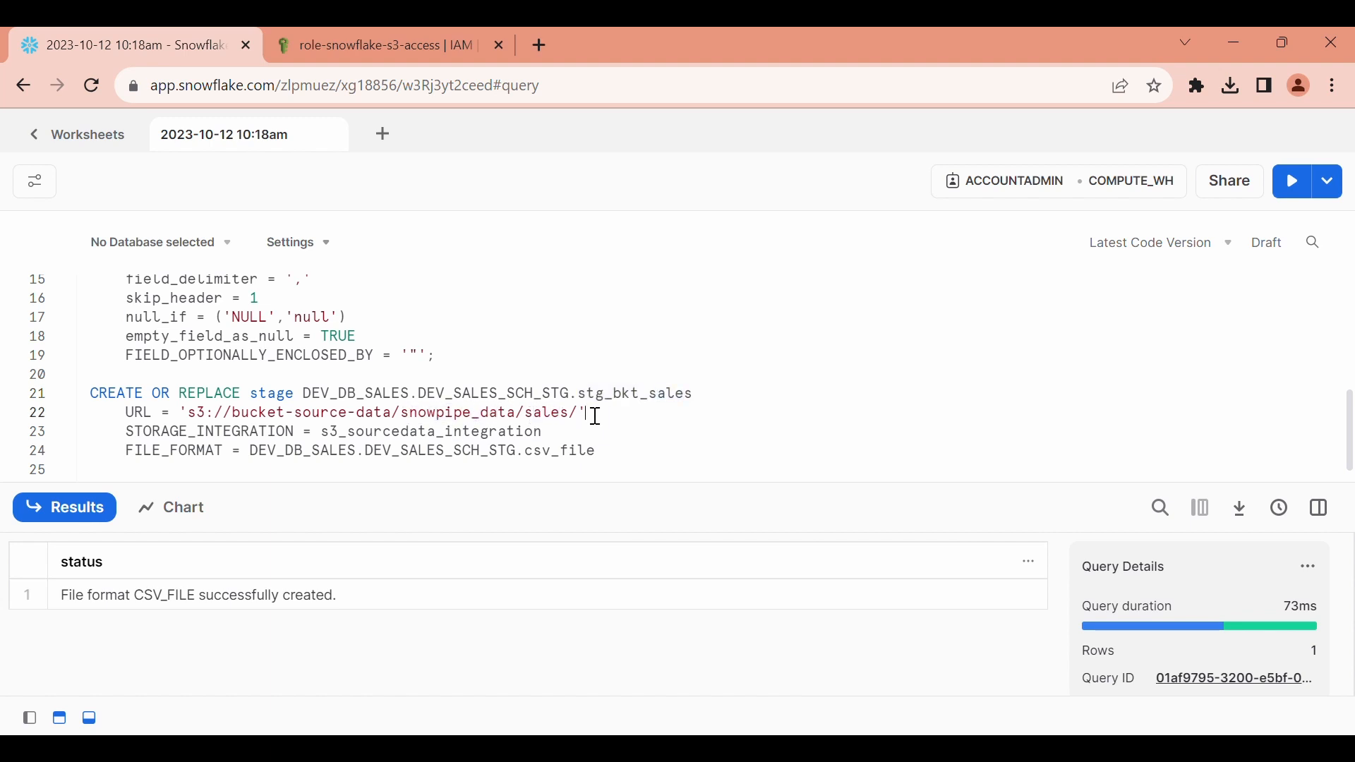
double_click(635, 389)
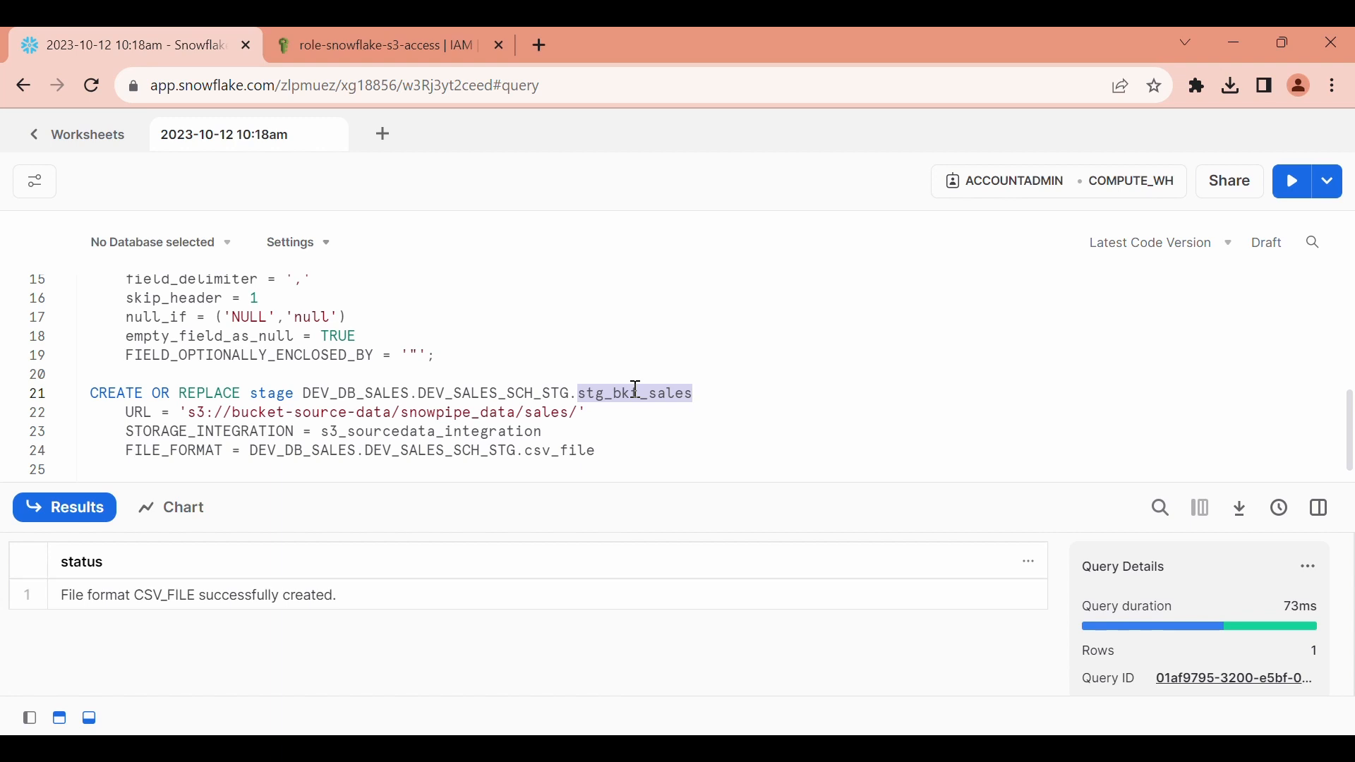
left_click(608, 450)
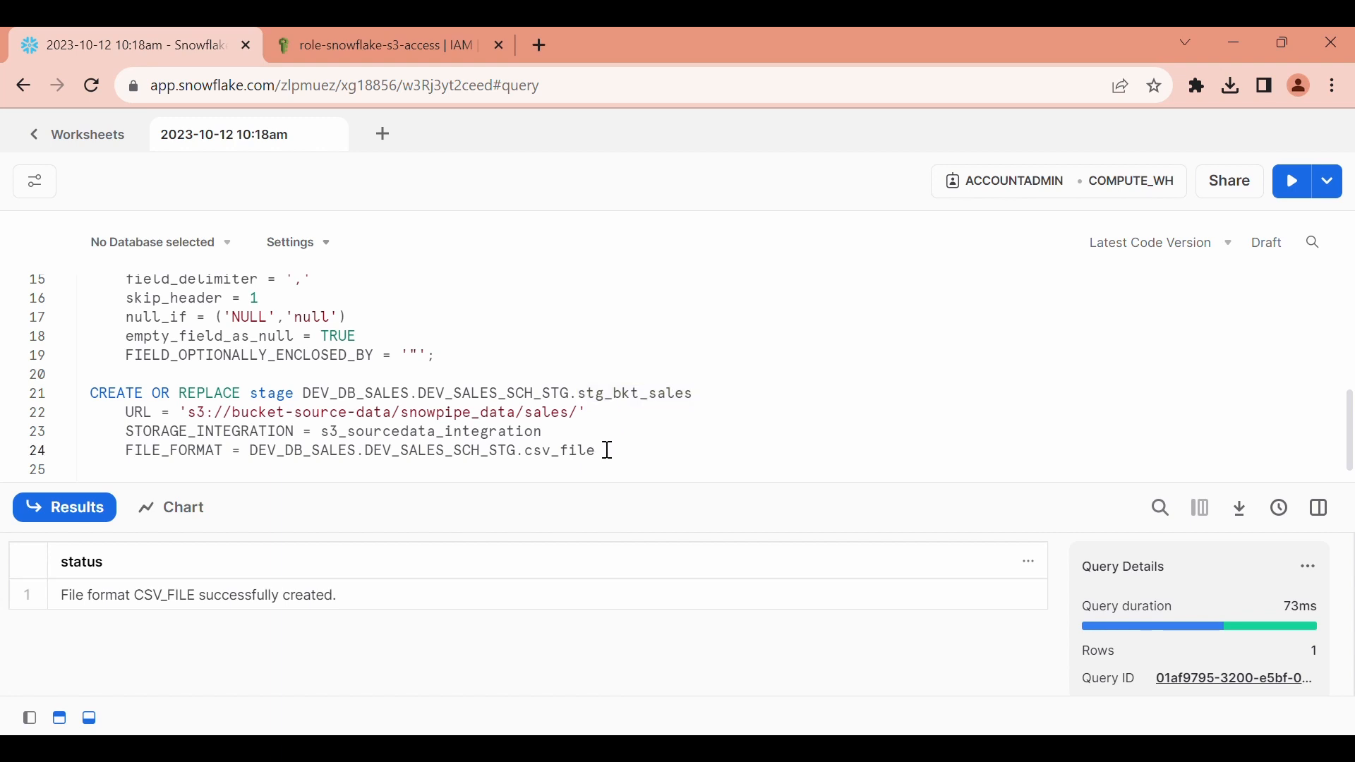
left_click_drag(607, 450, 90, 393)
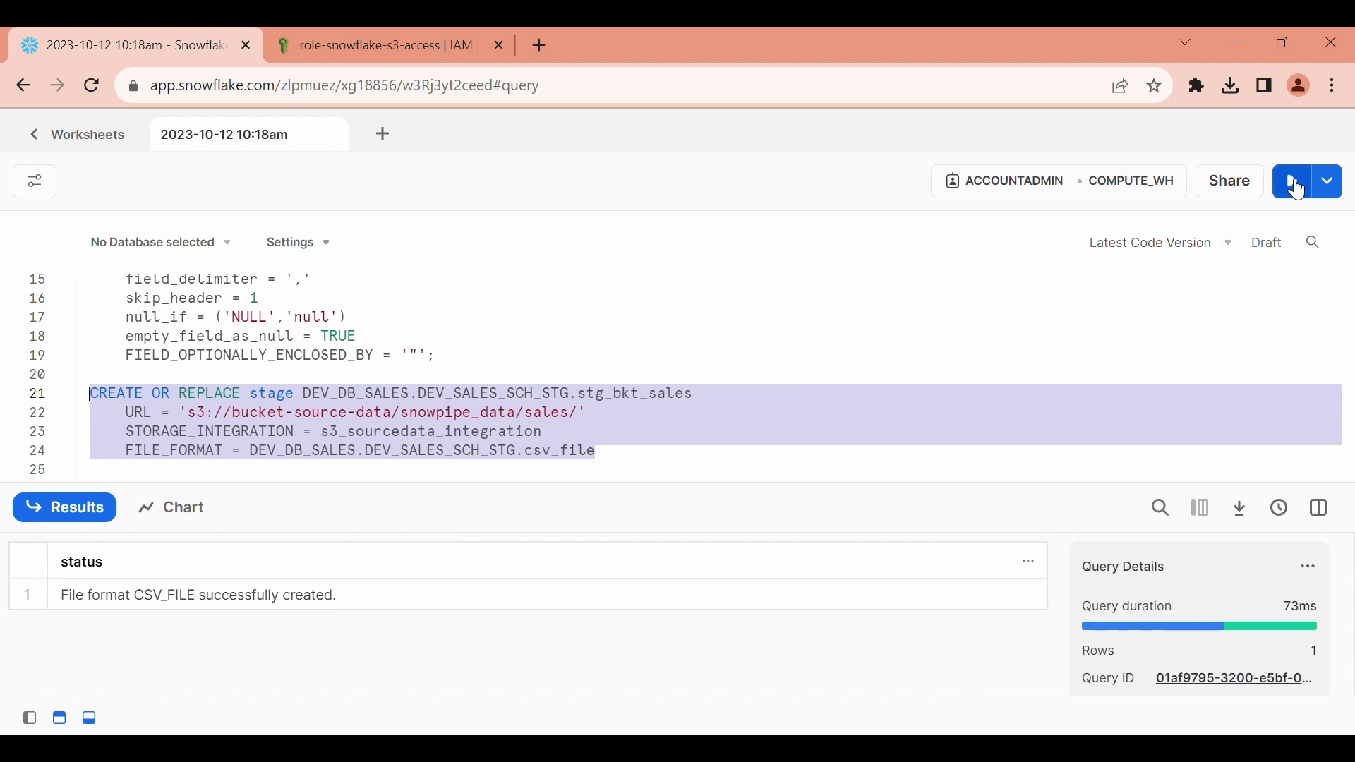
left_click(1289, 184)
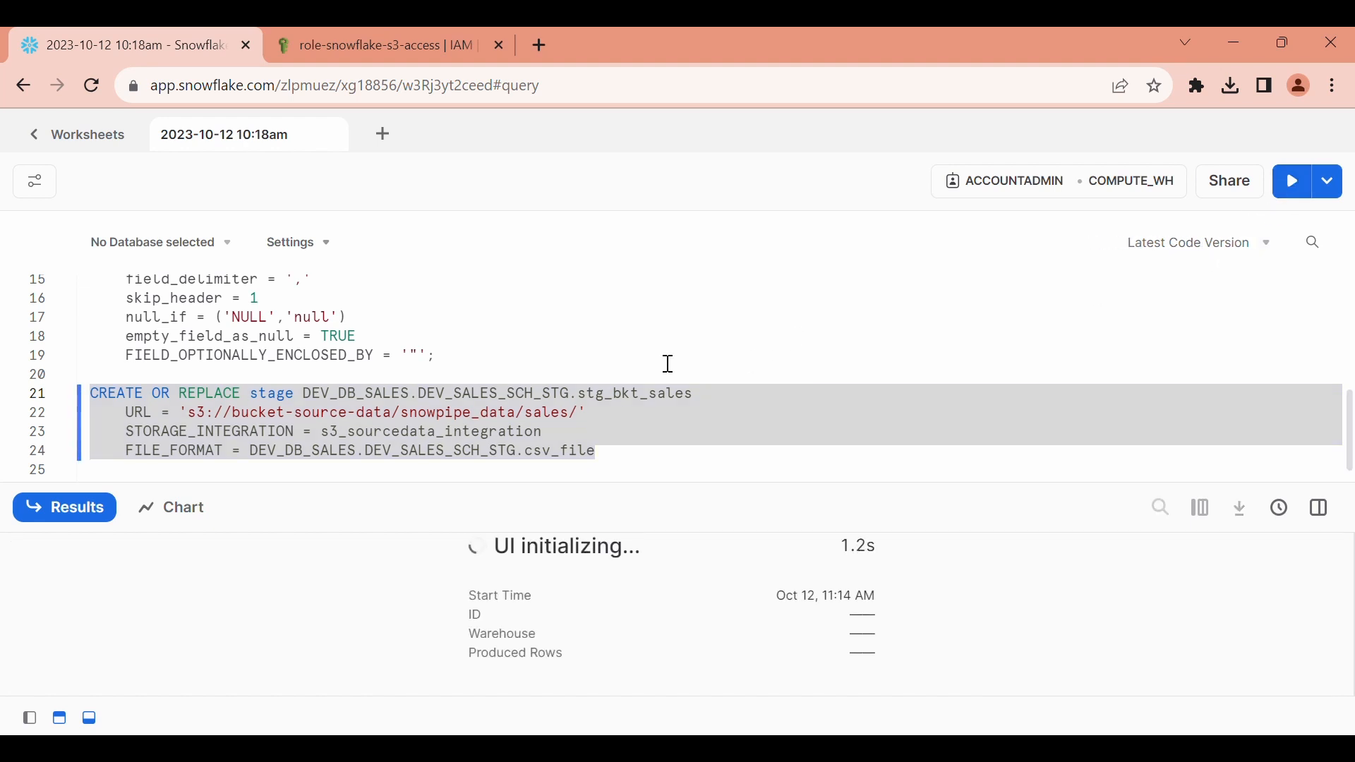
left_click(560, 462)
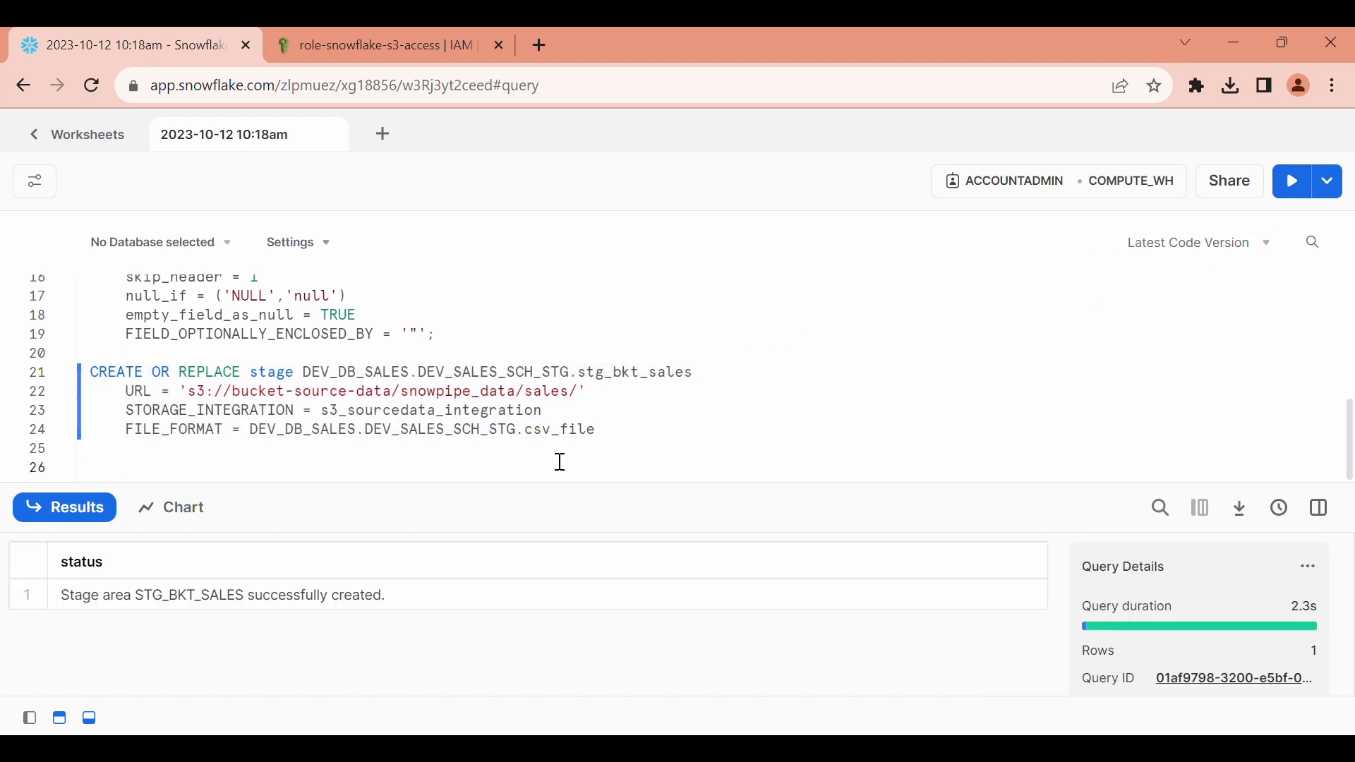
- Browse the databases to DEV_SALES_SCH_STG in DEV_DB_SALES, refresh the object tree and view the STG_BKT_SALES stage
left_click(43, 134)
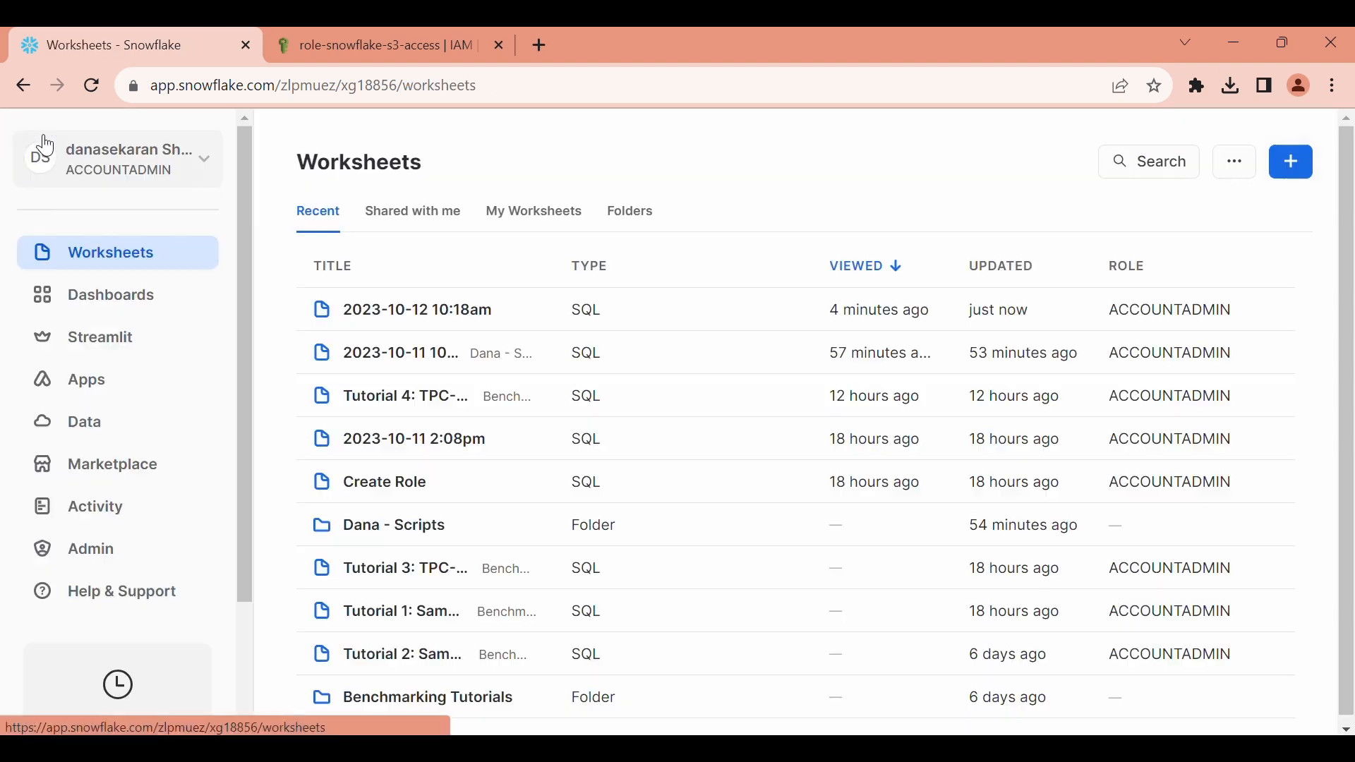
left_click(124, 434)
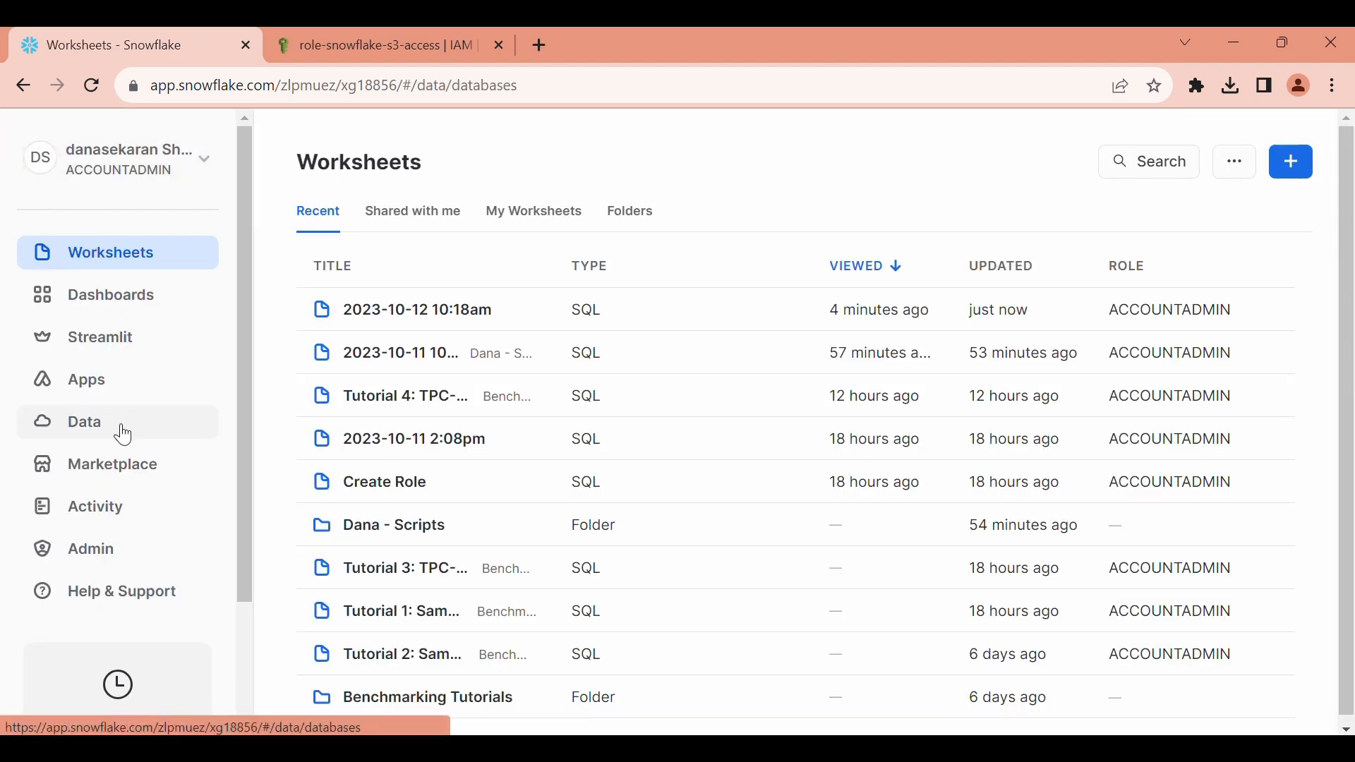
left_click(355, 184)
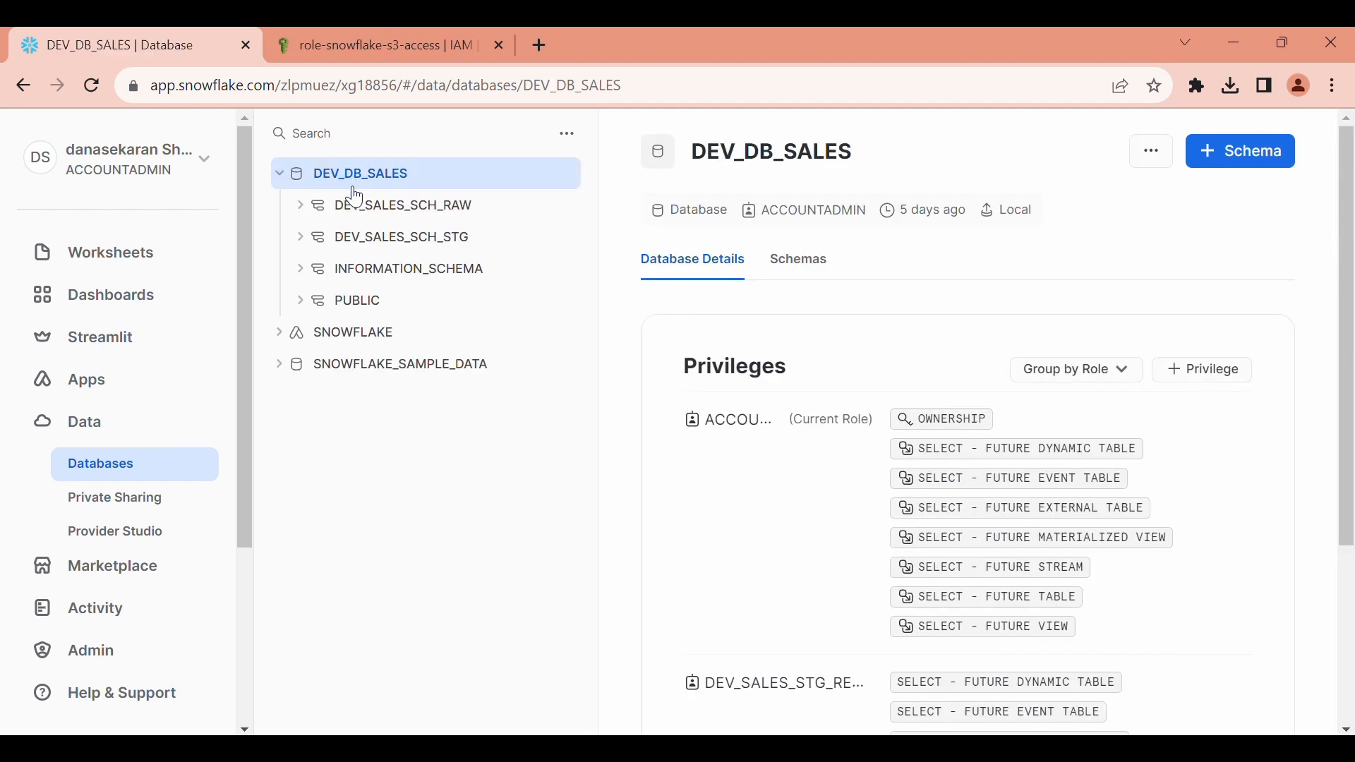
left_click(387, 239)
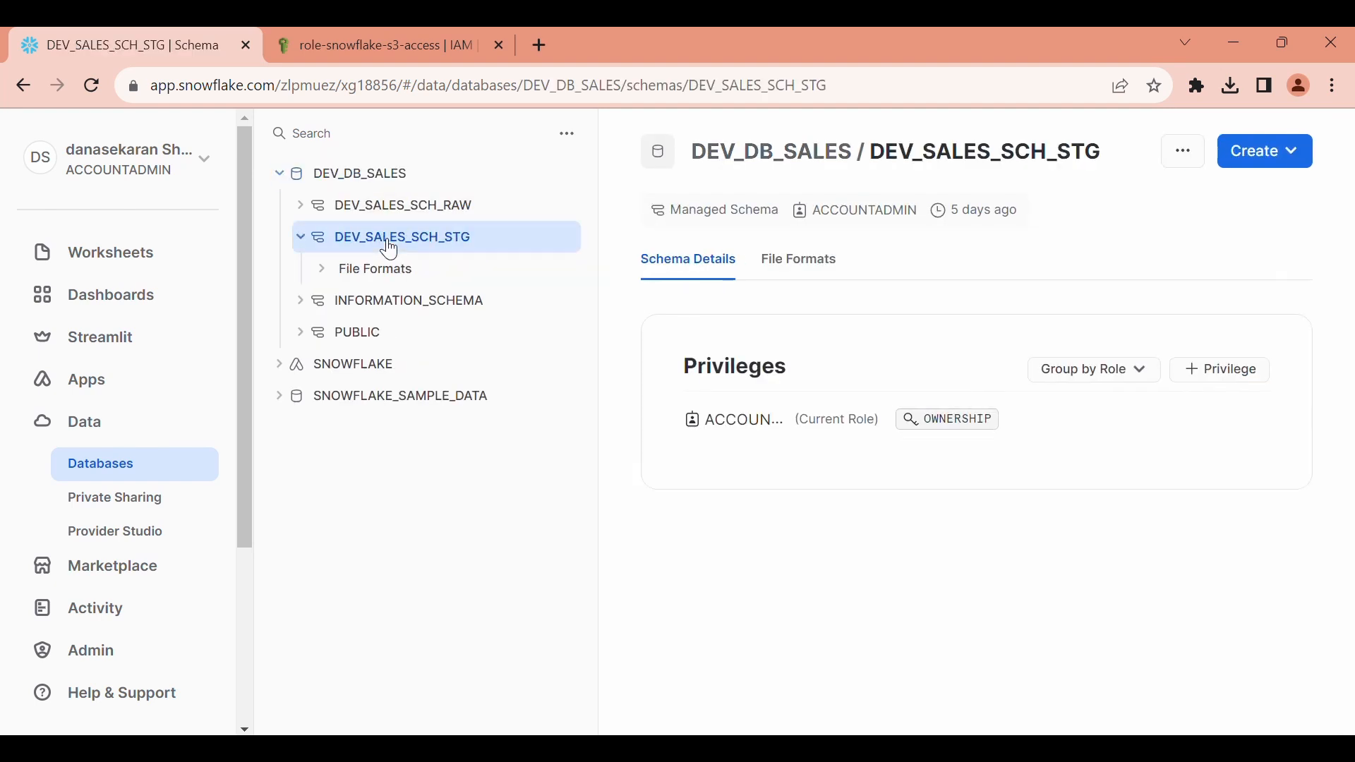
left_click(568, 143)
left_click(543, 186)
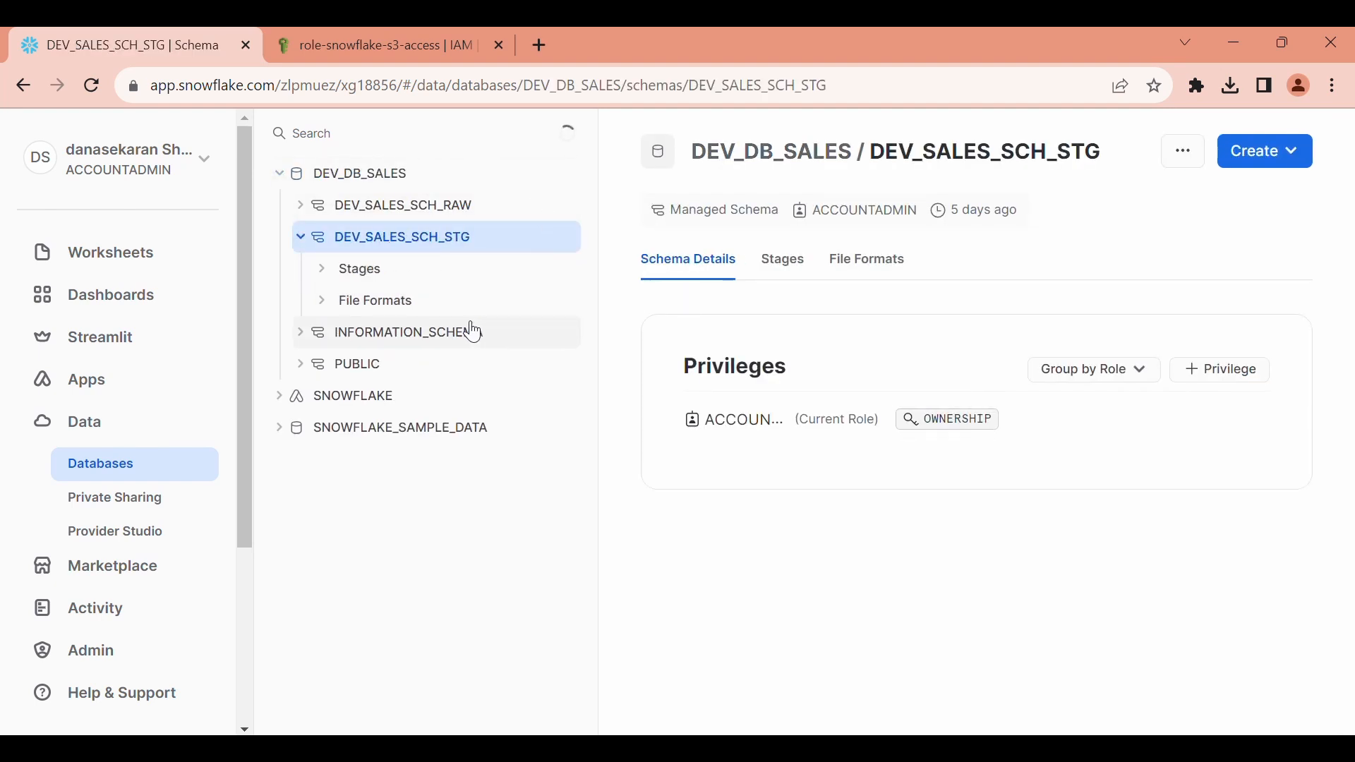
left_click(396, 311)
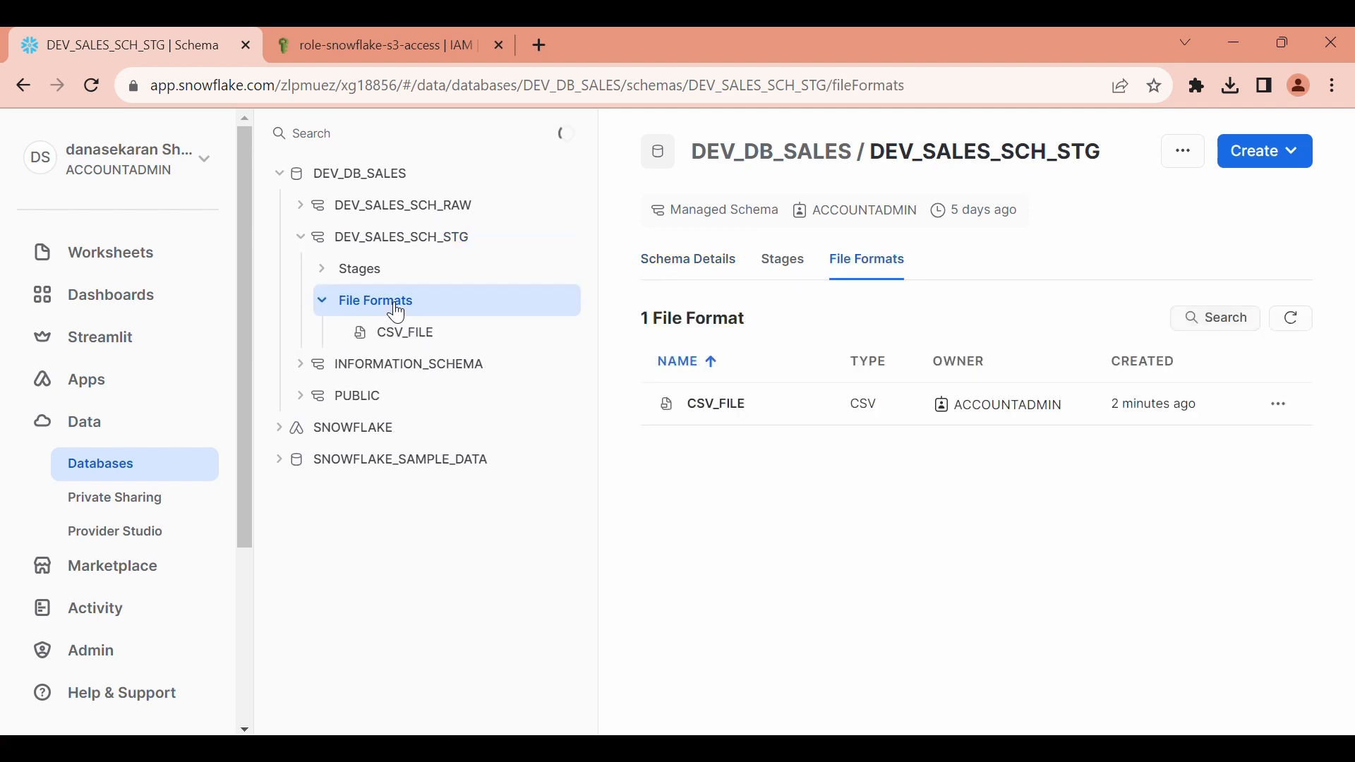
left_click(375, 270)
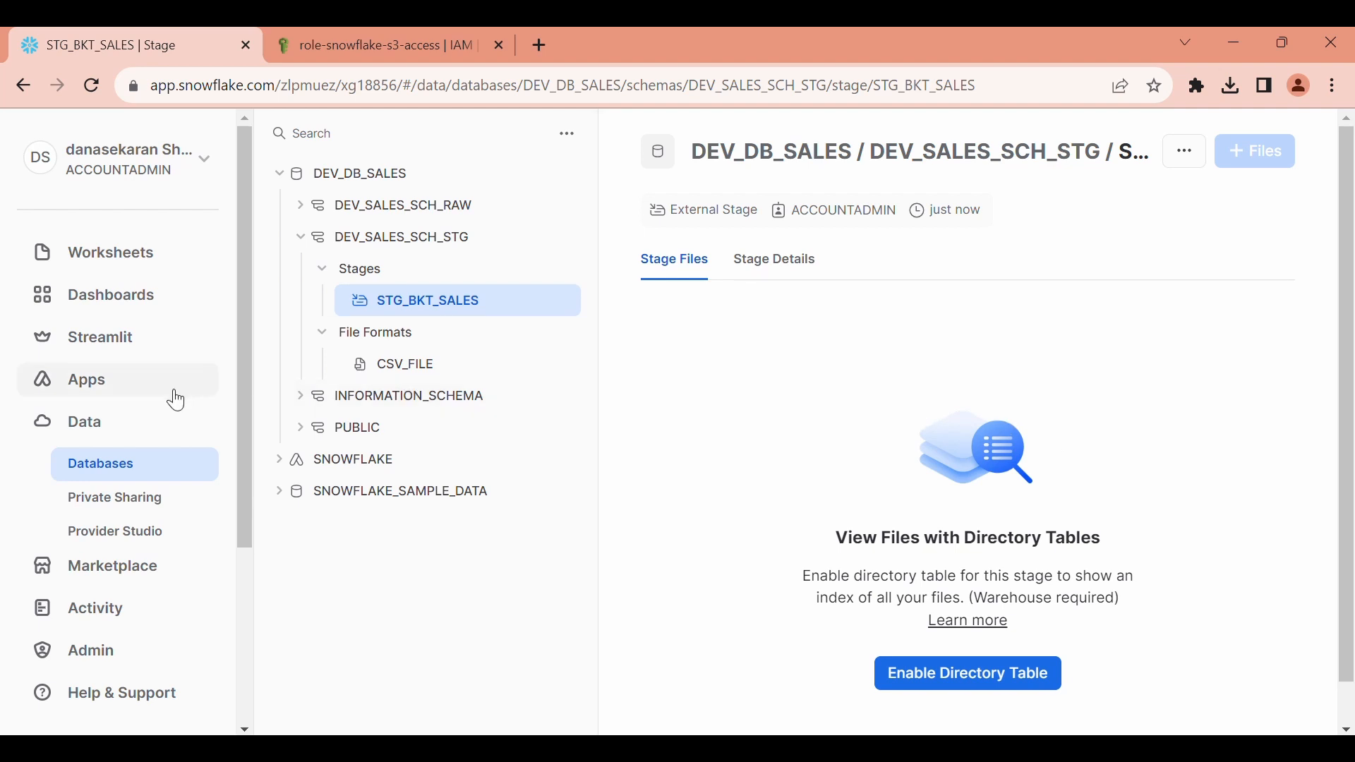
left_click(124, 257)
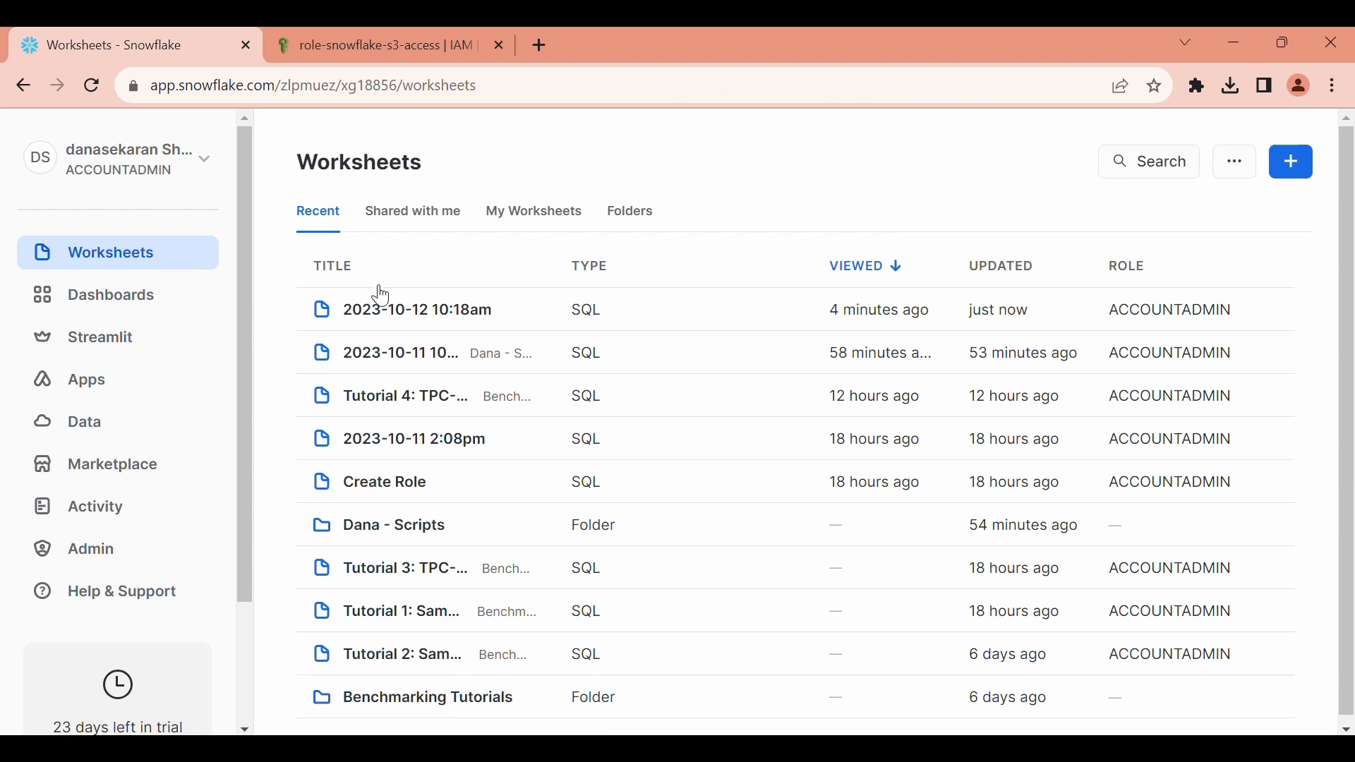
left_click(381, 305)
scroll(573, 414, "down", 5)
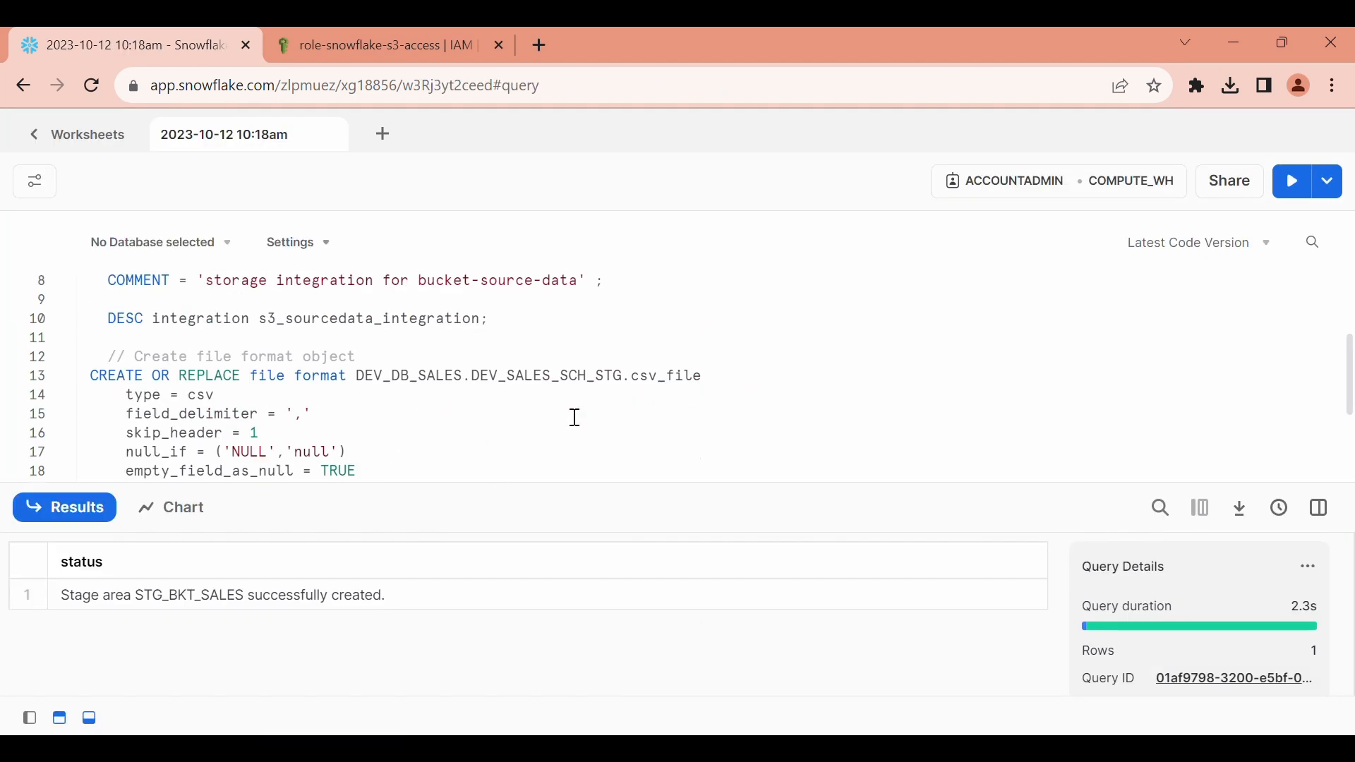
left_click(129, 457)
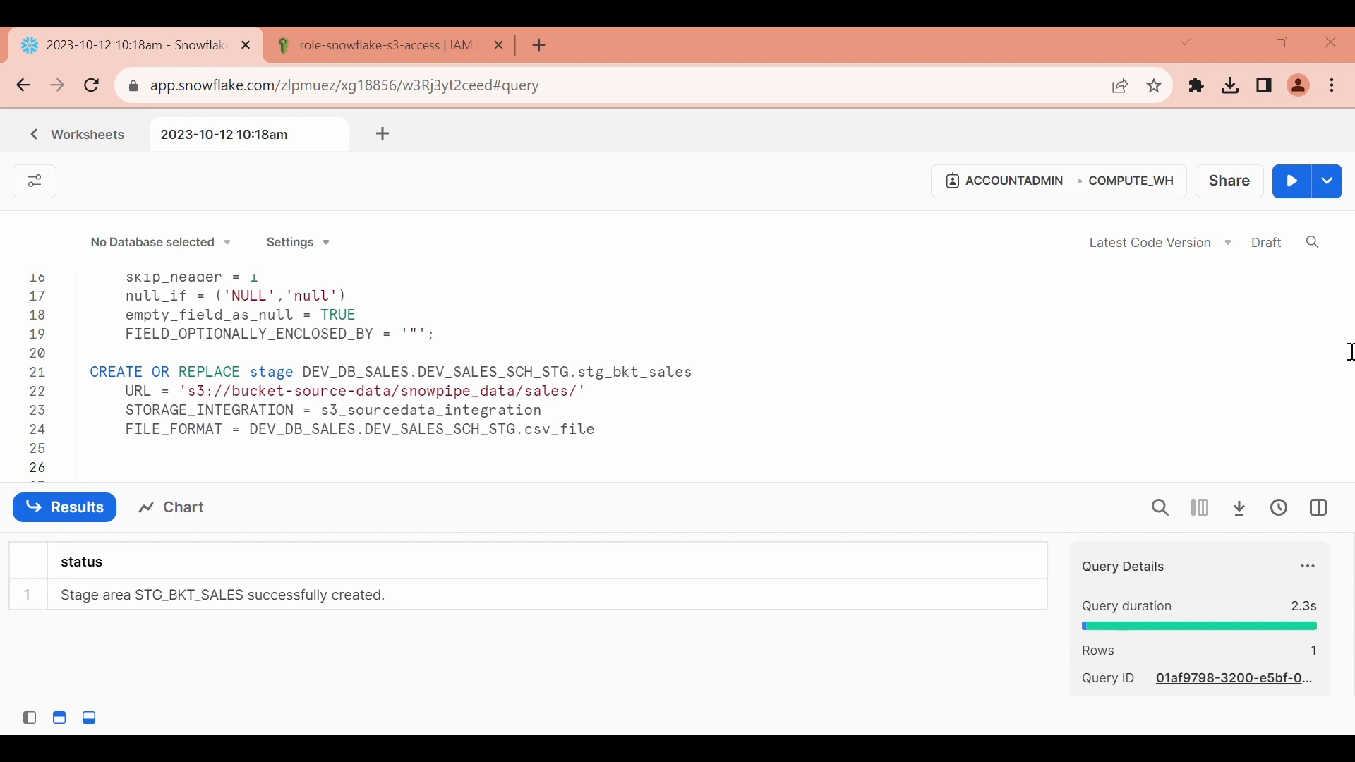
left_click(216, 457)
key("ctrl+v")
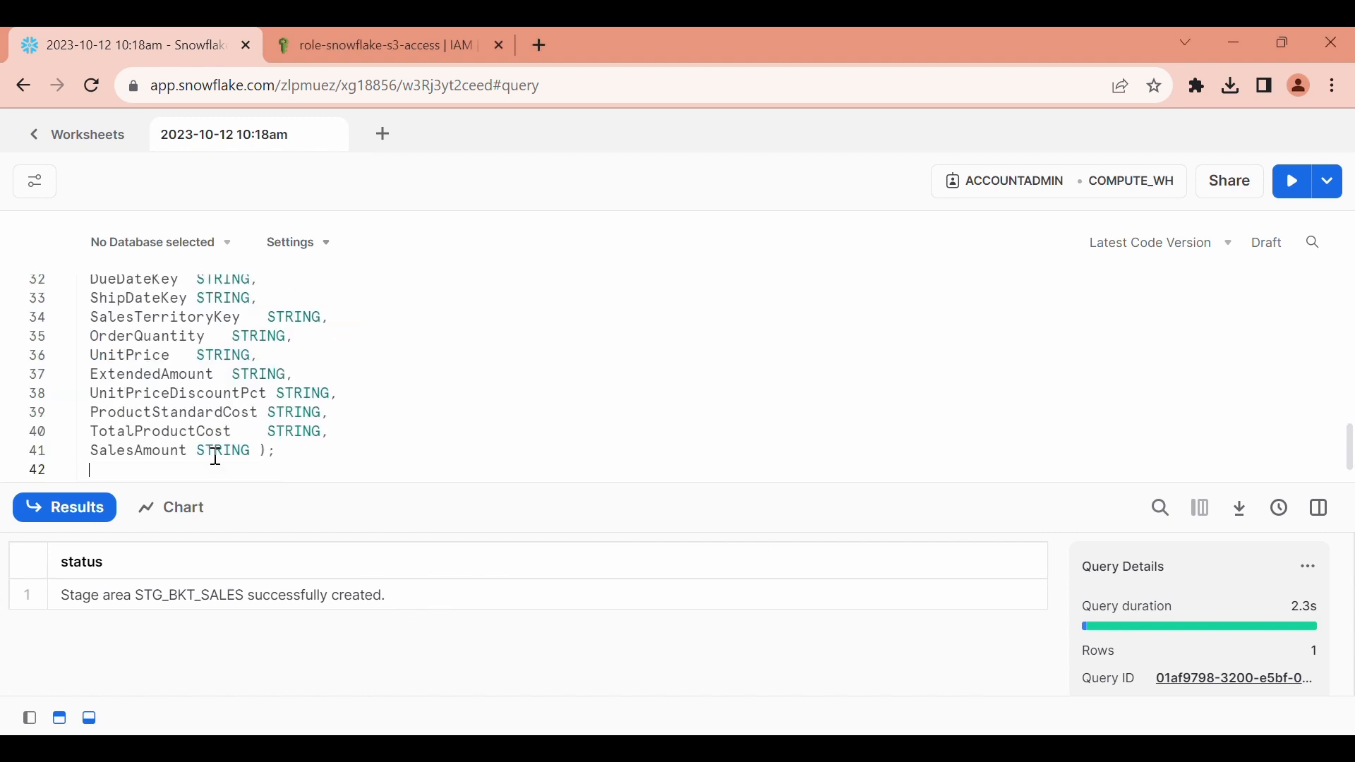
- Remove the indent before the create table statement, keeping one blank line above it, and enlarge the code area to show all its columns
scroll(581, 405, "up", 3)
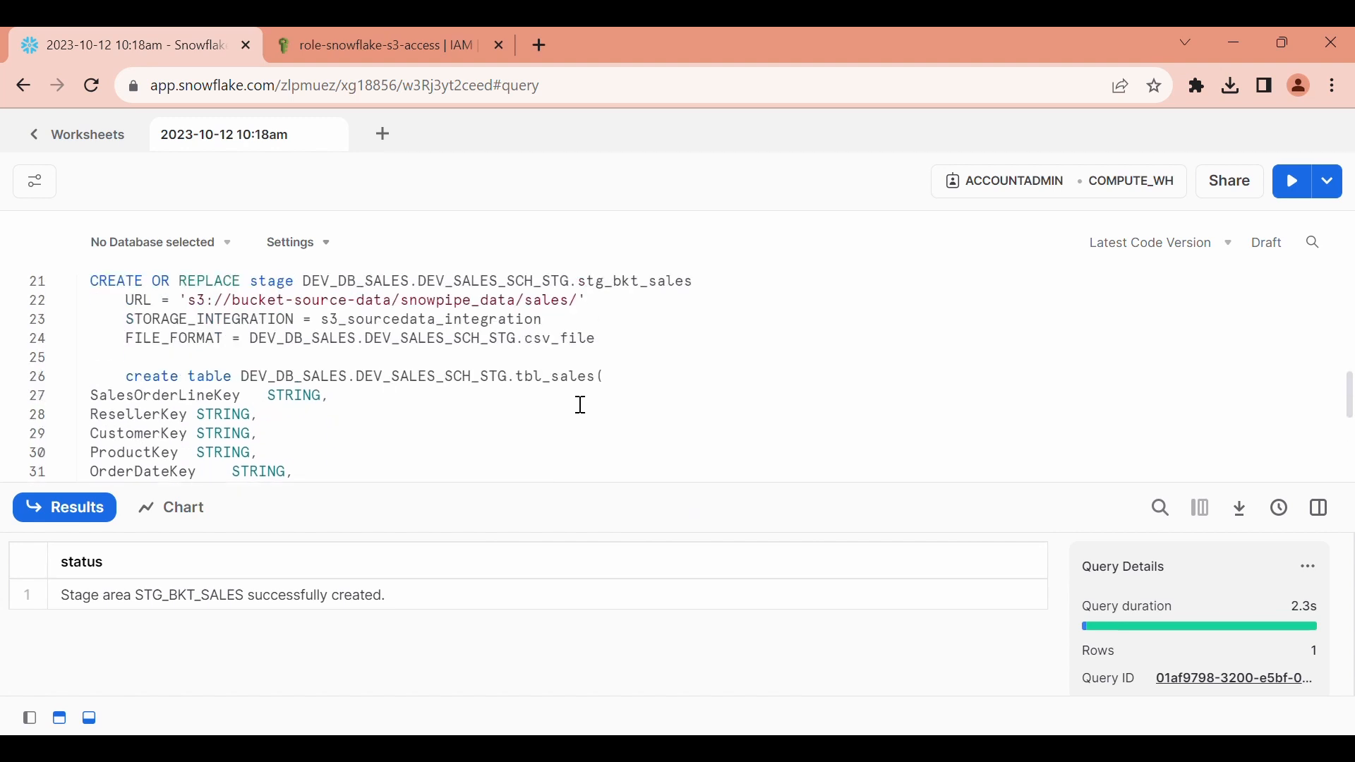
left_click(125, 374)
key("BackSpace")
key("BackSpace")
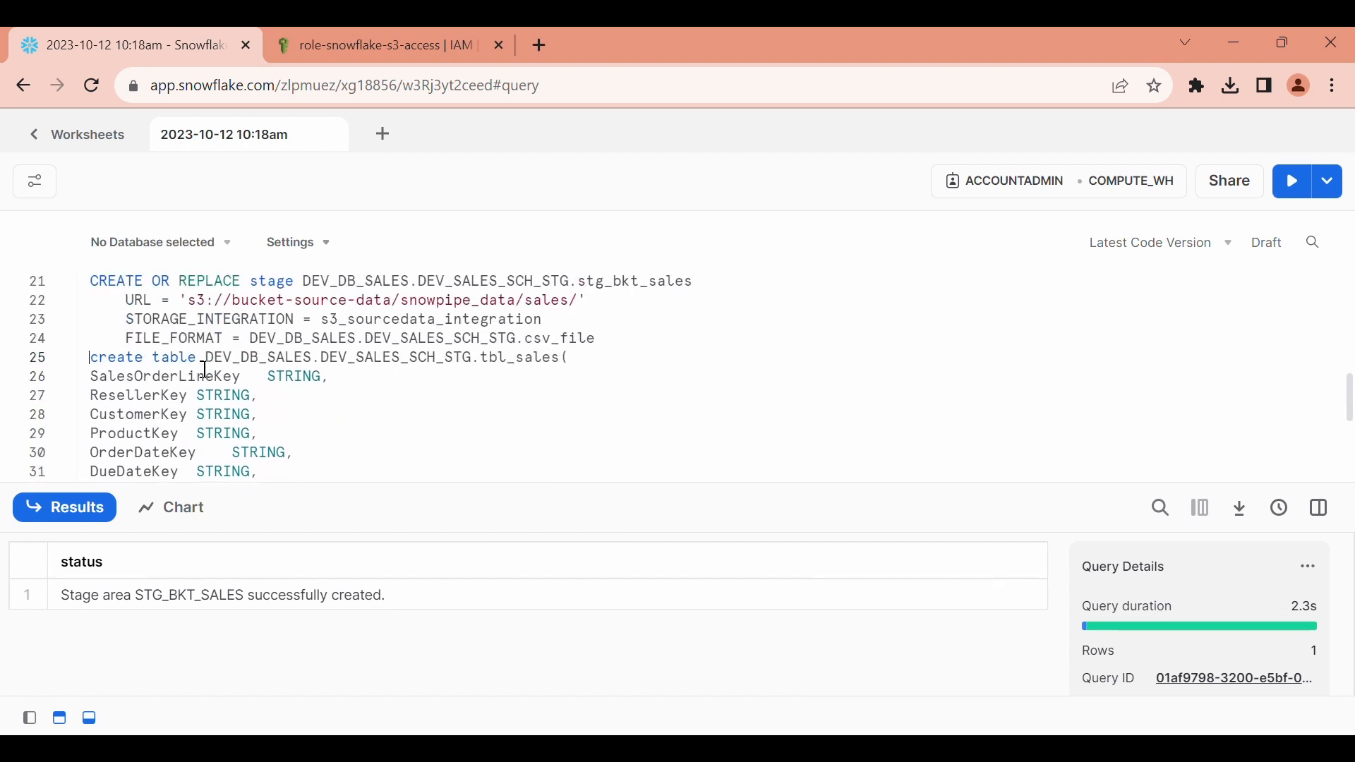
key("Return")
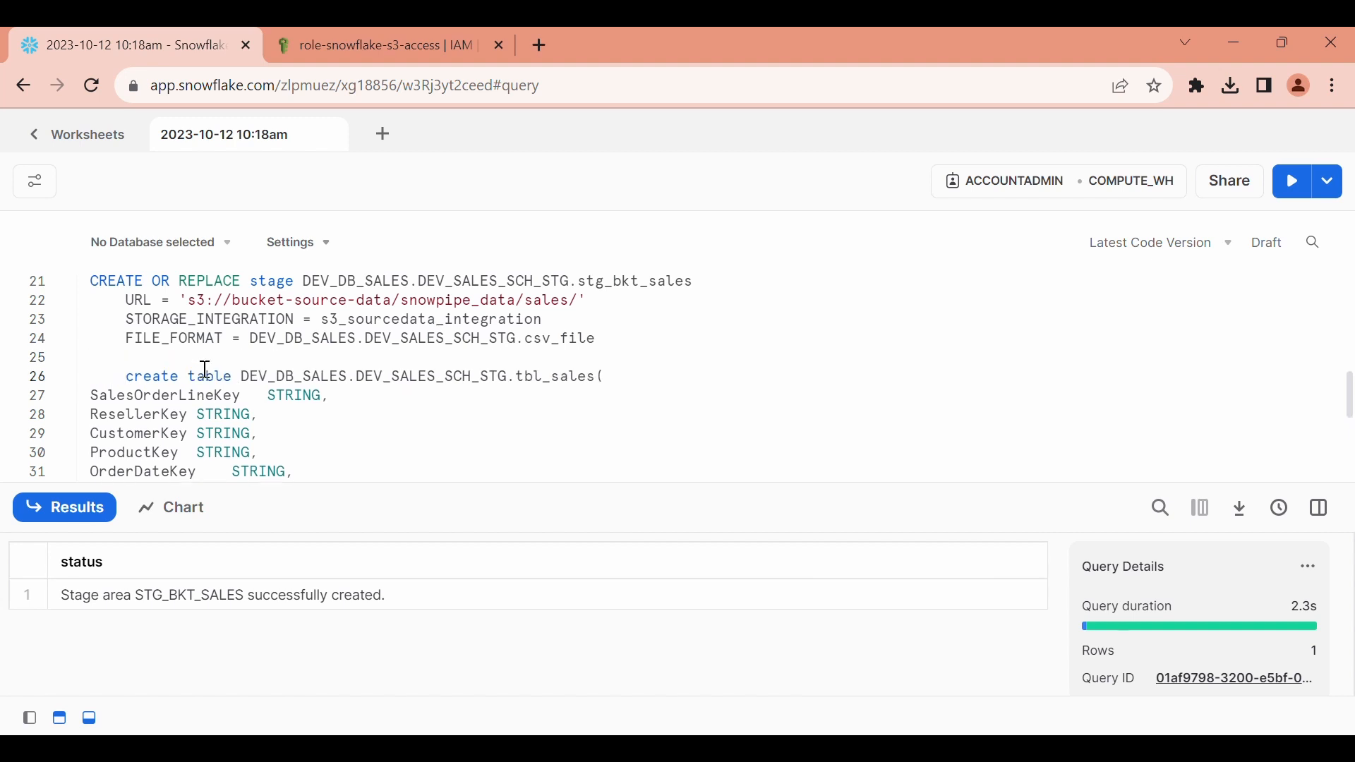
key("BackSpace")
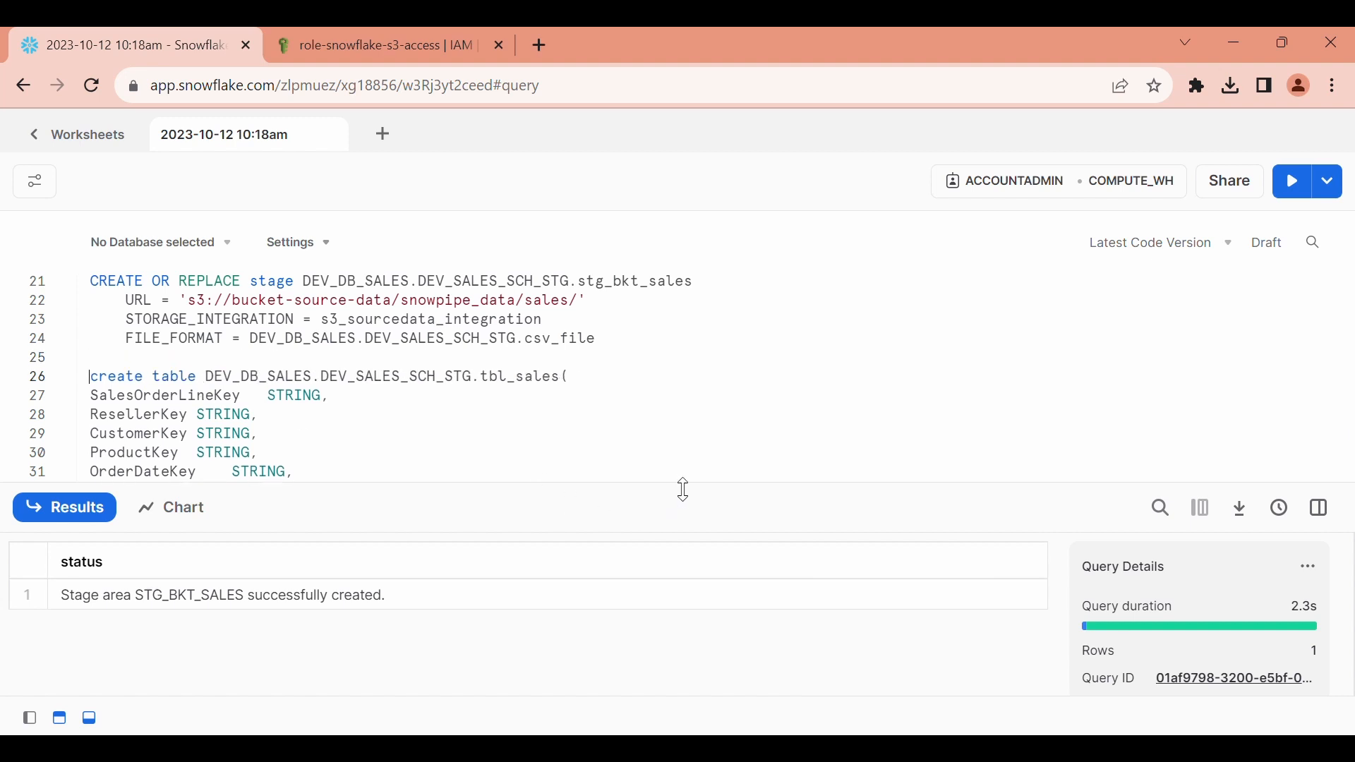
left_click_drag(690, 480, 682, 583)
scroll(588, 485, "down", 1)
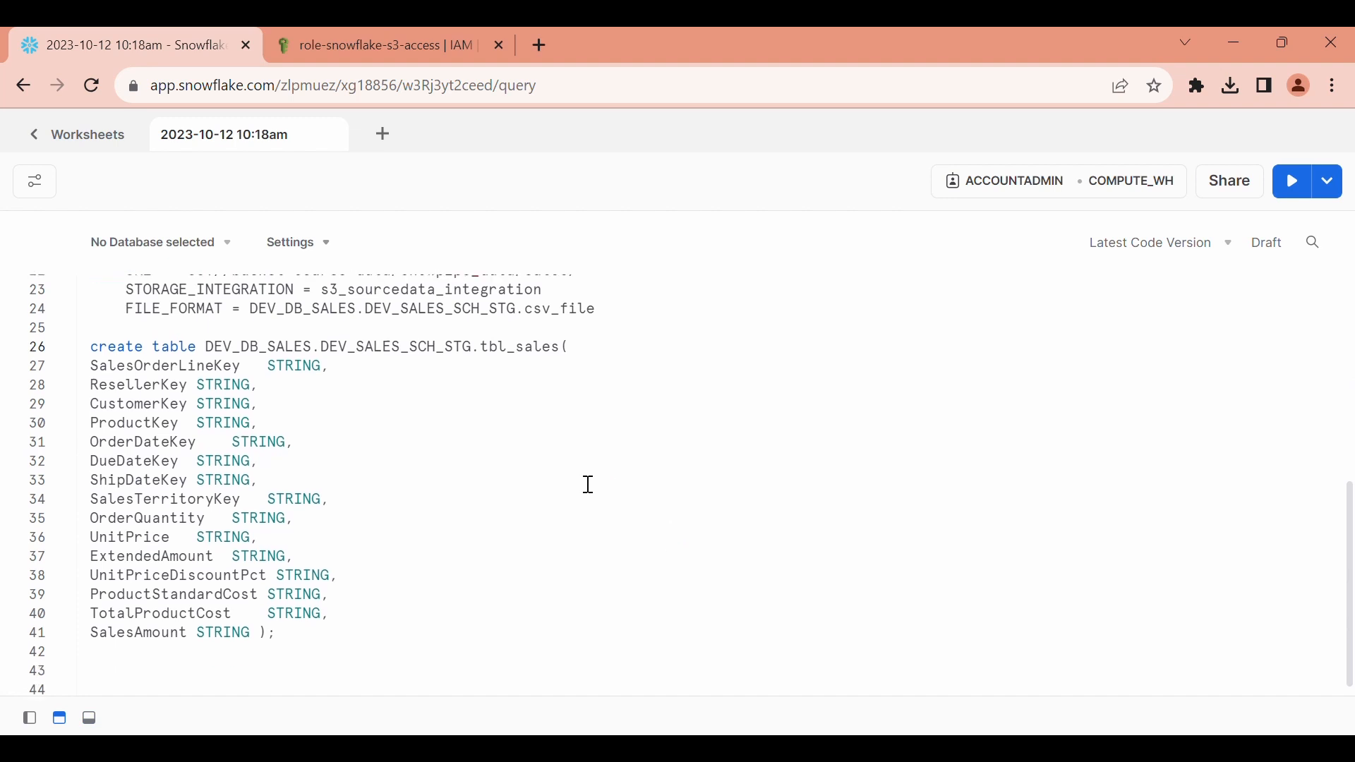
- Run only the create table statement for DEV_DB_SALES.DEV_SALES_SCH_STG.tbl_sales and place the cursor on the empty line below it
left_click_drag(92, 338, 291, 624)
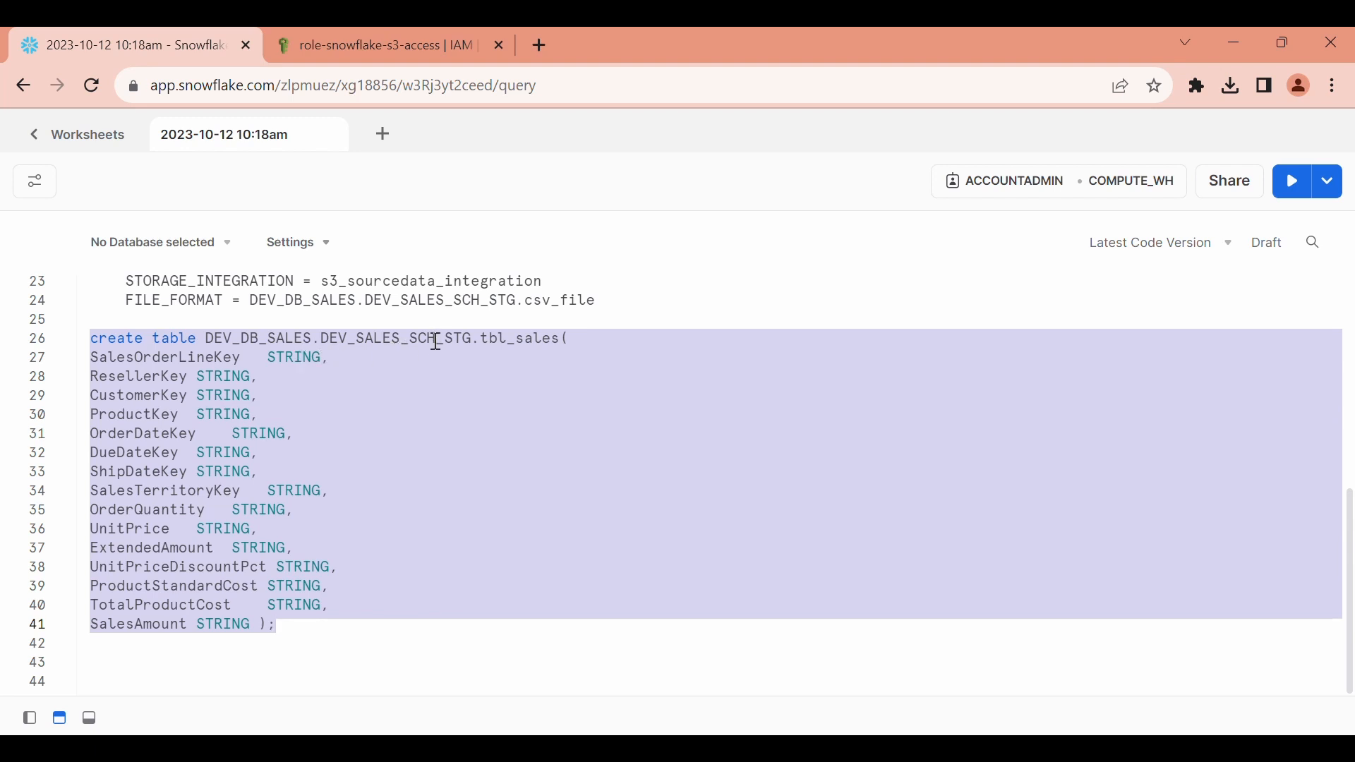
left_click(1296, 190)
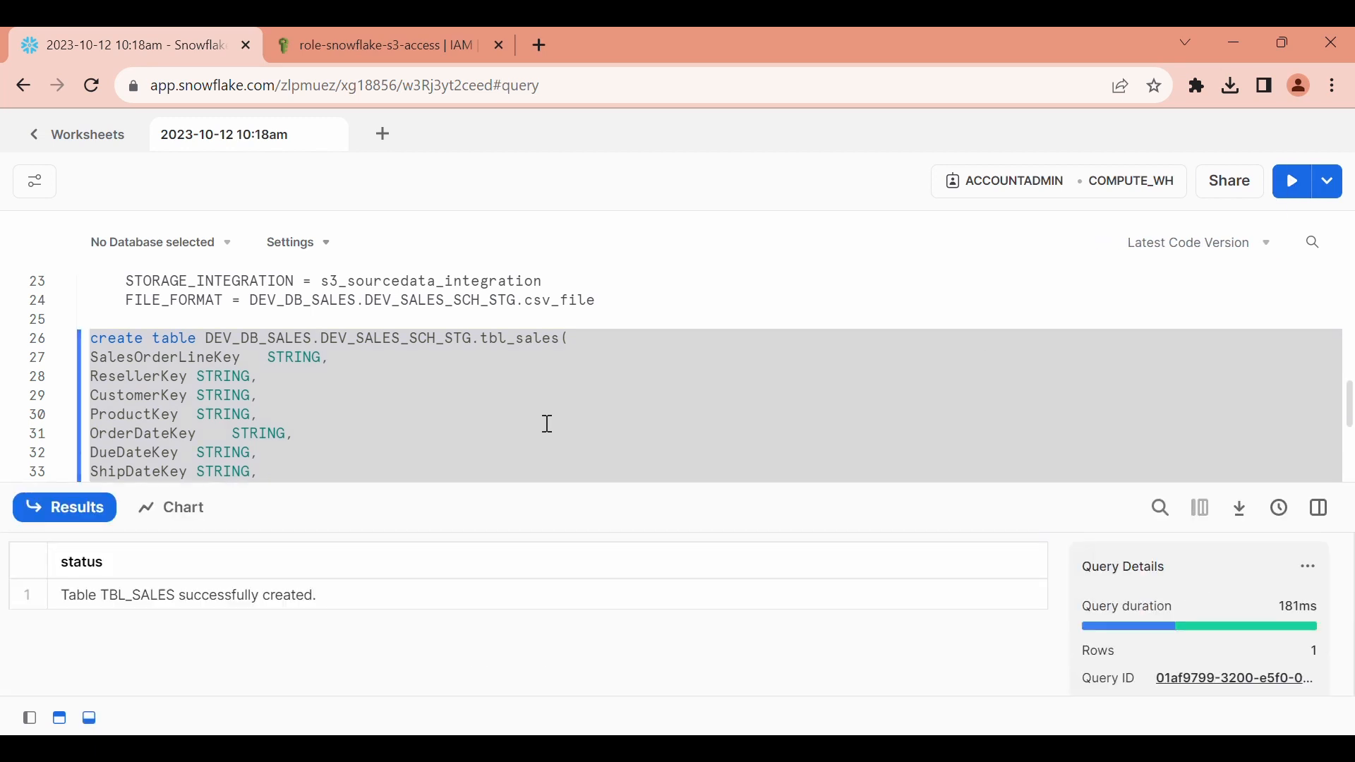
scroll(557, 404, "down", 3)
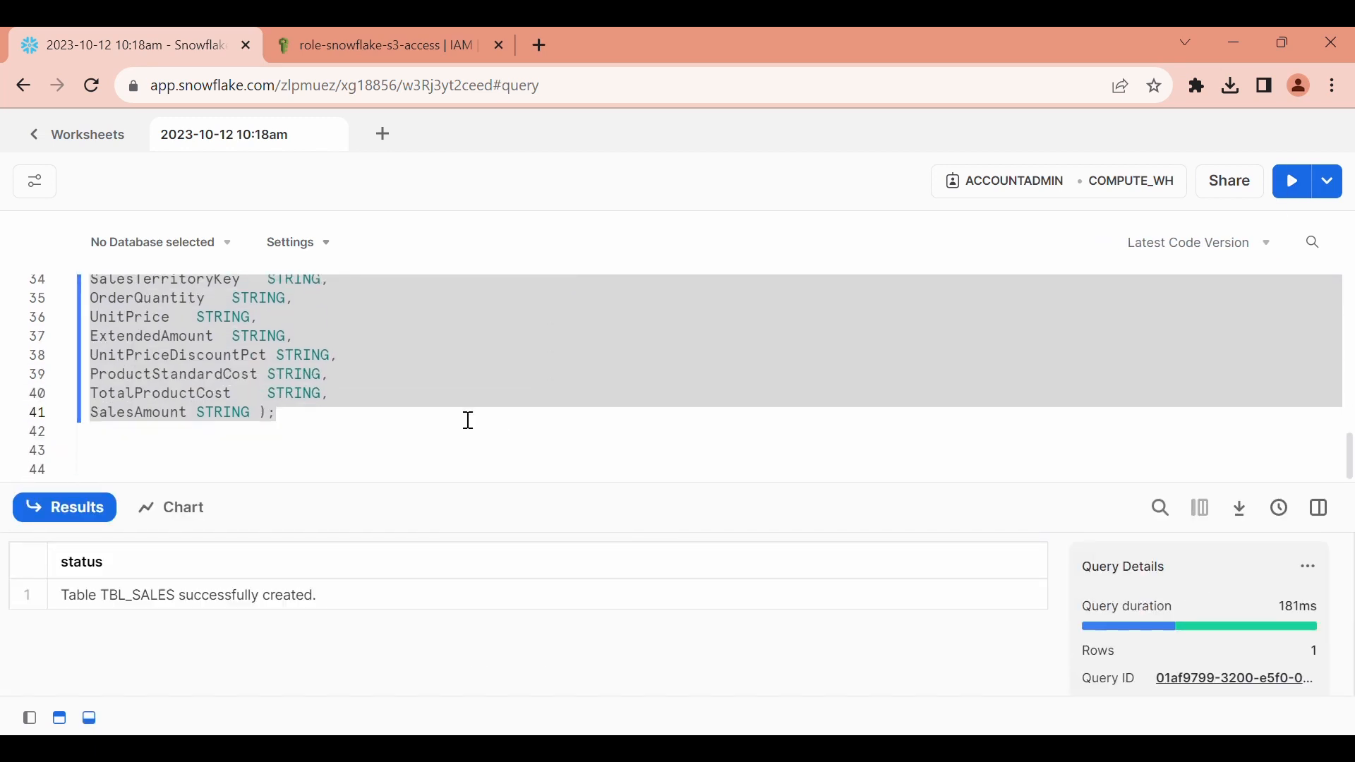
left_click(336, 438)
- Browse the databases to DEV_SALES_SCH_STG in DEV_DB_SALES, refresh the object tree and view the data preview of the TBL_SALES table
left_click(36, 136)
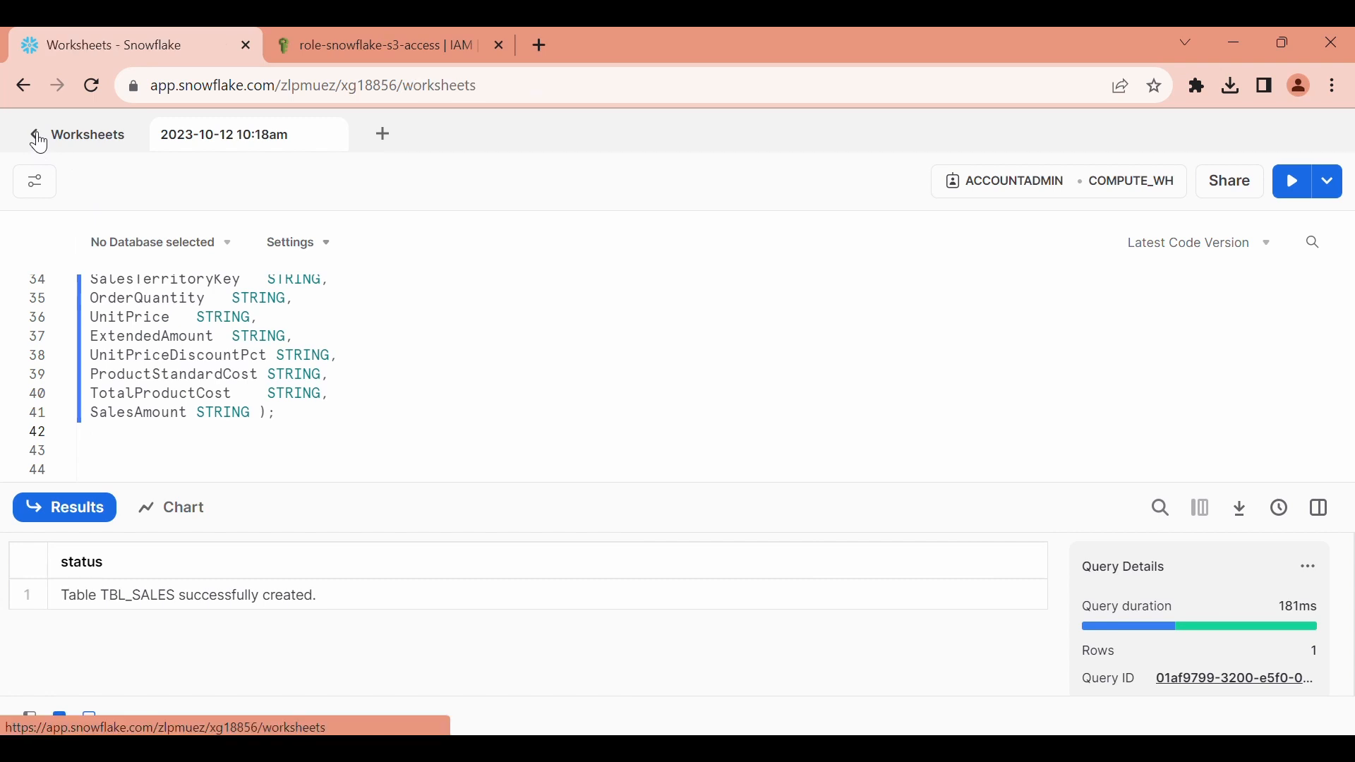
left_click(102, 425)
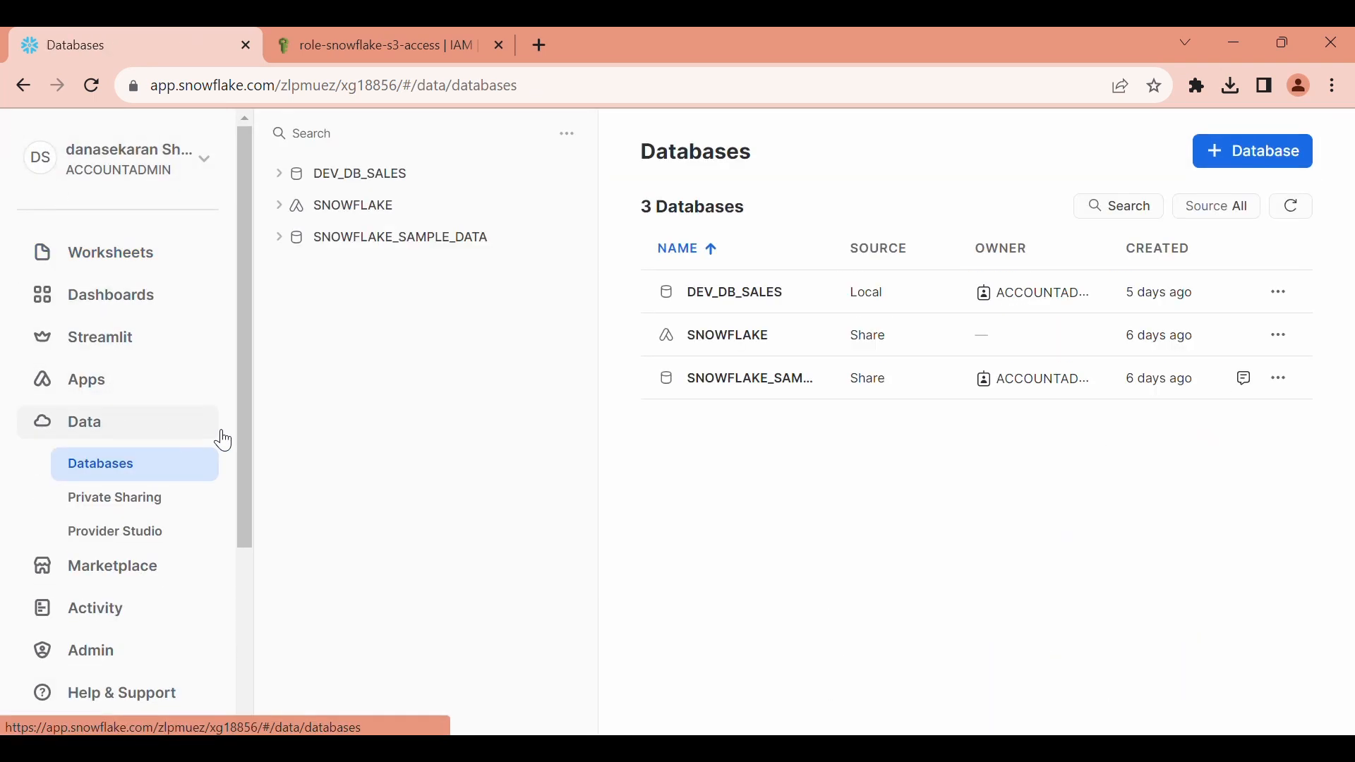
left_click(353, 176)
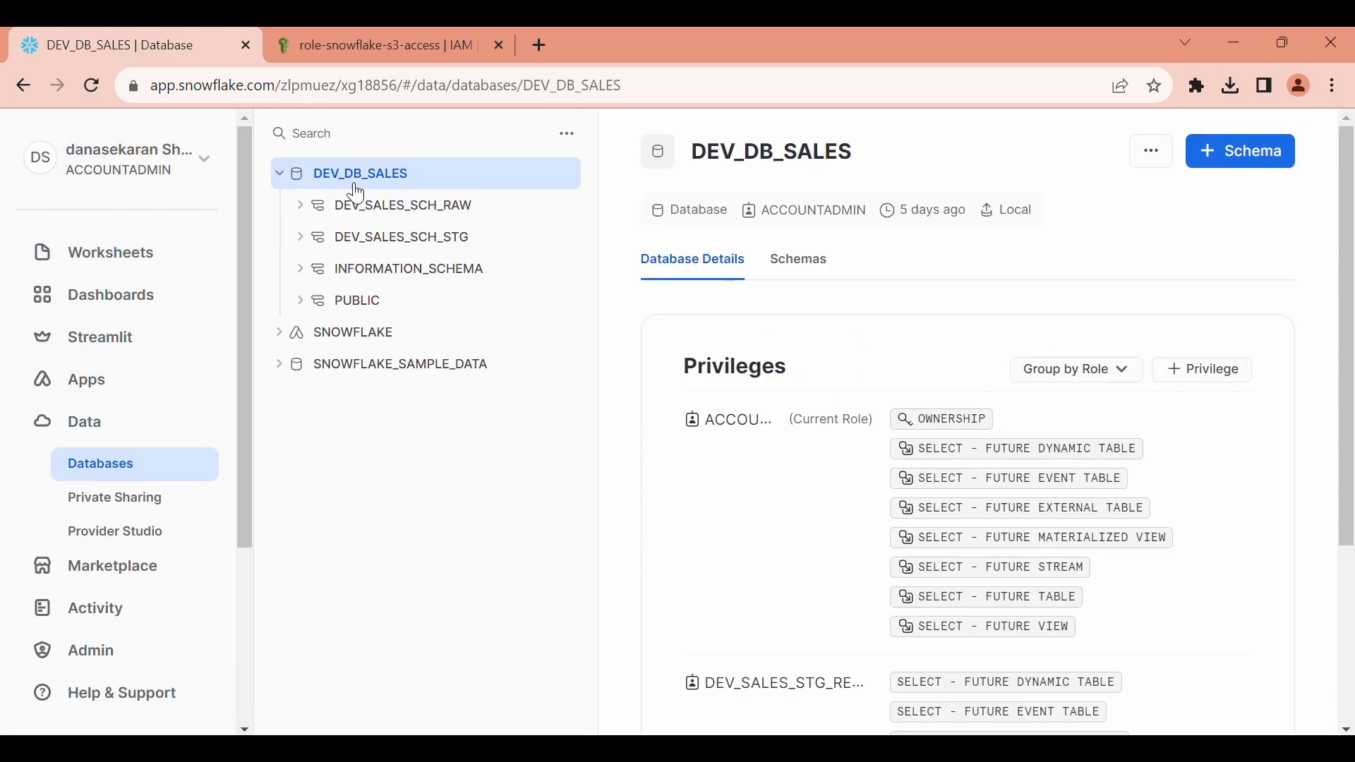
left_click(388, 237)
left_click(568, 134)
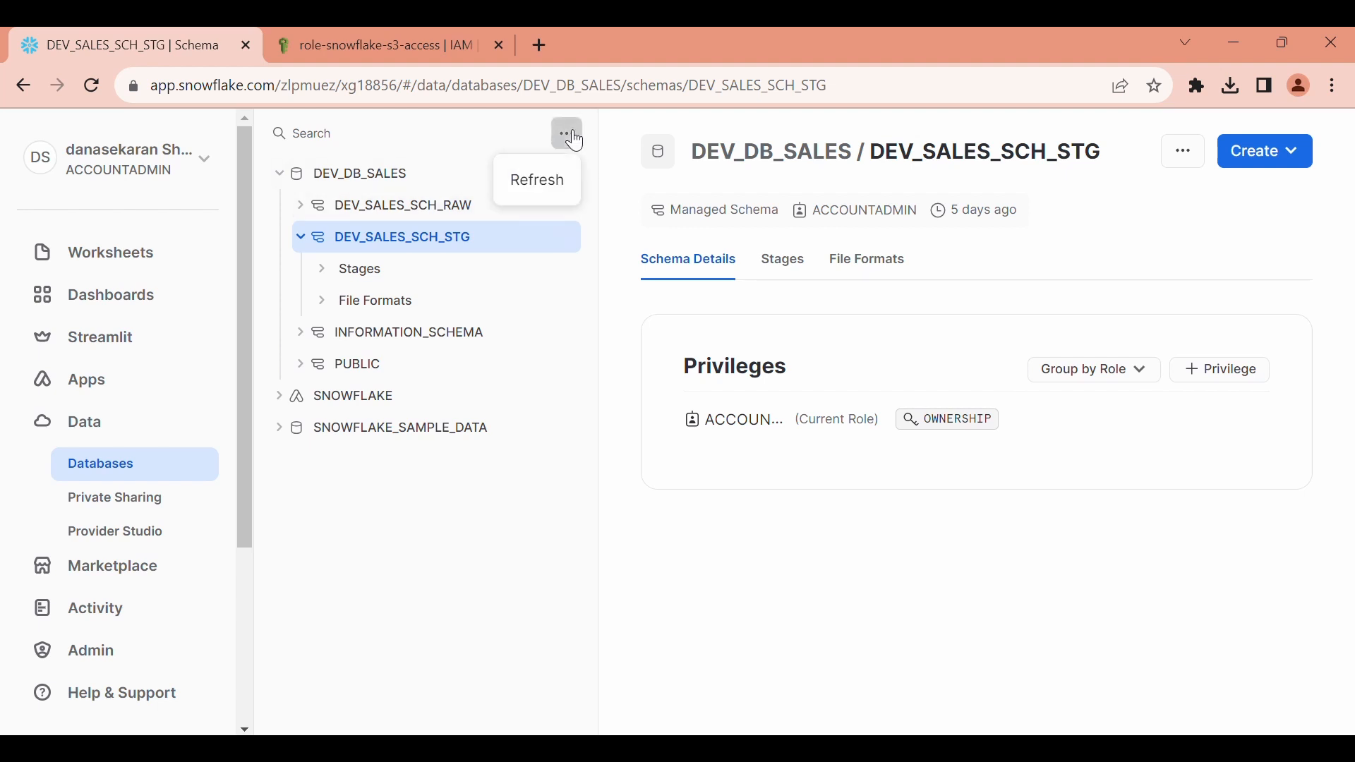
left_click(534, 204)
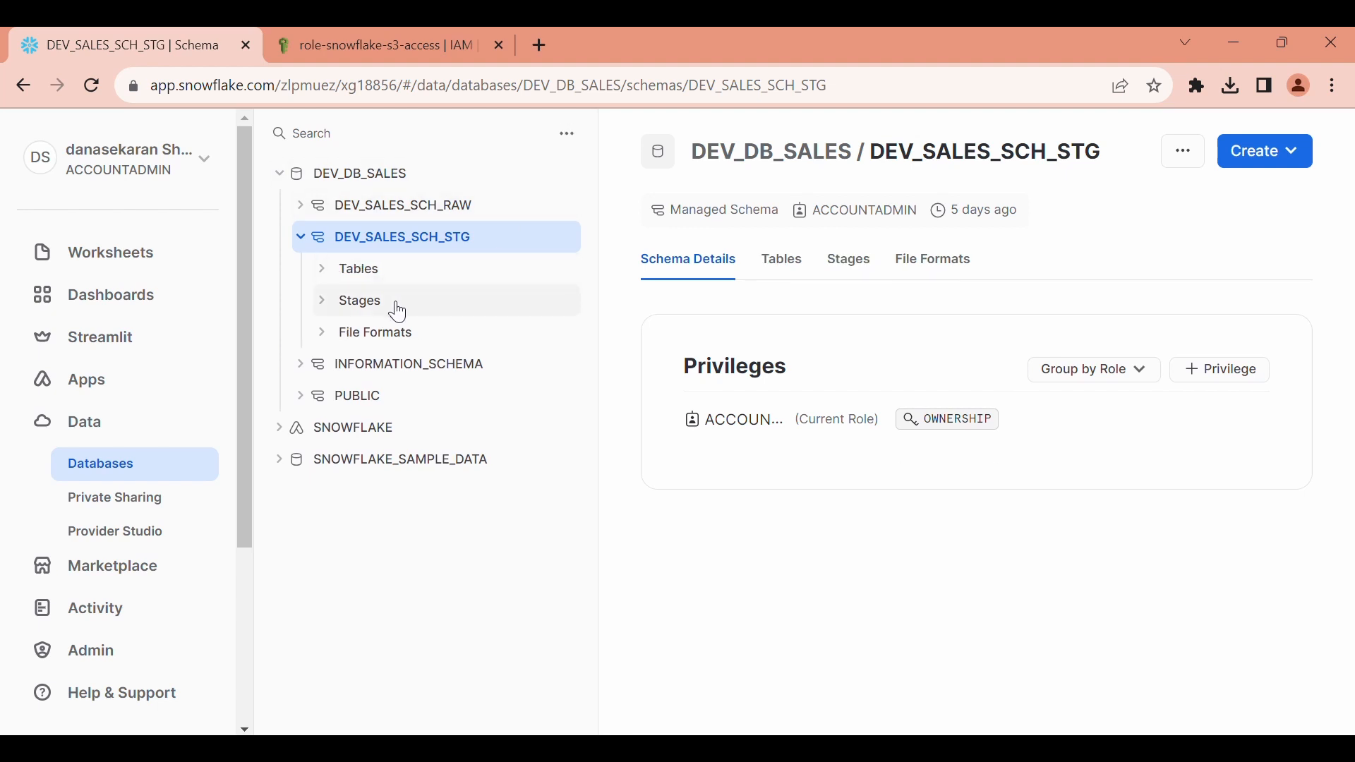
left_click(374, 276)
left_click(386, 298)
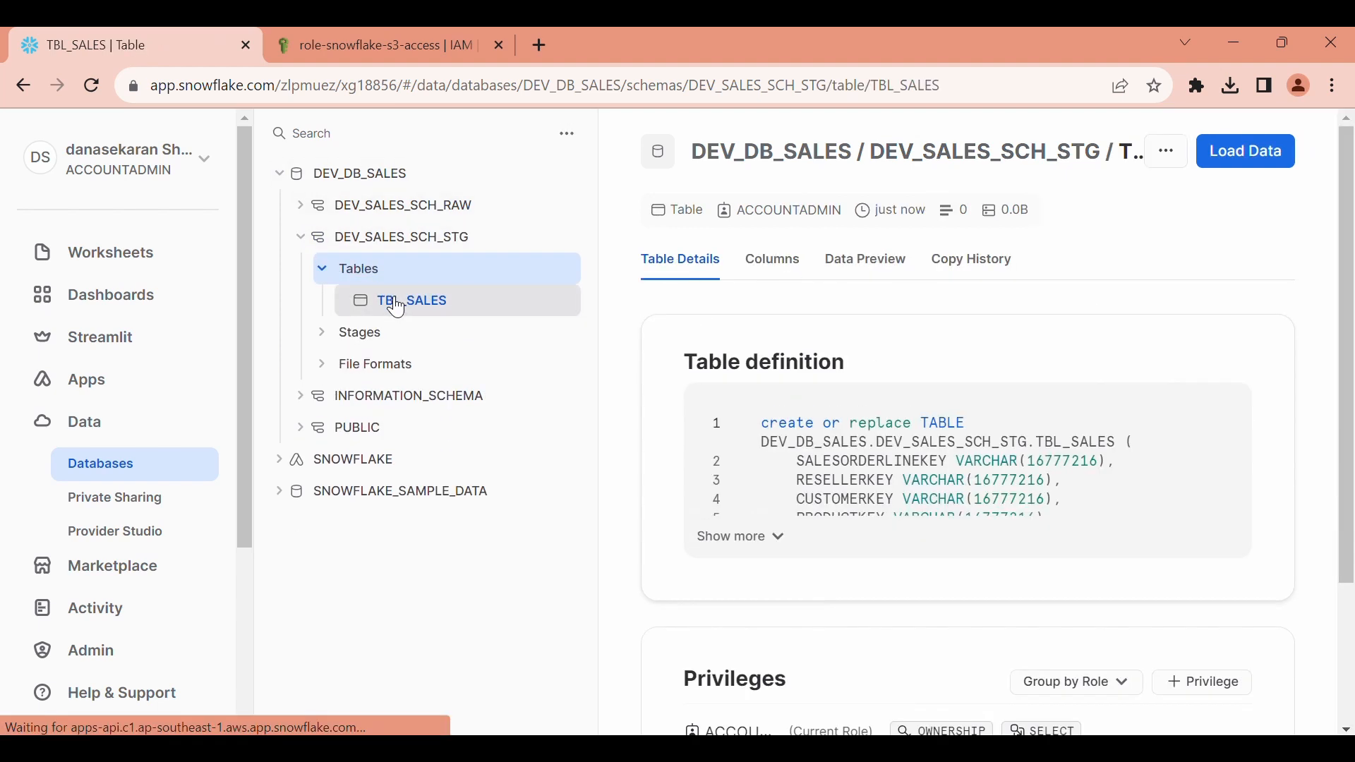
left_click(865, 266)
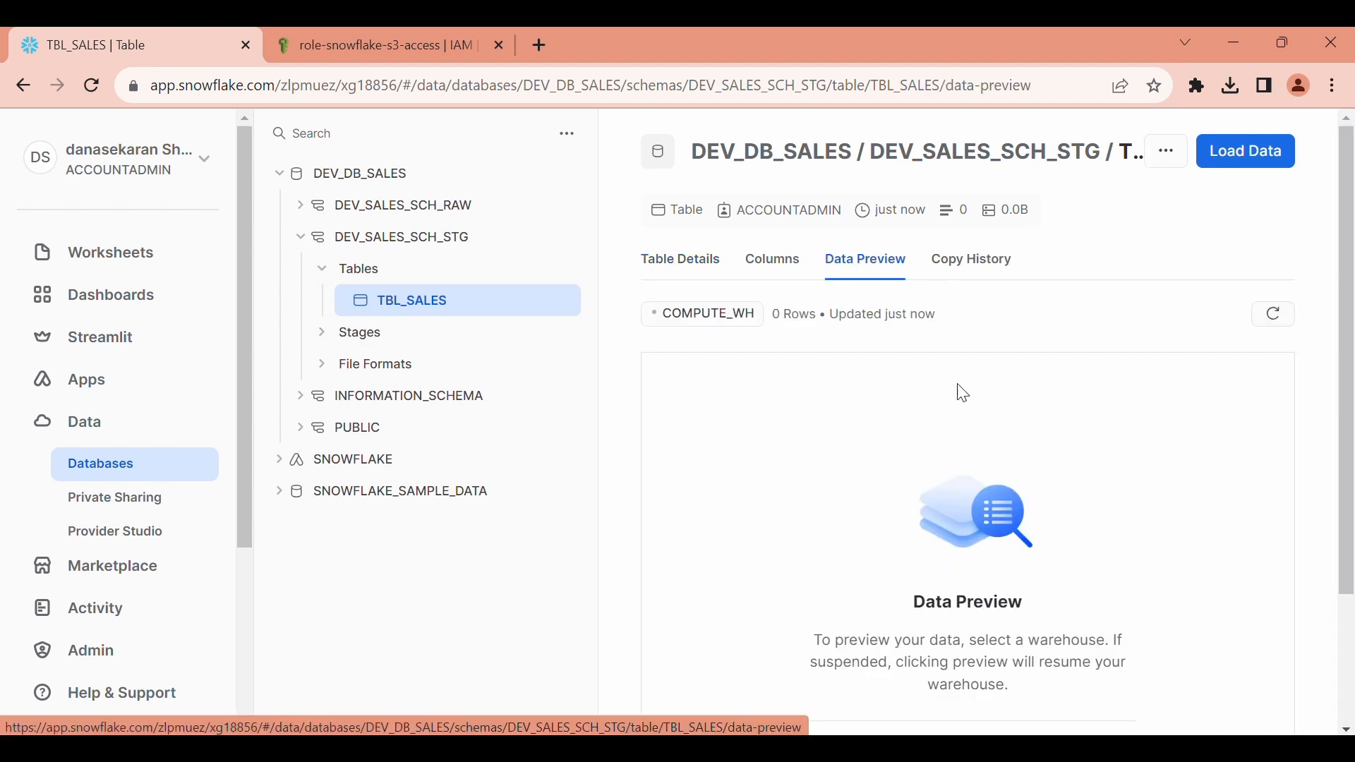
left_click(107, 253)
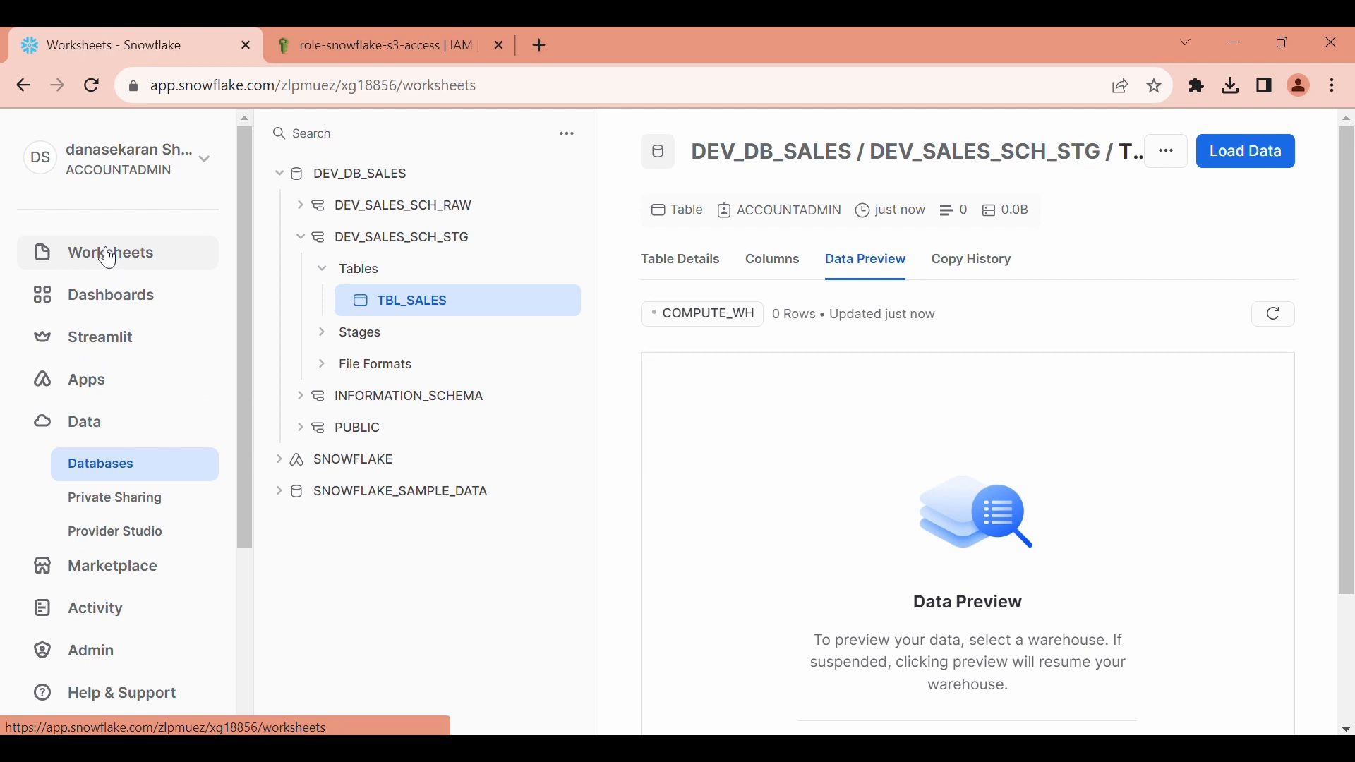
left_click(385, 314)
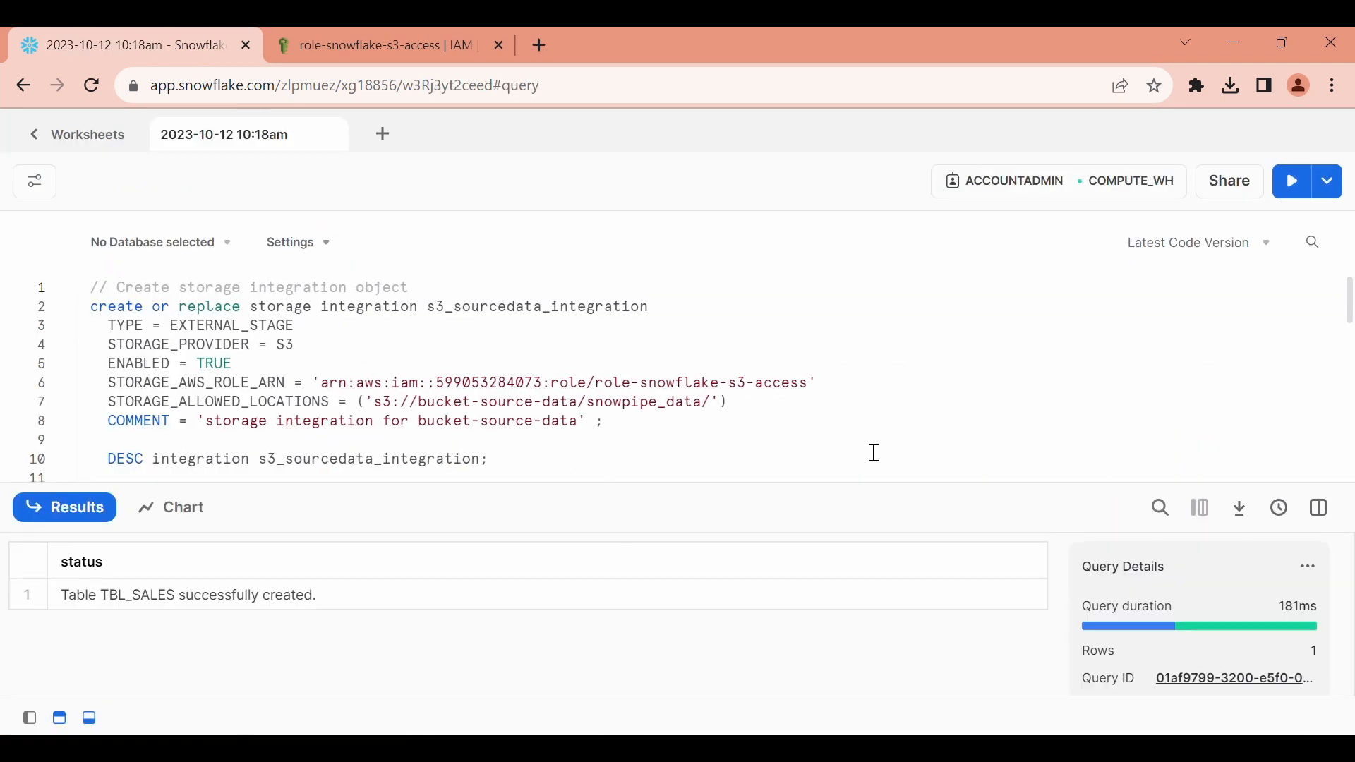
scroll(871, 451, "down", 10)
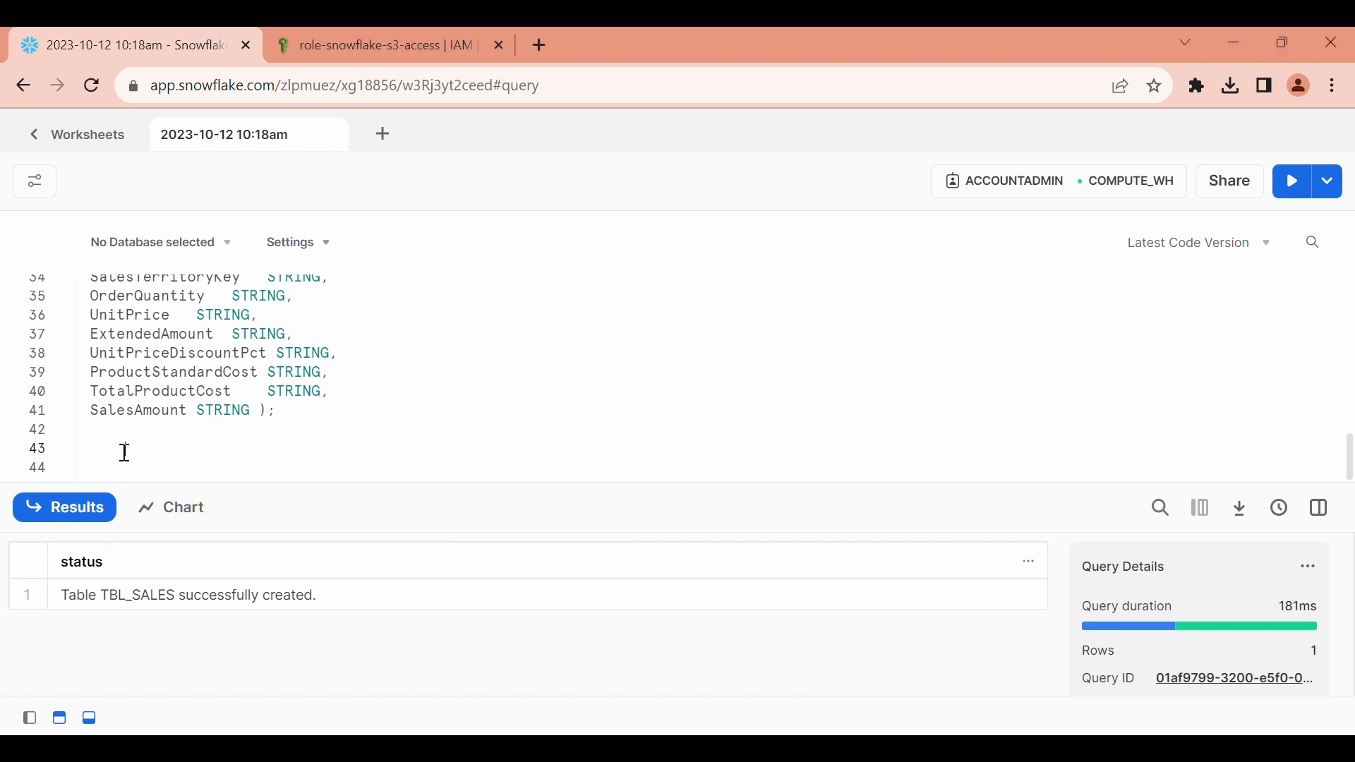
type("COPY INTO DEV_DB_SALES.DEV_SALES_SCH_STG.tbl_sales FROM @DEV_DB_SALES.DEV_SALES_SCH_STG.bkt_sales;")
- Check the names in the COPY INTO statement, replace bkt_sales with stg_bkt_sales copied from the stage definition, and select the whole statement
double_click(206, 449)
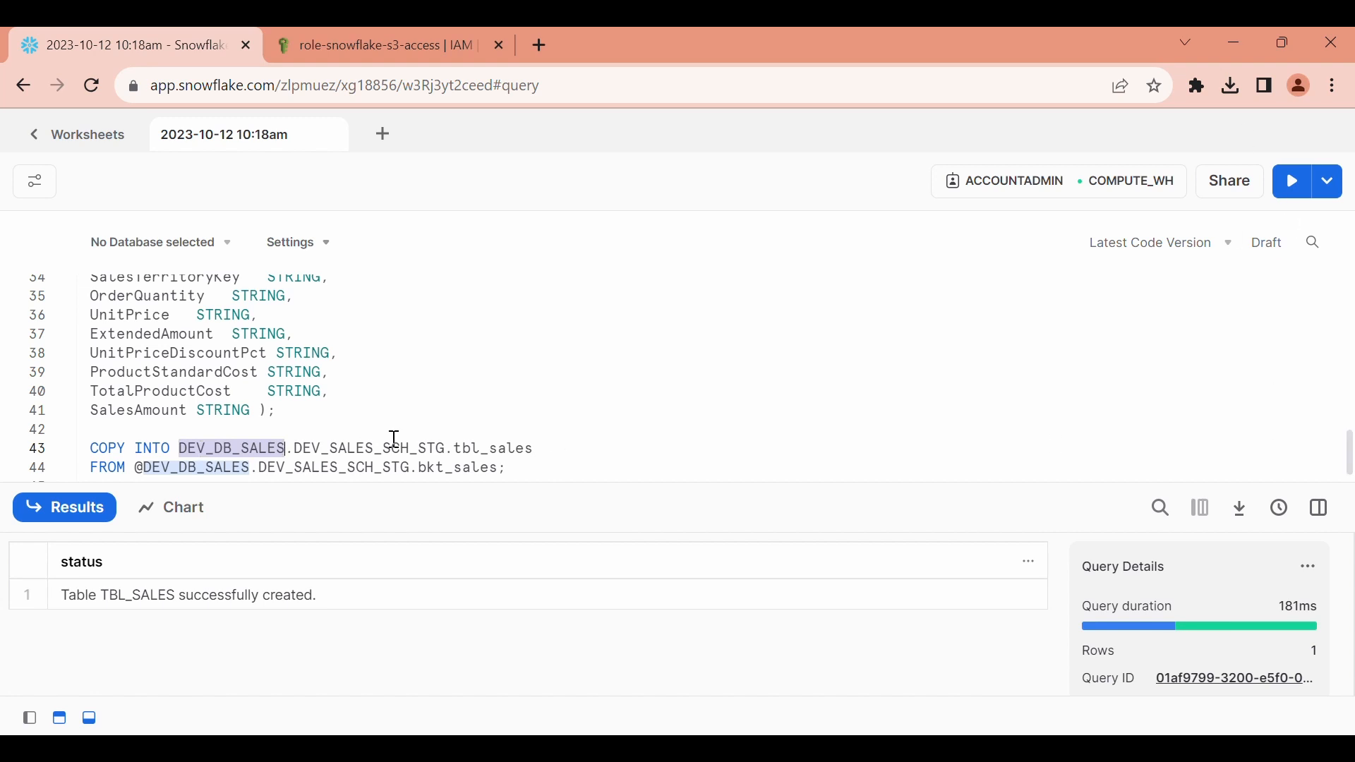
double_click(455, 469)
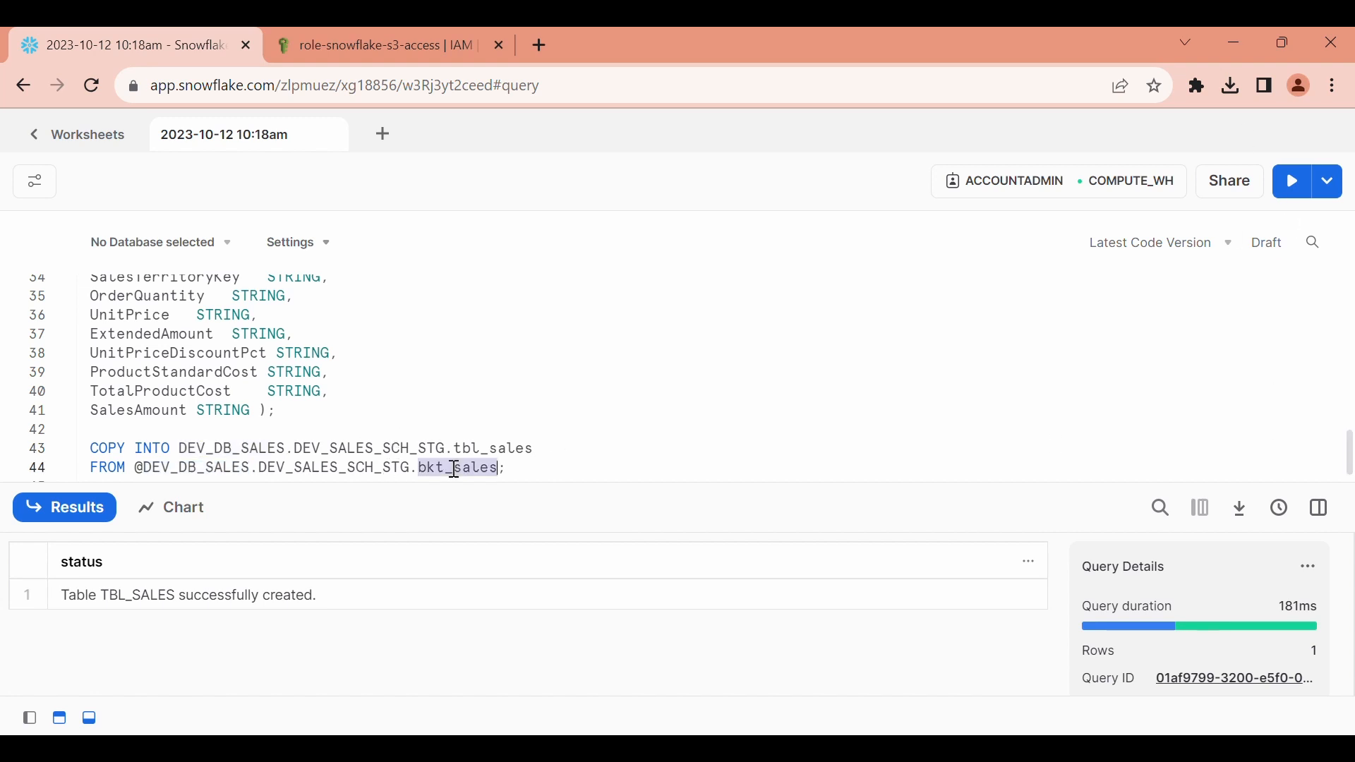
double_click(486, 450)
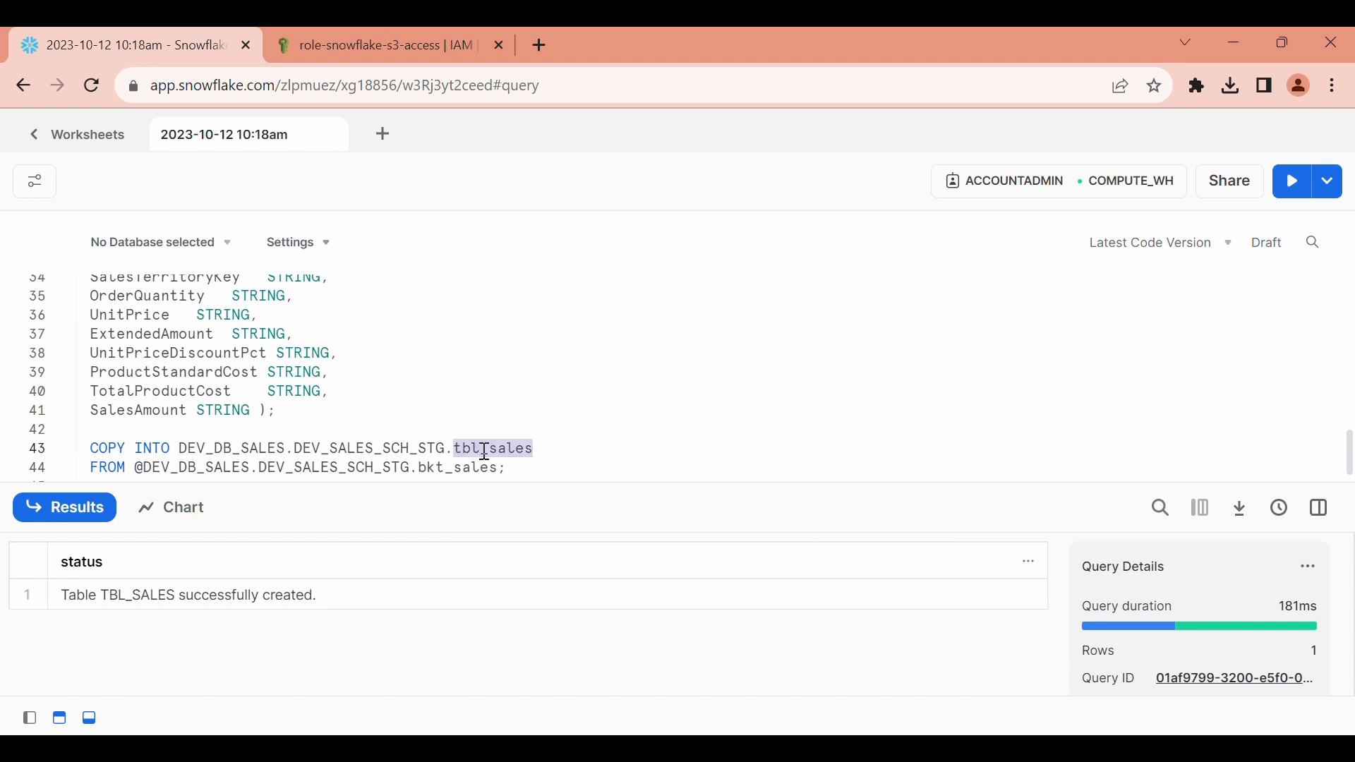
double_click(452, 467)
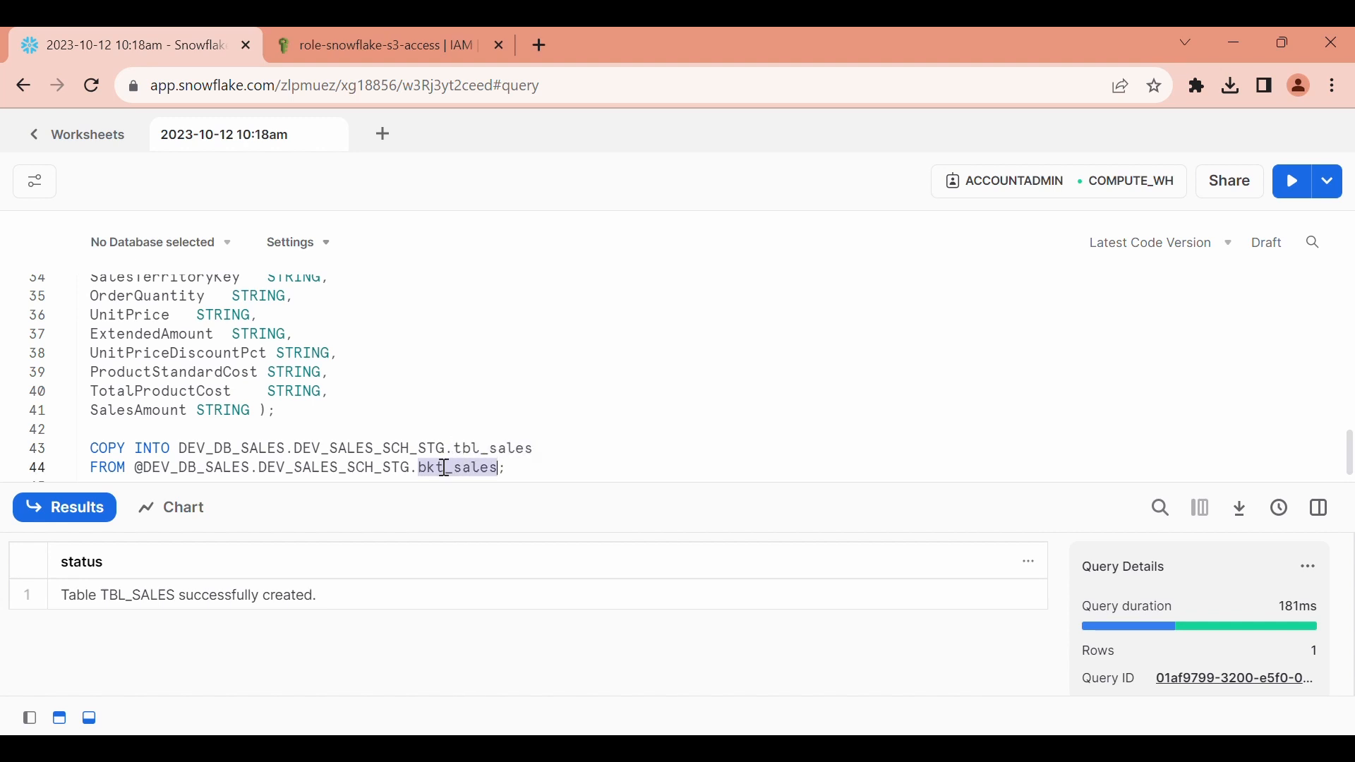
double_click(485, 450)
scroll(486, 455, "up", 5)
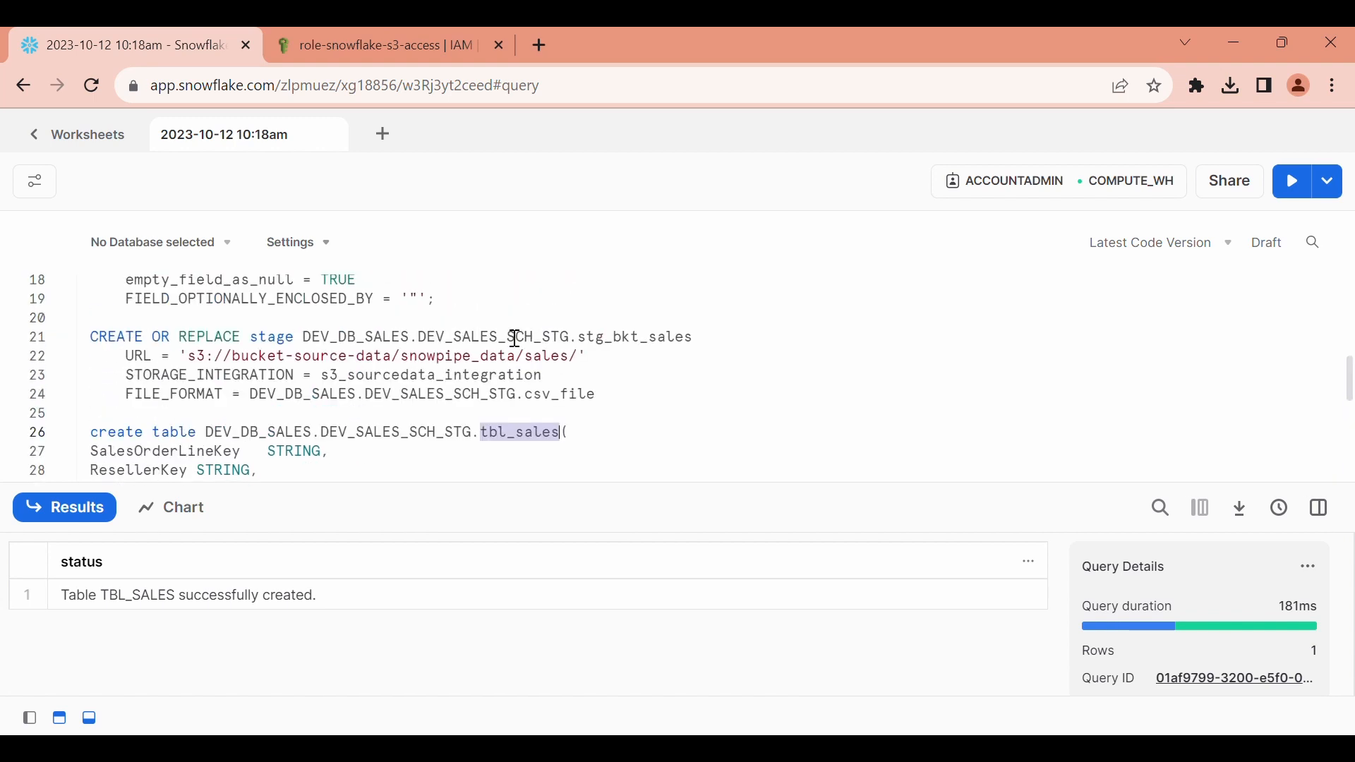
double_click(611, 347)
key("ctrl+c")
scroll(642, 402, "down", 5)
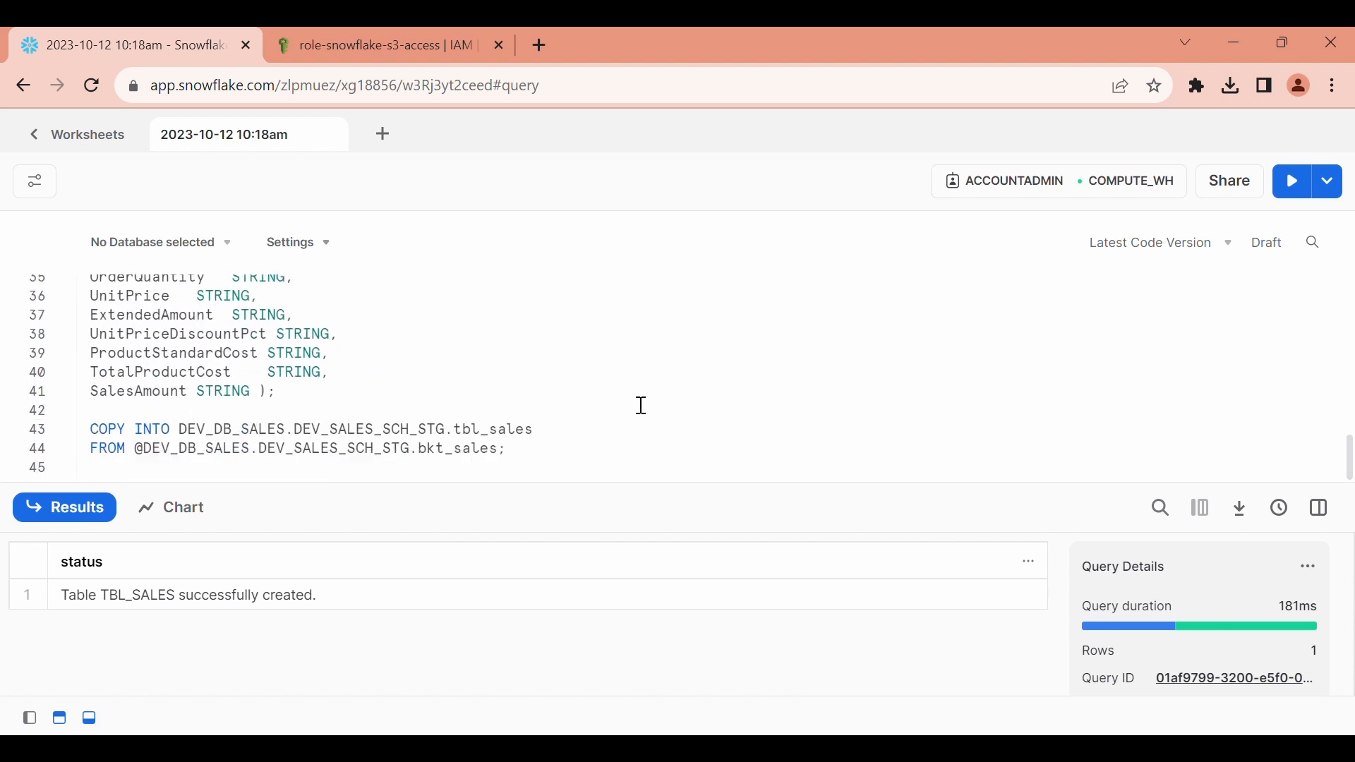
double_click(449, 451)
key("ctrl+v")
left_click_drag(561, 453, 38, 434)
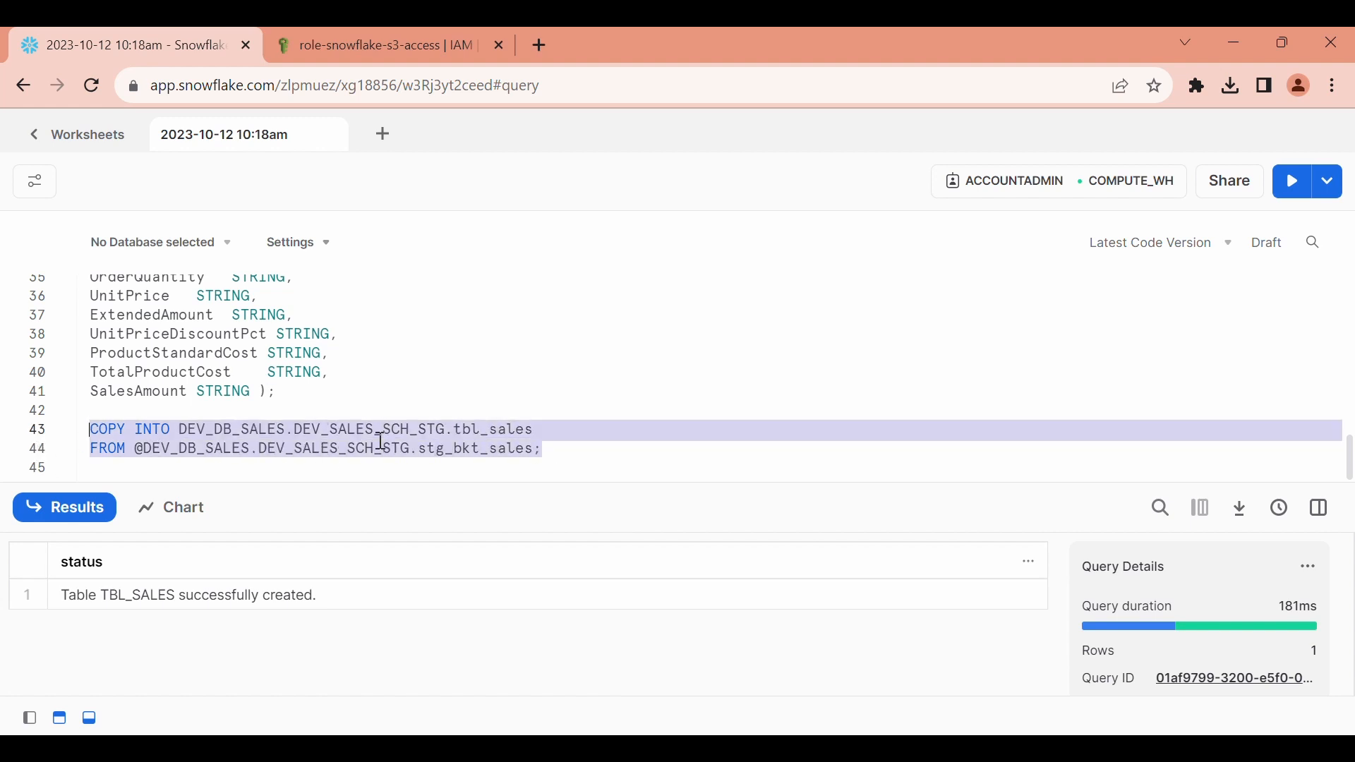
- Switch to the AWS console, open S3 and go to the snowpipe_data/sales/ folder in bucket-source-data
left_click(383, 34)
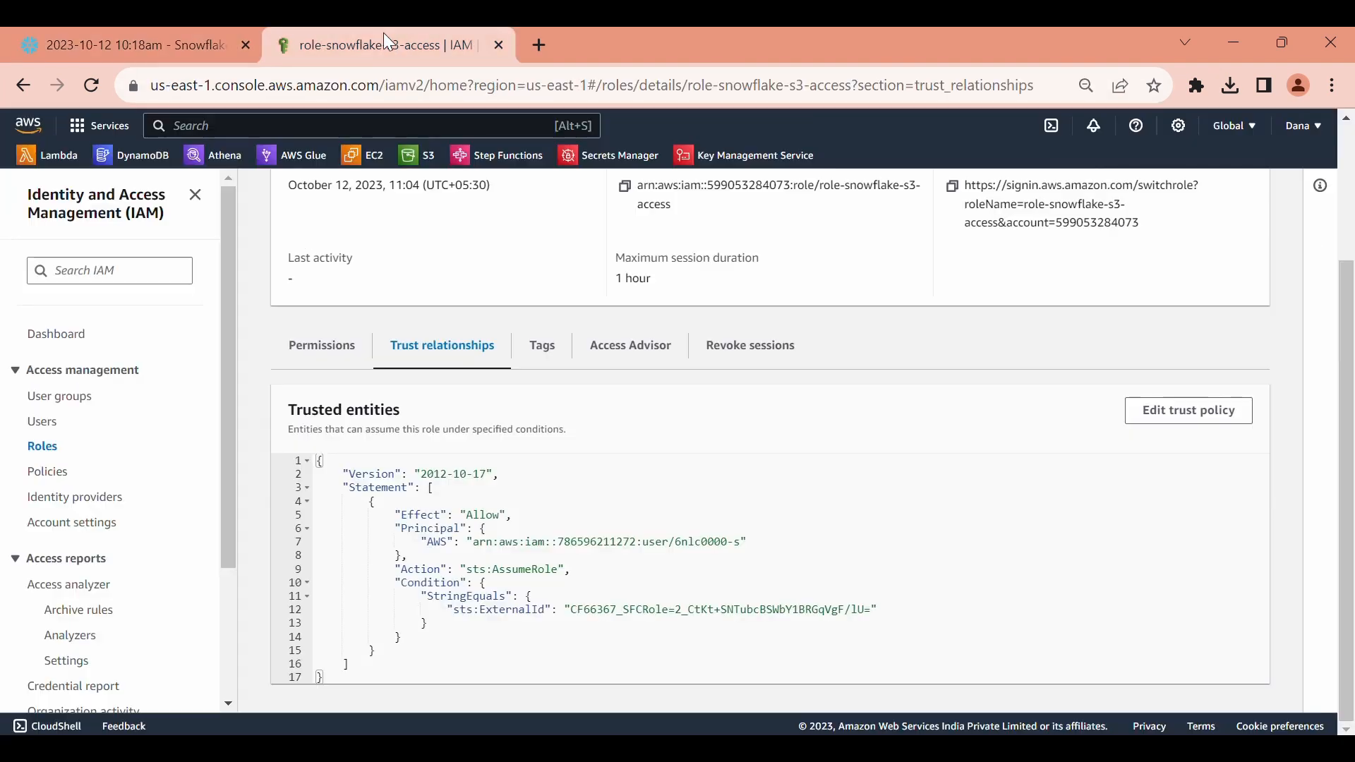
left_click(431, 165)
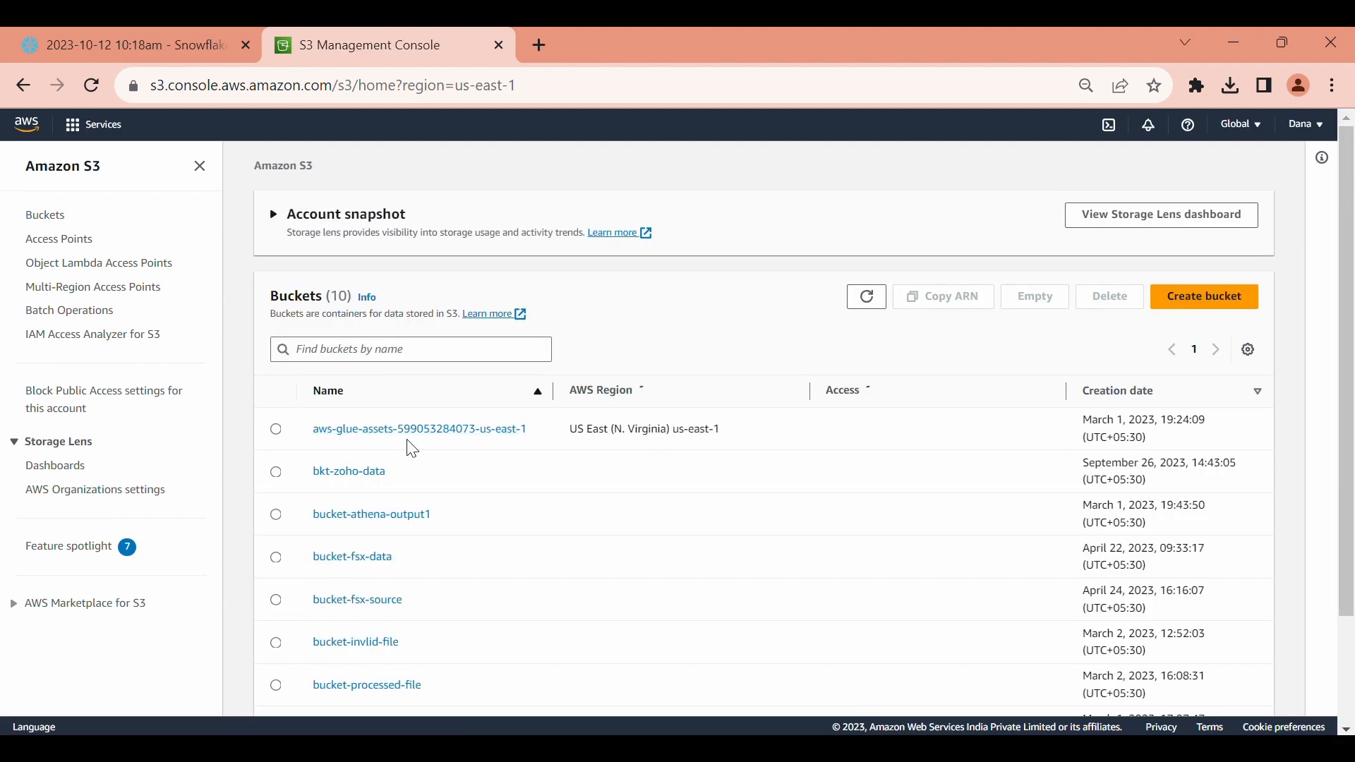
scroll(413, 452, "down", 2)
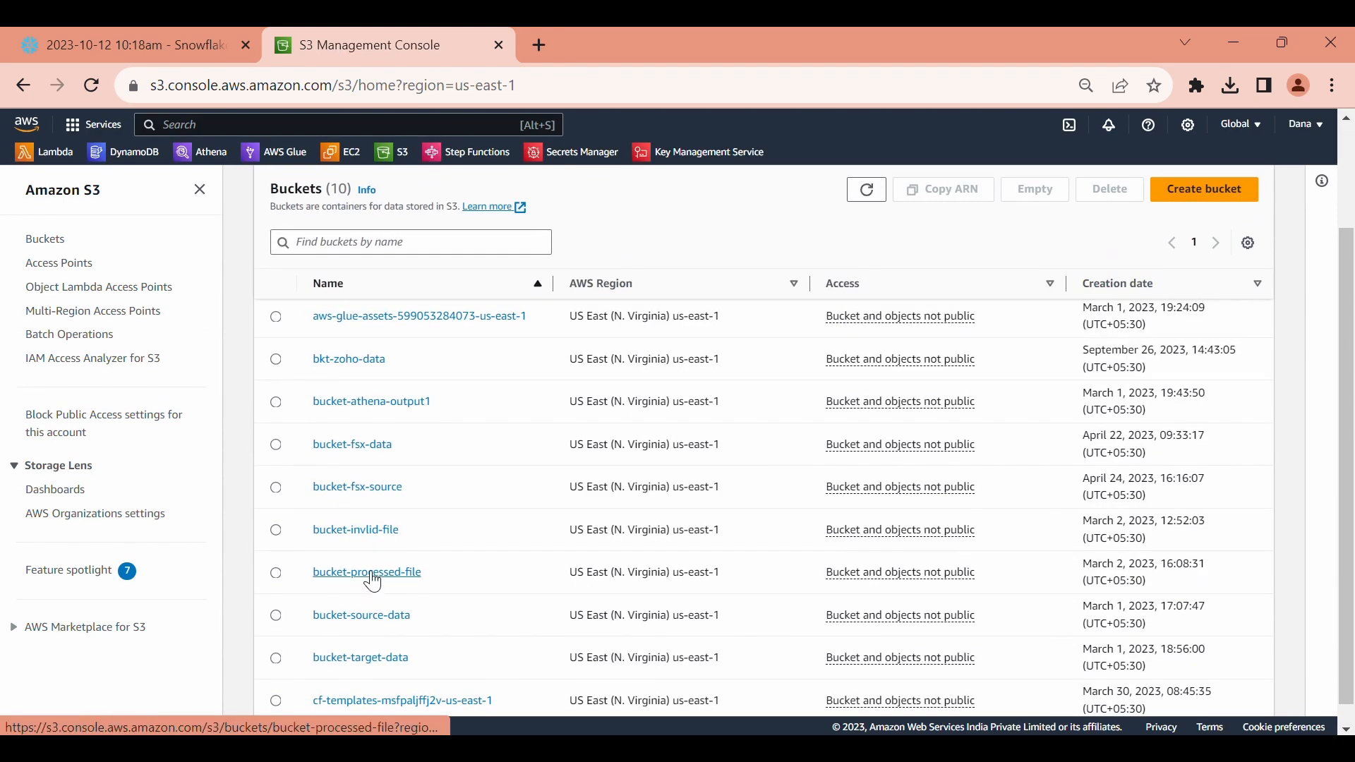
left_click(369, 574)
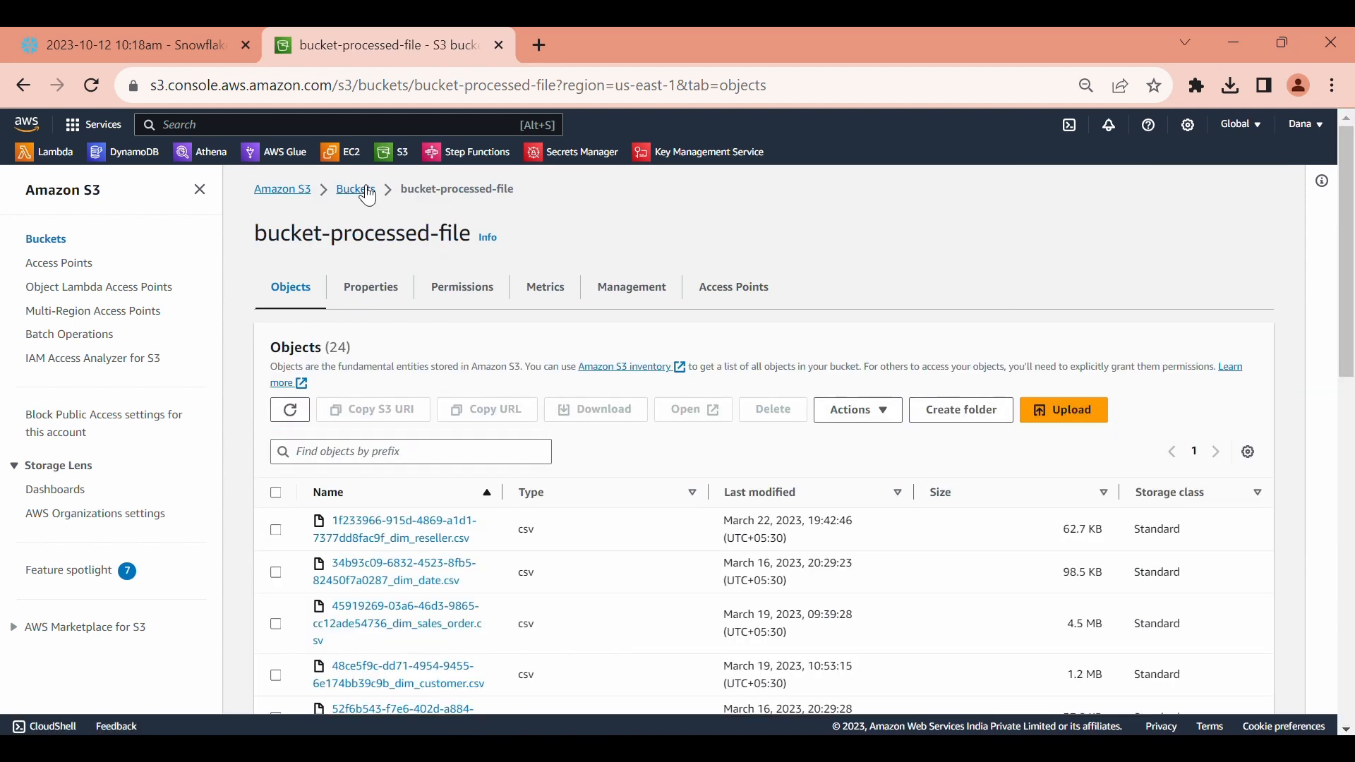
left_click(357, 189)
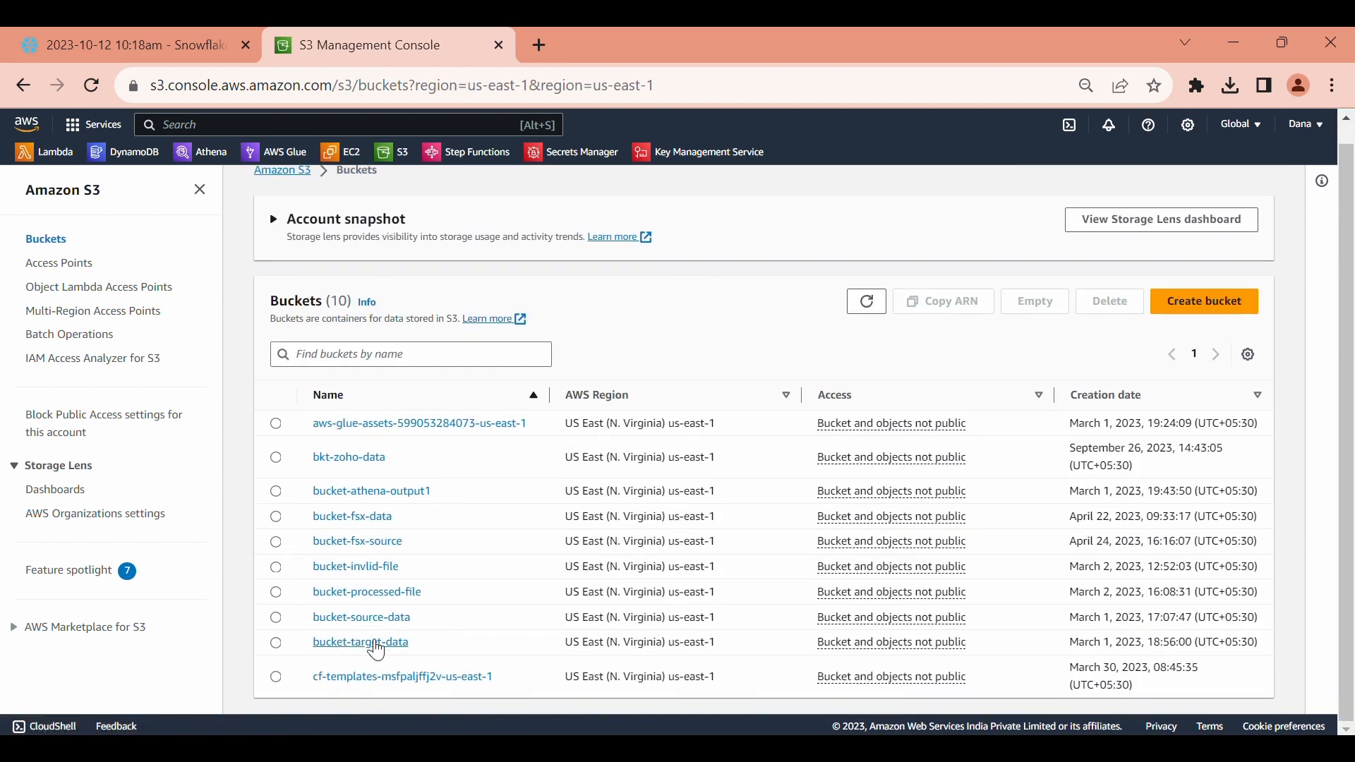
left_click(367, 618)
scroll(384, 621, "down", 1)
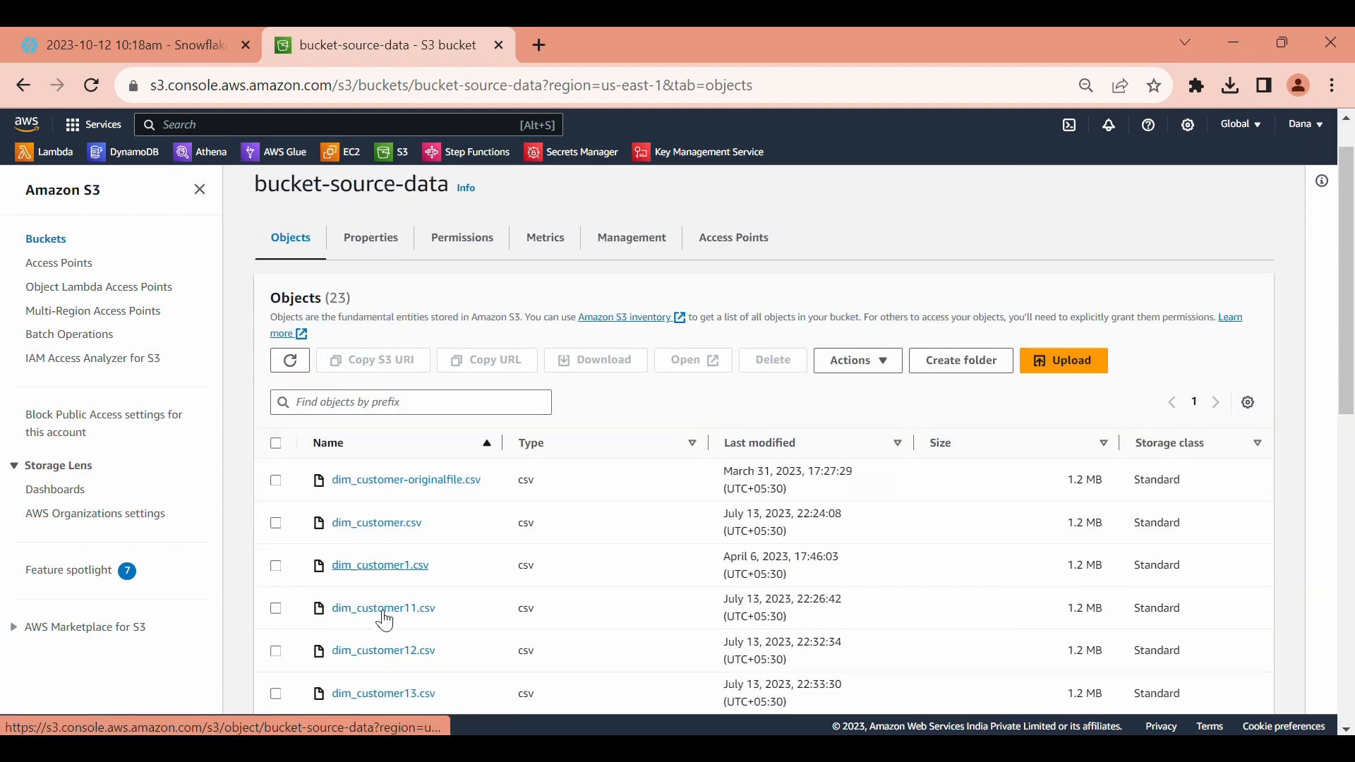
scroll(385, 621, "down", 10)
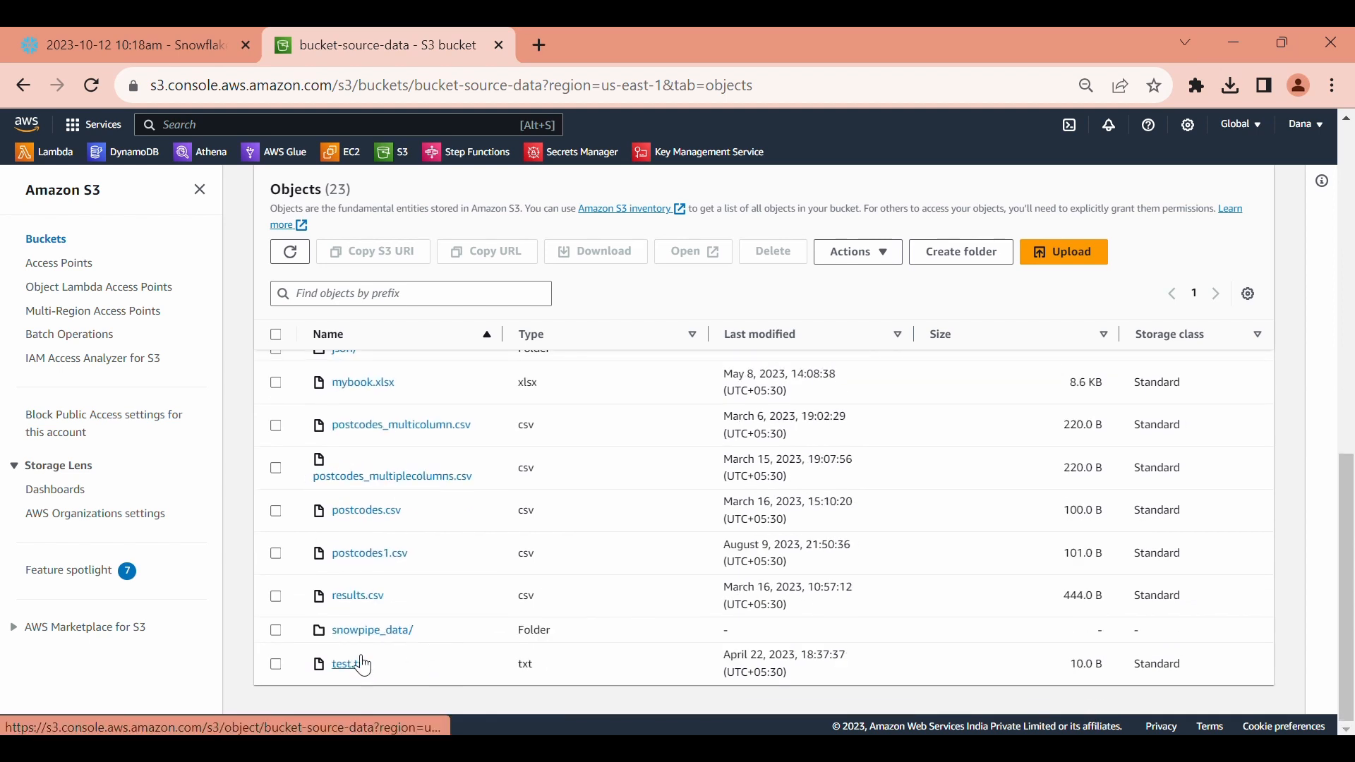
left_click(363, 629)
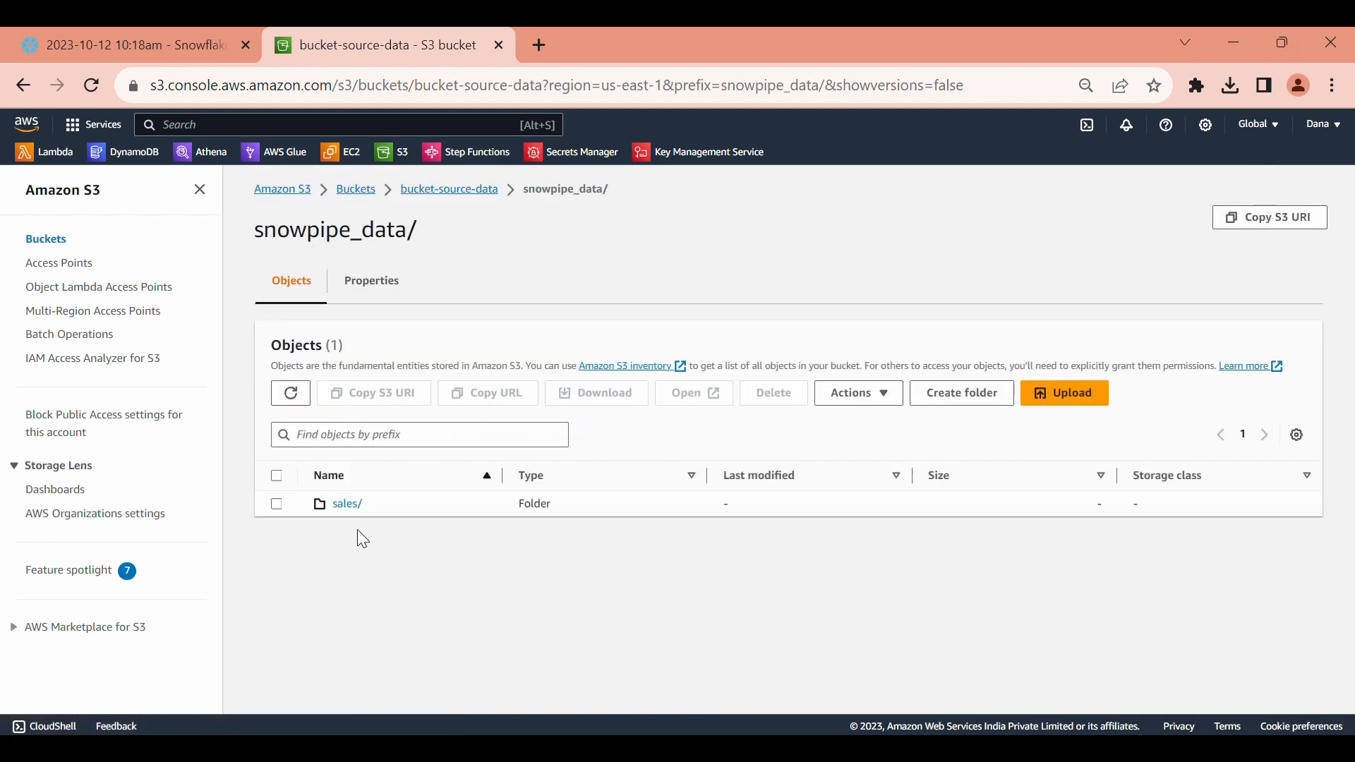
left_click(344, 505)
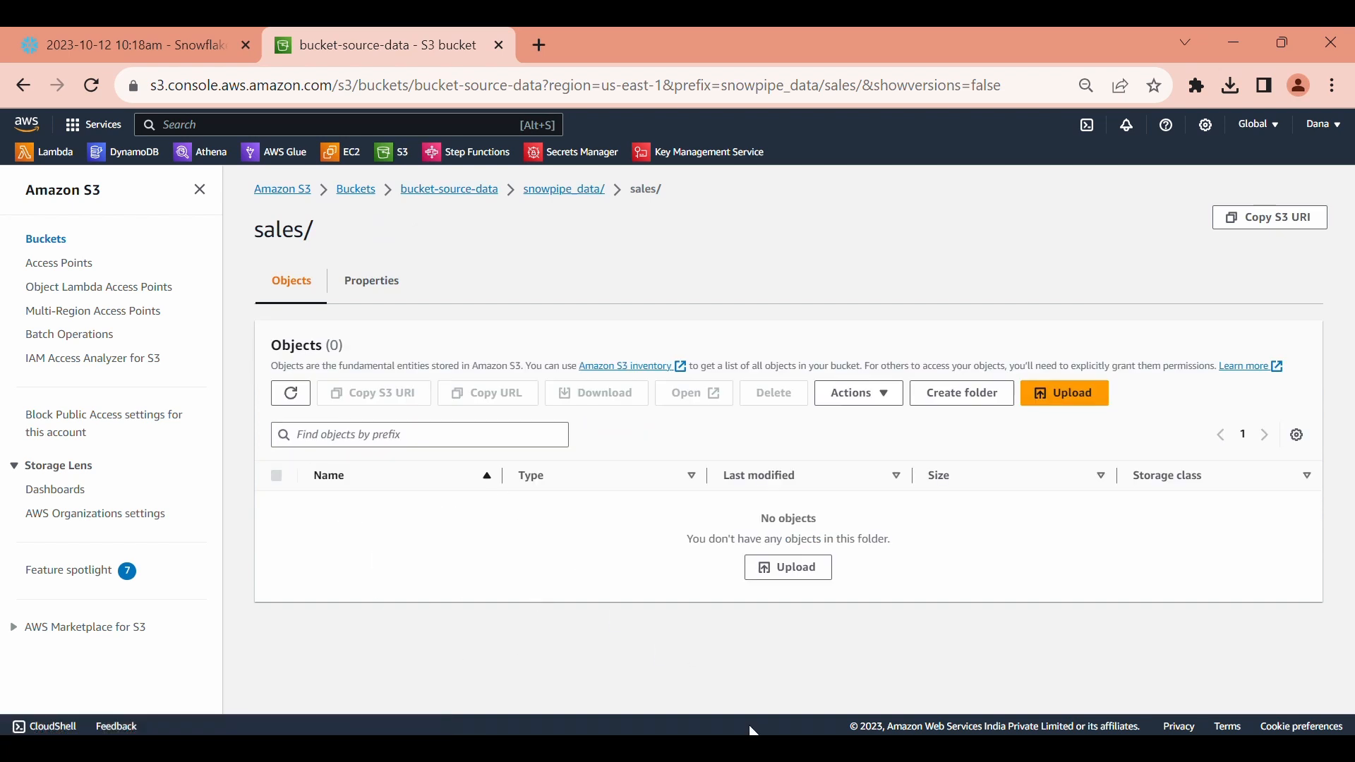
- Switch to File Explorer, open fact_sales.csv from the Snowflake folder in Excel to examine its columns and rows, and close it
left_click(657, 749)
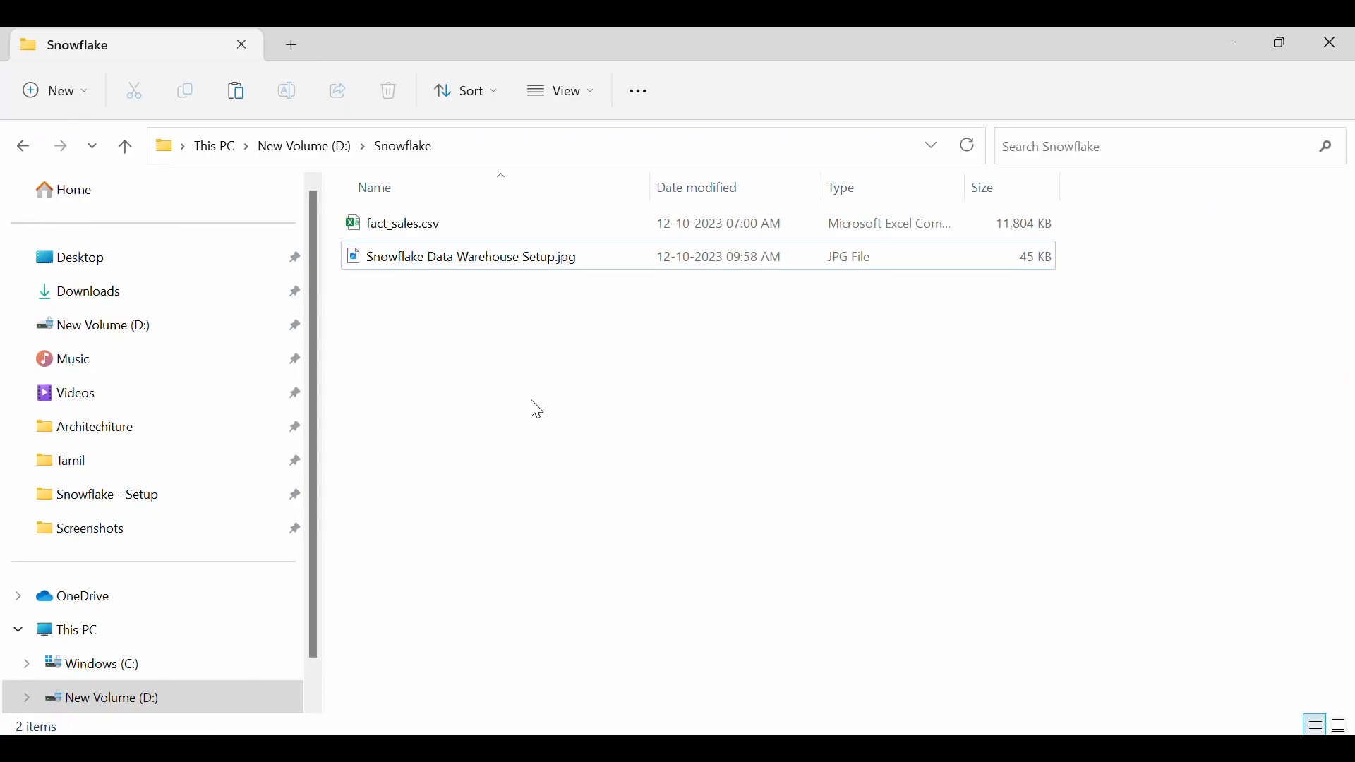
left_click(433, 235)
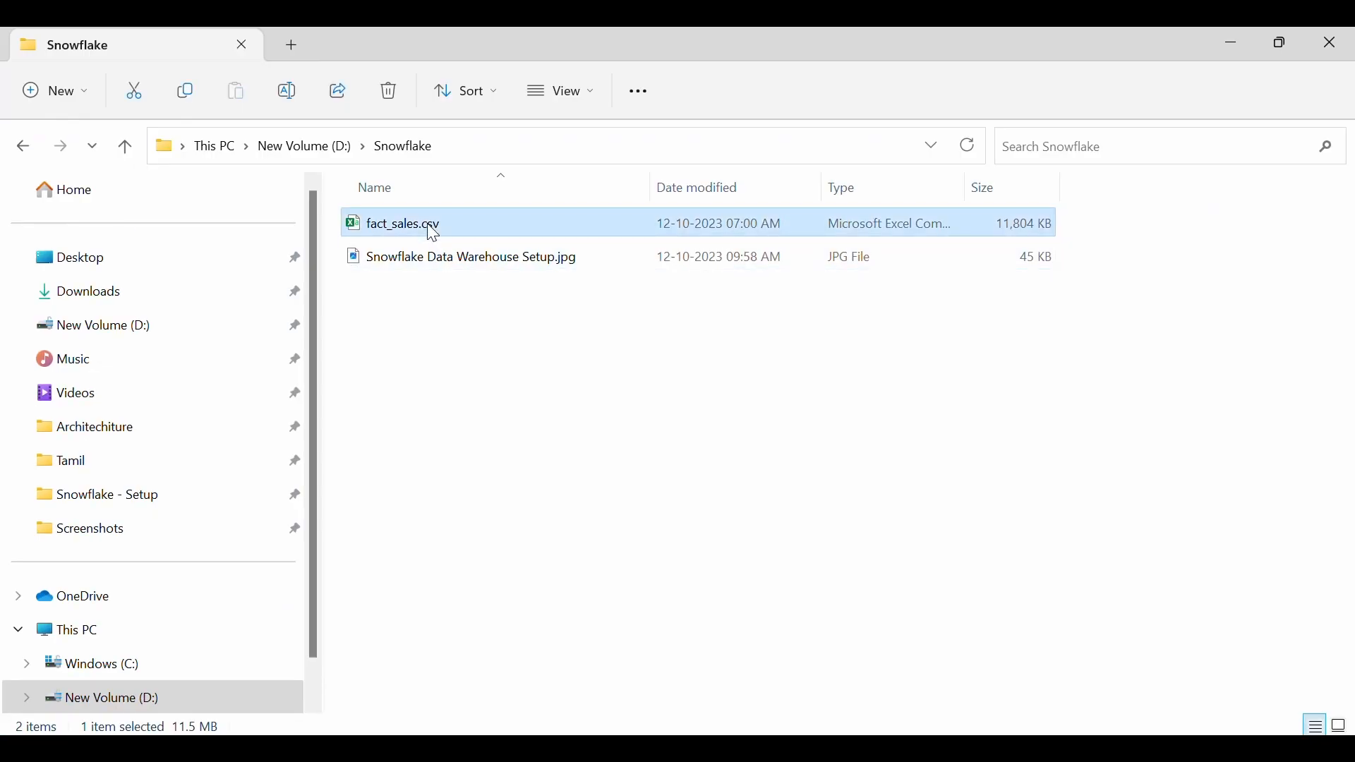
right_click(433, 234)
double_click(418, 232)
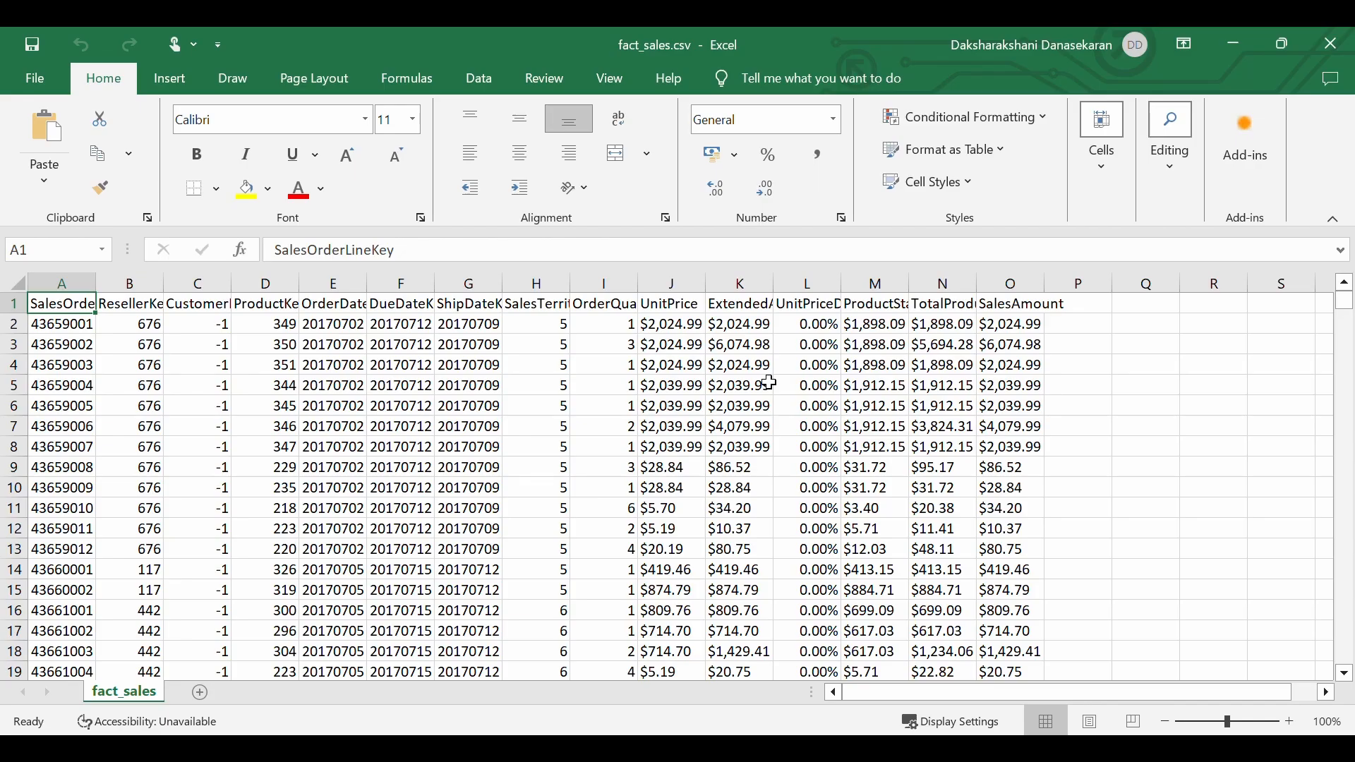
scroll(768, 382, "down", 6)
scroll(769, 381, "up", 6)
left_click(1331, 43)
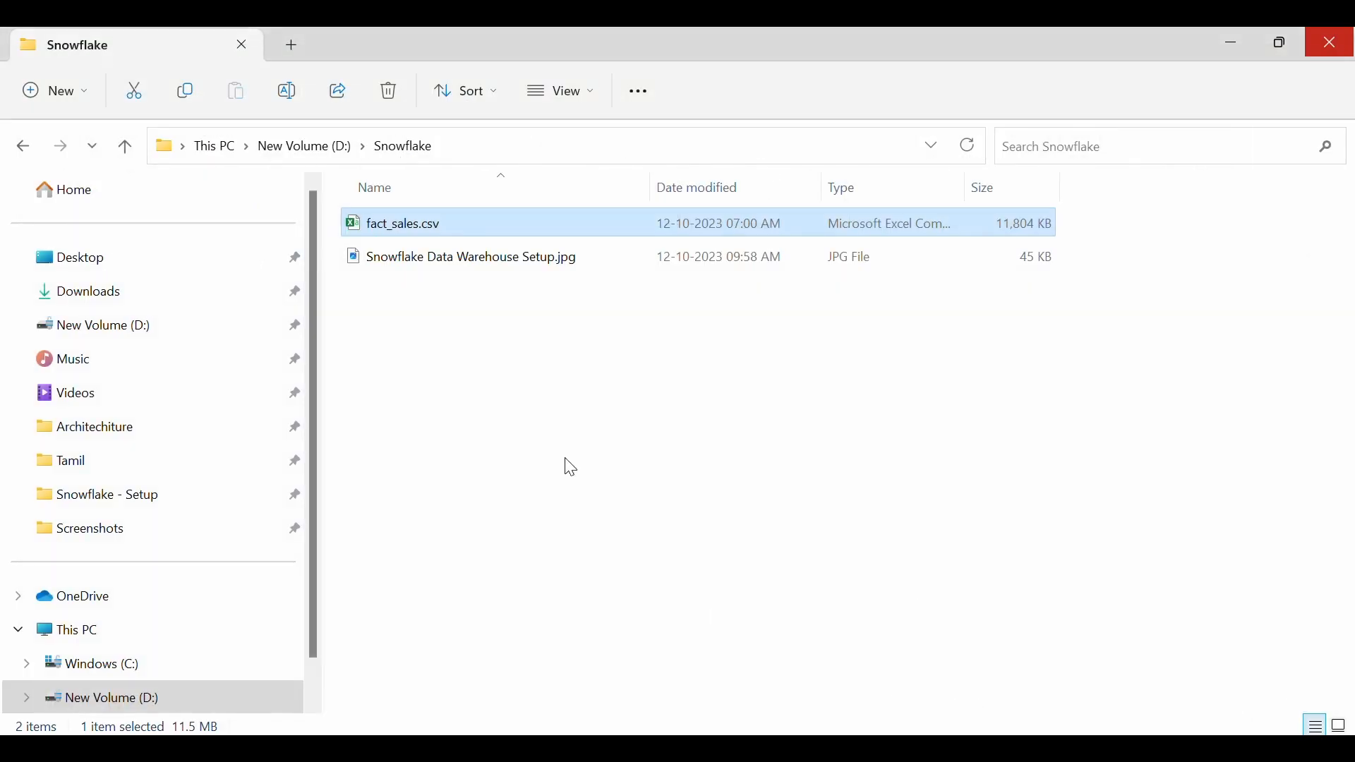
- Upload fact_sales.csv from the Snowflake folder to snowpipe_data/sales/ in the S3 bucket and close the upload status page
left_click(432, 233)
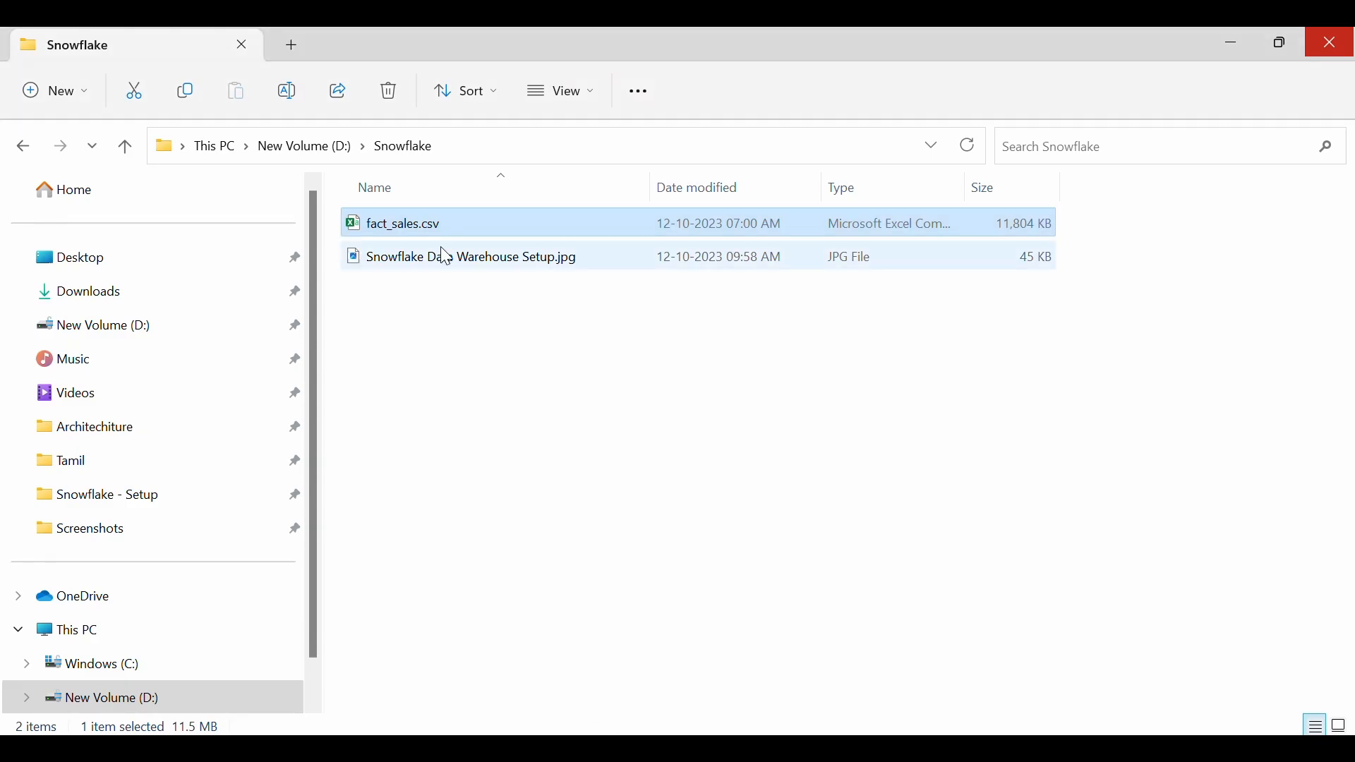
left_click_drag(417, 230, 705, 511)
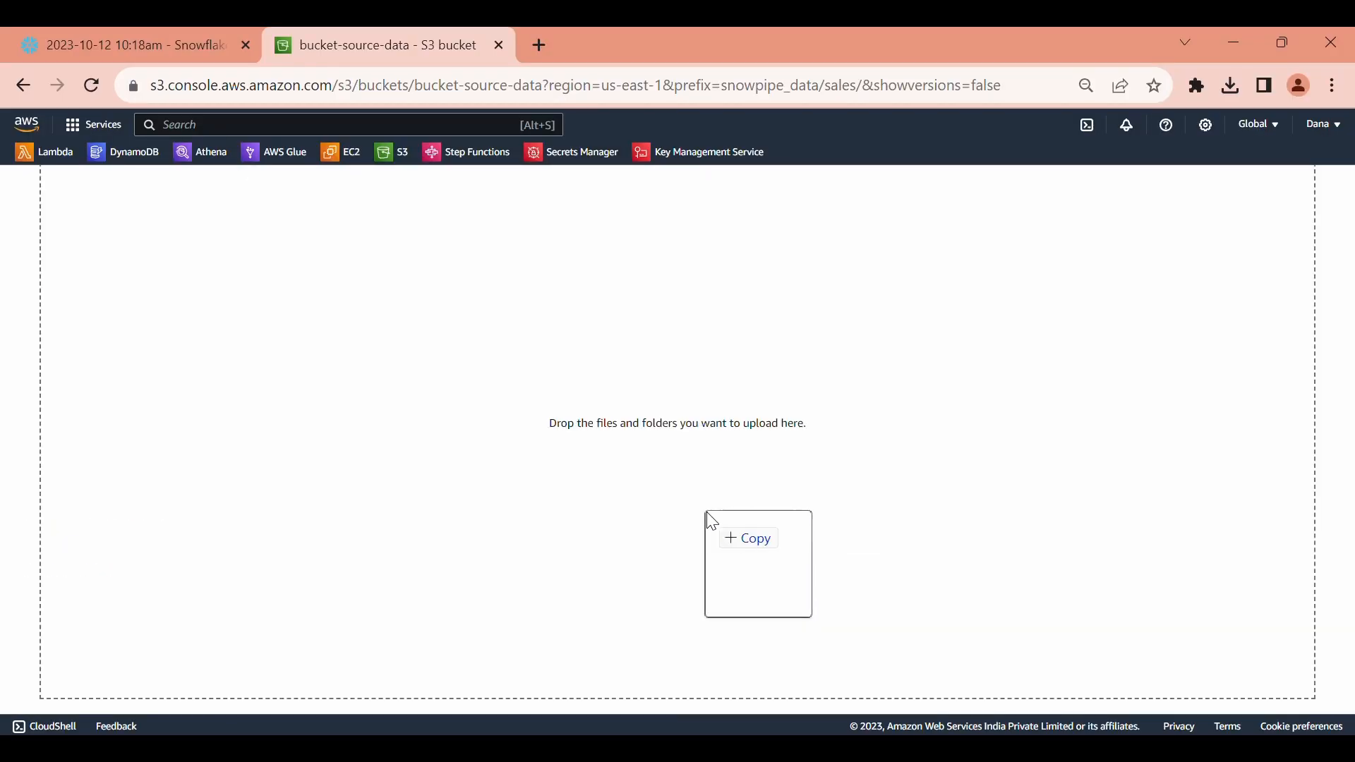
left_click_drag(705, 511, 633, 493)
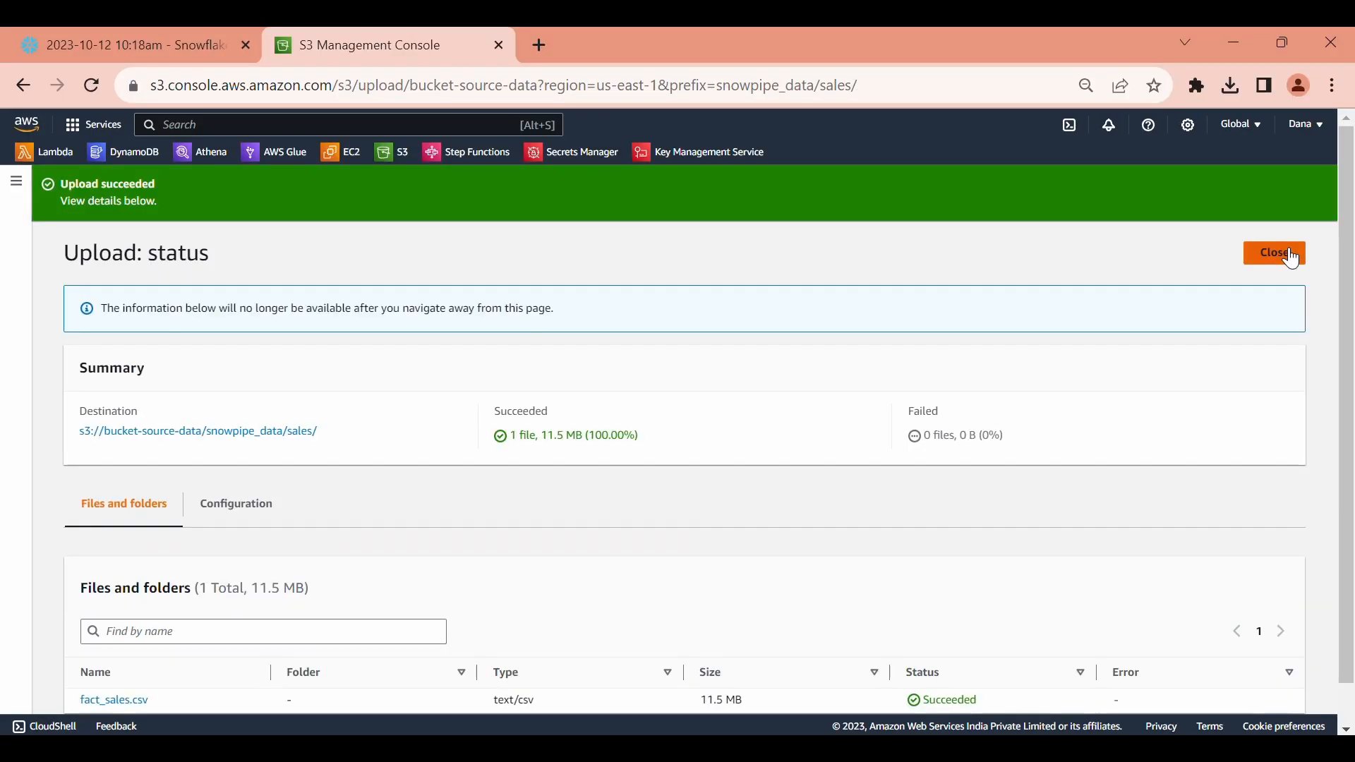
left_click(1288, 251)
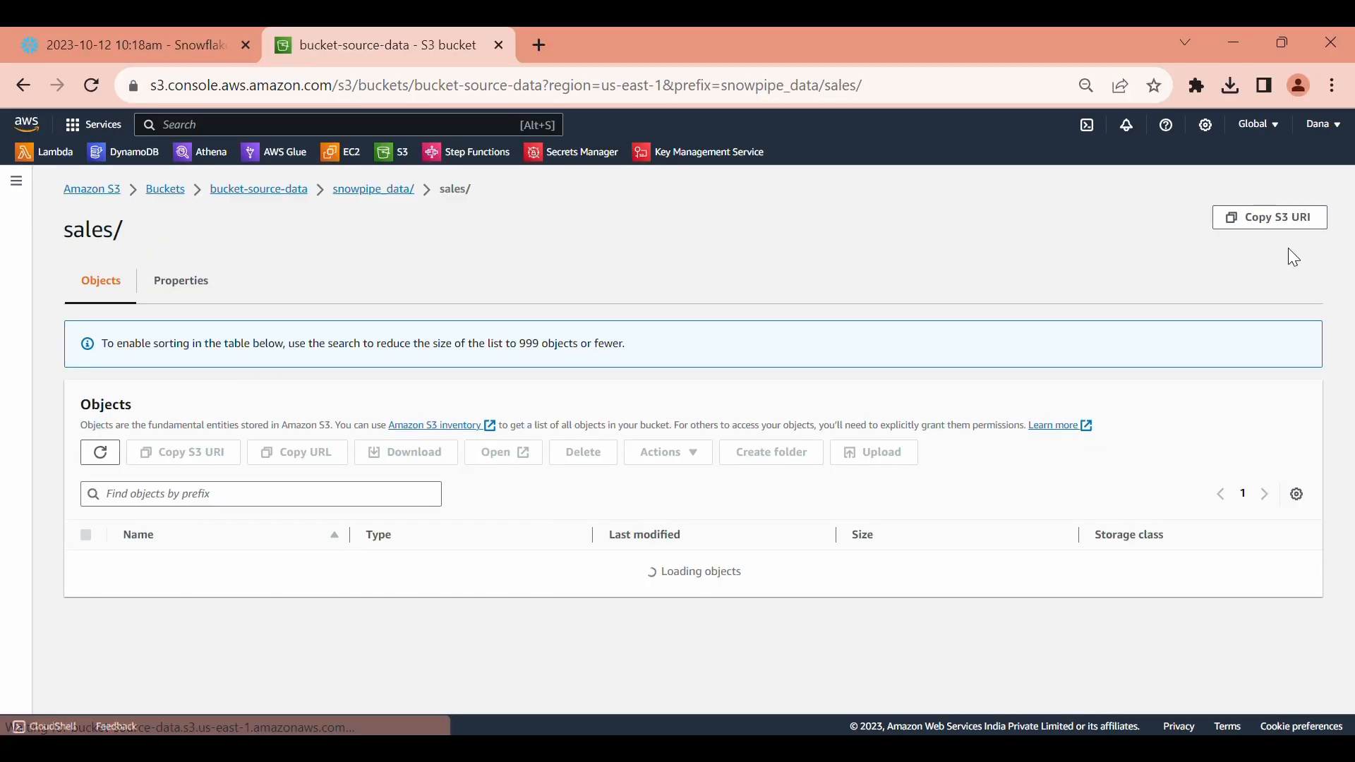
- Switch to Snowflake and check the files in the STG_BKT_SALES stage and the tables of DEV_DB_SALES.DEV_SALES_SCH_STG
left_click(141, 41)
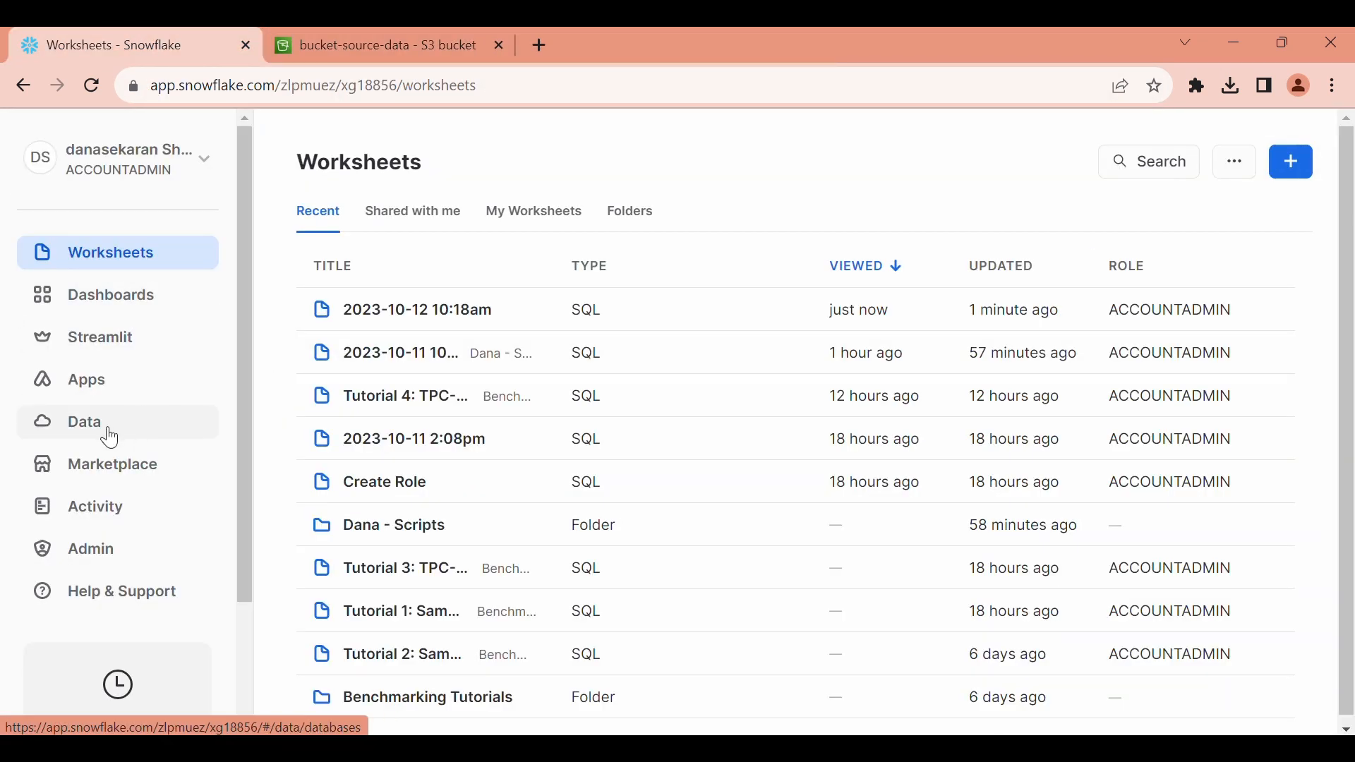
left_click(110, 438)
left_click(360, 302)
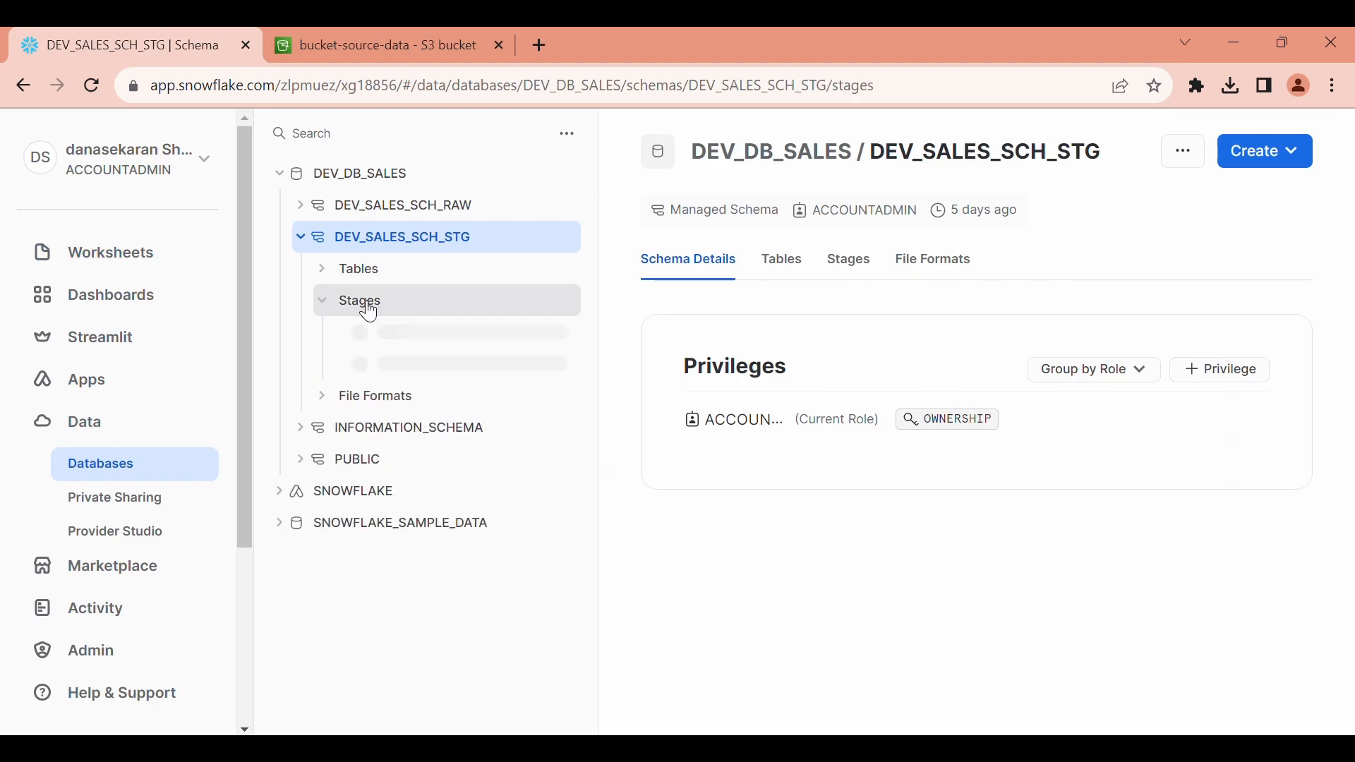
left_click(423, 332)
left_click(952, 676)
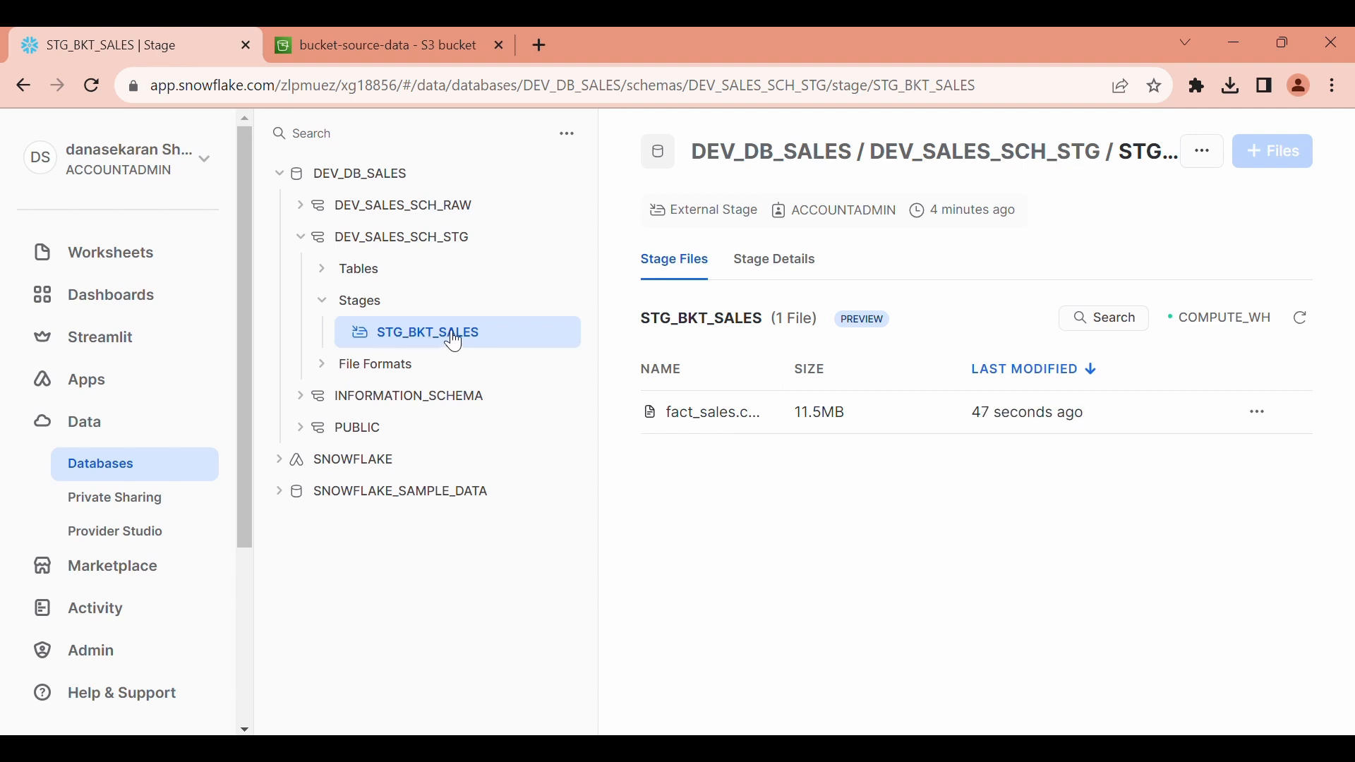
left_click(329, 282)
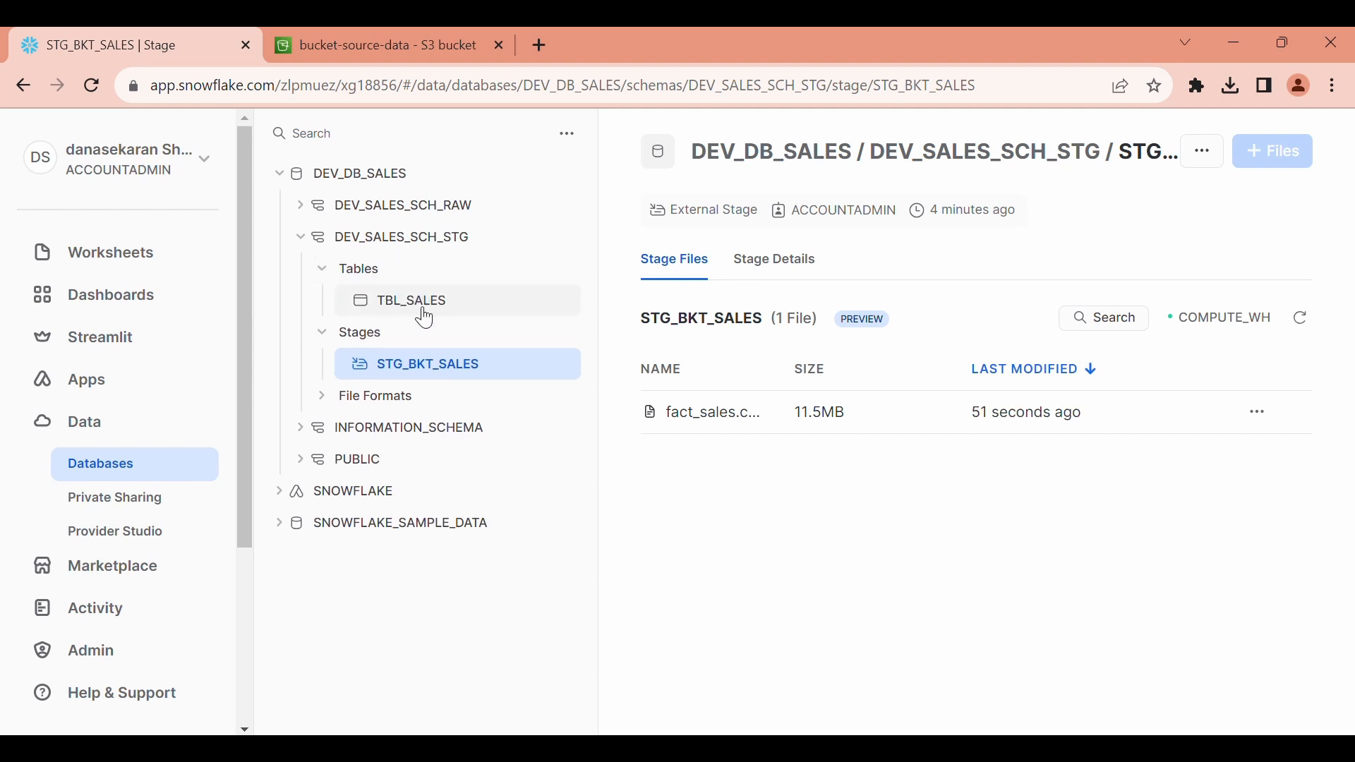
left_click(120, 252)
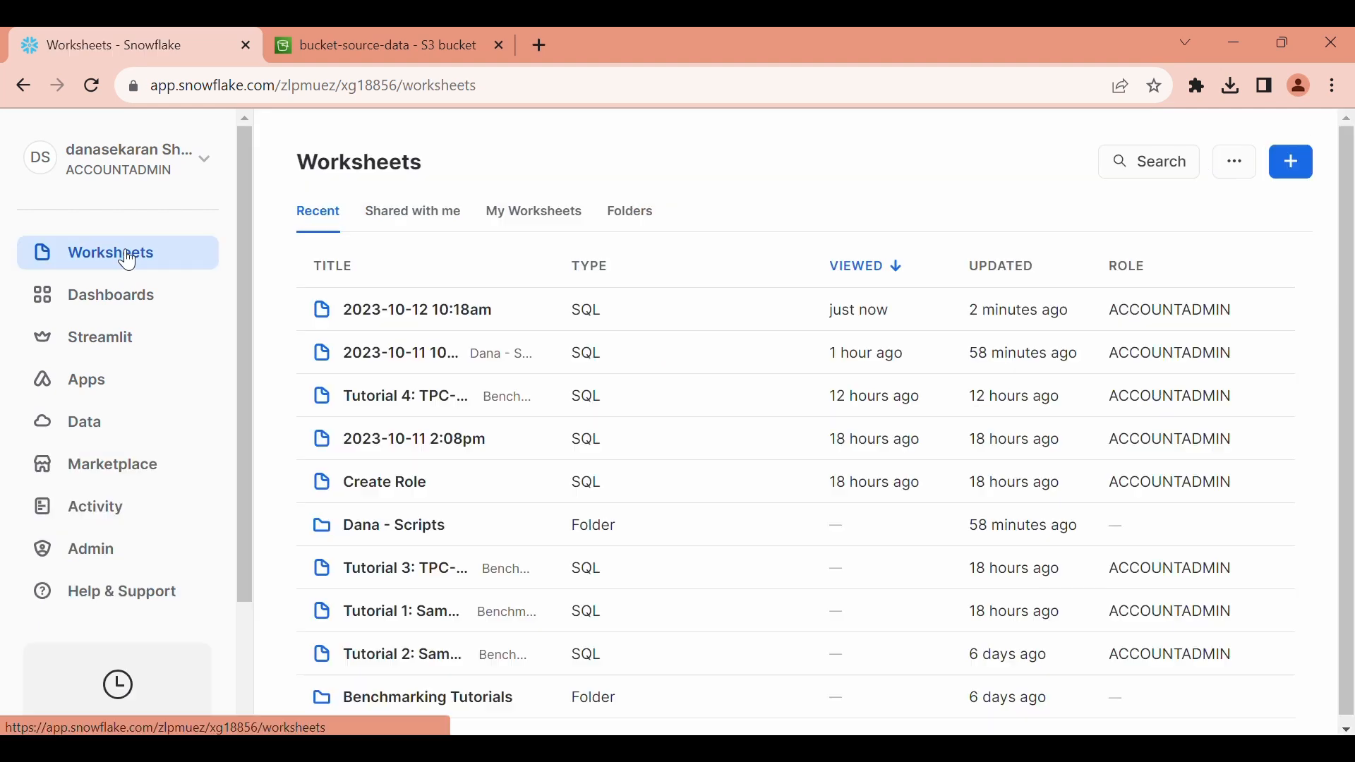
left_click(366, 309)
scroll(511, 445, "down", 7)
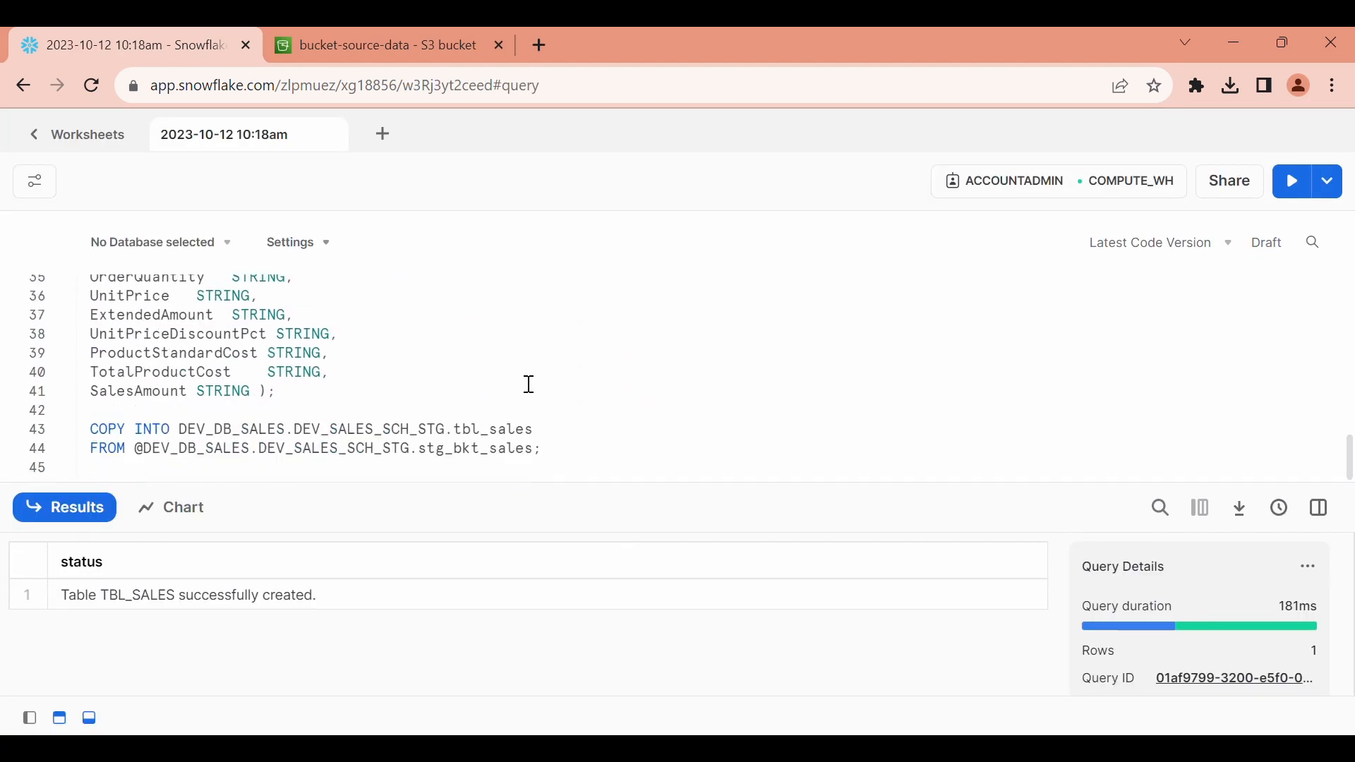
left_click_drag(566, 449, 79, 430)
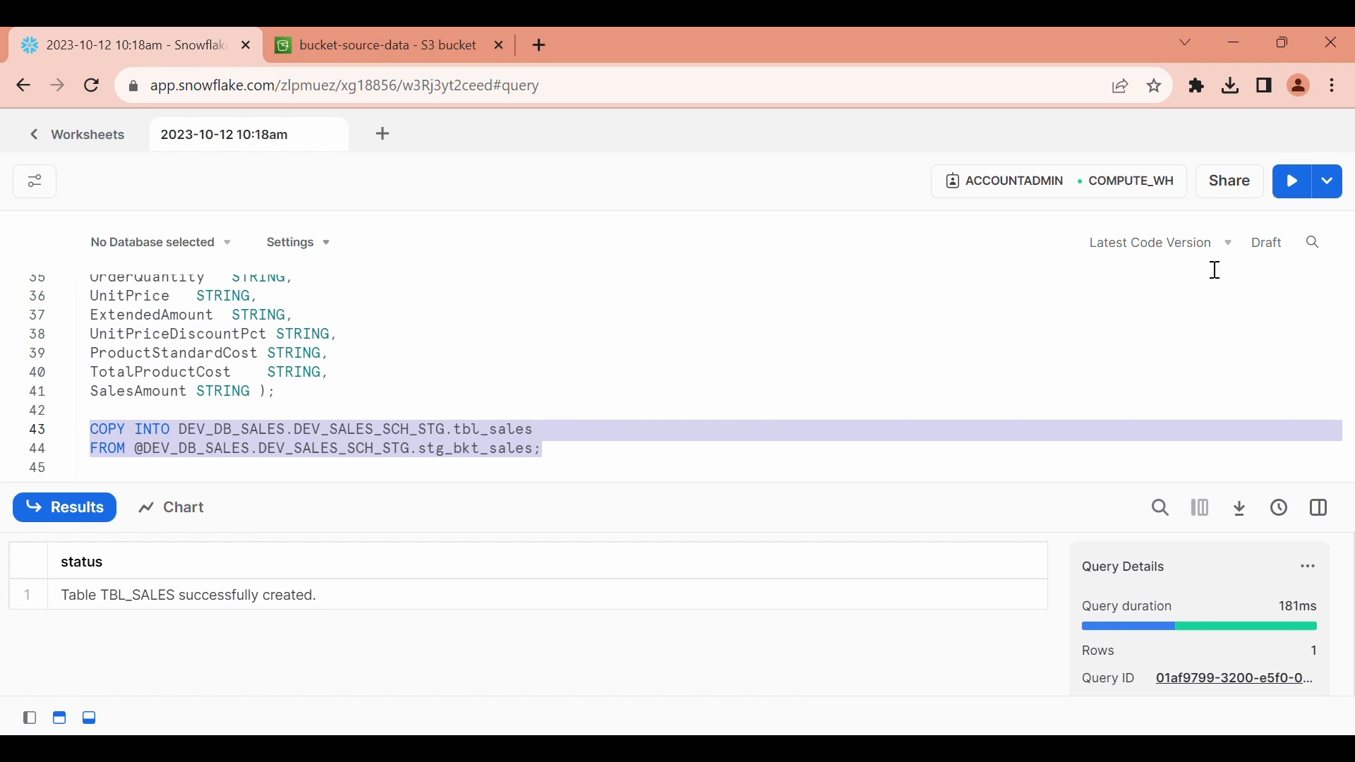
left_click(1293, 183)
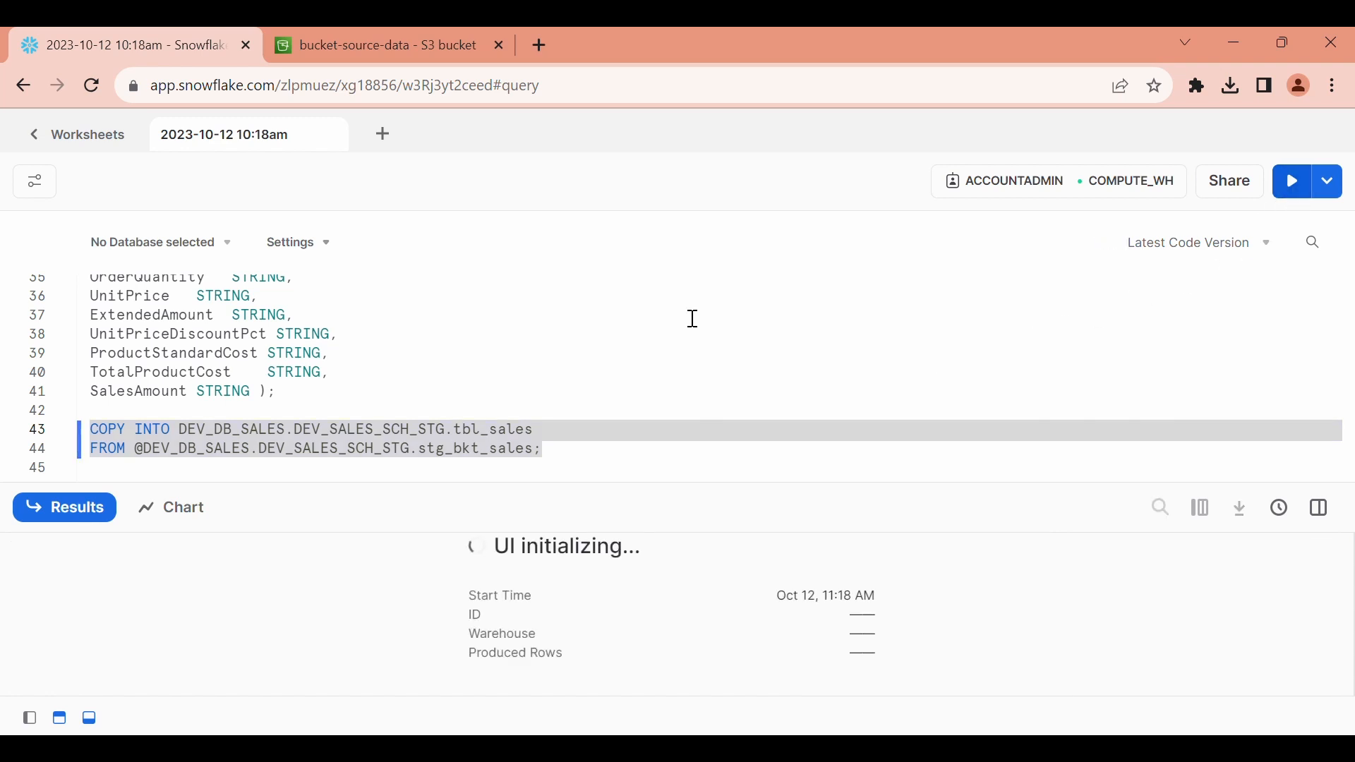
left_click(727, 468)
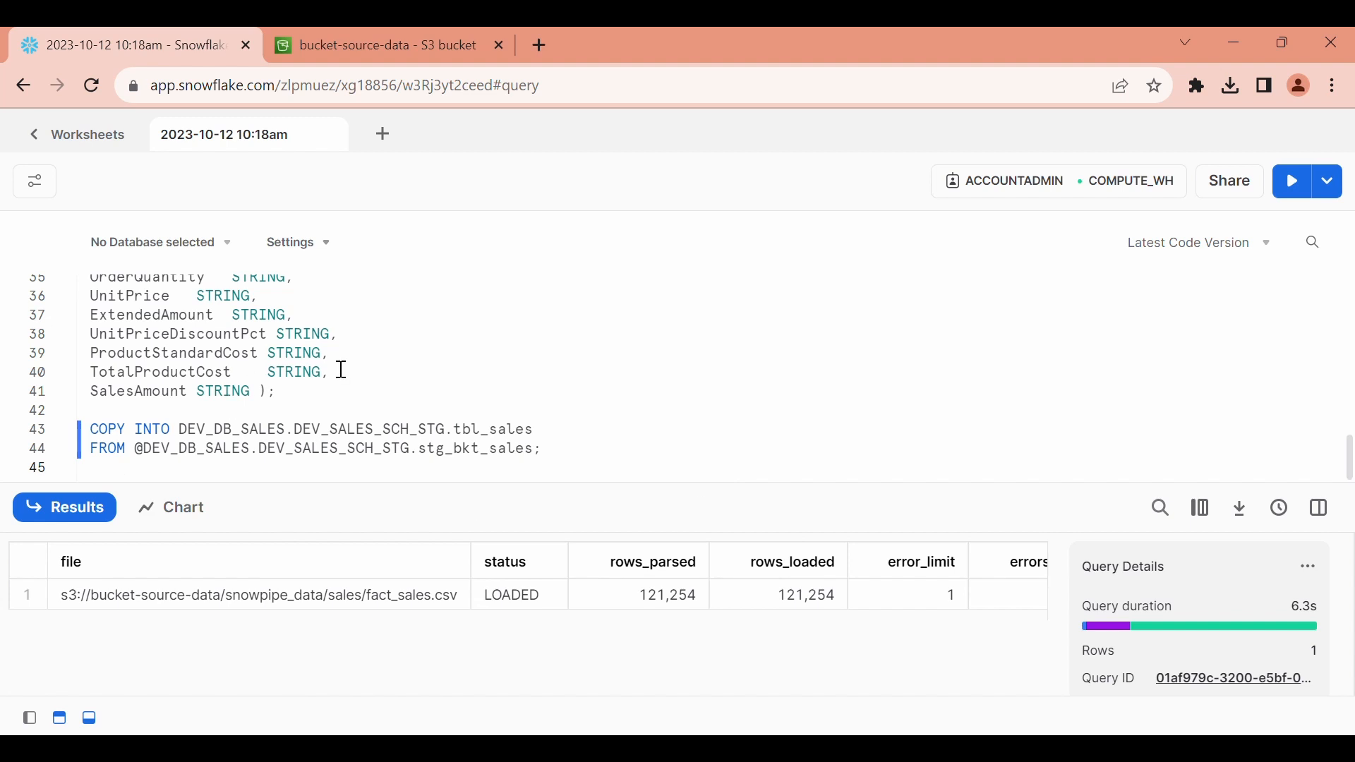
- Insert "CREATE OR REPLACE pipe DEV_DB_SALES.DEV_SALES_SCH_STG.pipe_sales auto_ingest = TRUE AS" from the Create+pipe.txt notes directly above the COPY INTO statement
left_click(567, 458)
key("Return")
key("Return")
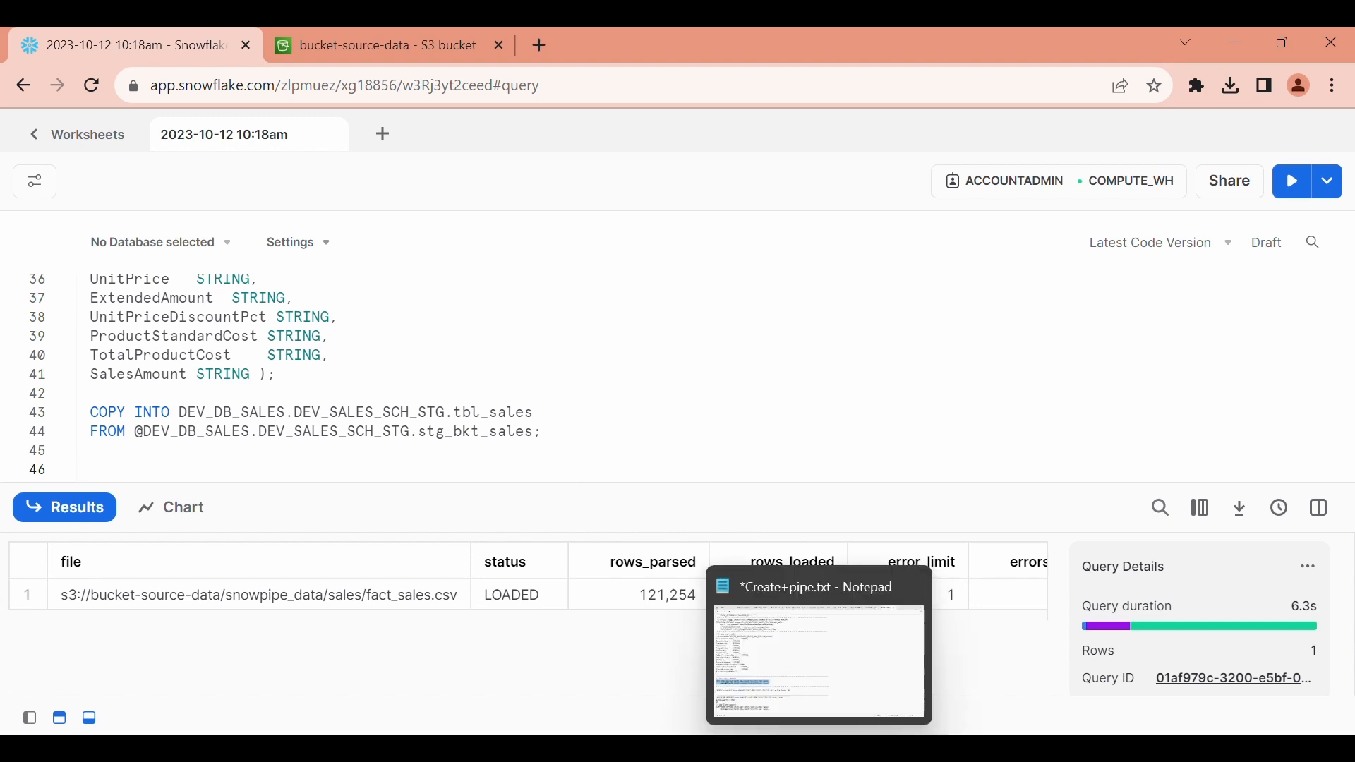
left_click(866, 749)
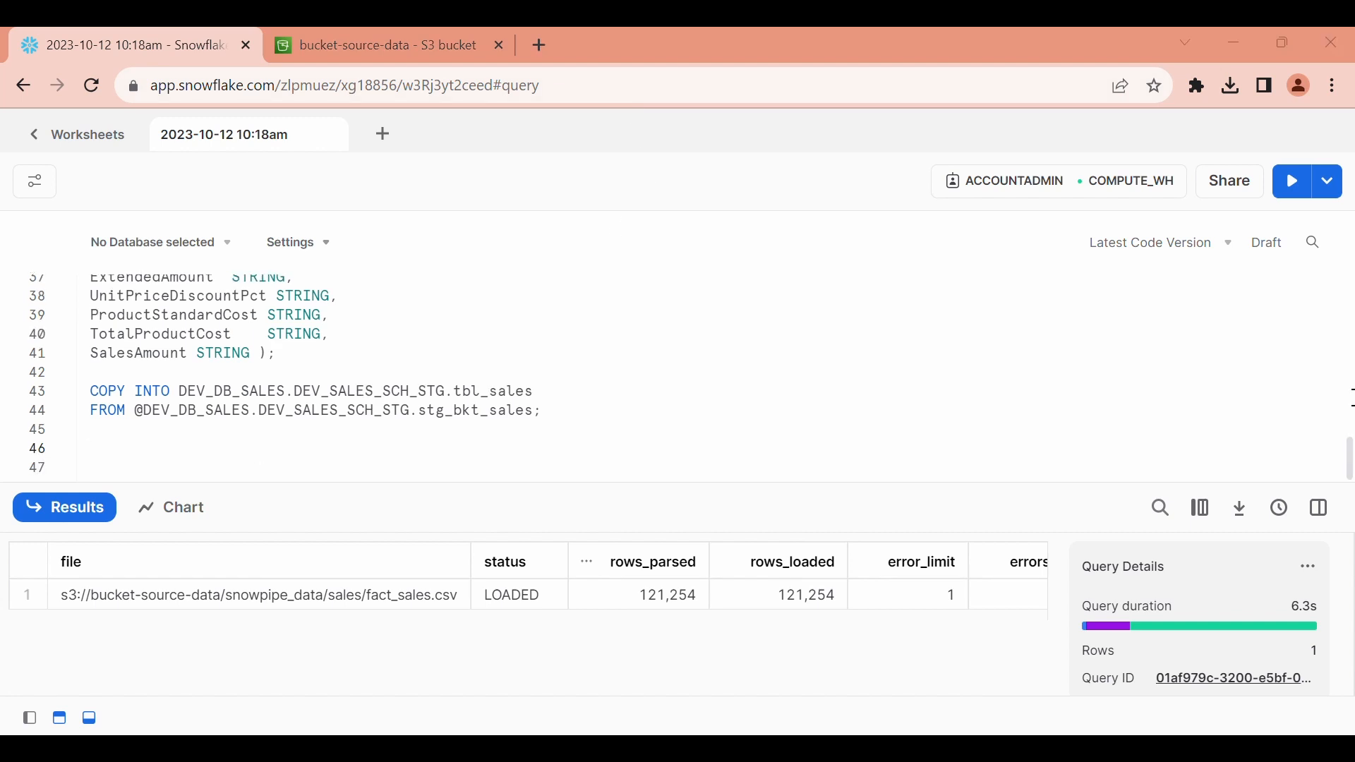
left_click(100, 374)
key("Return")
key("ctrl+v")
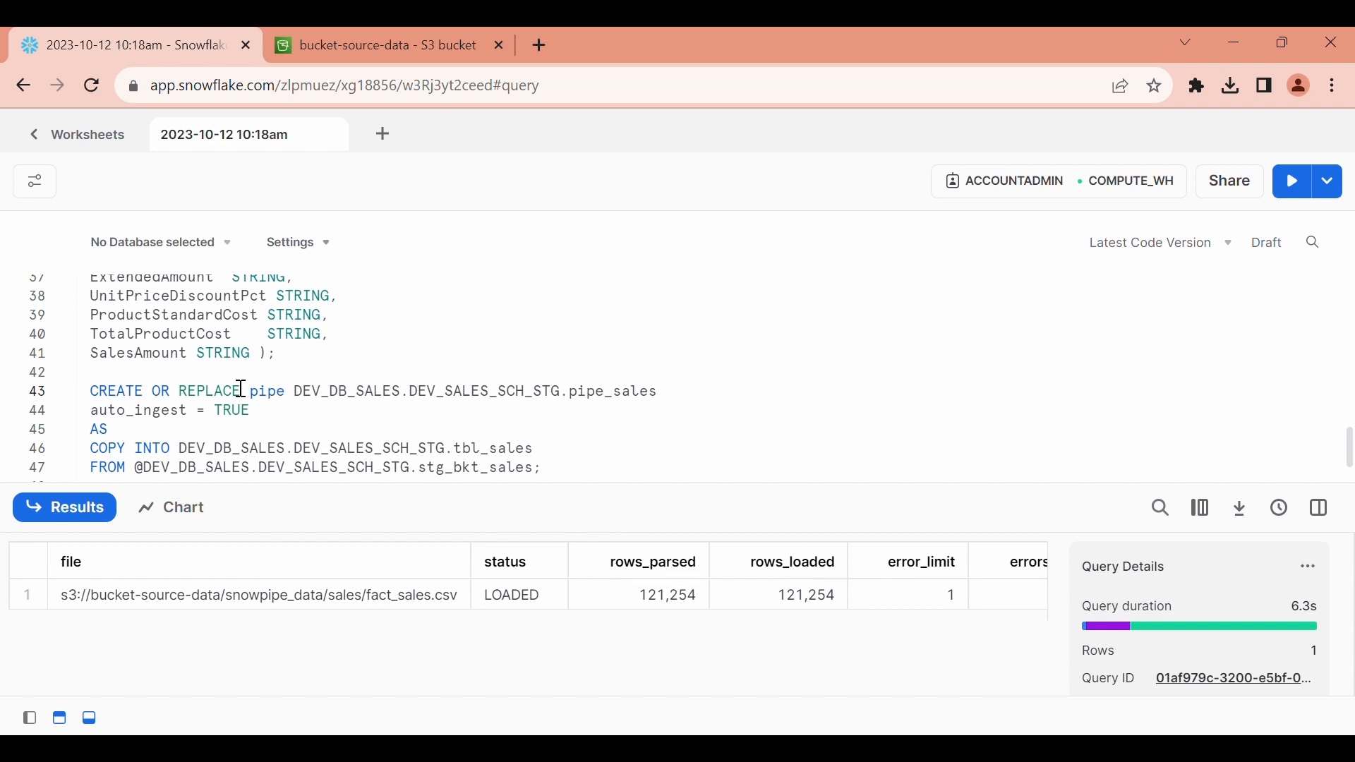
- Check the database name, pipe name, auto_ingest option and COPY INTO part of the create pipe statement
double_click(343, 389)
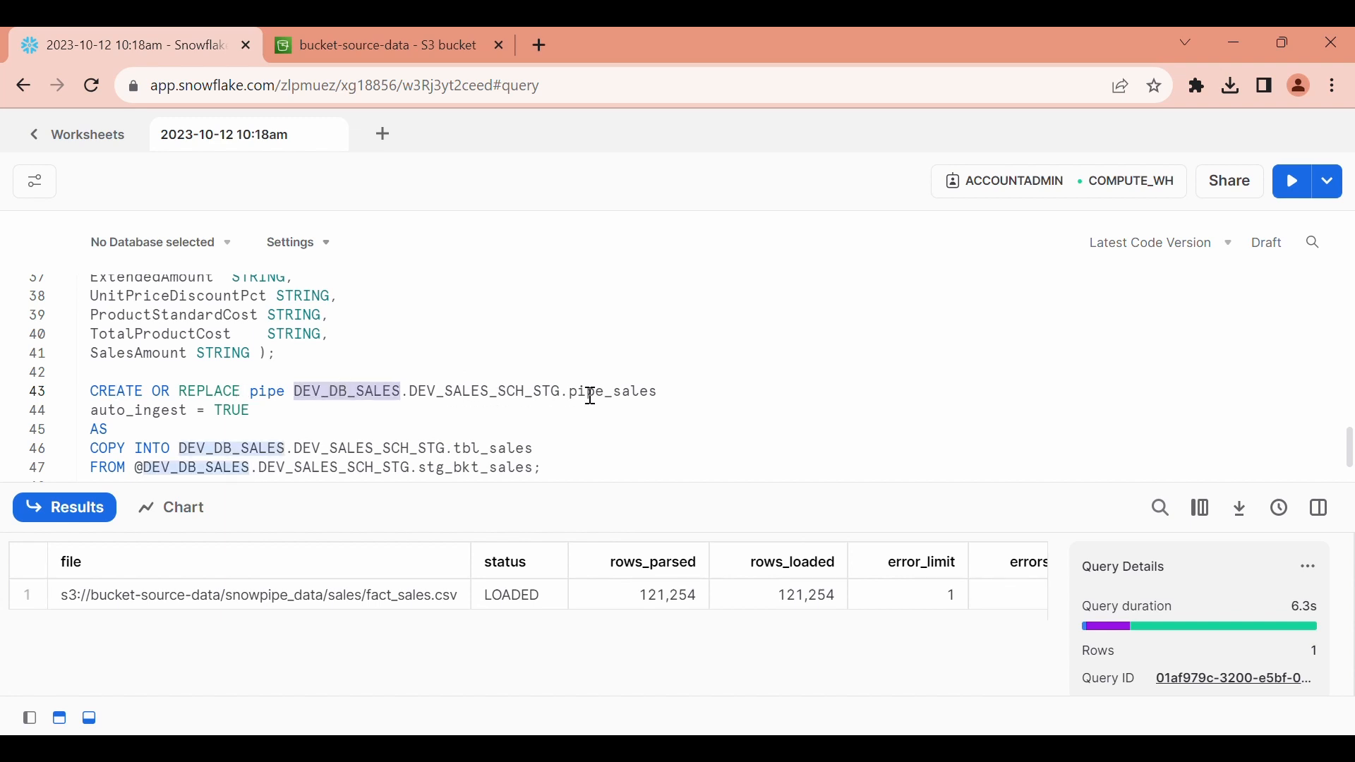
double_click(615, 393)
left_click(613, 393)
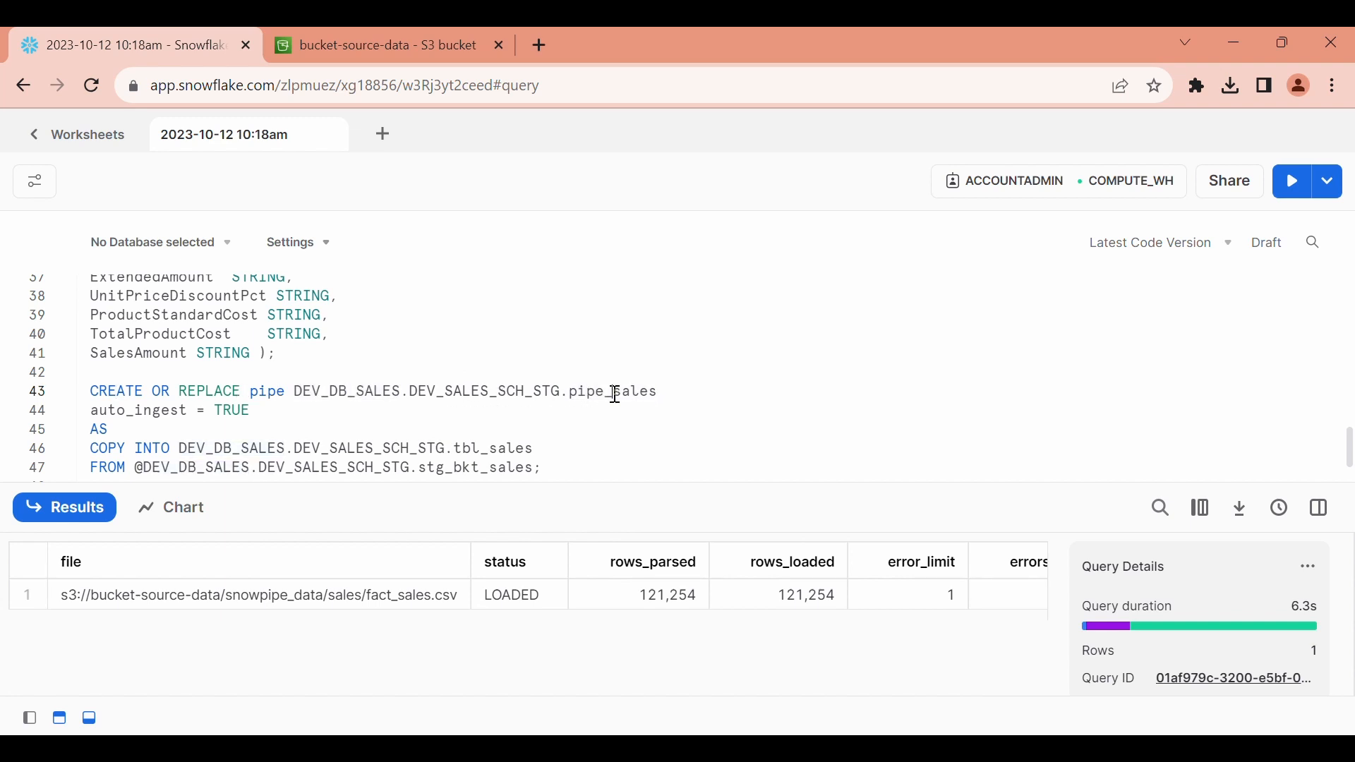
double_click(151, 411)
left_click(269, 407)
left_click_drag(549, 468, 78, 402)
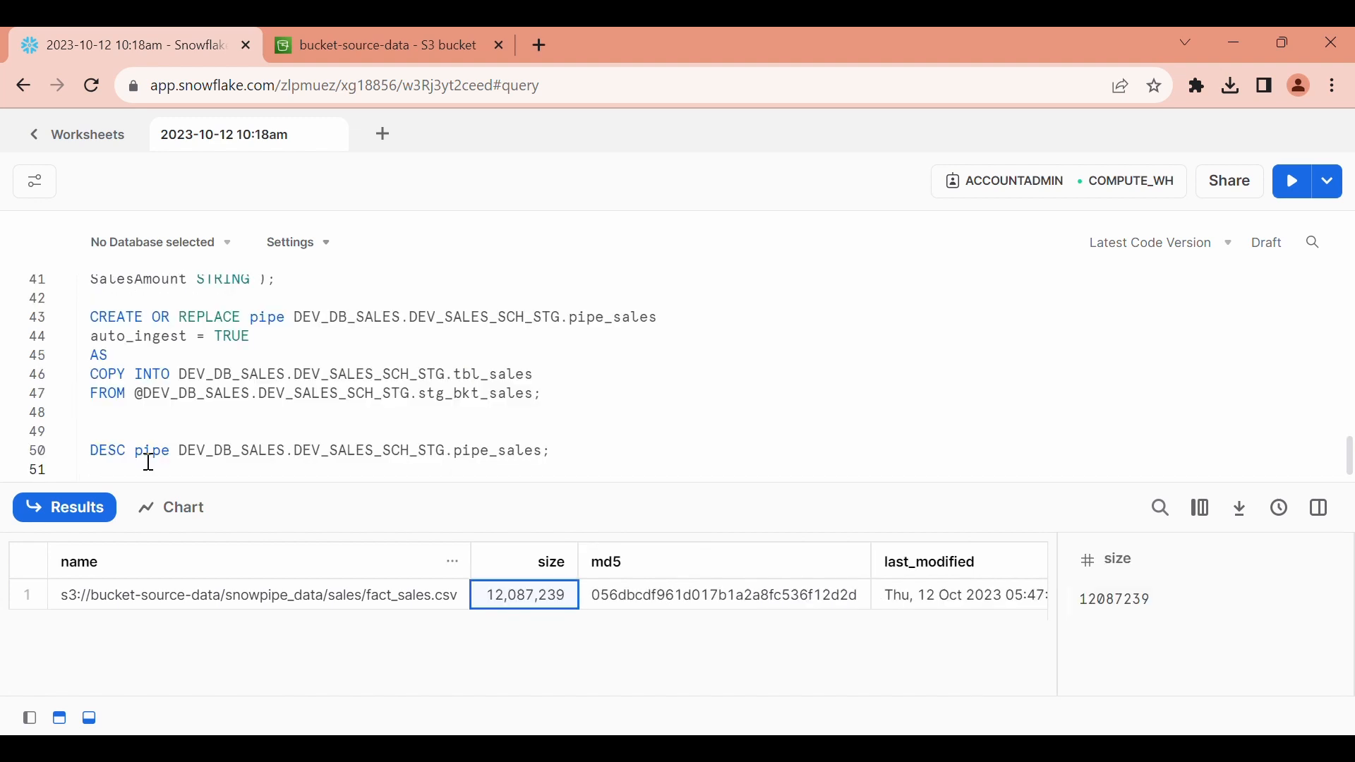
- Run "DESC pipe DEV_DB_SALES.DEV_SALES_SCH_STG.pipe_sales;" and select the notification_channel value in the result
key("shift+Up")
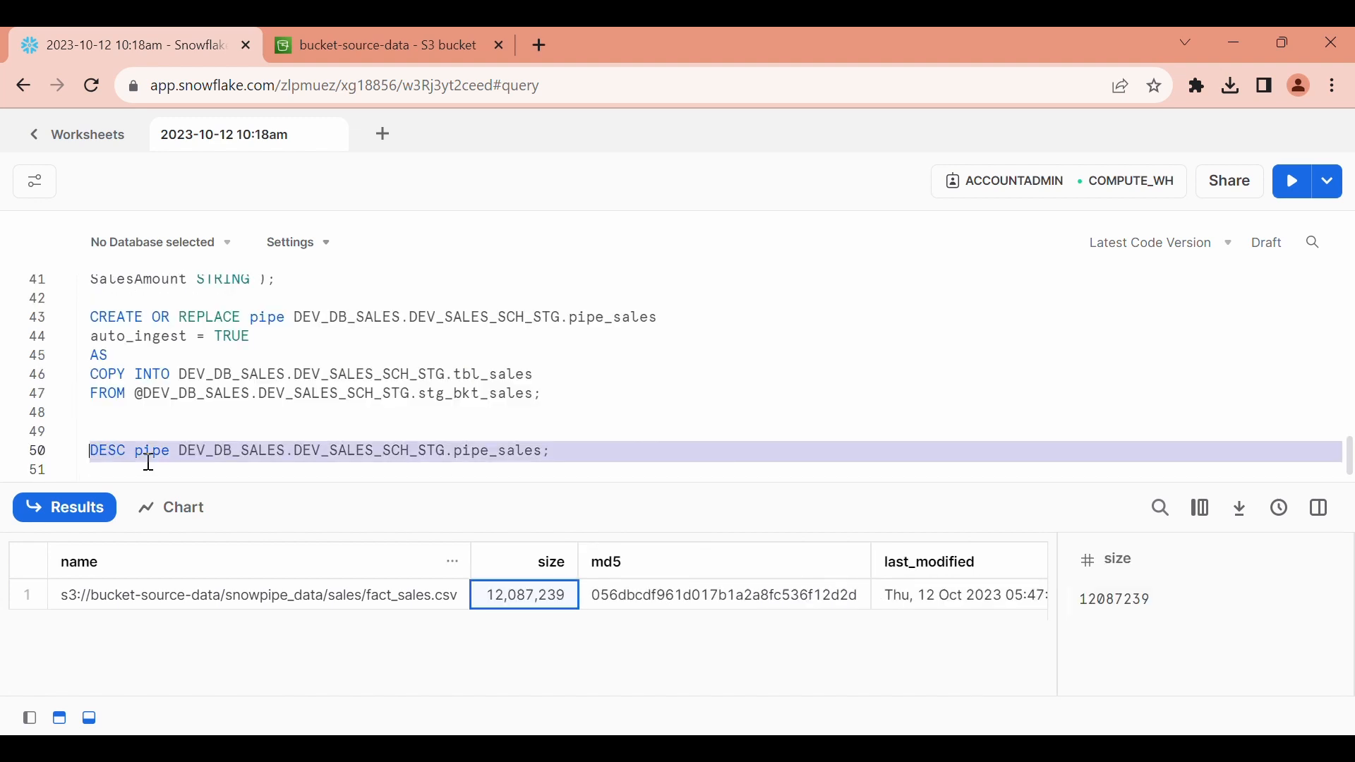
key("ctrl+Return")
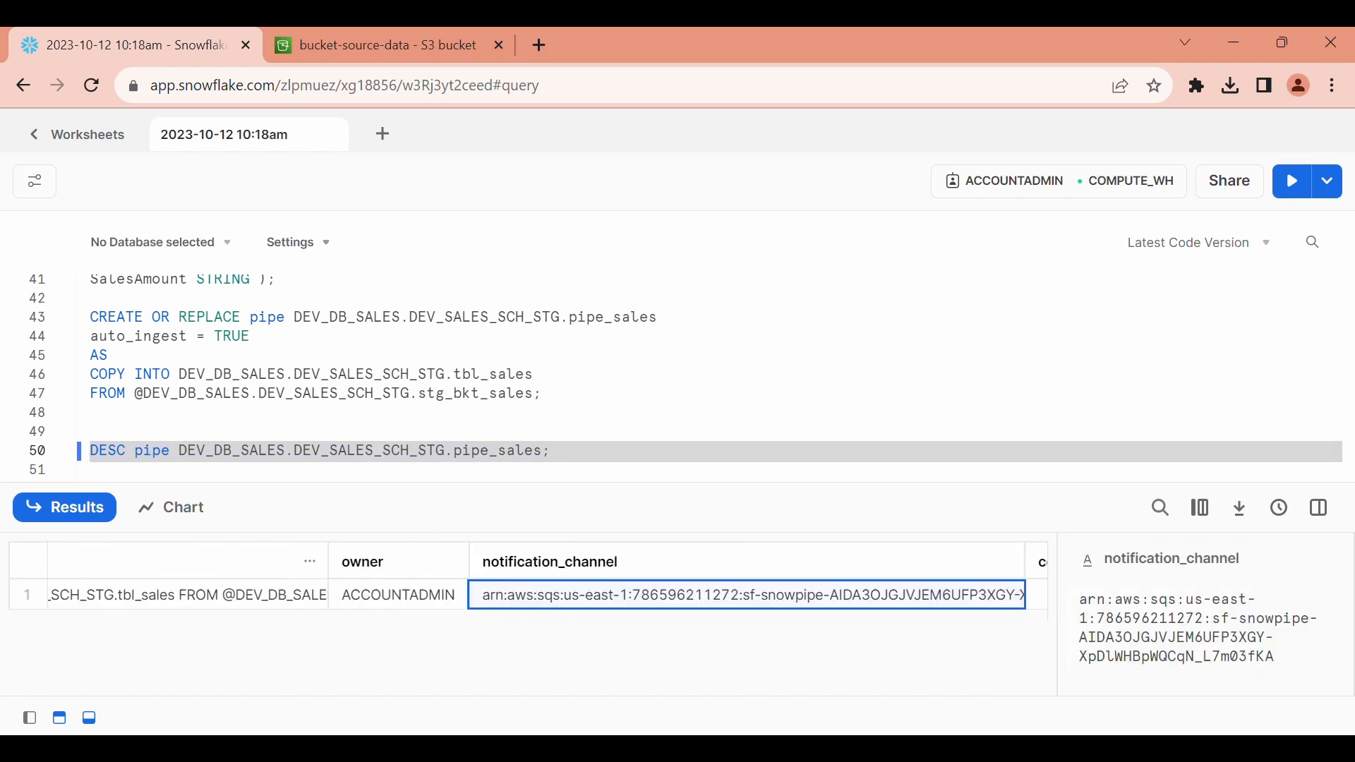
left_click(607, 471)
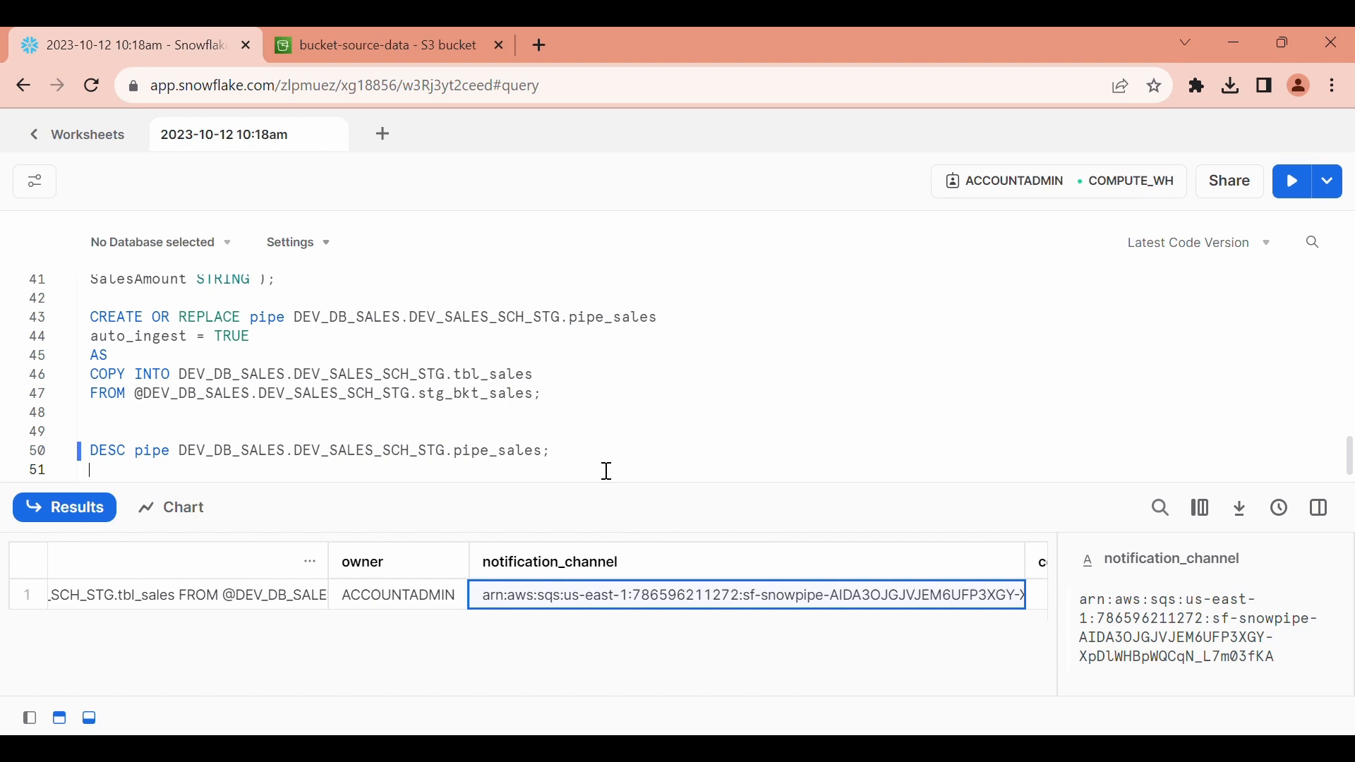
- Switch to the AWS console and start a new event notification named trigger-sales-snowpipe in the properties of bucket-source-data
left_click(347, 42)
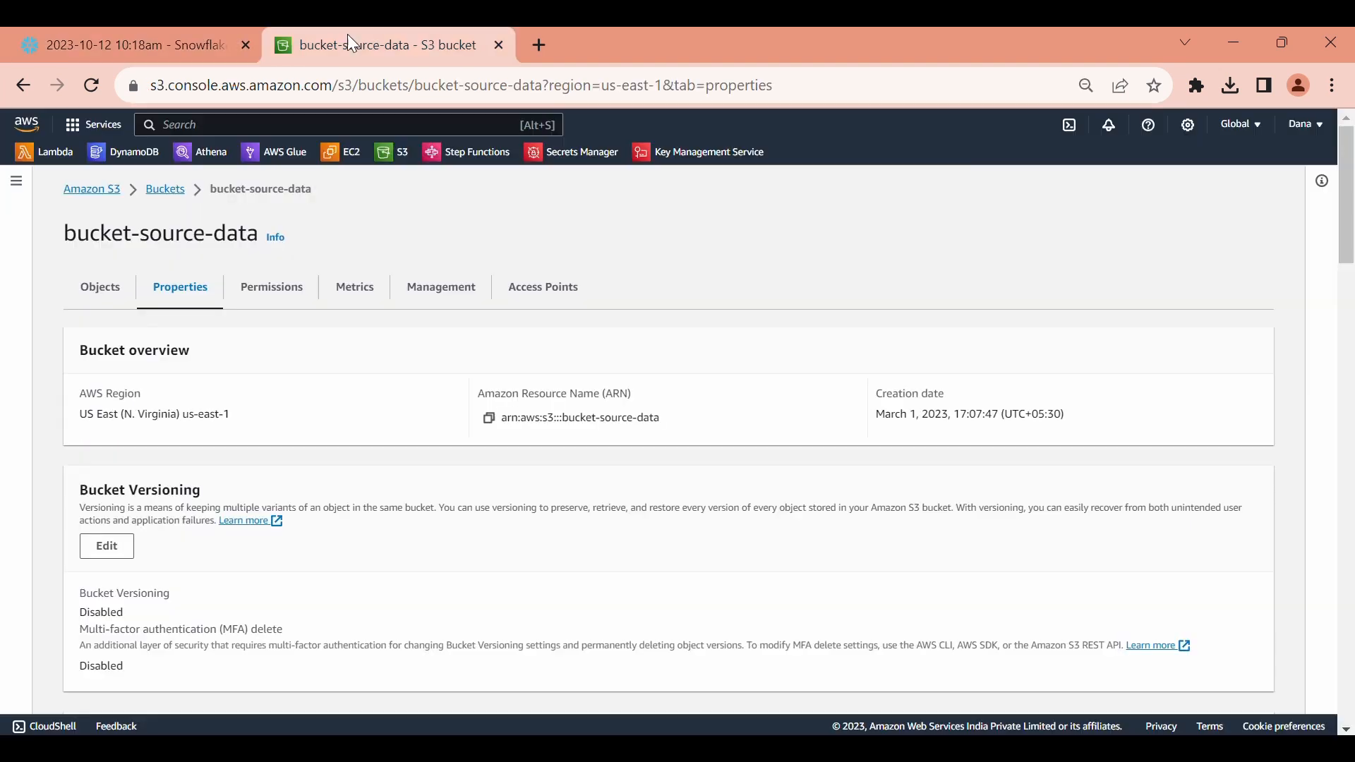
left_click(254, 190)
left_click(178, 295)
scroll(403, 424, "down", 6)
scroll(472, 418, "down", 8)
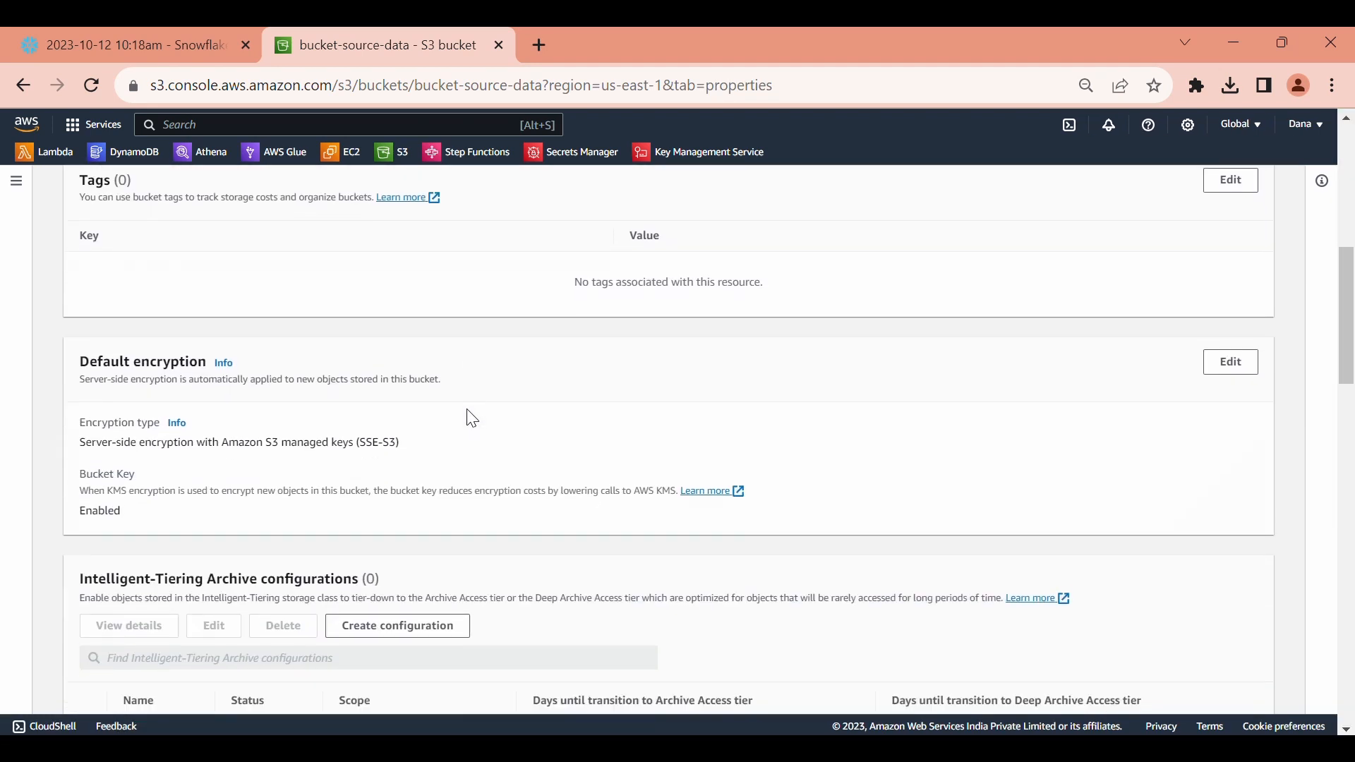
scroll(472, 419, "down", 5)
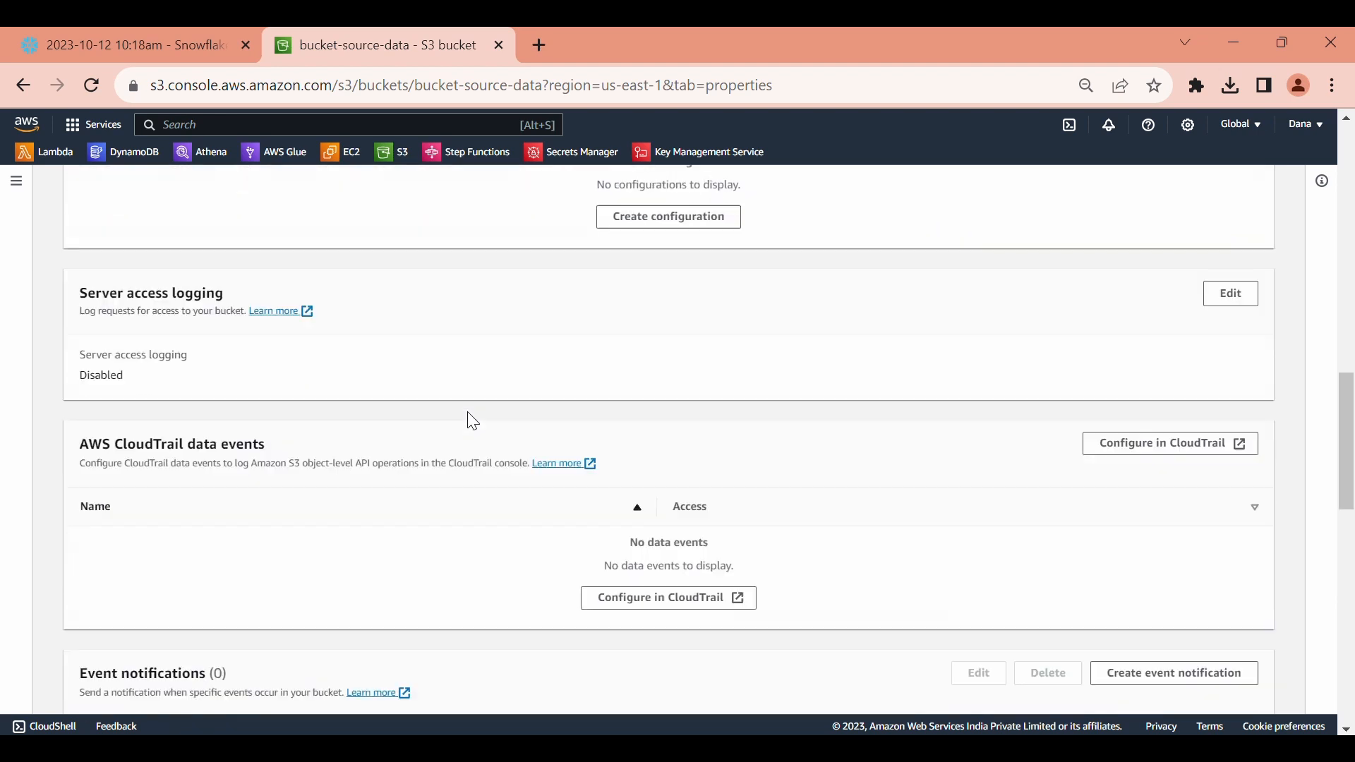
scroll(472, 422, "down", 1)
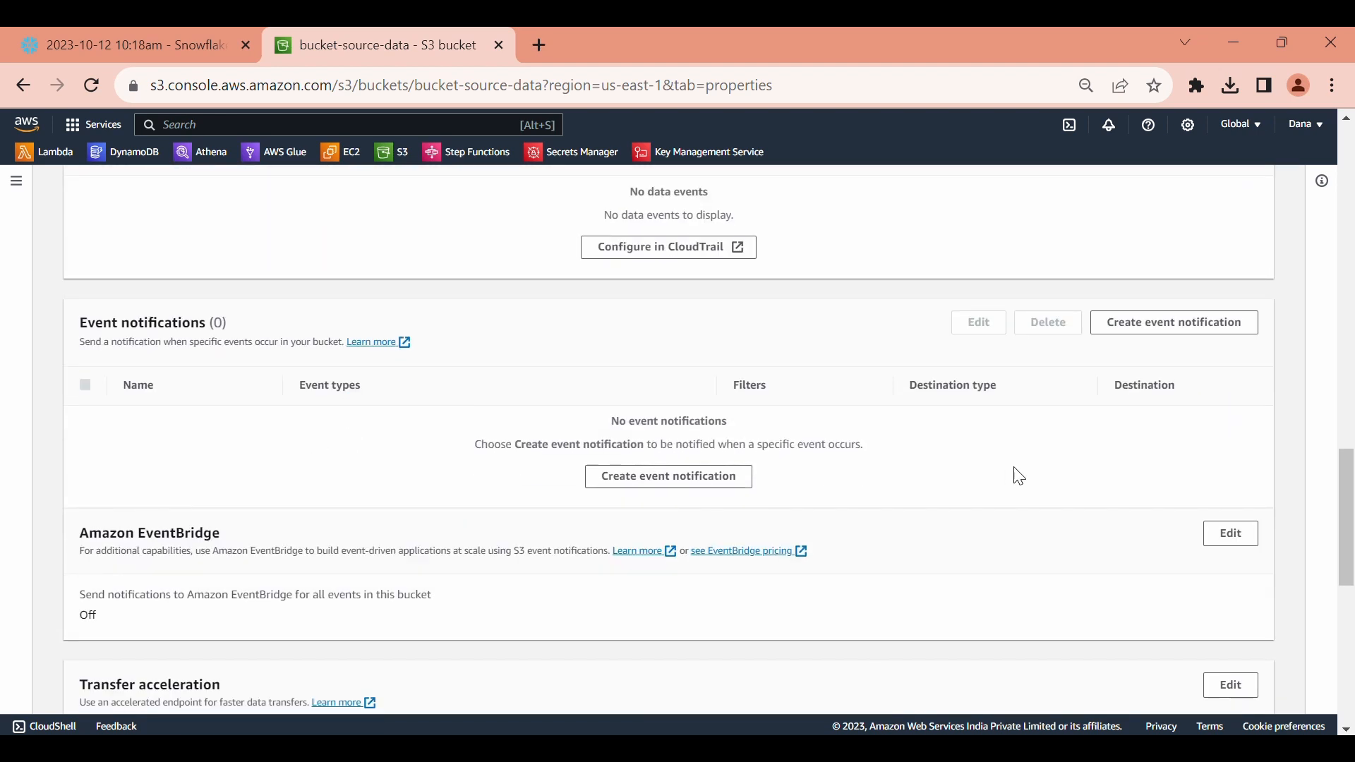
left_click(1171, 329)
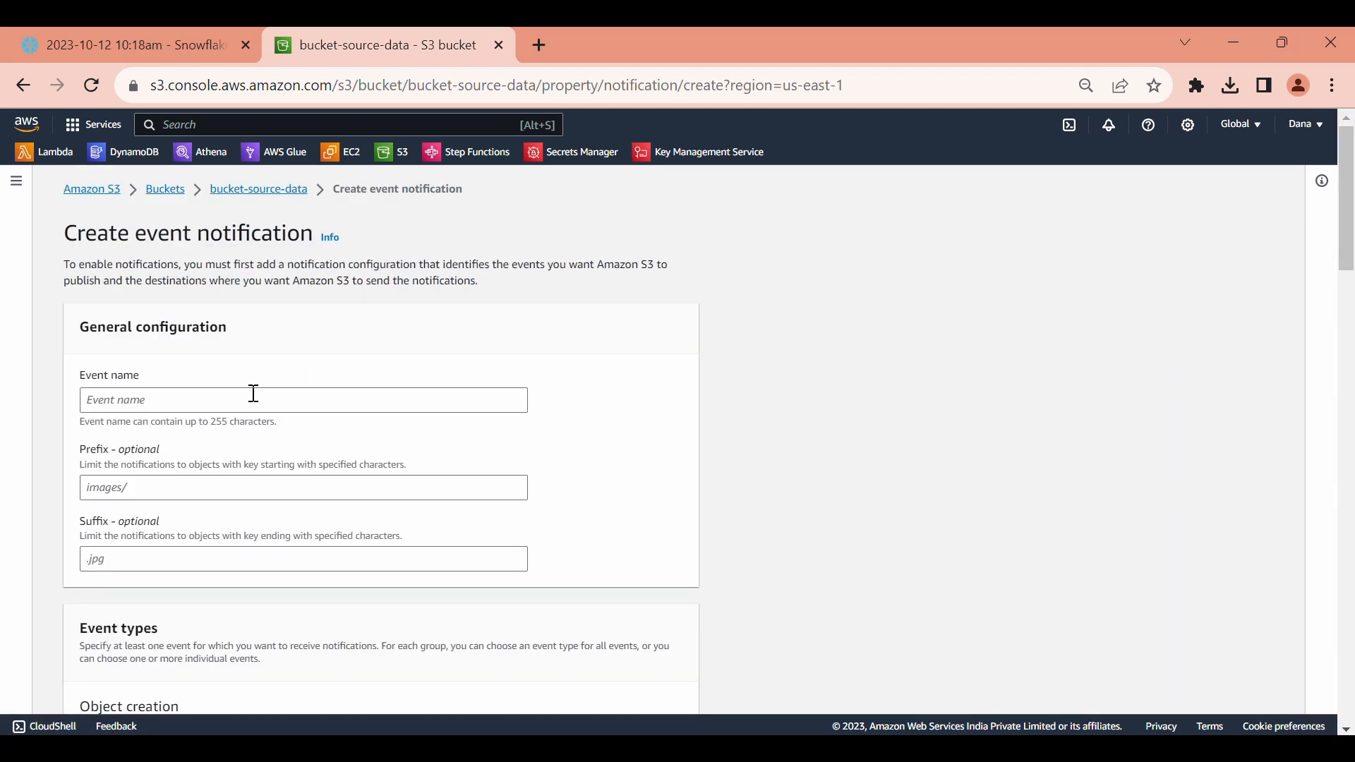
left_click(254, 395)
type("trigger-sales-snowpipe")
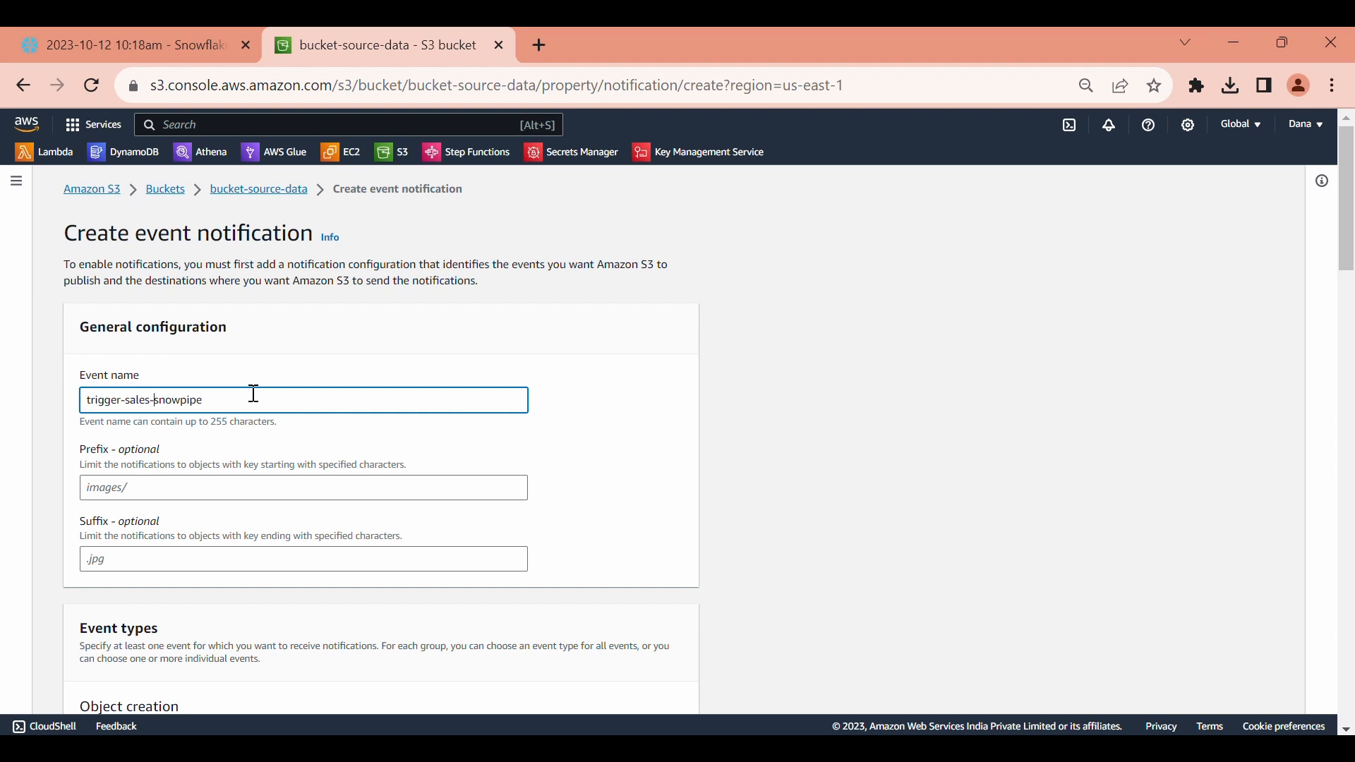
- Open S3 in a separate browser tab, go to the sales folder under snowpipe_data in bucket-source-data, and copy its folder path
left_click(165, 493)
scroll(164, 493, "down", 2)
scroll(396, 212, "up", 2)
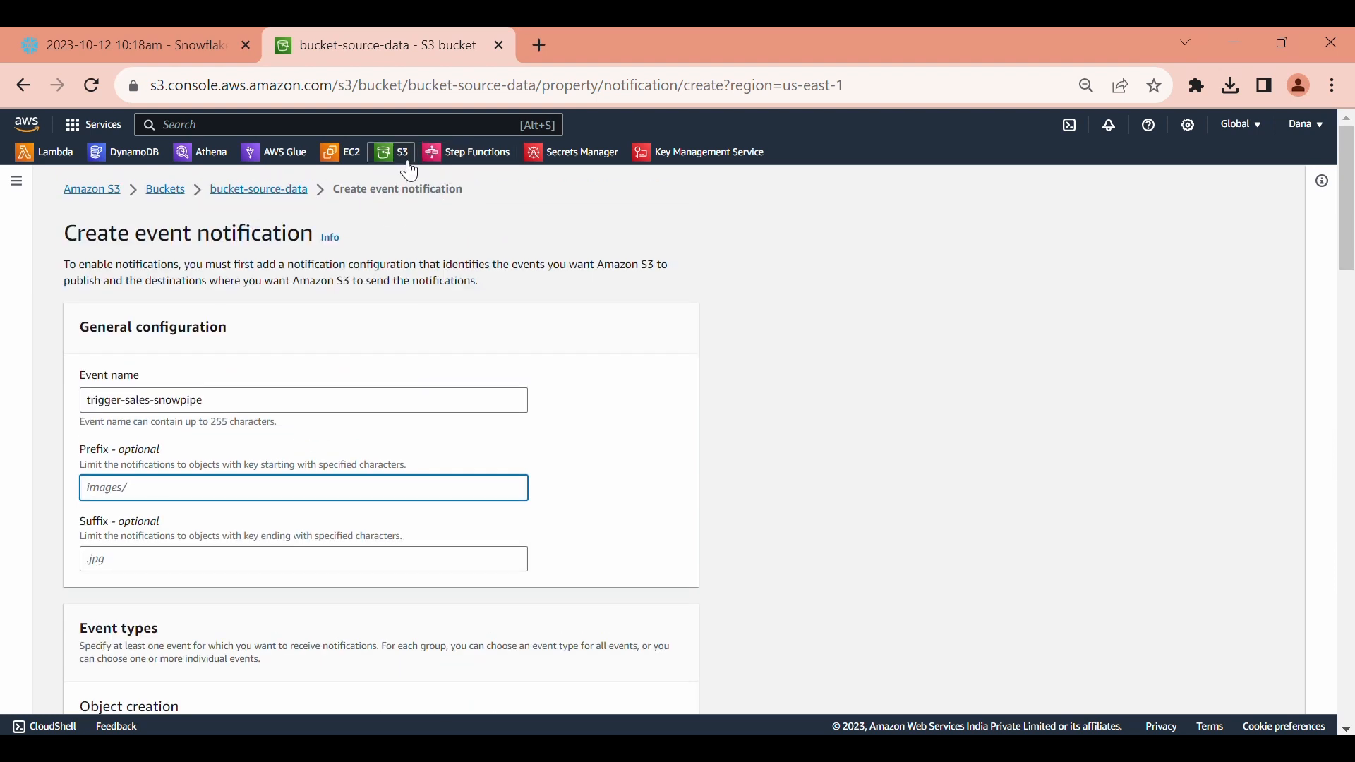
right_click(404, 157)
middle_click(404, 160)
left_click(543, 42)
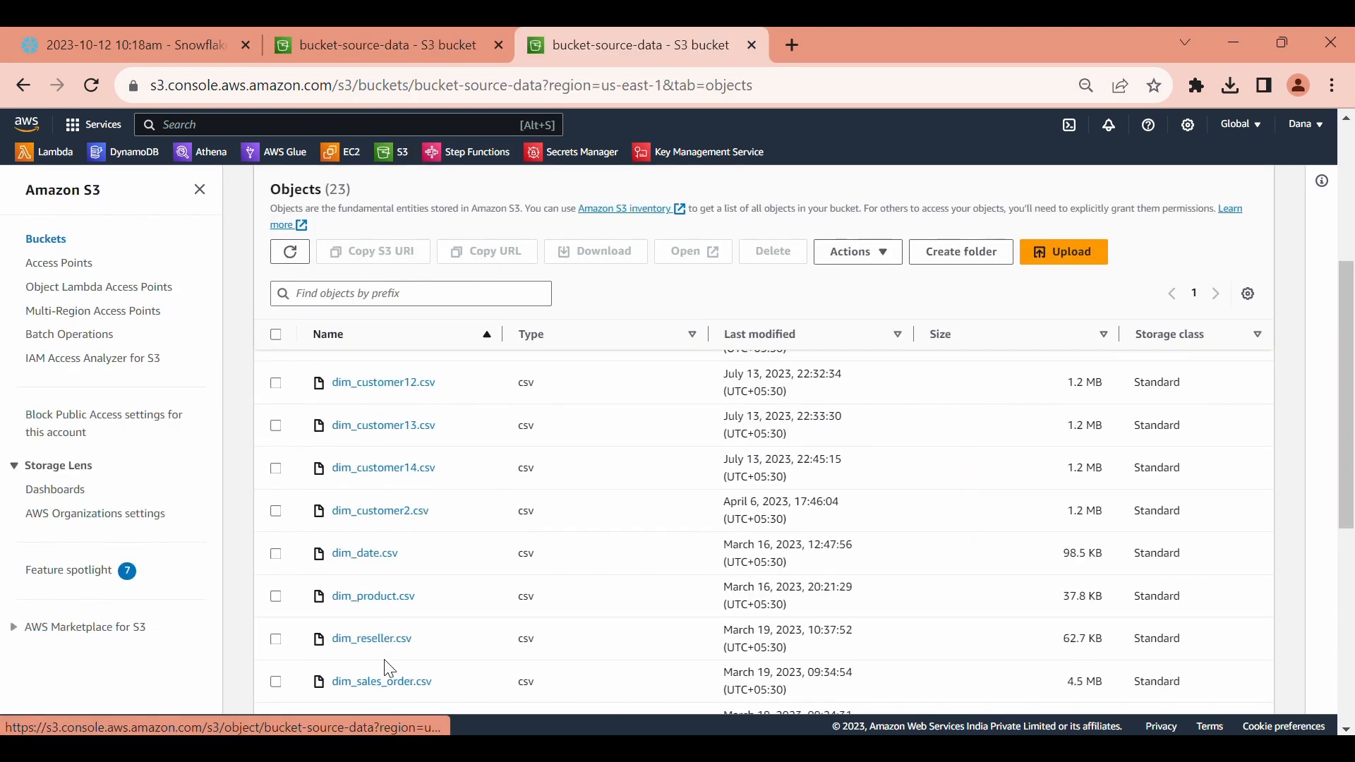
scroll(387, 630, "down", 5)
left_click(385, 628)
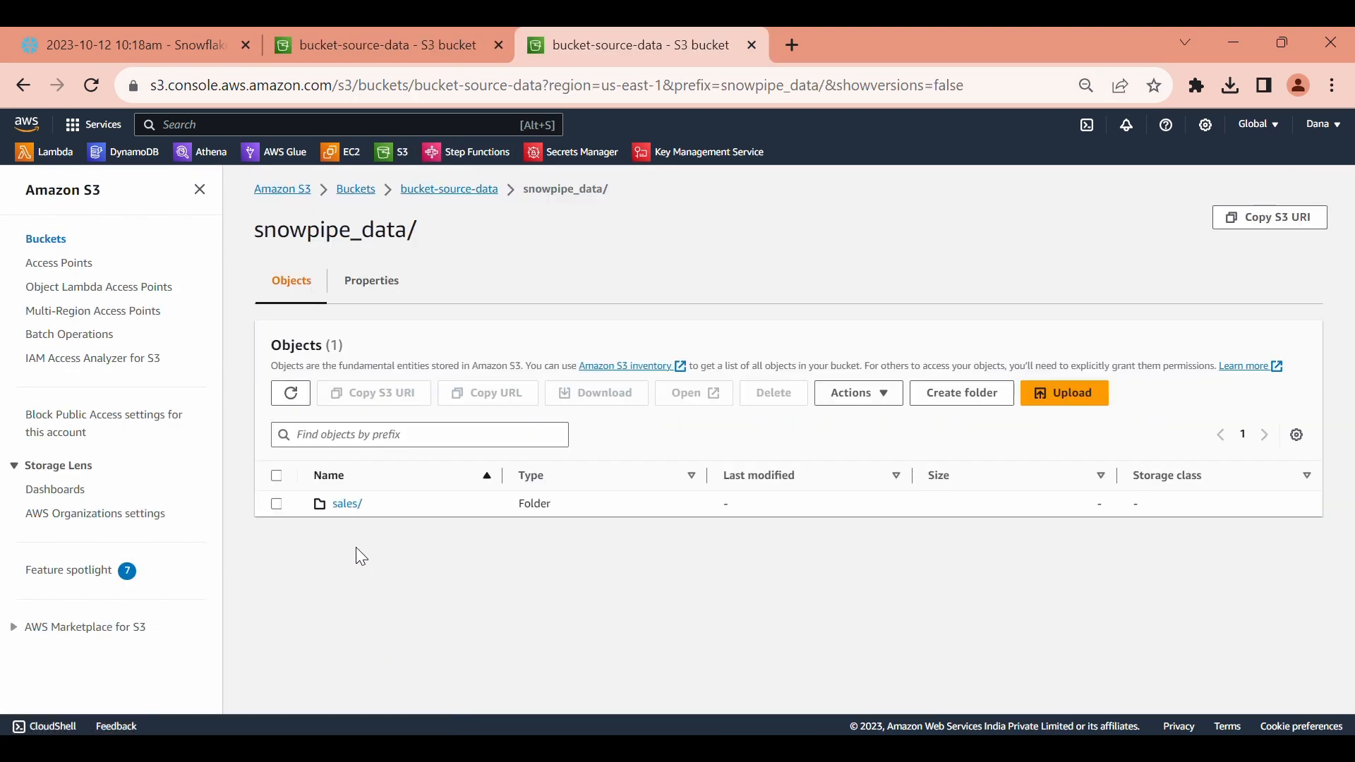
left_click(348, 508)
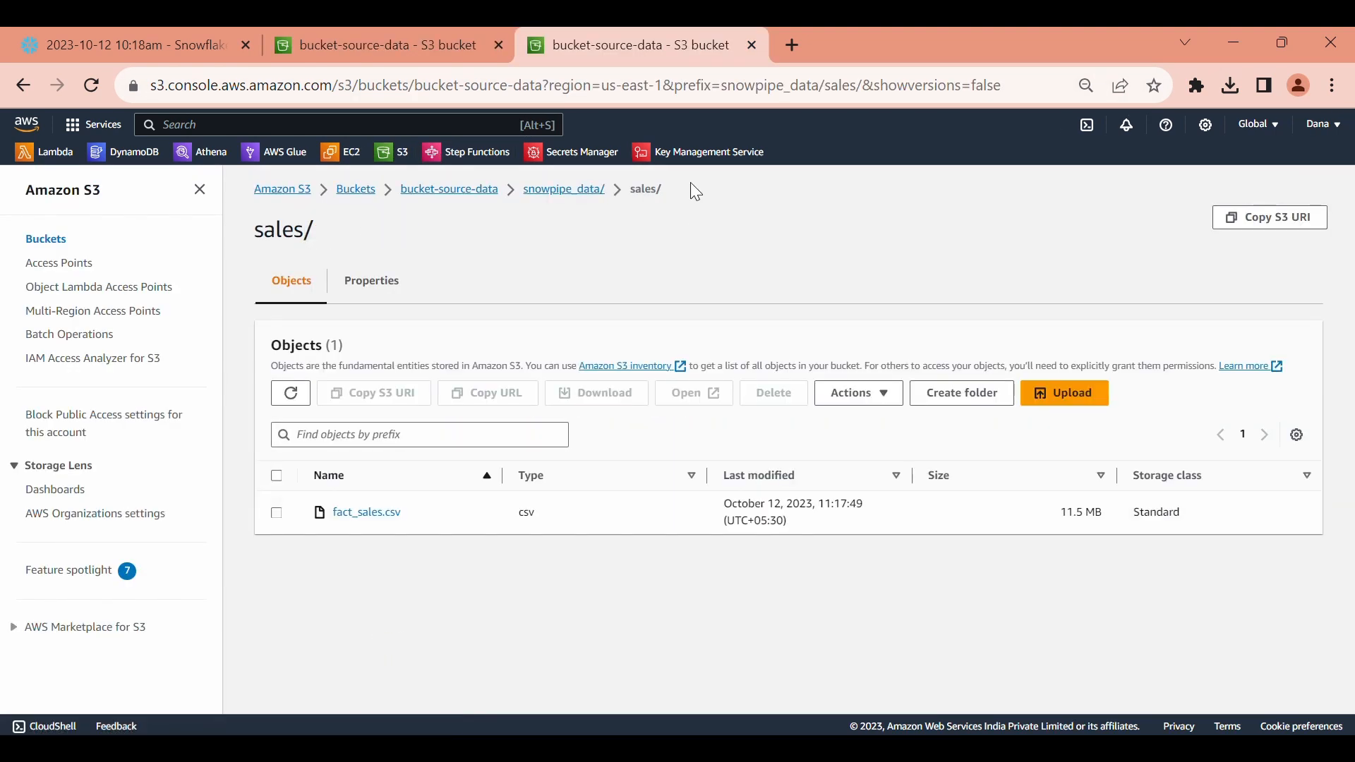
left_click_drag(568, 199, 527, 200)
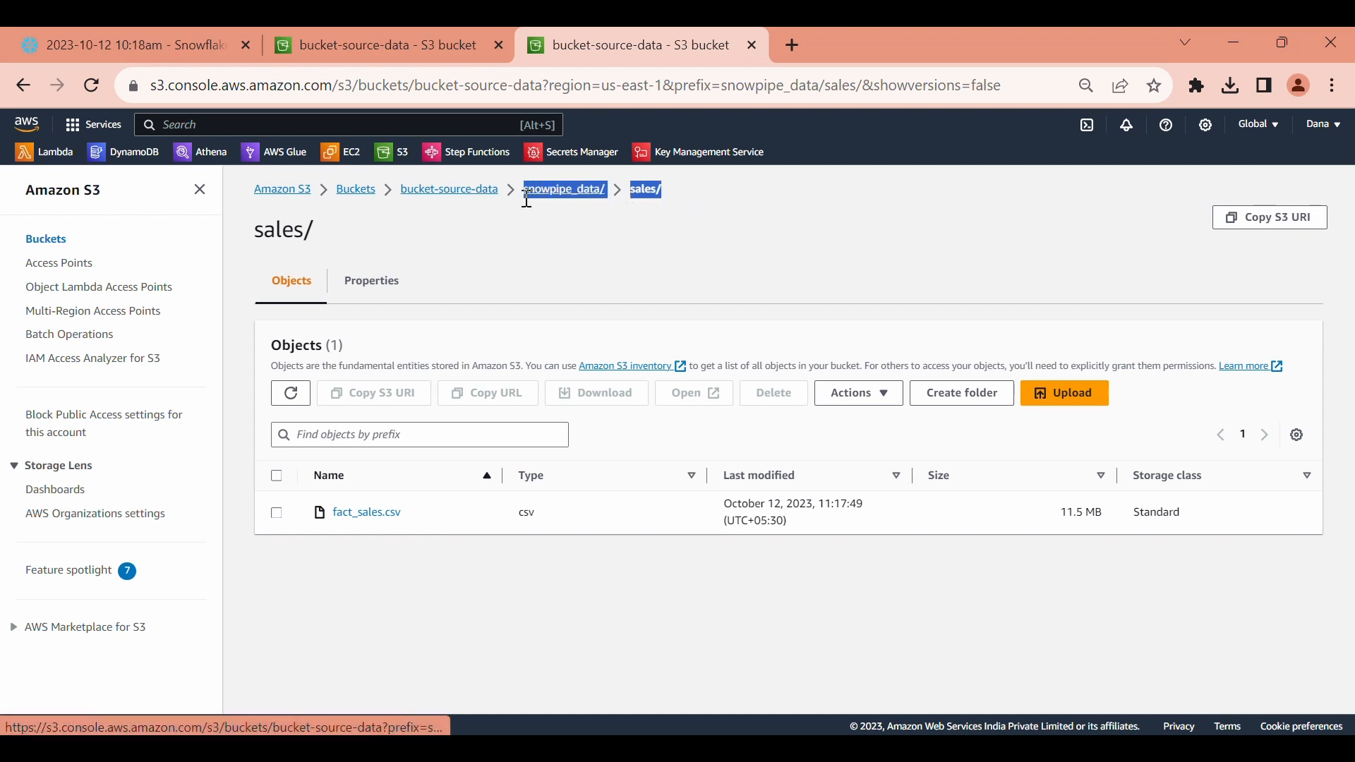
- Set the event notification's prefix to "snowpipe_data/sales/" from the copied folder path, without the stray space
left_click(347, 44)
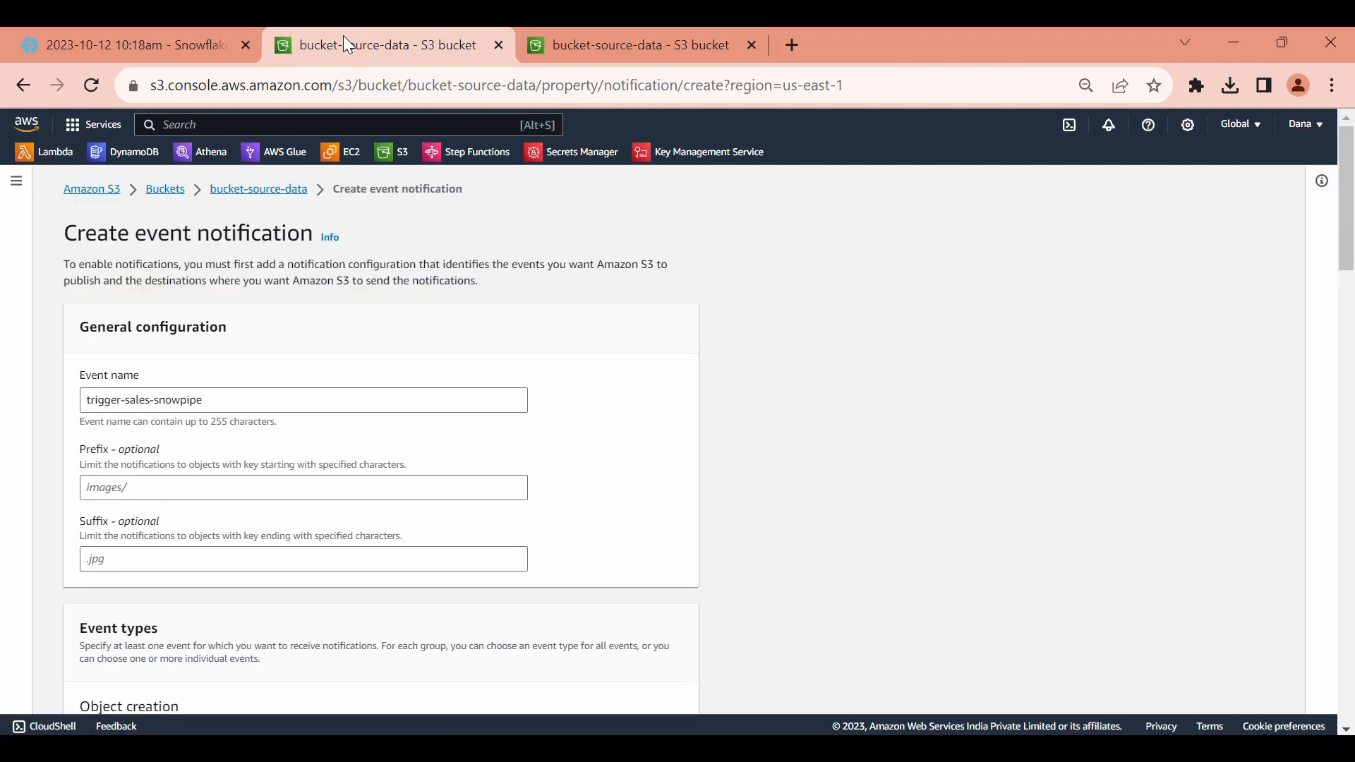
left_click(156, 484)
key("ctrl+v")
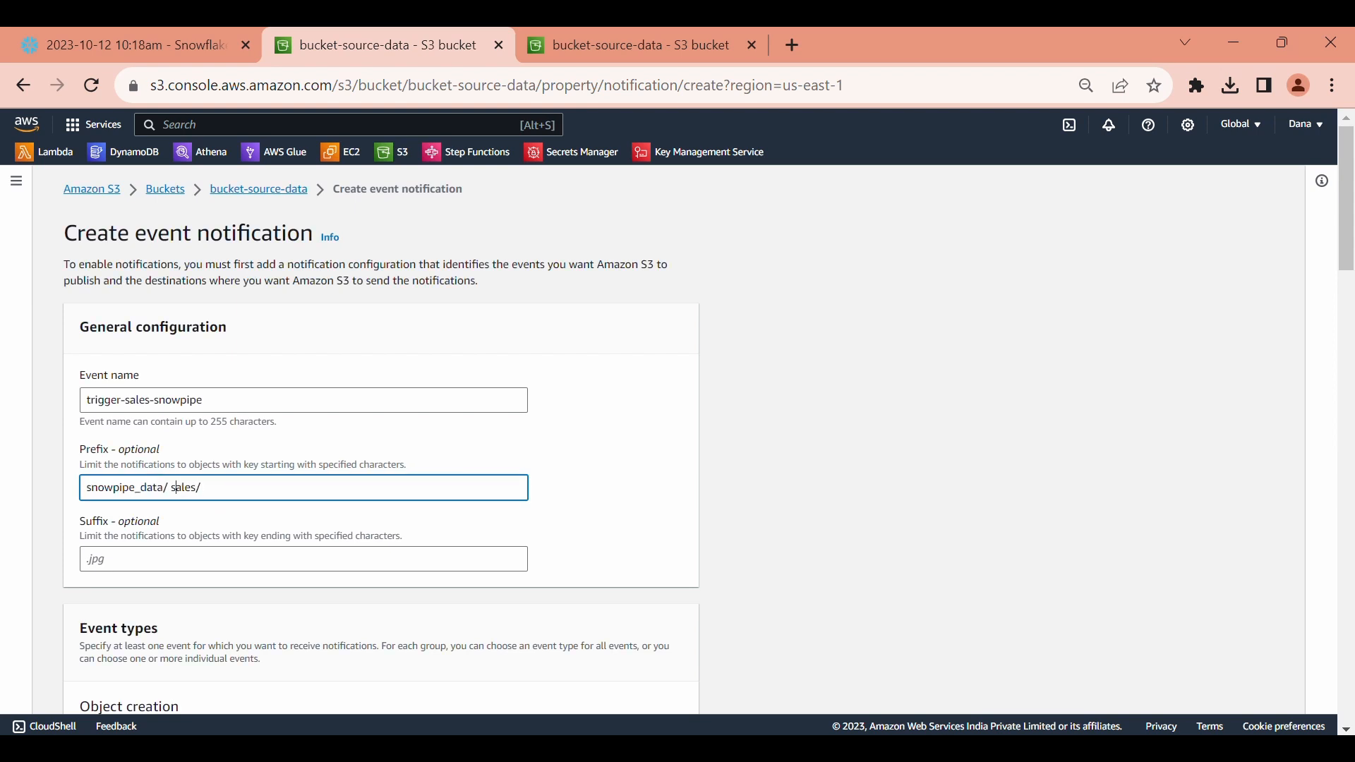
key("BackSpace")
key("ctrl+a")
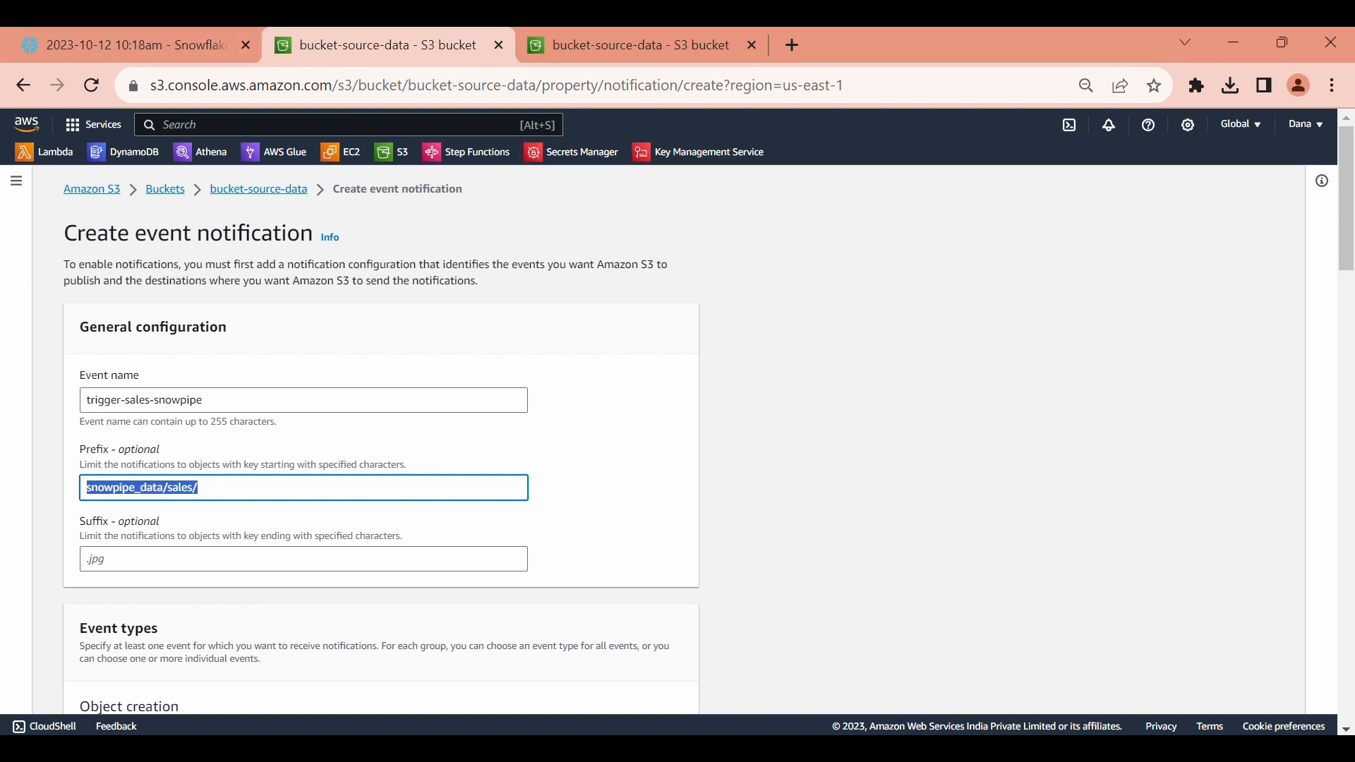
- Enable all object create events as the event type for the trigger-sales-snowpipe notification
scroll(781, 556, "down", 5)
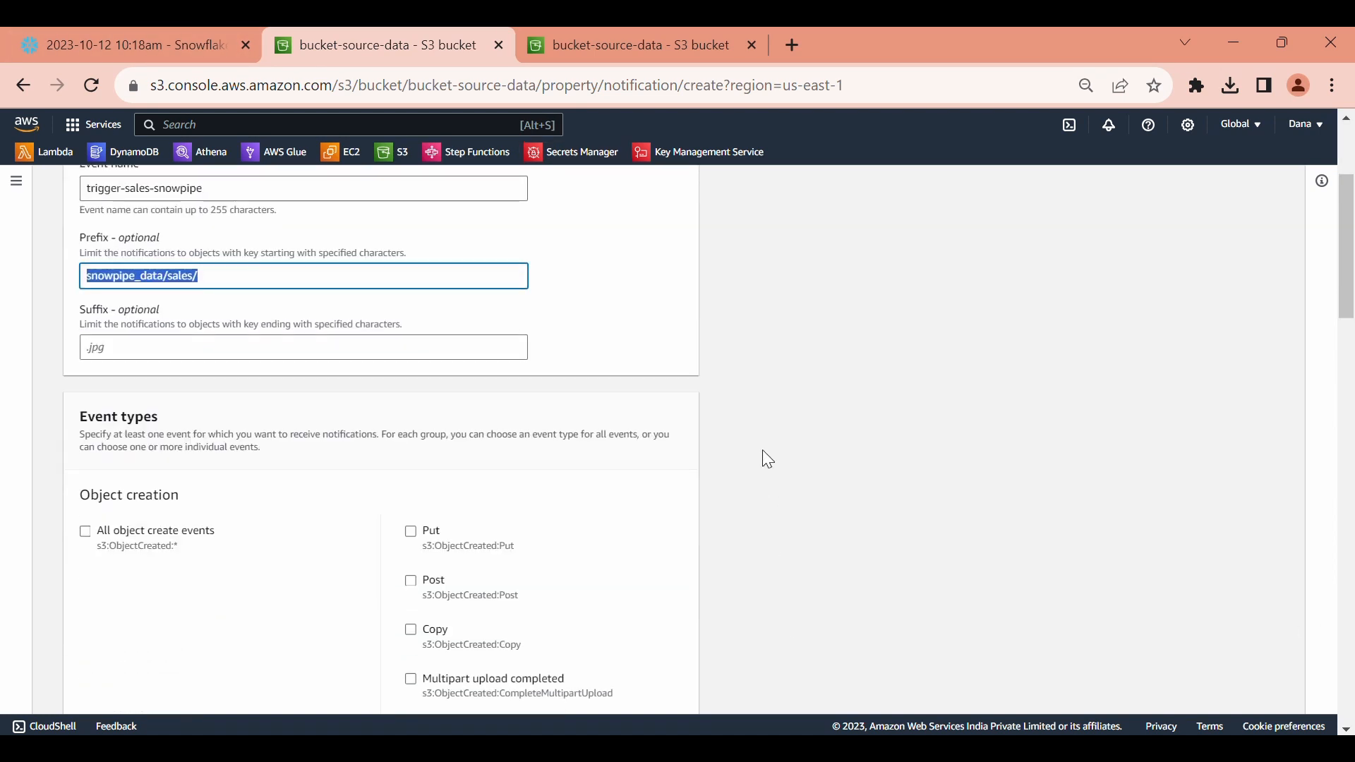
left_click(766, 416)
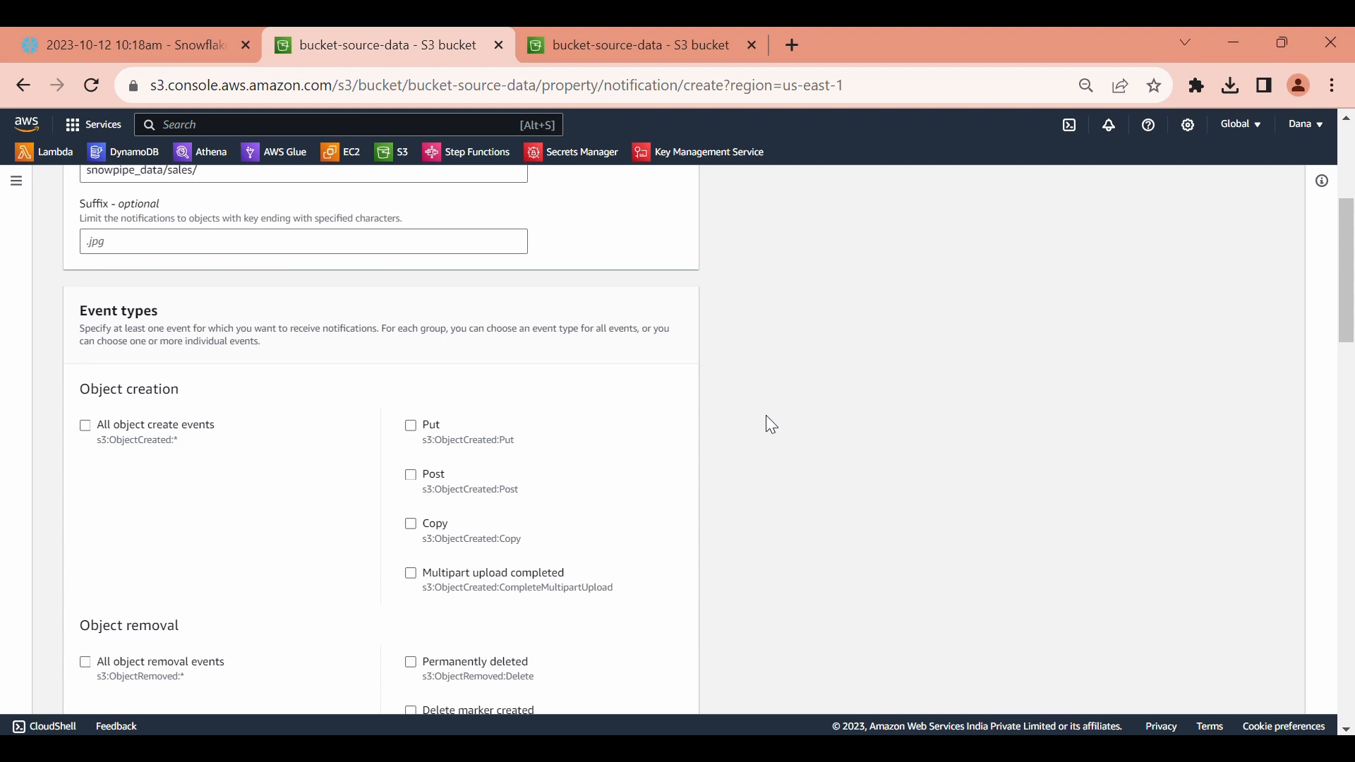
left_click(85, 427)
- Set the notification's destination to an SQS queue that is specified by entering its ARN
scroll(569, 480, "down", 10)
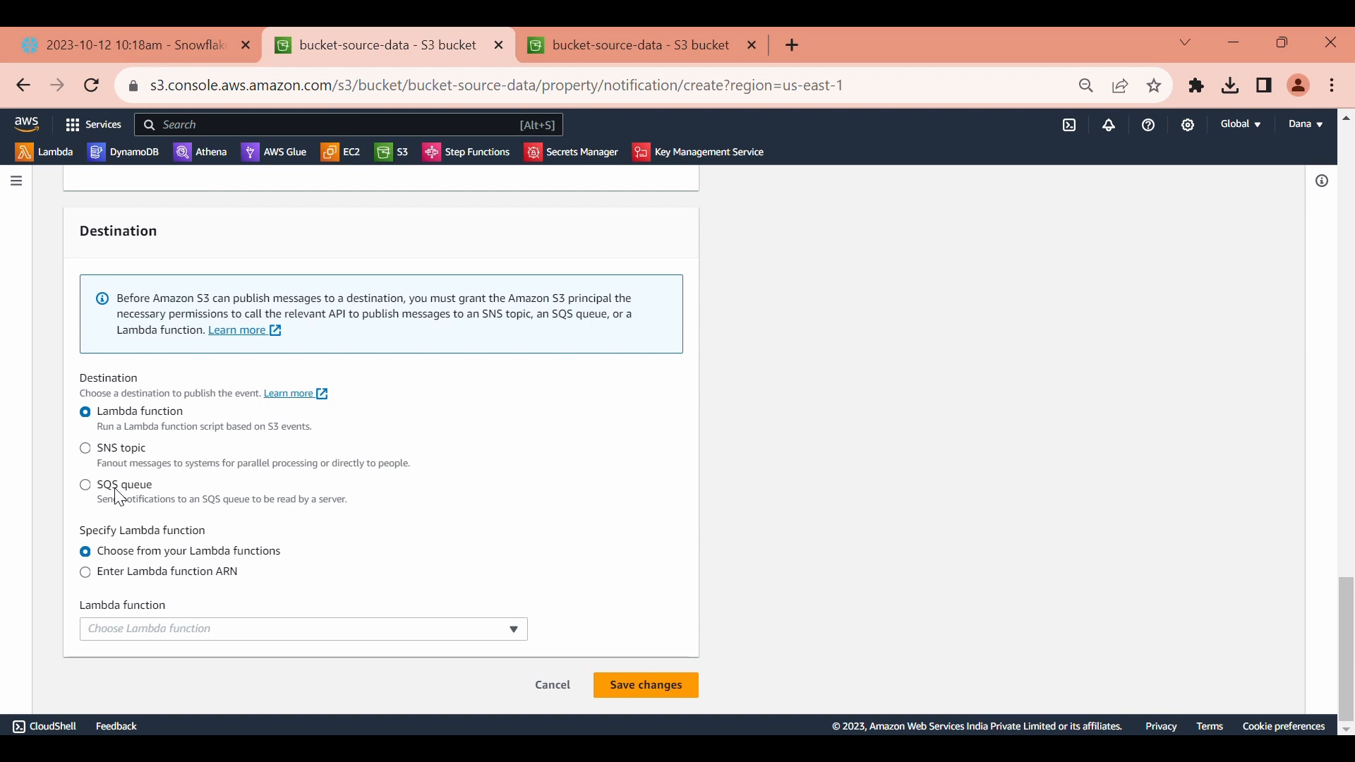
left_click(120, 497)
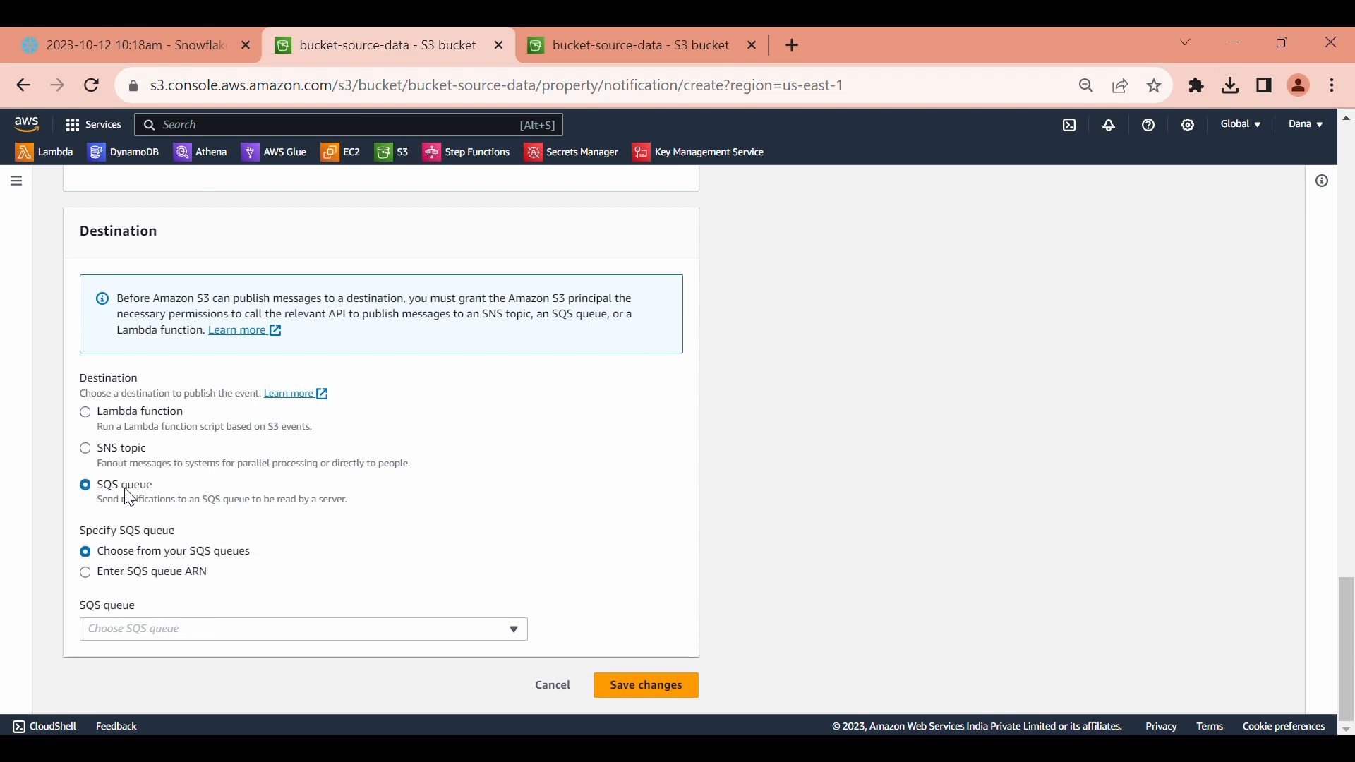
left_click(173, 577)
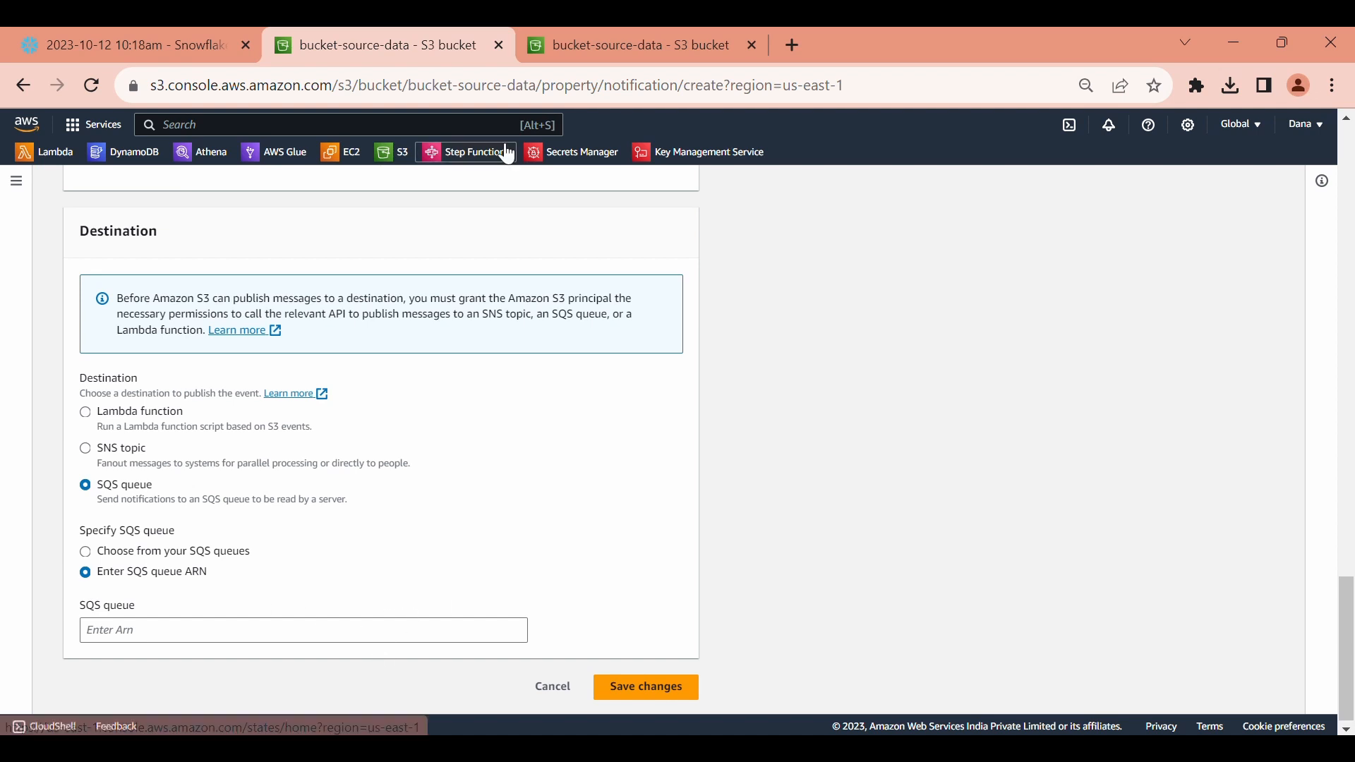
- Copy the pipe's notification_channel ARN from the Snowflake result, paste it as the event notification's SQS queue, and save the notification
left_click(133, 34)
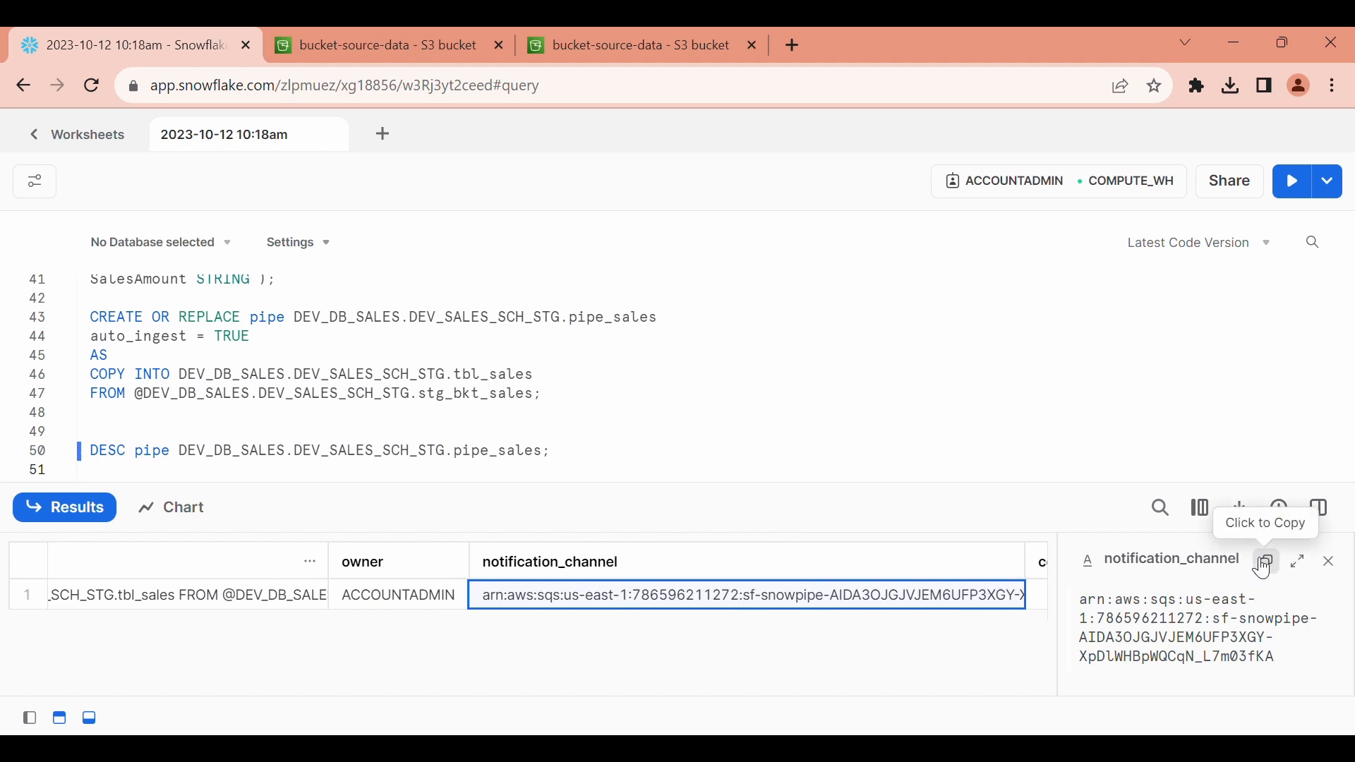
left_click(1268, 564)
left_click(434, 54)
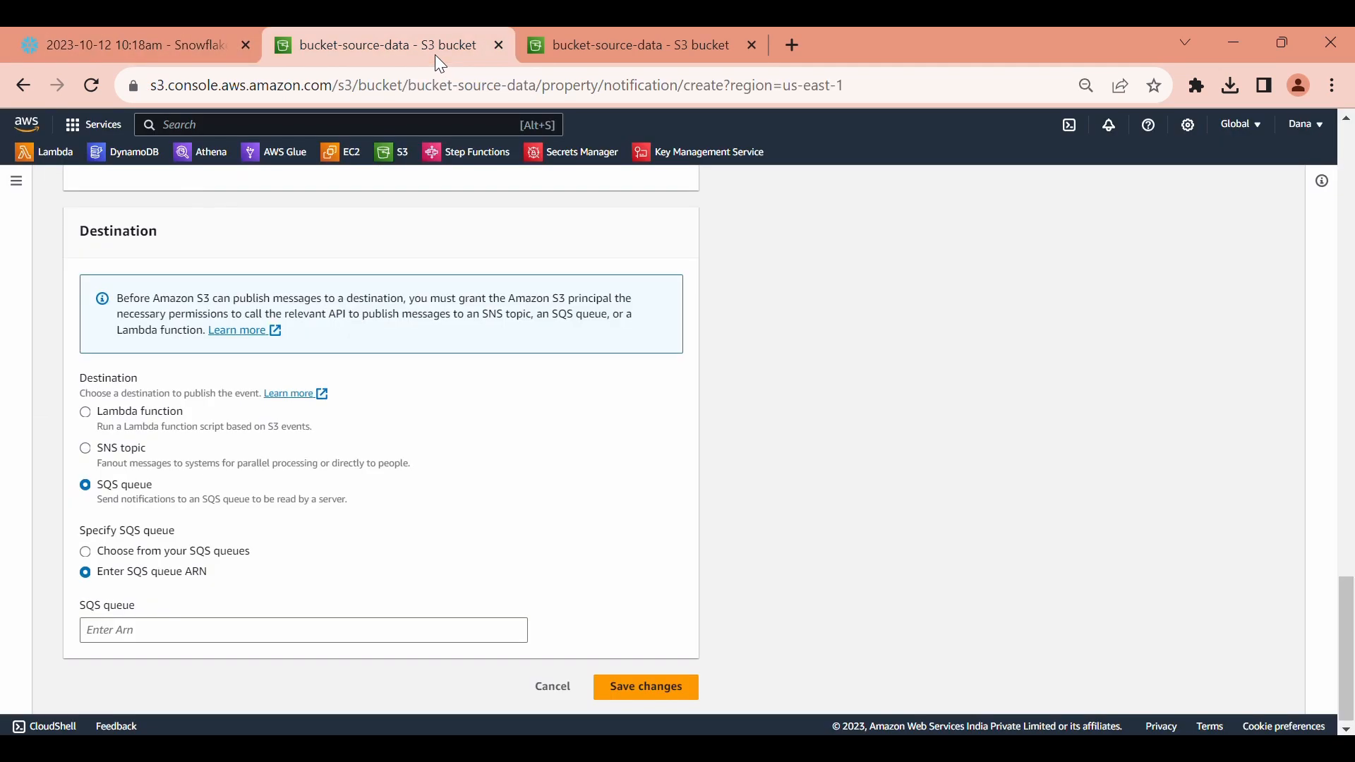
left_click(295, 630)
key("ctrl+v")
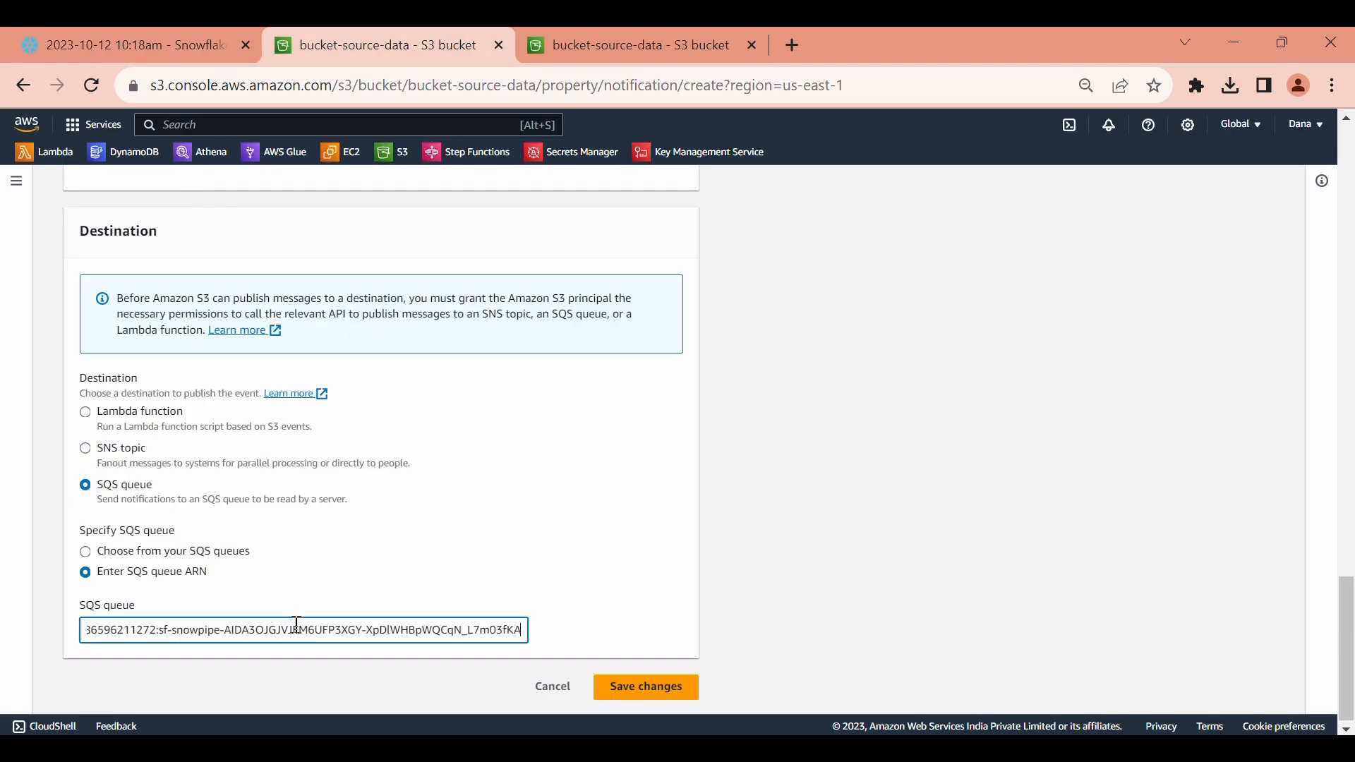
left_click(643, 687)
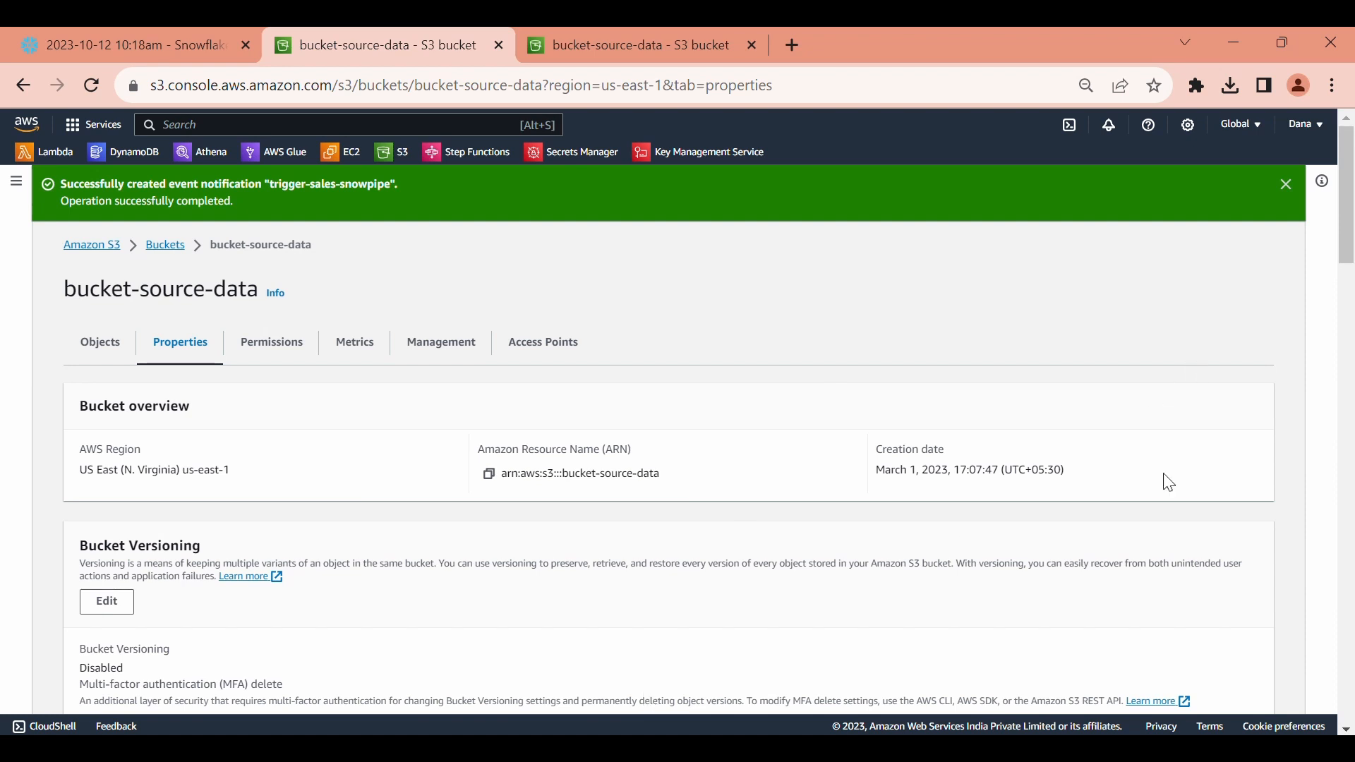
key("alt+Tab")
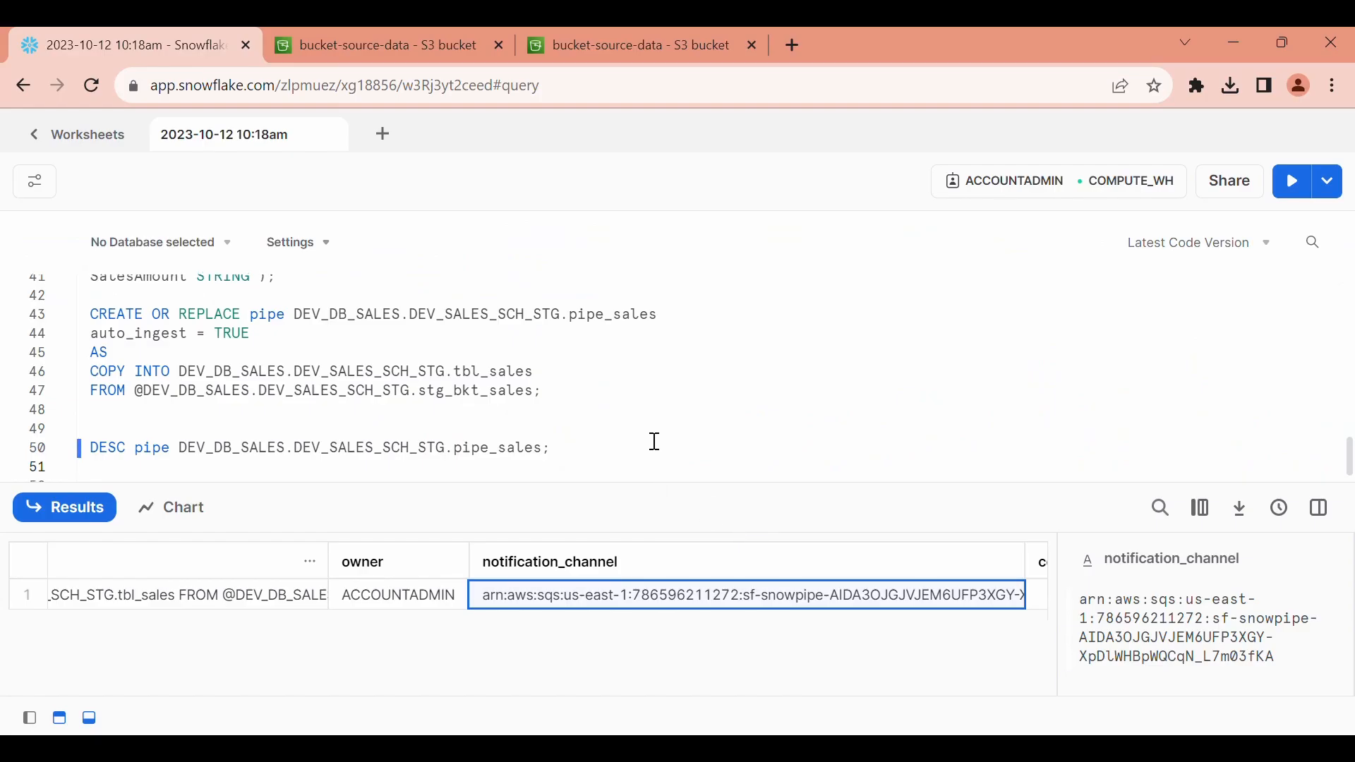
scroll(655, 441, "down", 1)
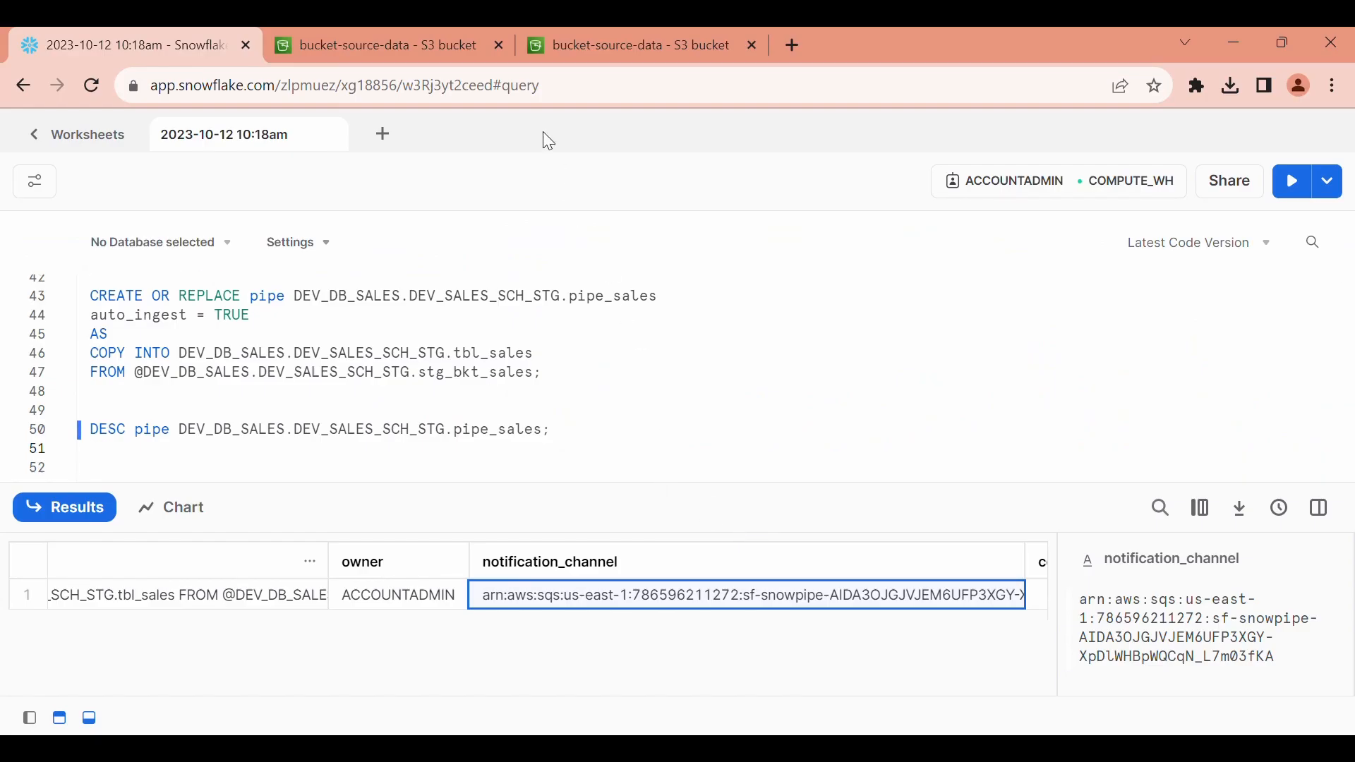
left_click(546, 39)
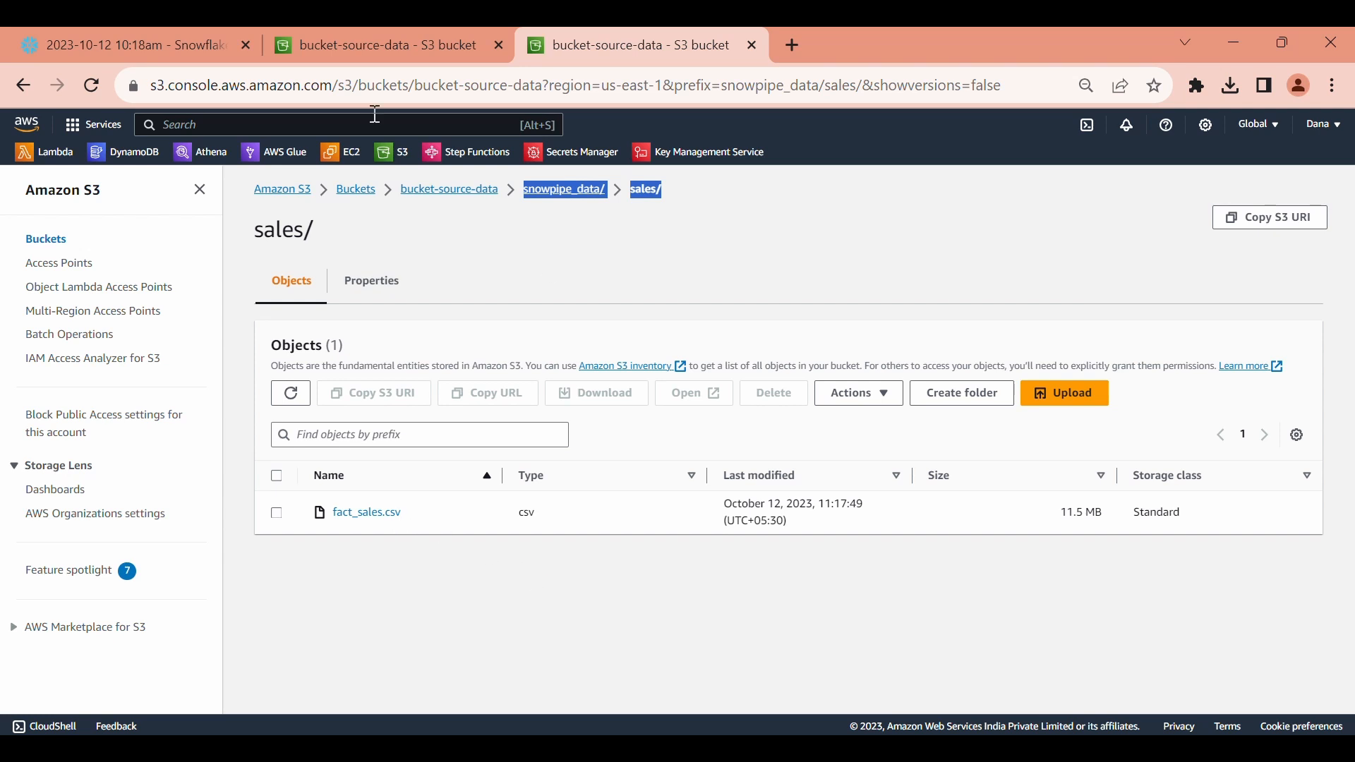
left_click(143, 46)
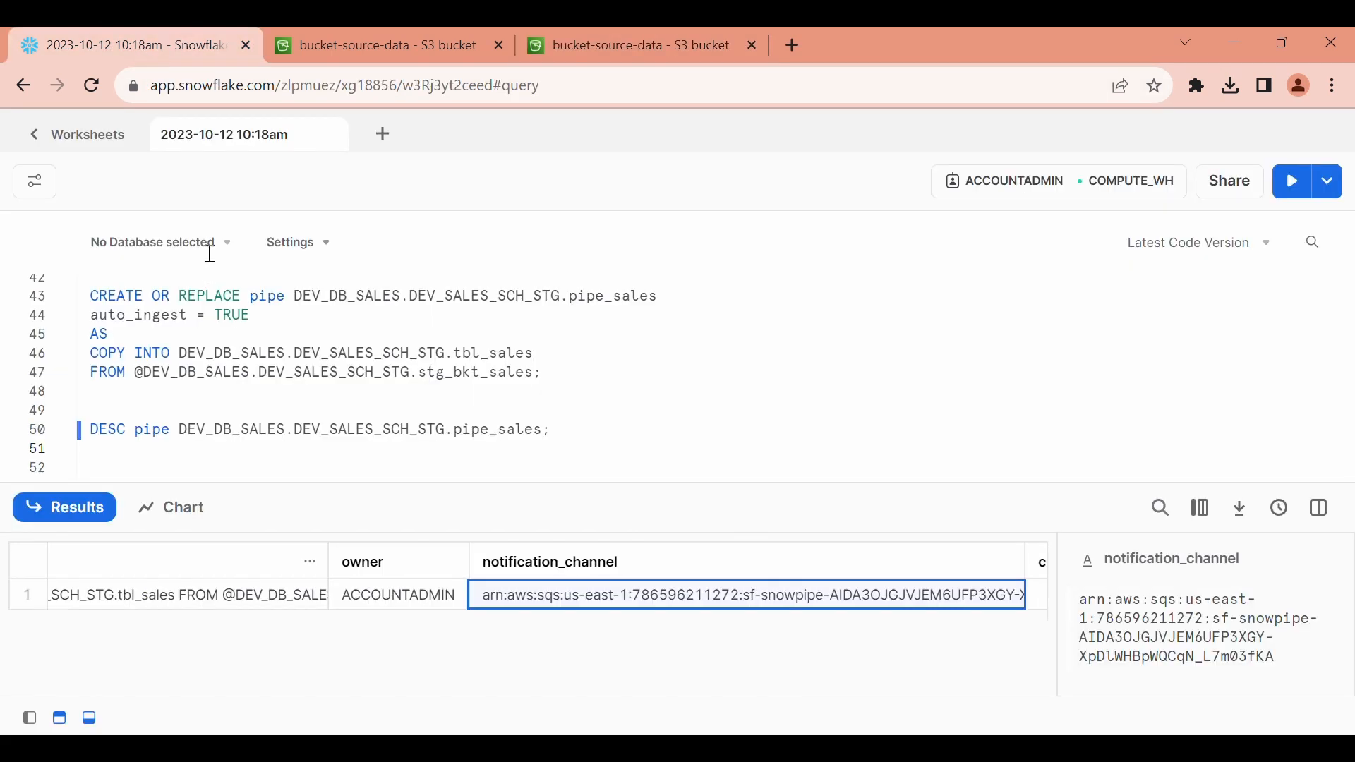
left_click(37, 141)
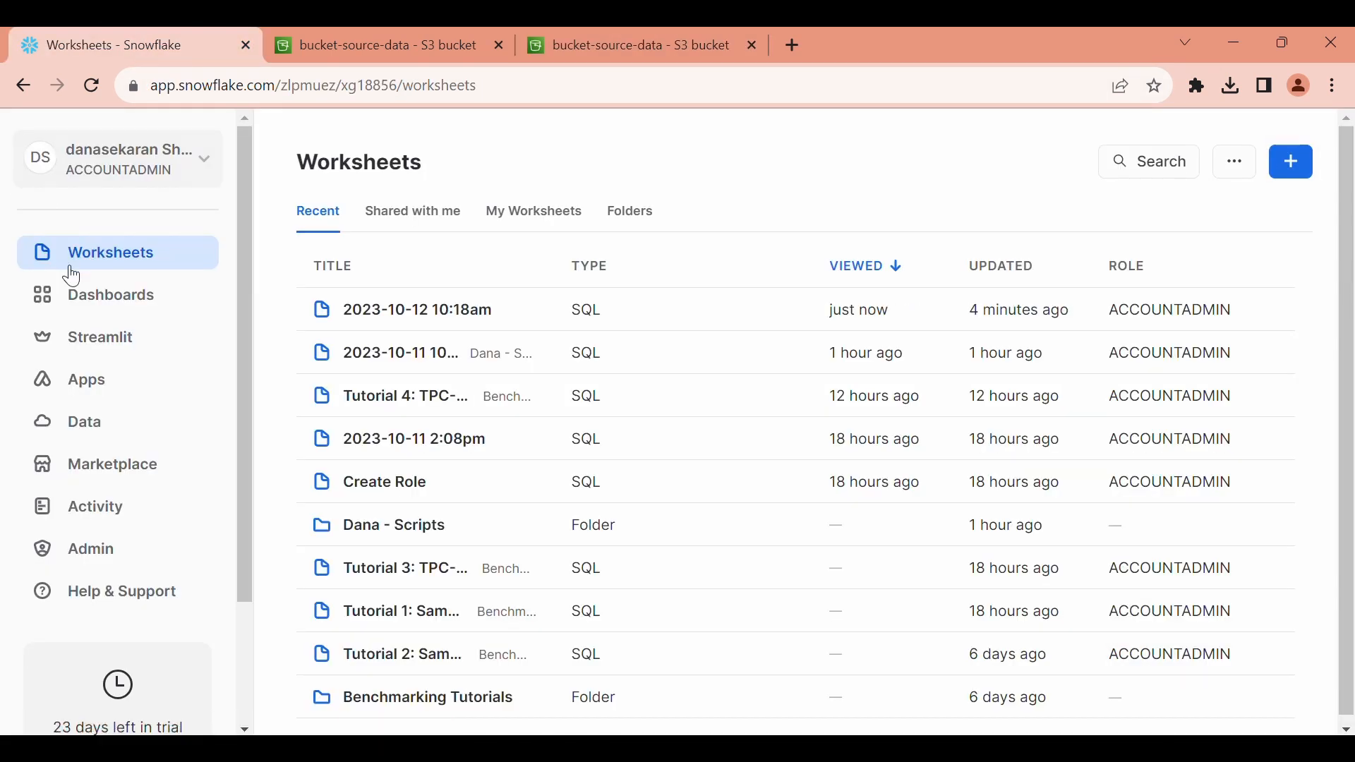
left_click(369, 306)
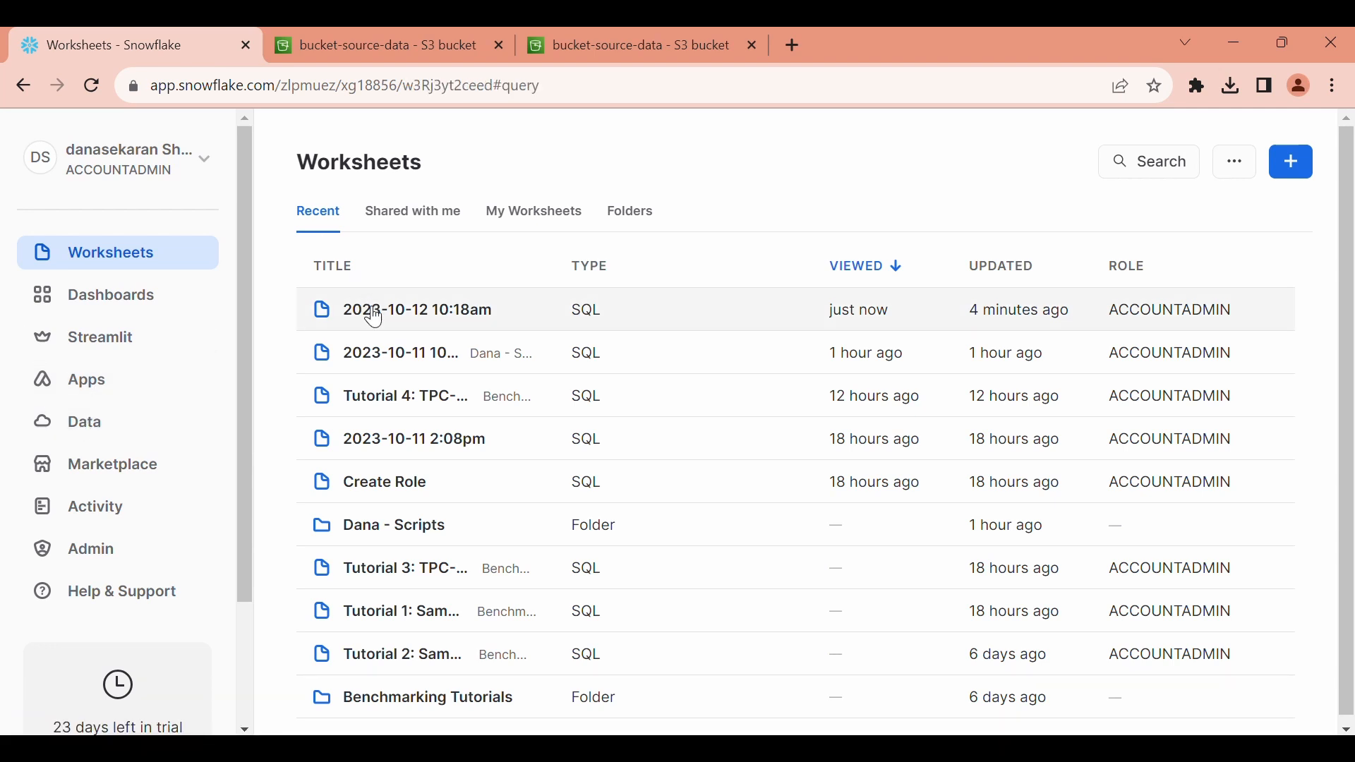
scroll(624, 439, "down", 1)
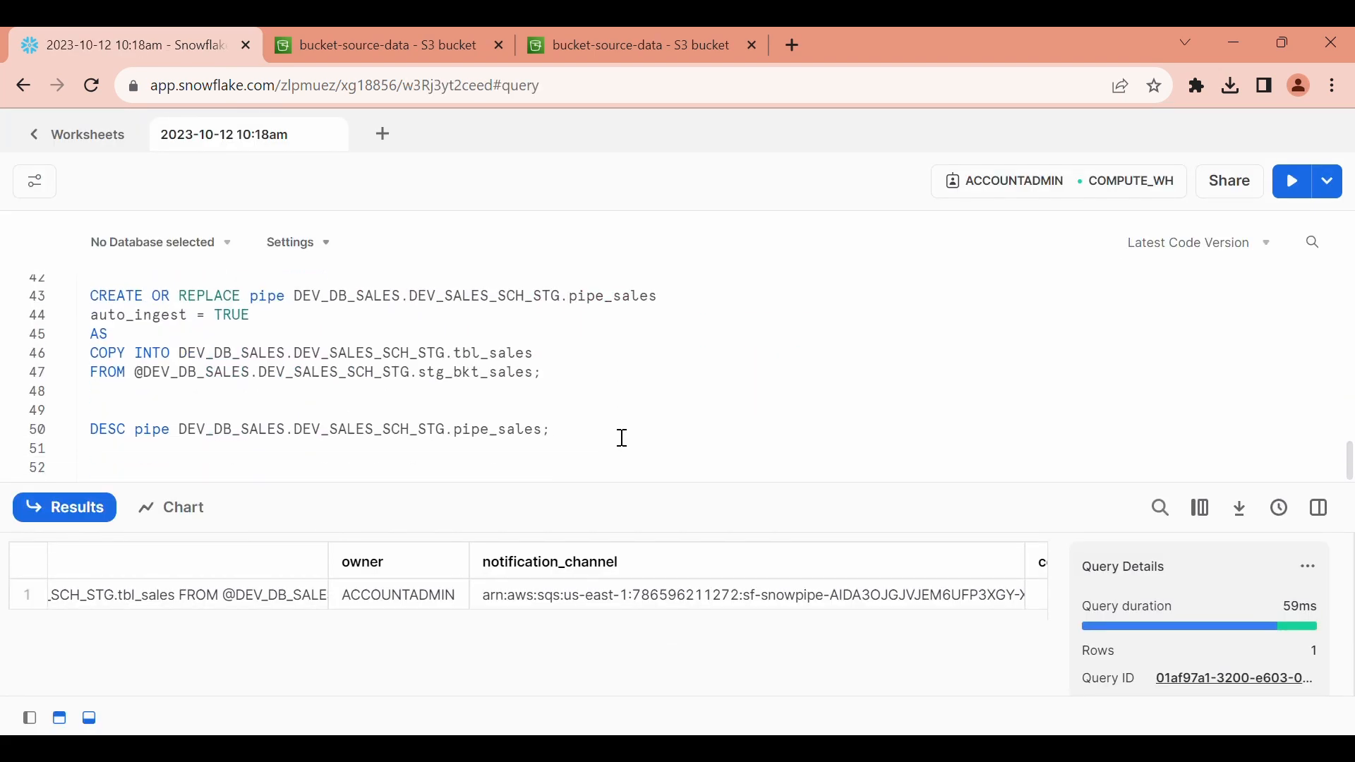
- Write and run "select count(1) from DEV_DB_SALES.DEV_SALES_SCH_STG.tbl_sales;" below the DESC pipe statement
type("s")
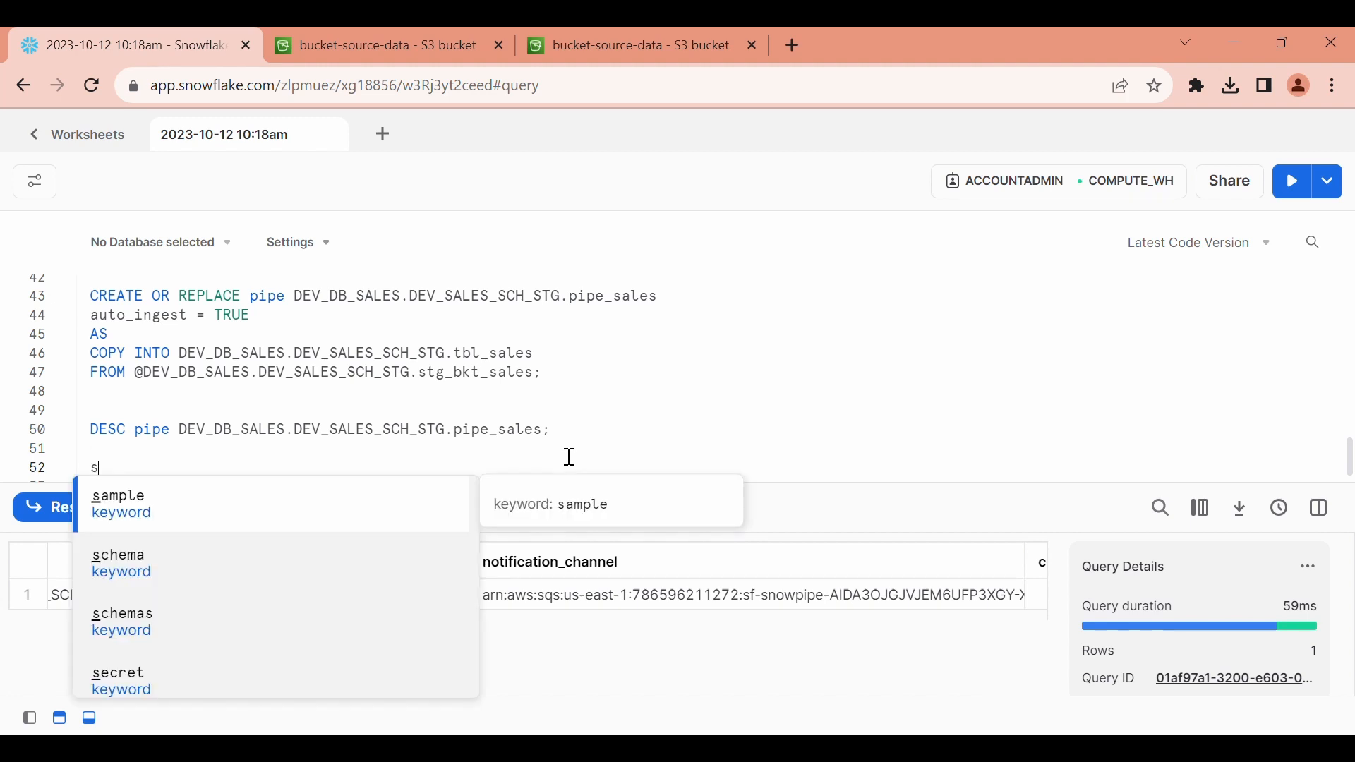
type("elect count(*)")
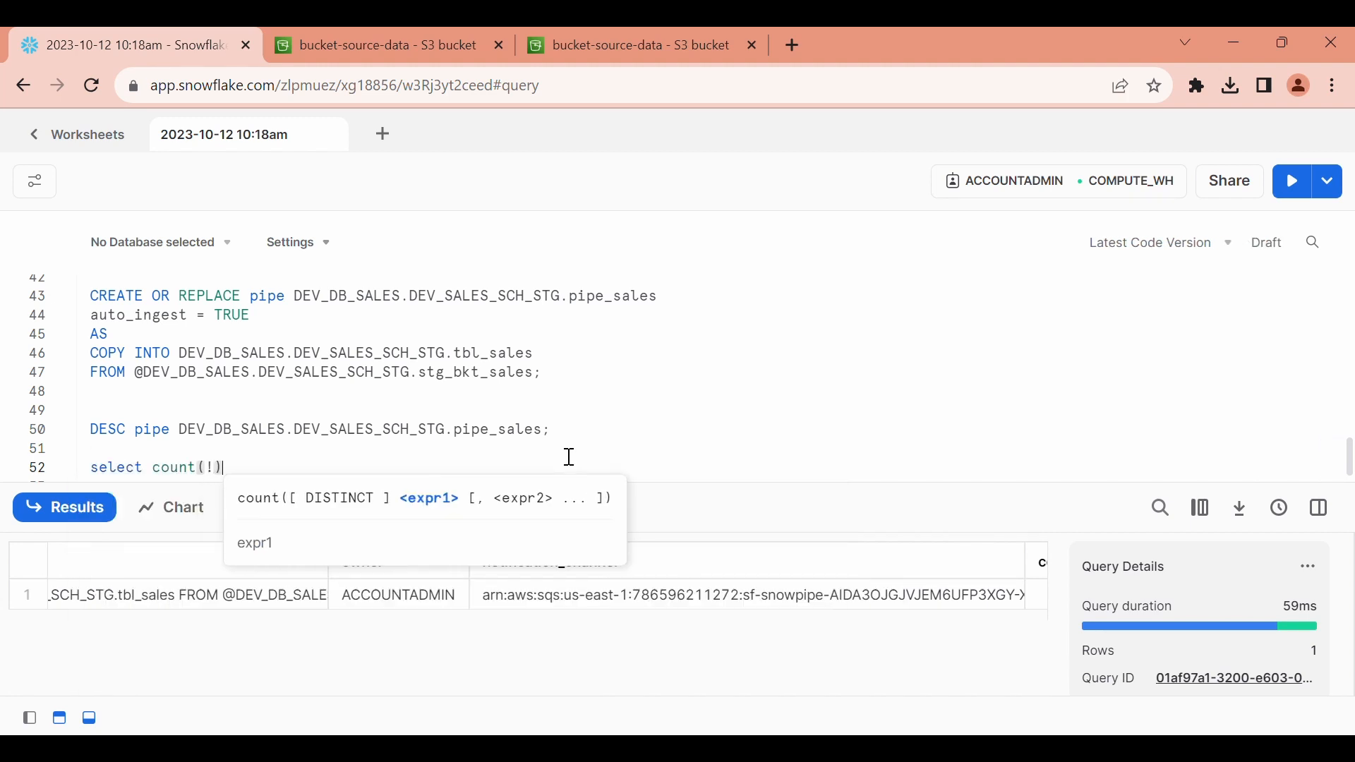
key("BackSpace")
key("BackSpace")
type("1) from")
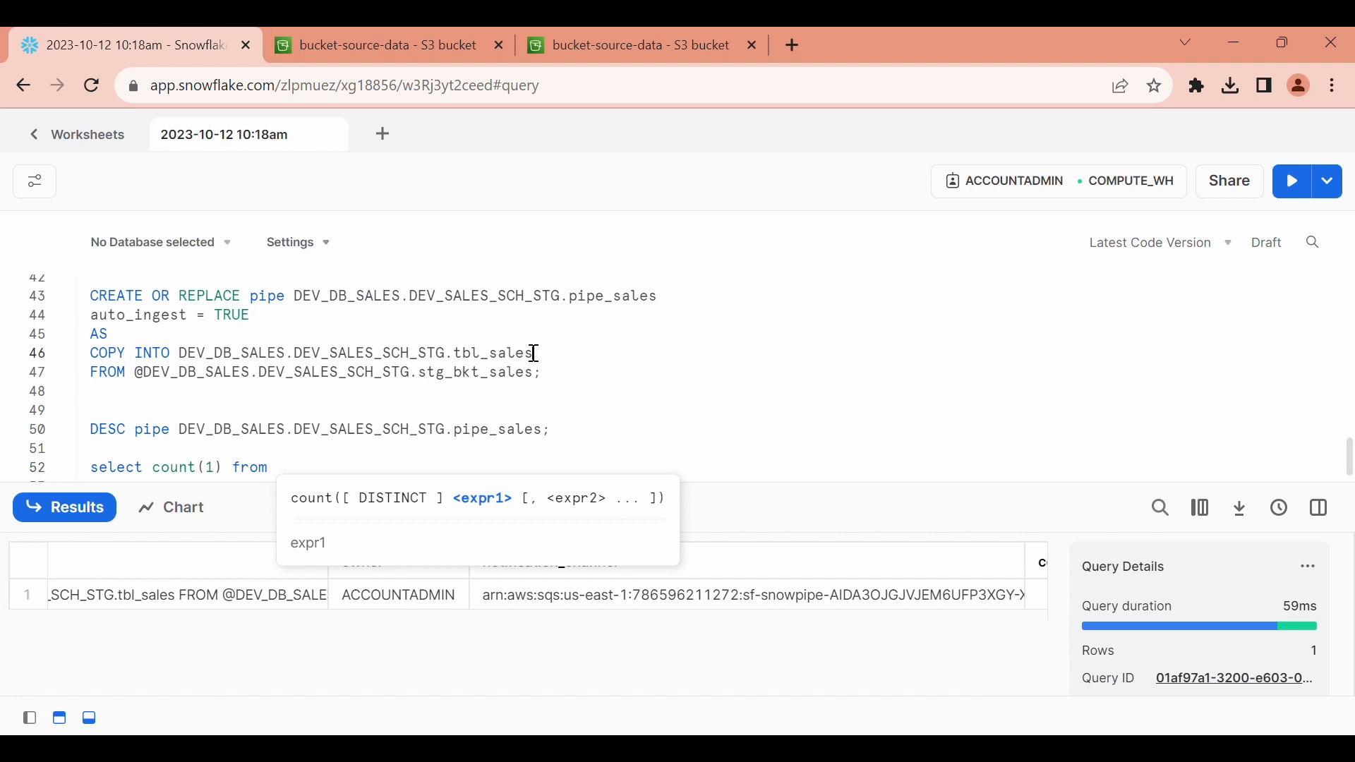
left_click_drag(534, 353, 182, 353)
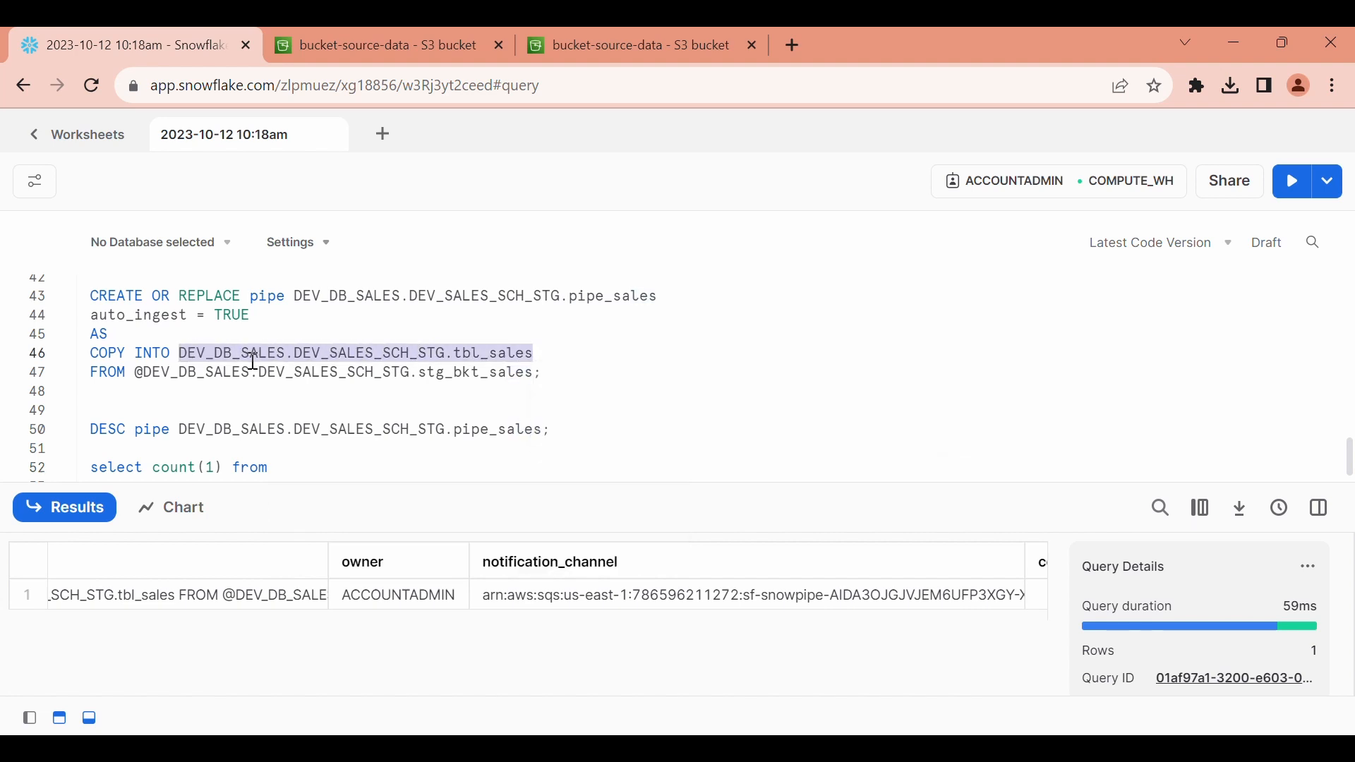
key("ctrl+v")
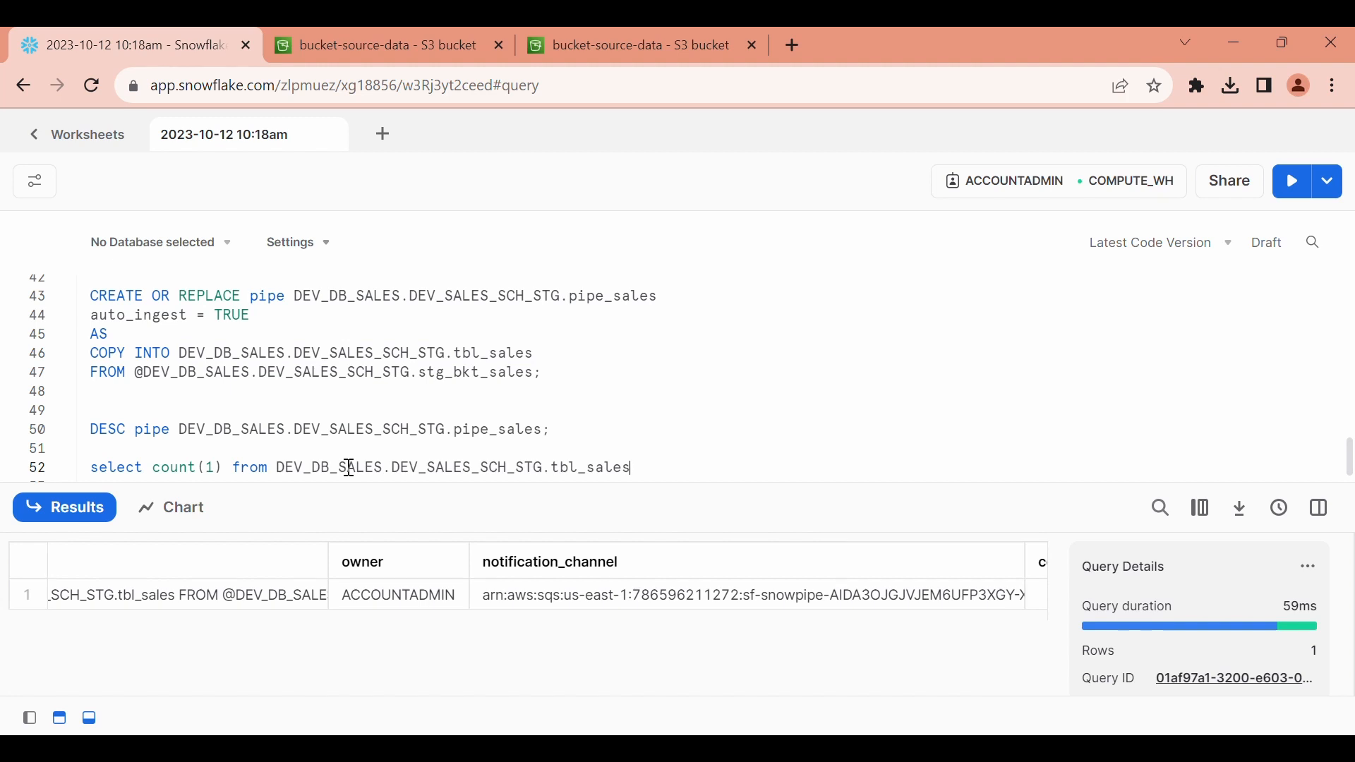
key("shift+Home")
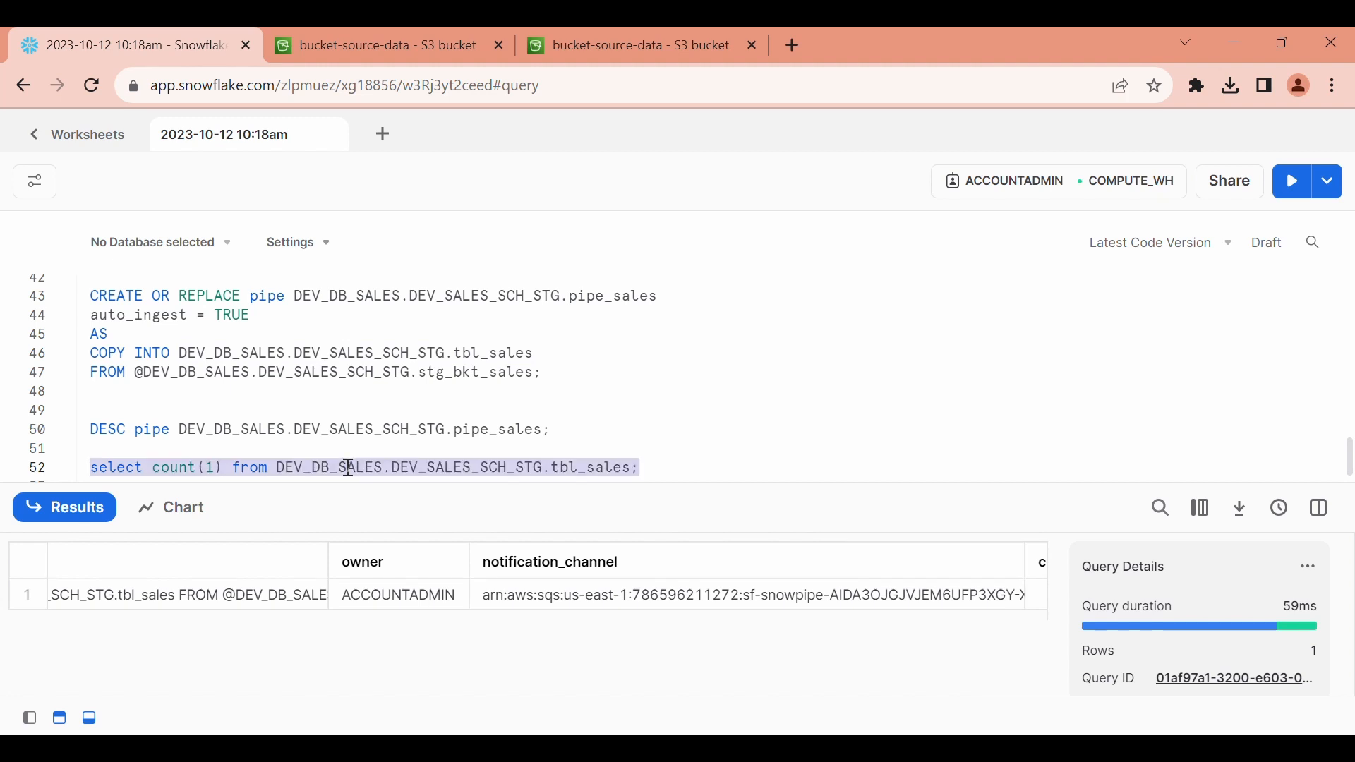
key("ctrl+Return")
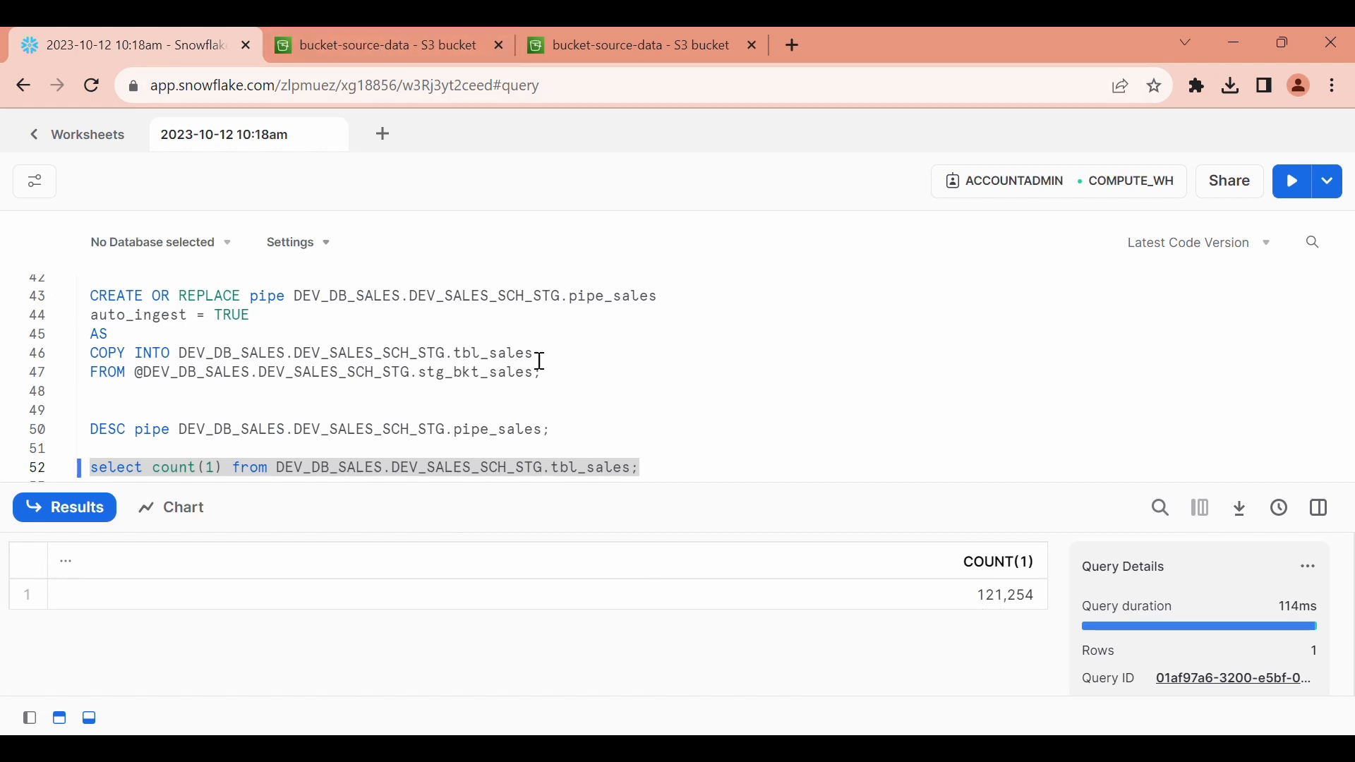
- Upload fact_sales-20232012-v1.csv from the local Snowflake folder to snowpipe_data/sales in bucket-source-data on S3
left_click(351, 41)
left_click(535, 37)
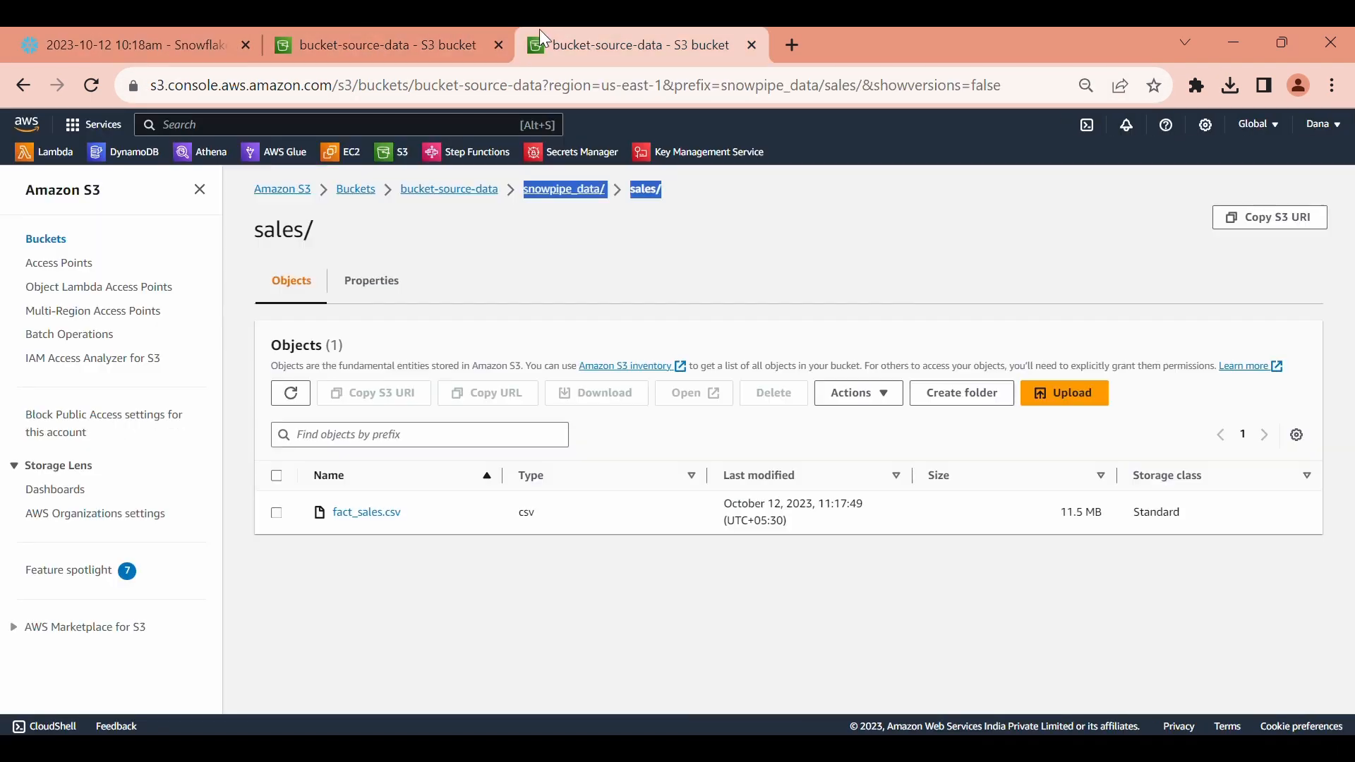
key("alt+Tab")
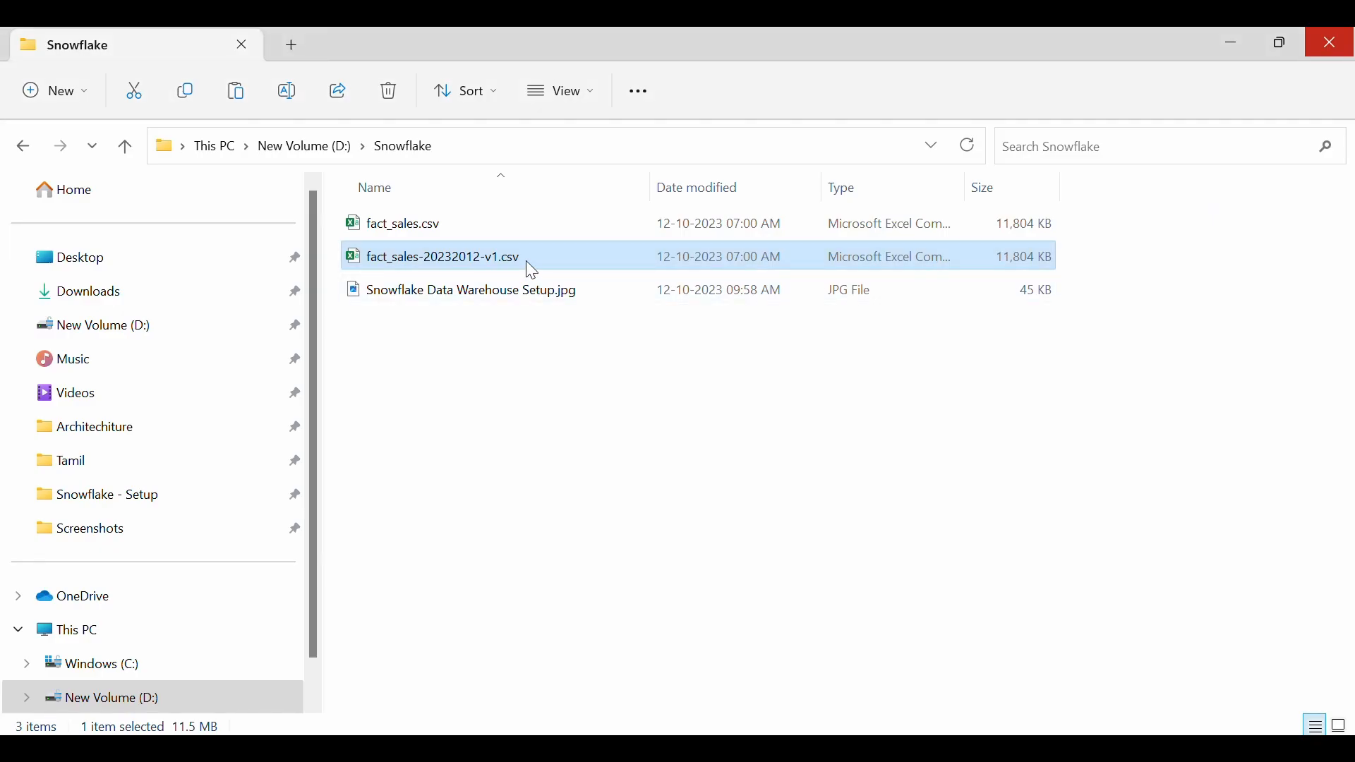
left_click_drag(520, 269, 573, 429)
key("alt+Tab")
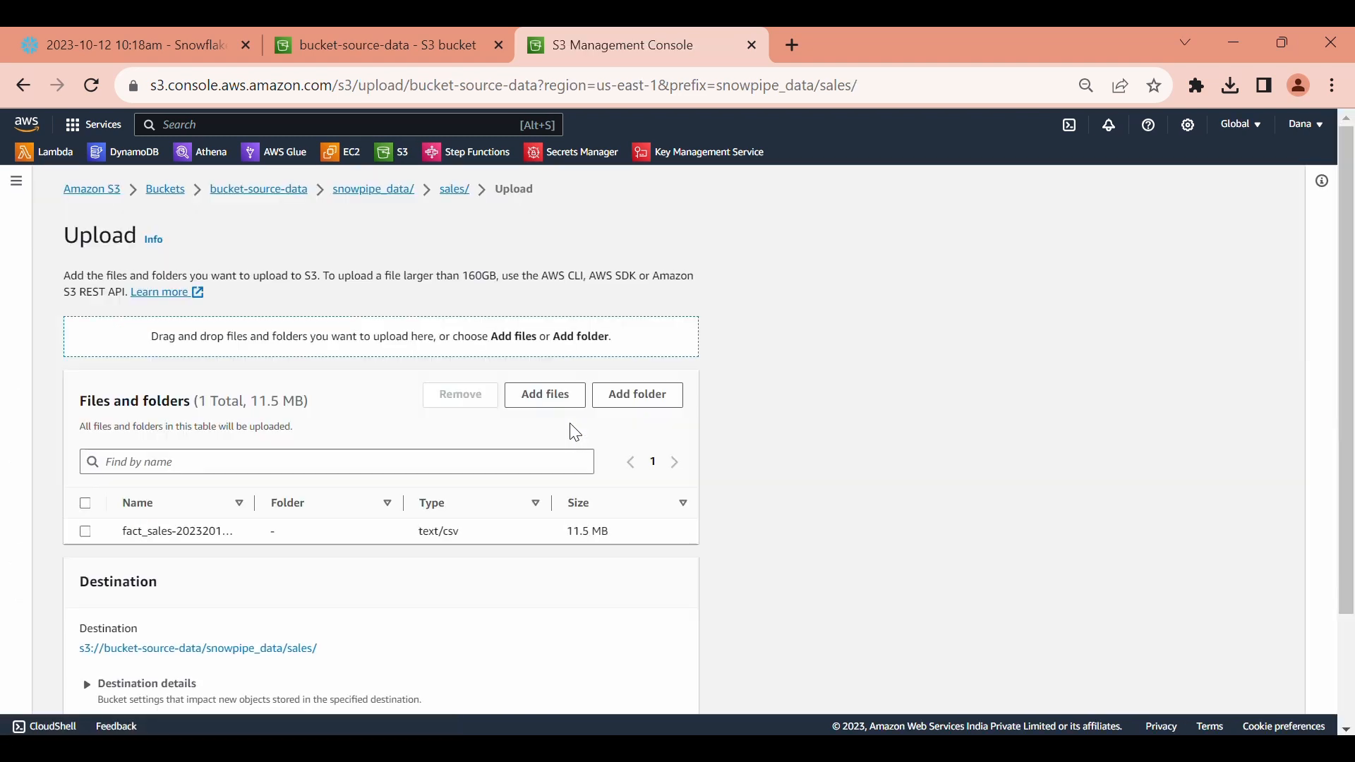
scroll(626, 475, "down", 2)
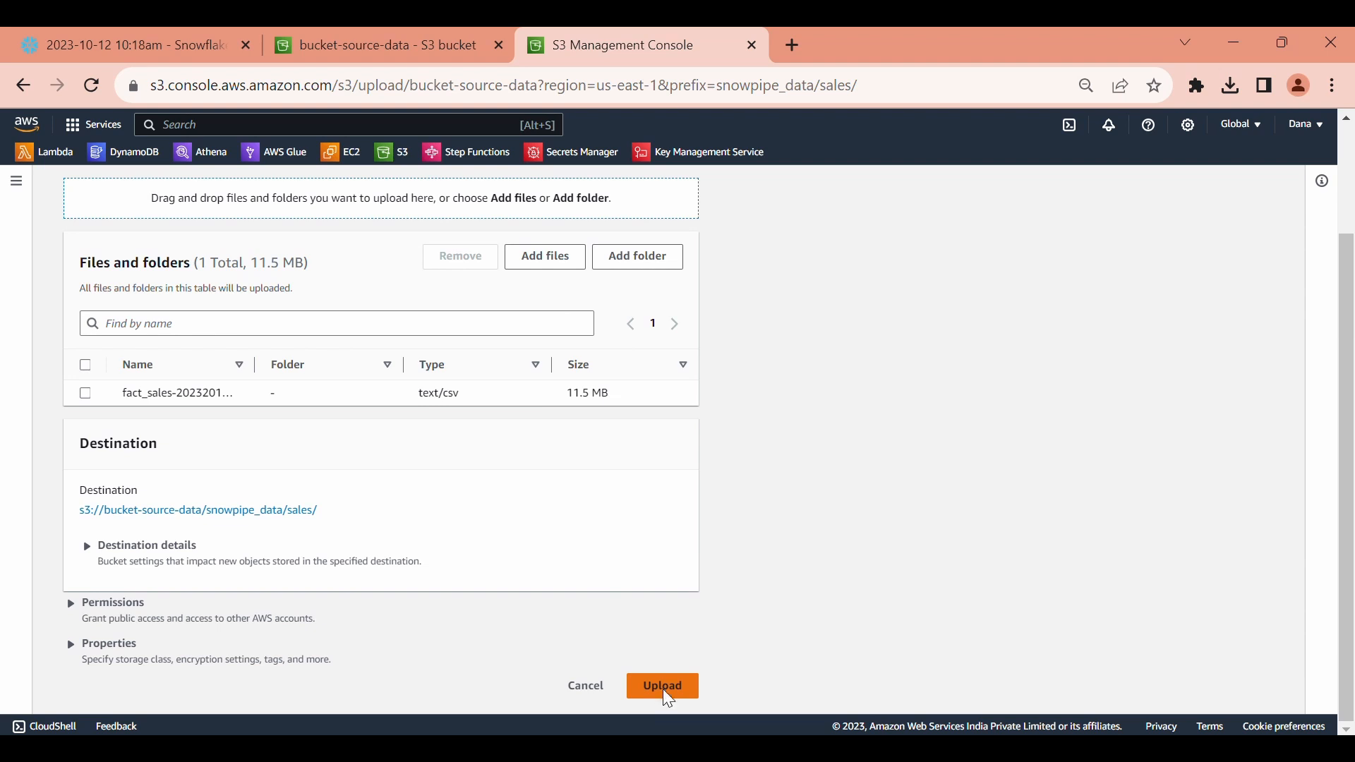
left_click(662, 689)
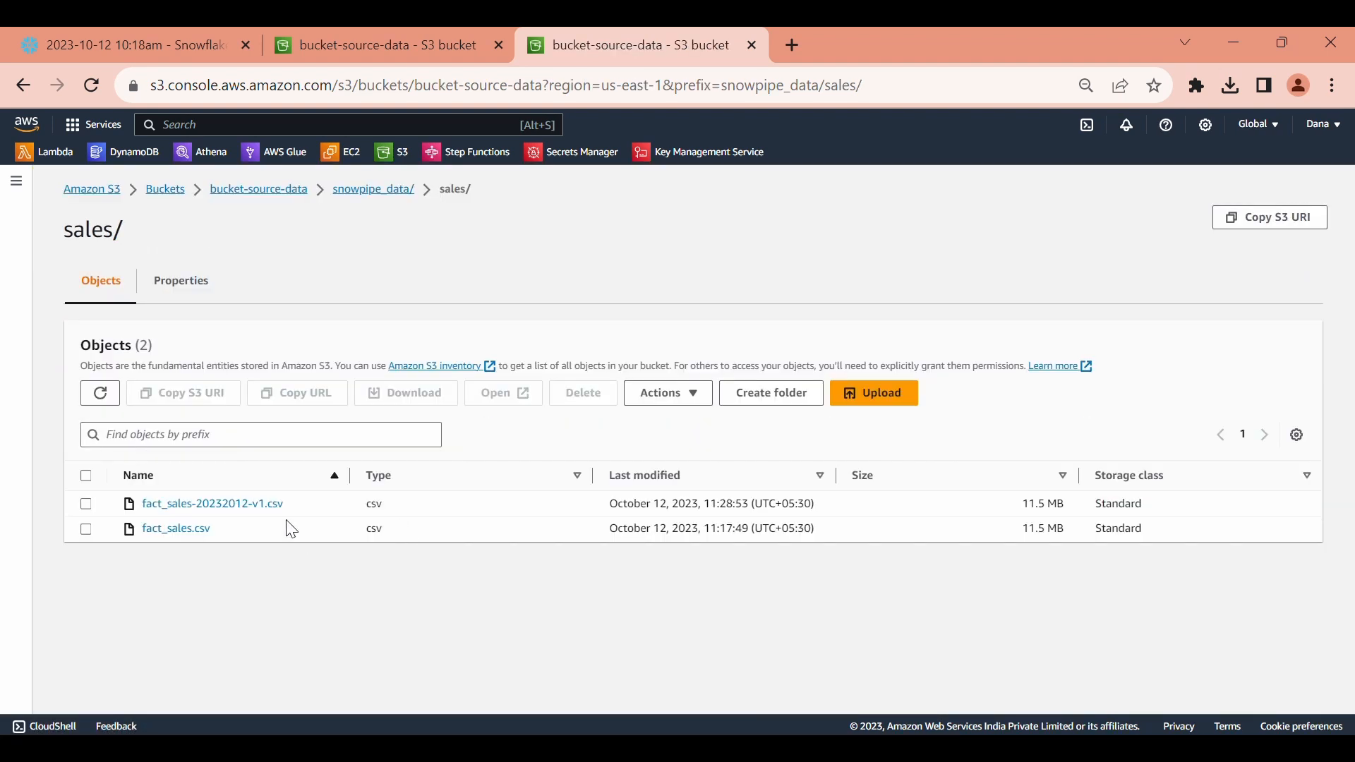
- Switch to the Snowflake worksheet and rerun the tbl_sales row count query until the newly uploaded file is included
left_click(168, 39)
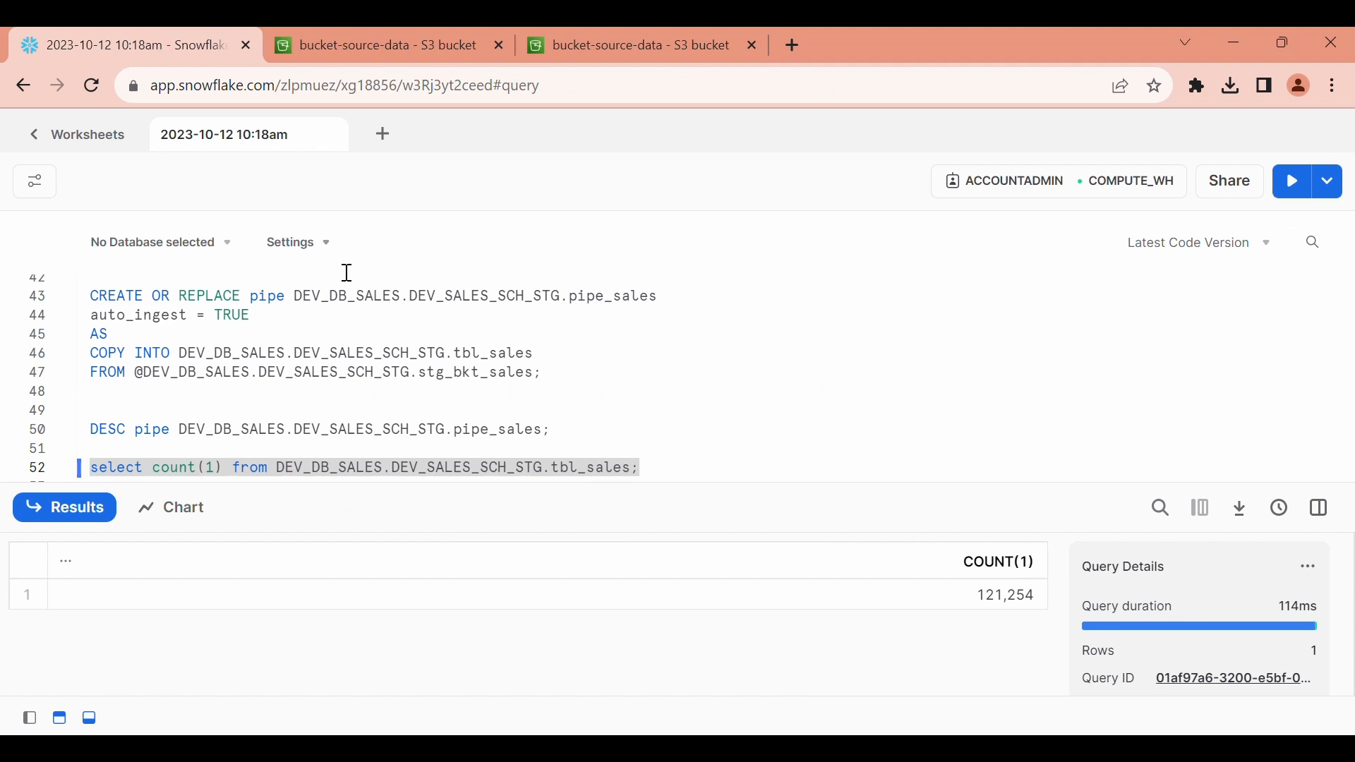
left_click(1294, 190)
scroll(240, 447, "down", 1)
left_click(240, 447)
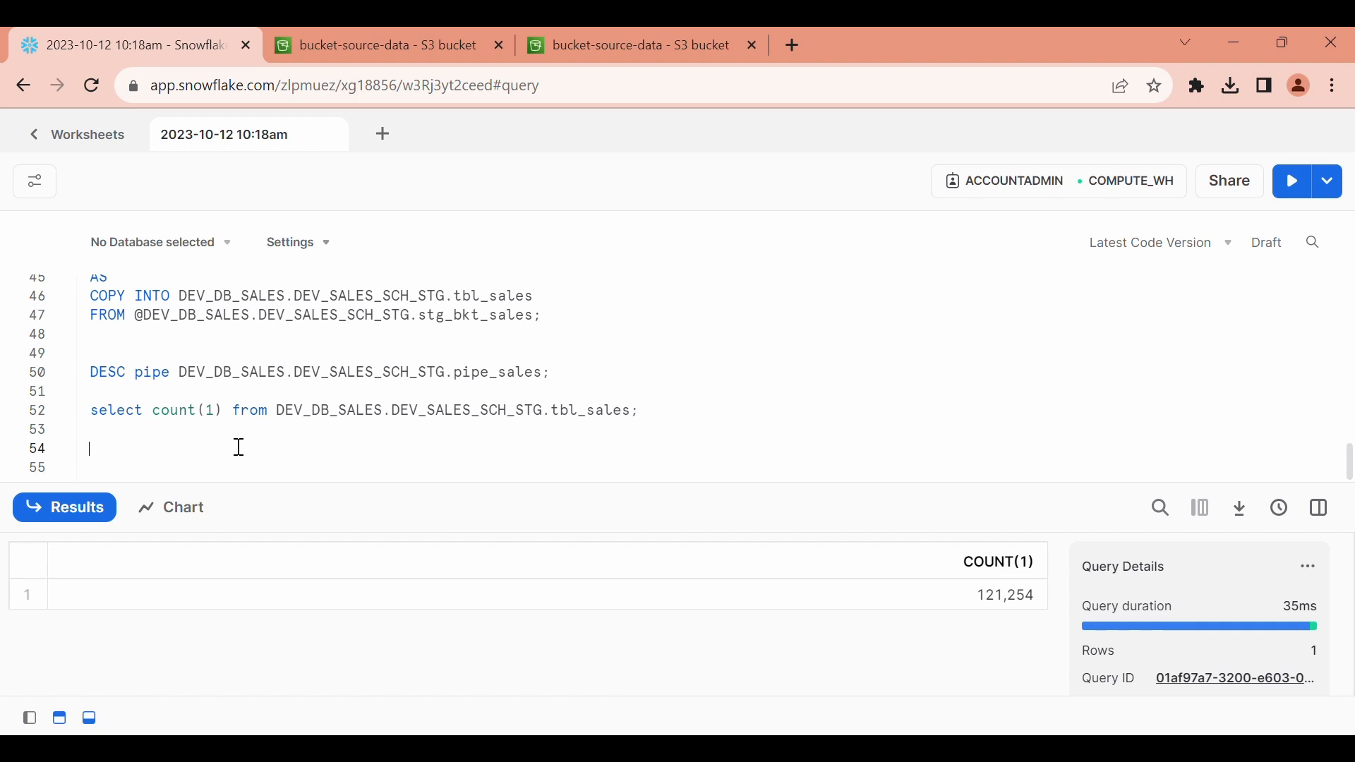
left_click(384, 410)
key("ctrl+Return")
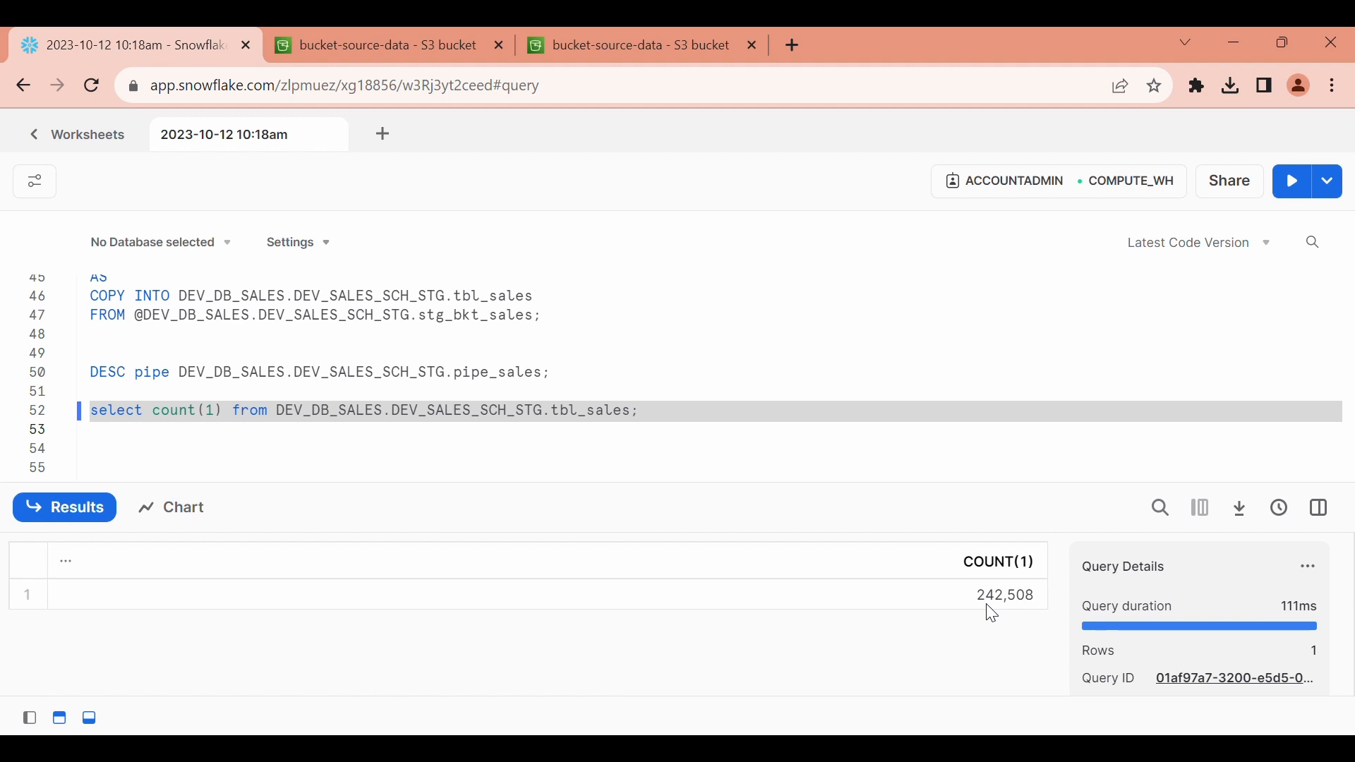
left_click(656, 438)
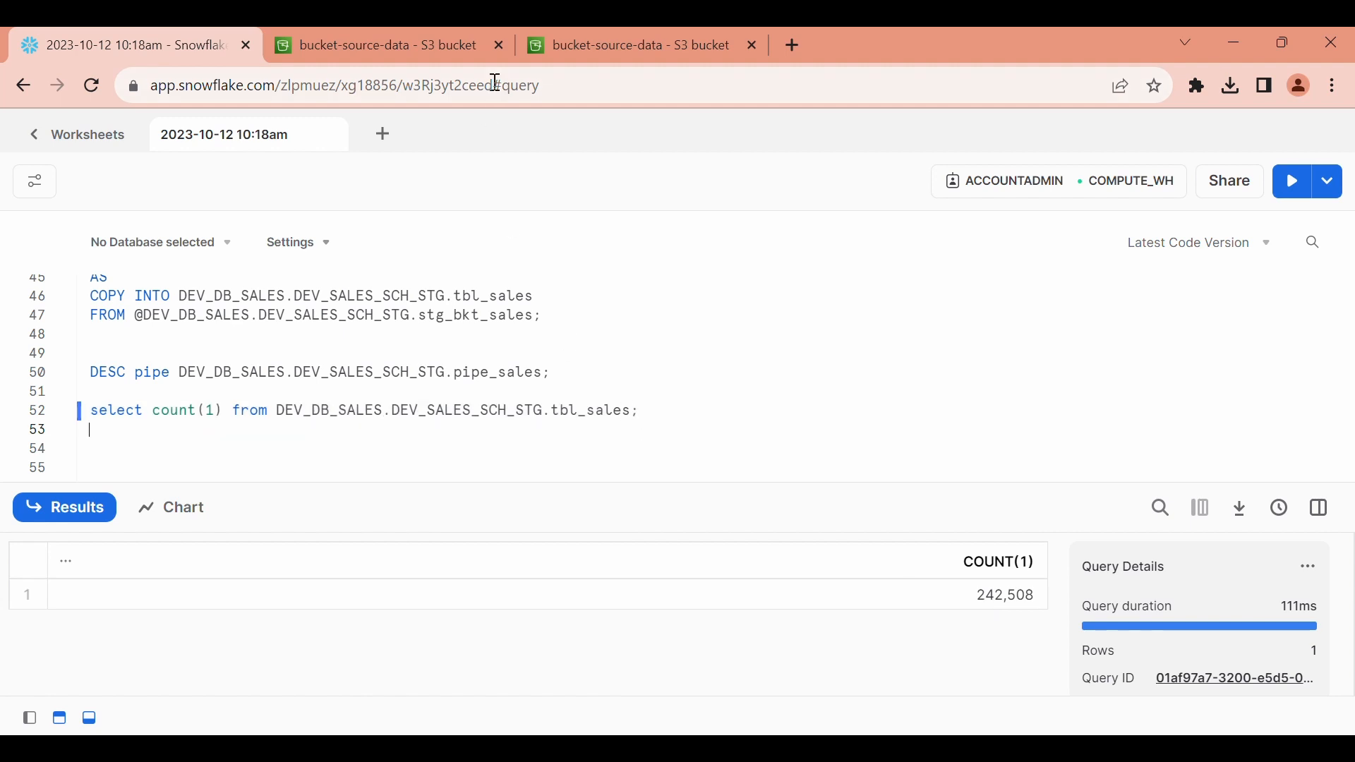
- Review the files in the S3 sales folder, and open the Snowflake Data Warehouse Setup.jpg diagram
left_click(539, 51)
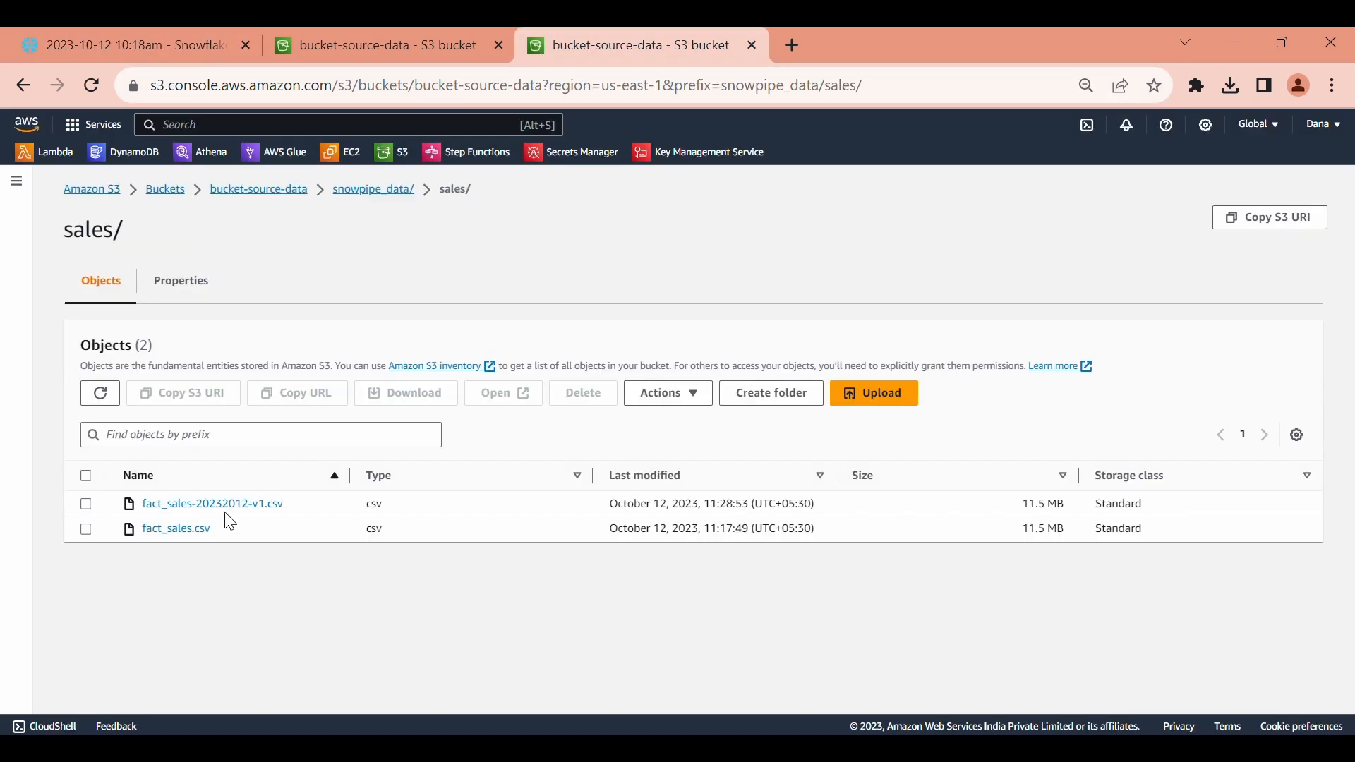
left_click(159, 51)
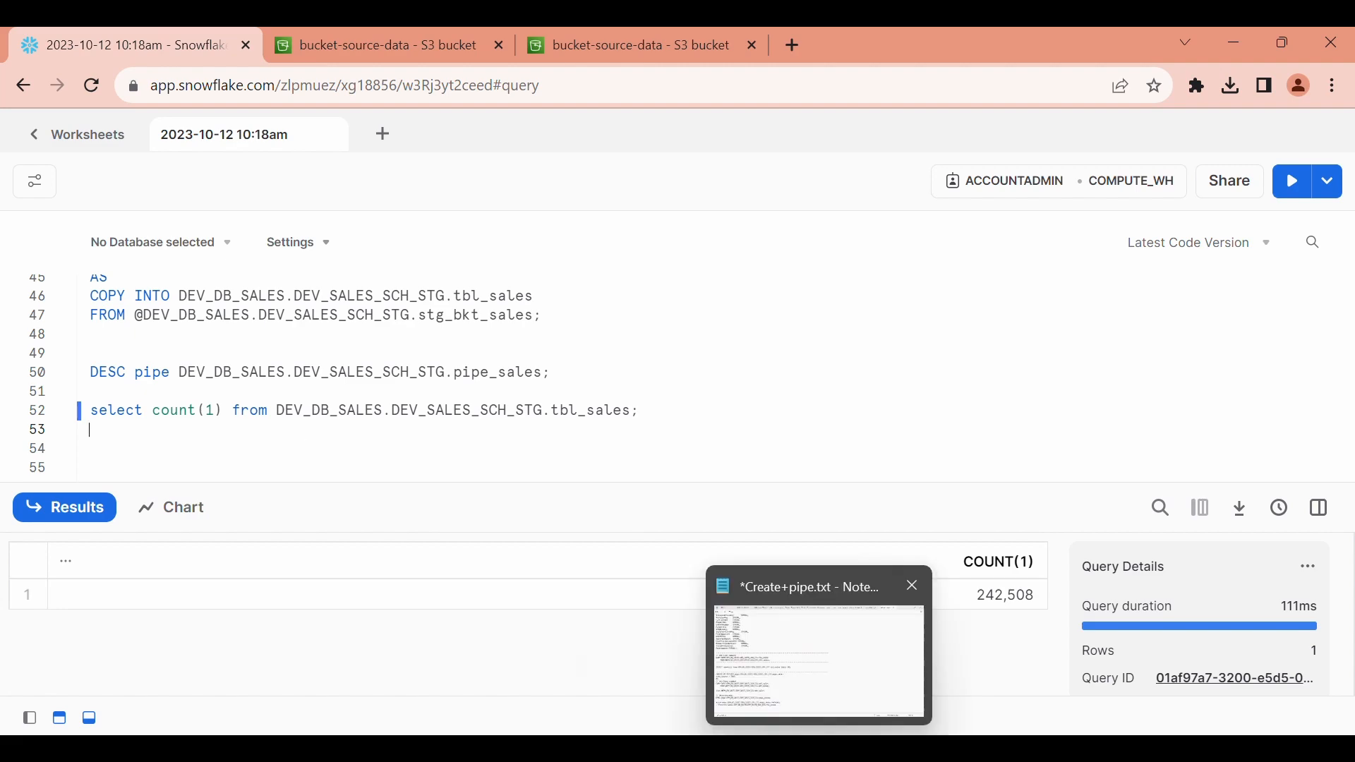
left_click(874, 748)
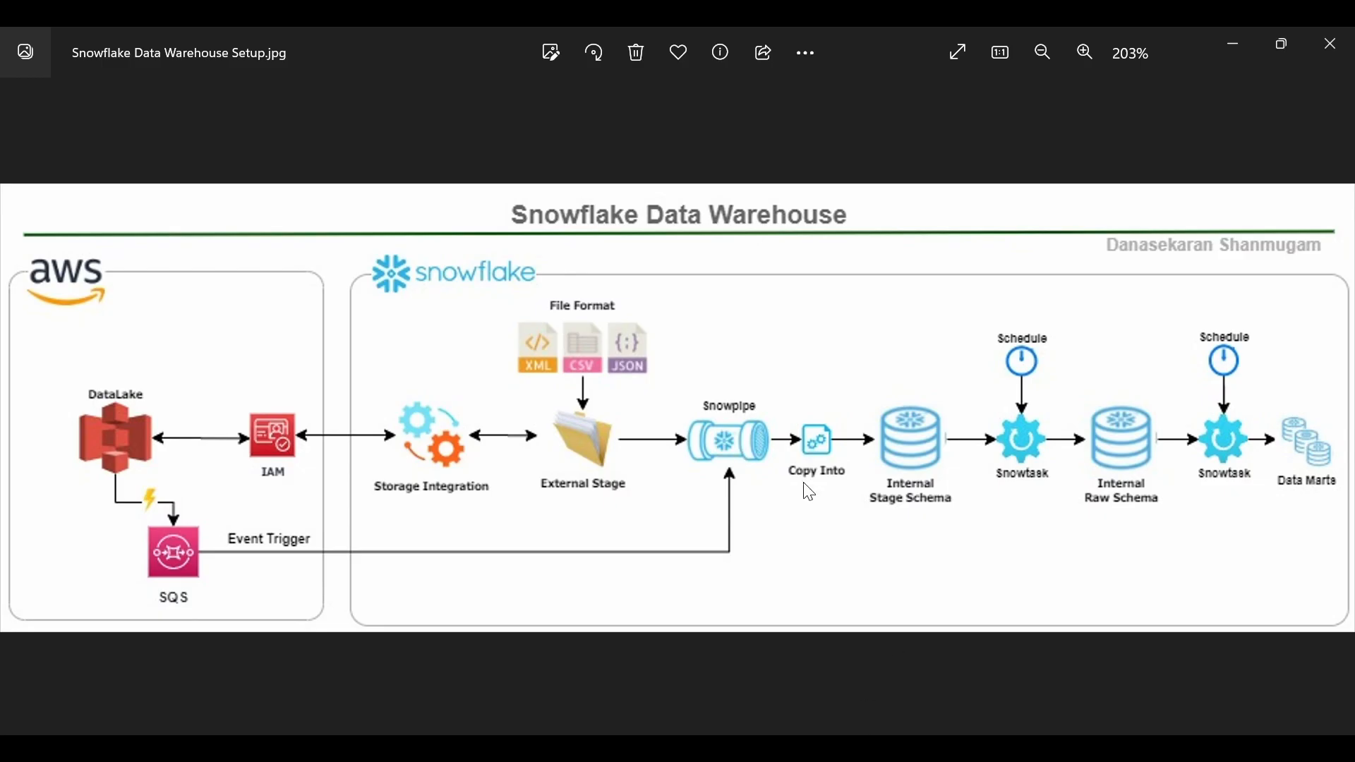